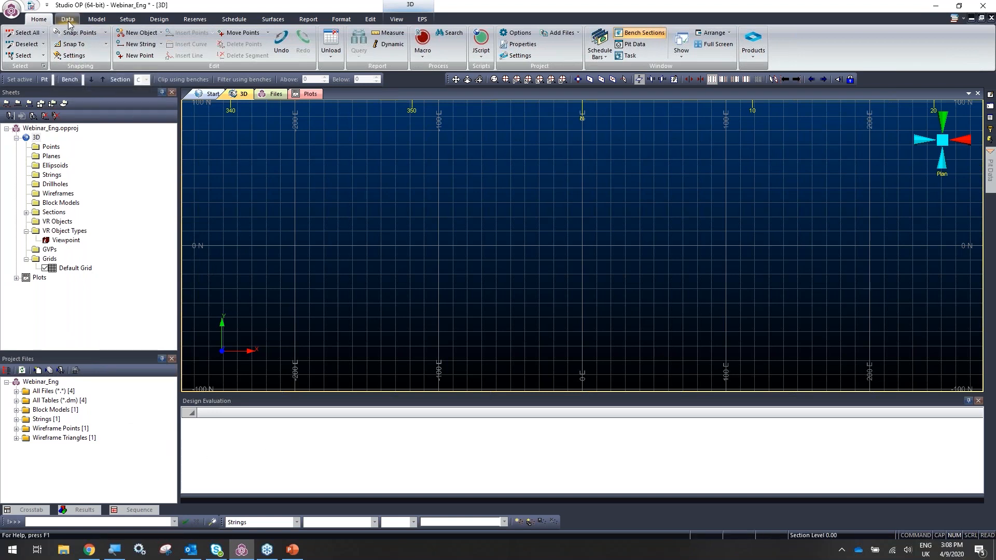
left_click(96, 19)
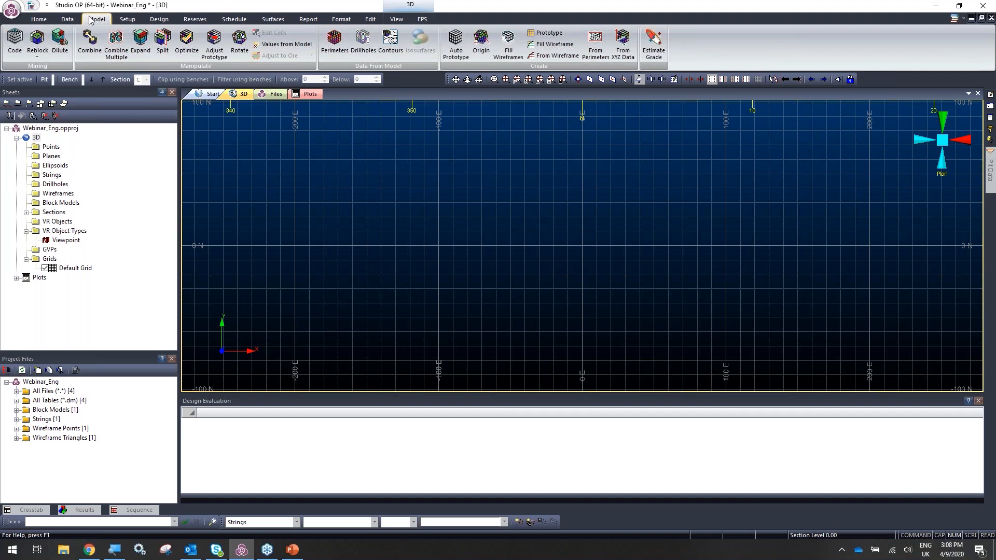
left_click(129, 19)
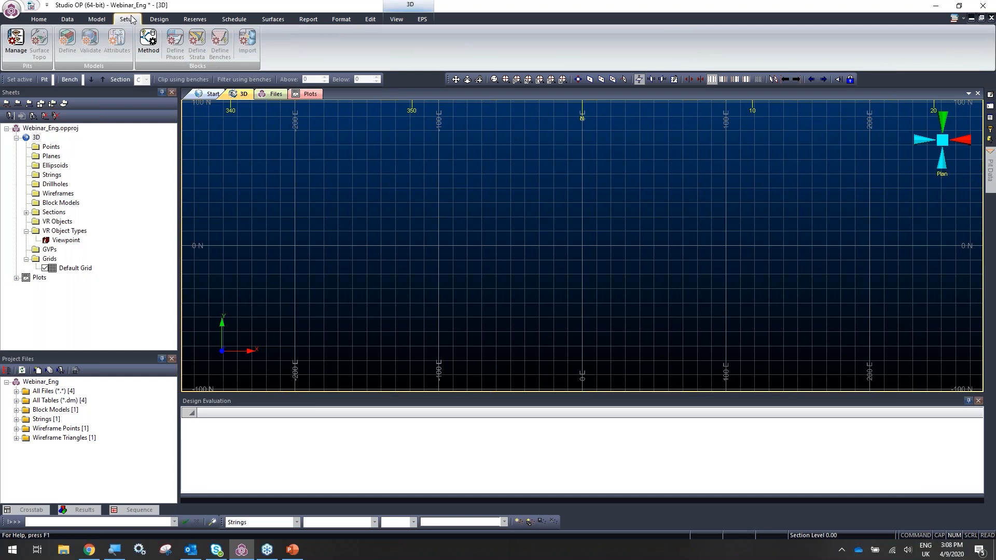
left_click(159, 19)
Open the pit management task, rename the existing pit as Webinar and save the change.
left_click(127, 19)
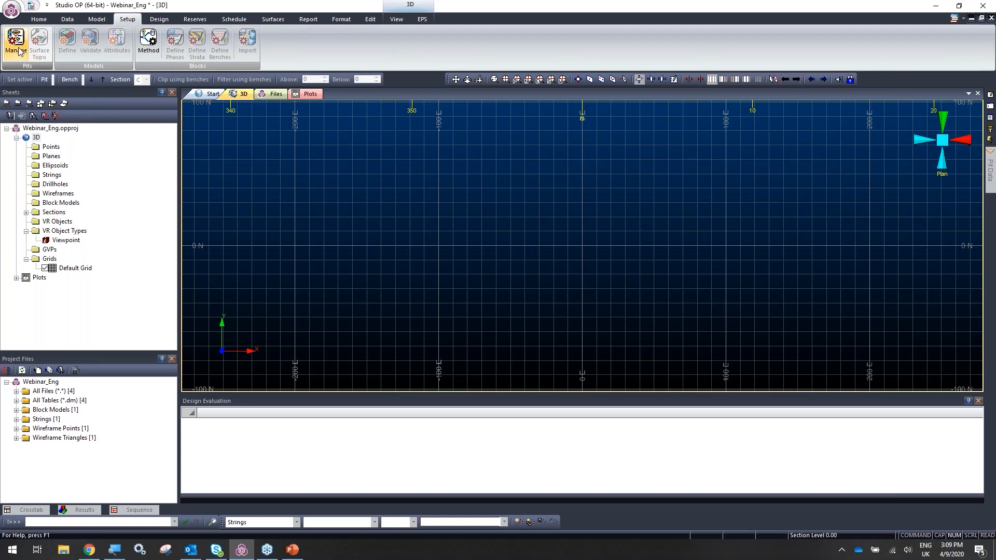
left_click(16, 41)
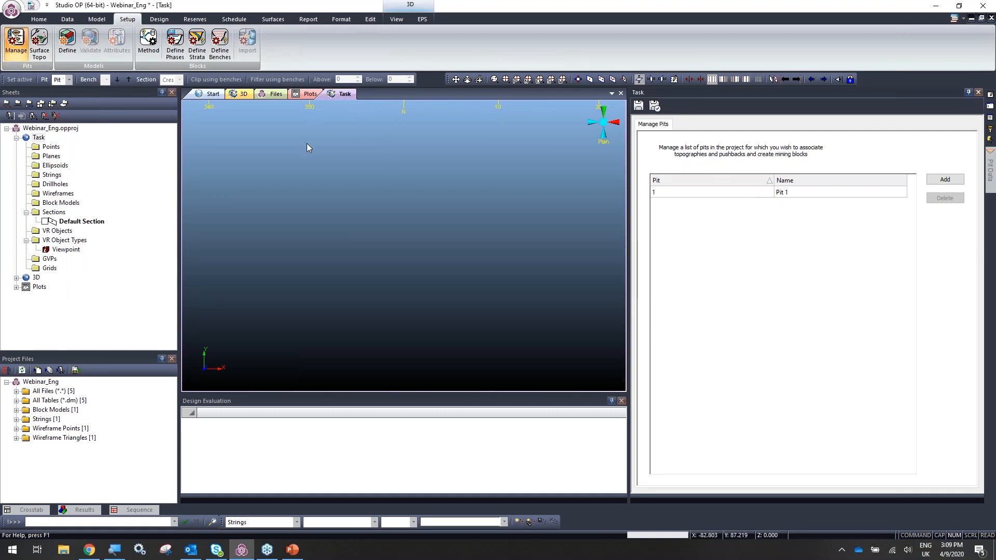
left_click(232, 94)
left_click(343, 94)
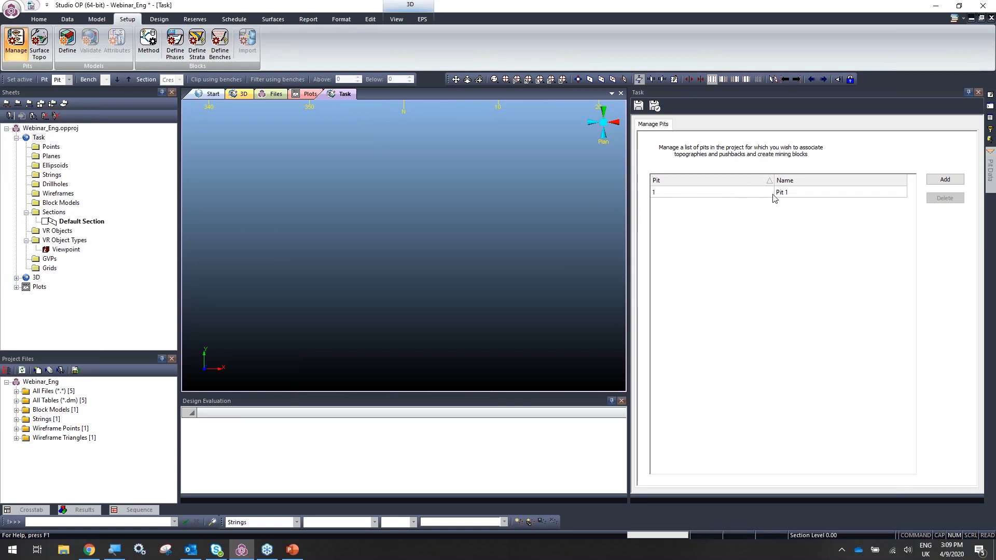
left_click(802, 192)
left_click_drag(791, 193, 777, 195)
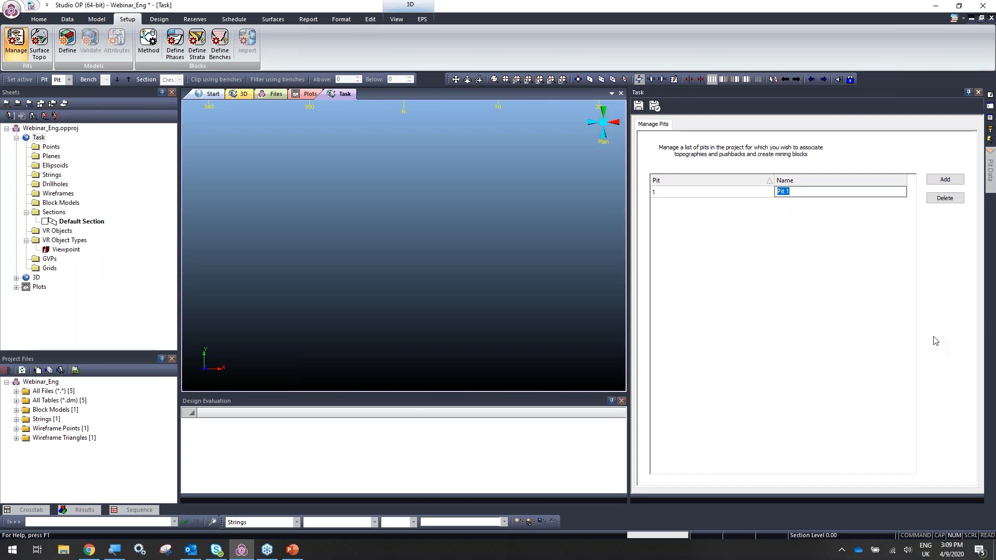
type("Webinar")
left_click(644, 104)
left_click(827, 192)
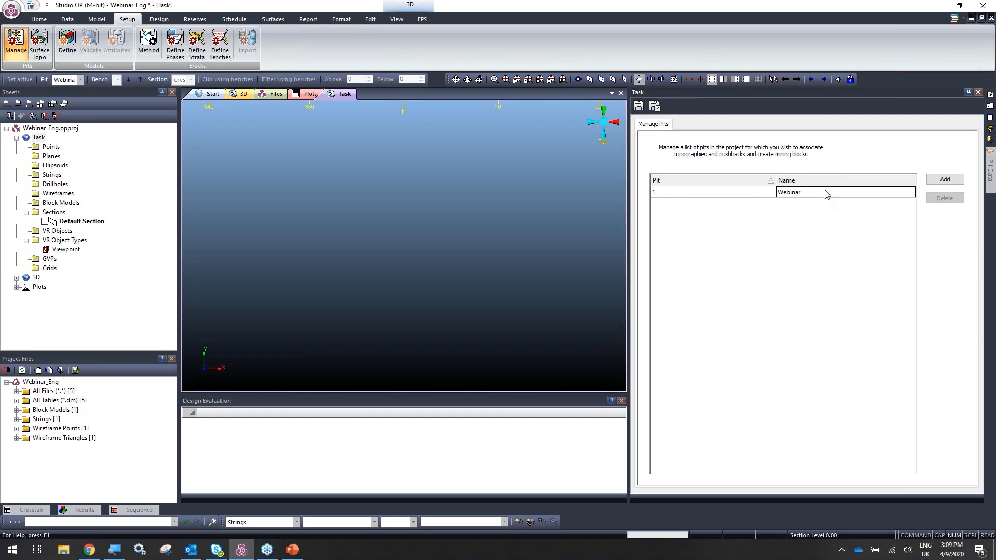
Add three extra pits to the pit list and delete them again, keeping only the Webinar pit.
left_click(948, 180)
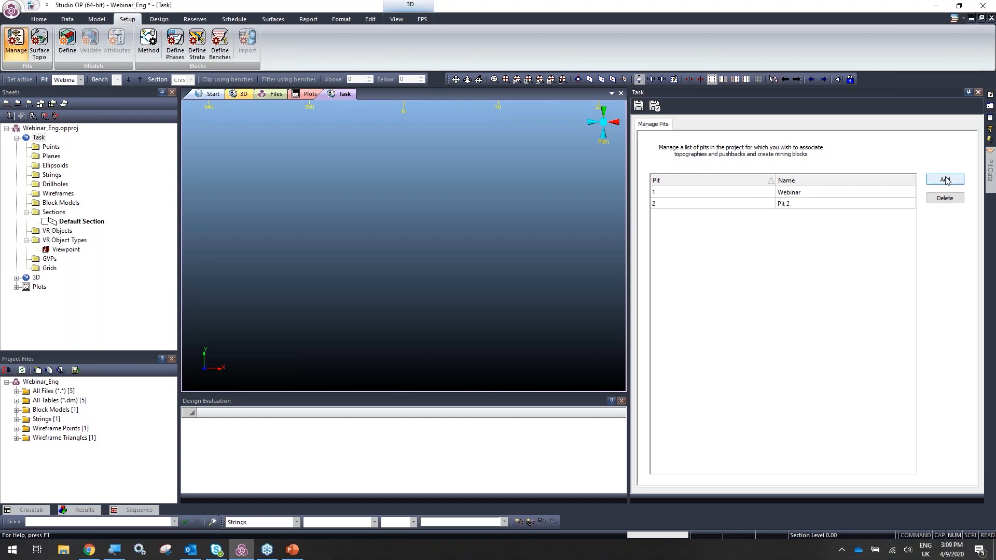
left_click(946, 181)
left_click(946, 182)
left_click(818, 227)
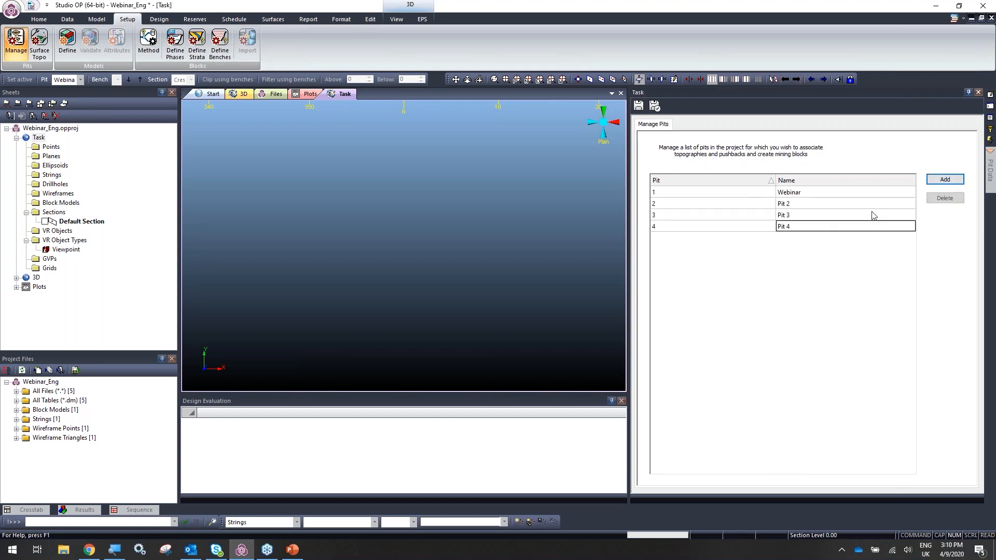
left_click(940, 198)
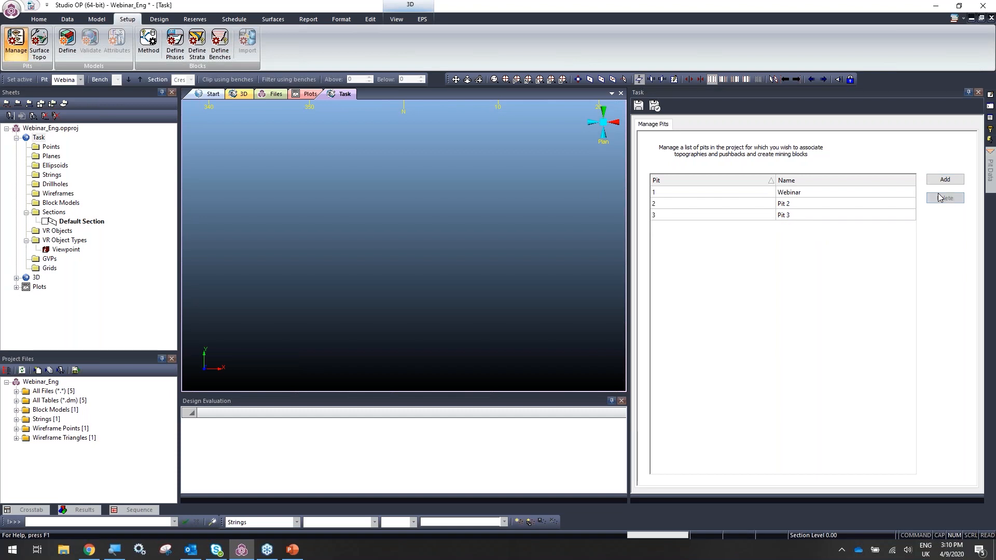
left_click(936, 198)
left_click(905, 204)
left_click(941, 198)
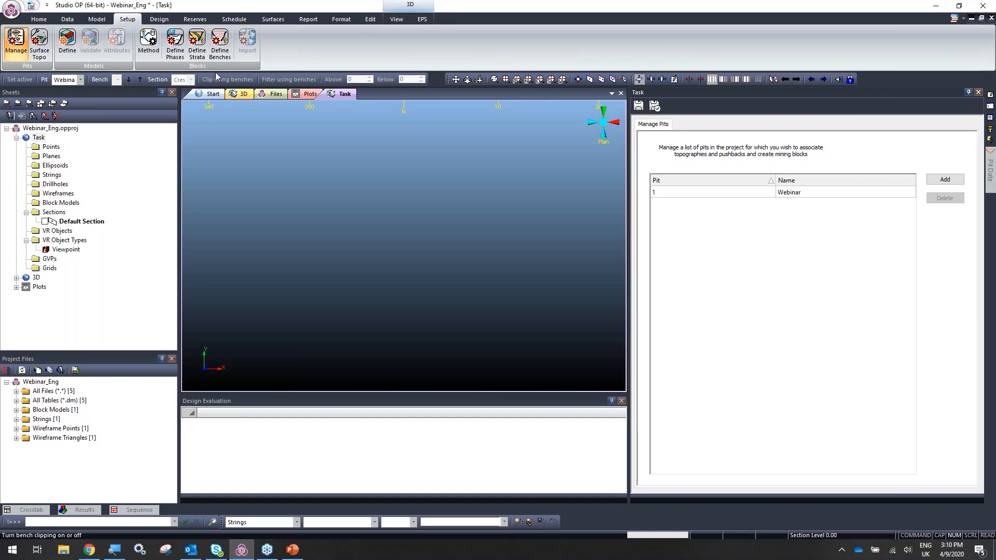
Define the Webinar pit's benches manually by elevation, with crest elevation 100, bench height 10 and 10 benches.
left_click(220, 43)
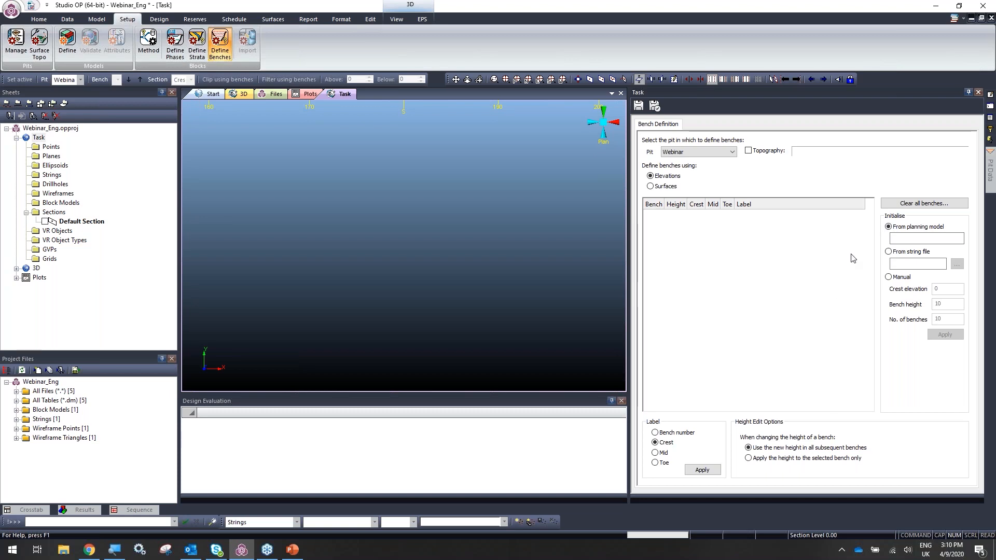
left_click_drag(629, 226, 618, 228)
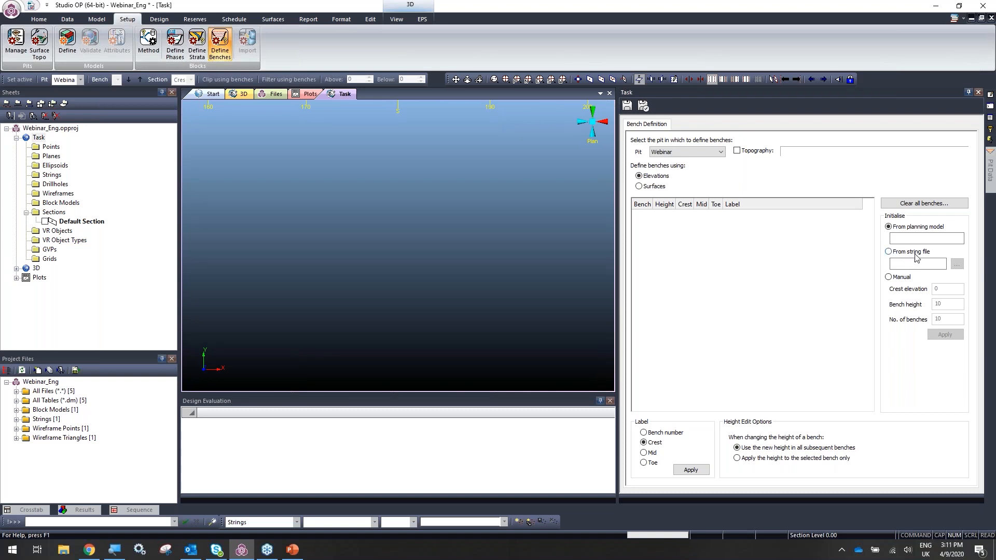
left_click(909, 281)
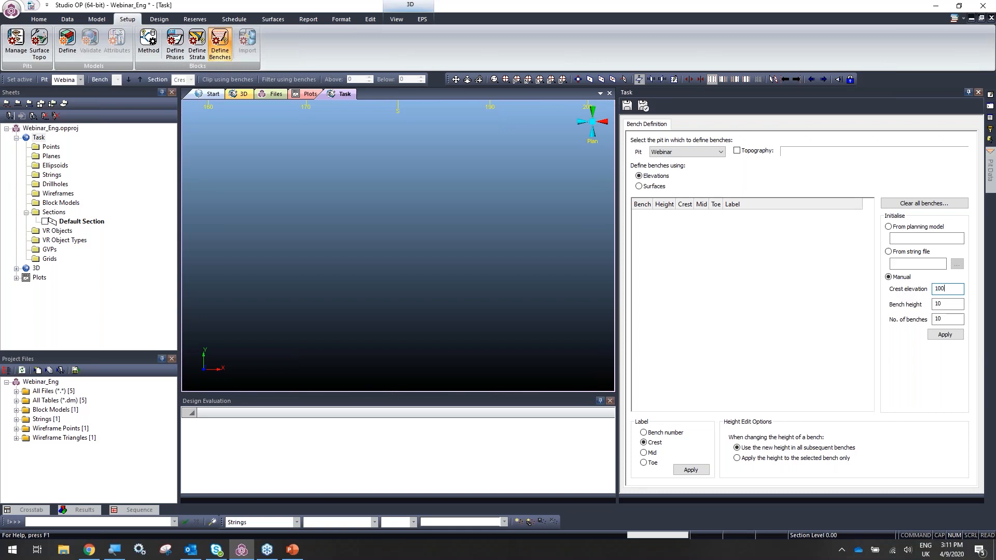
left_click(947, 304)
key("Tab")
left_click(944, 335)
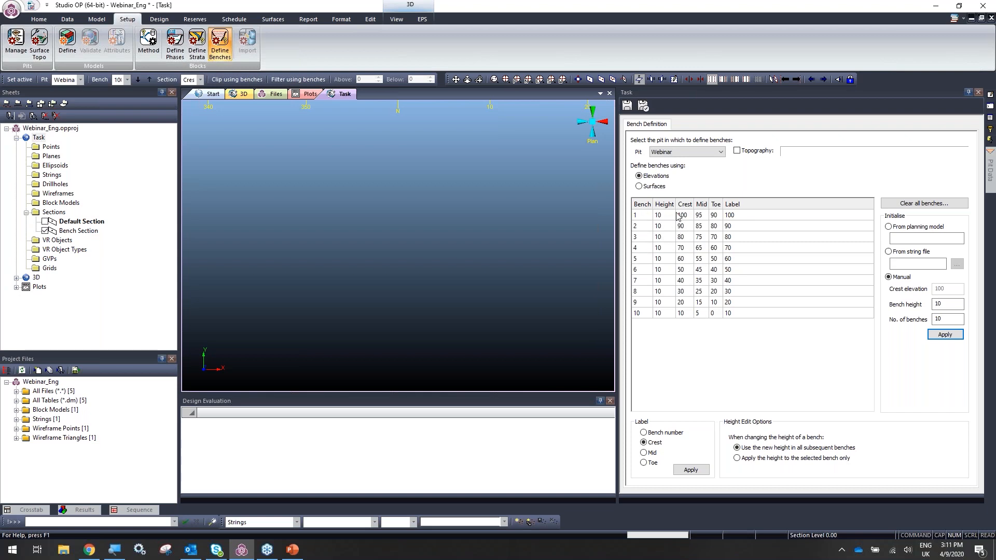
left_click(734, 214)
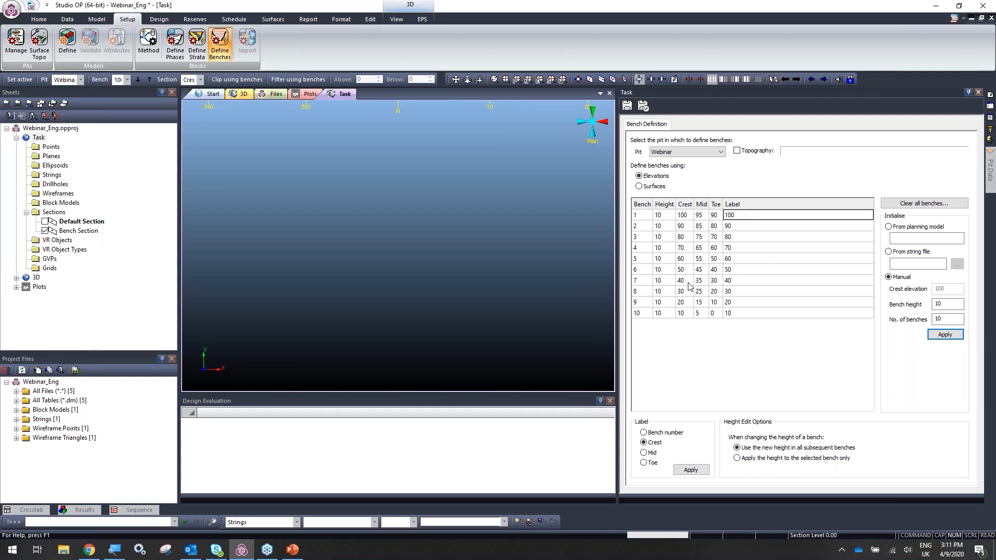
Apply height edits to the selected bench only and set benches 1, 2 and 3 to heights 5, 7 and 15.
left_click(662, 217)
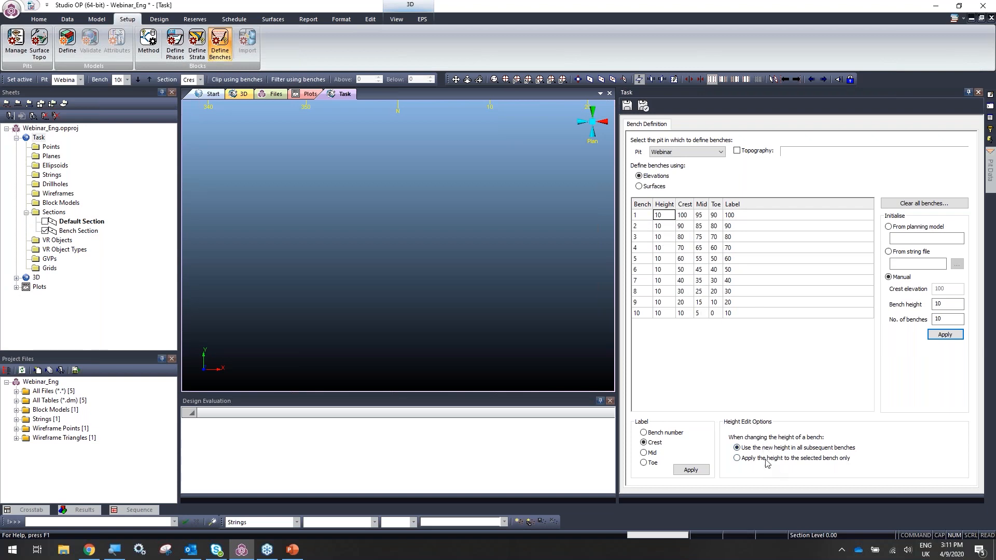
left_click(799, 460)
left_click(664, 216)
type("5")
left_click(665, 227)
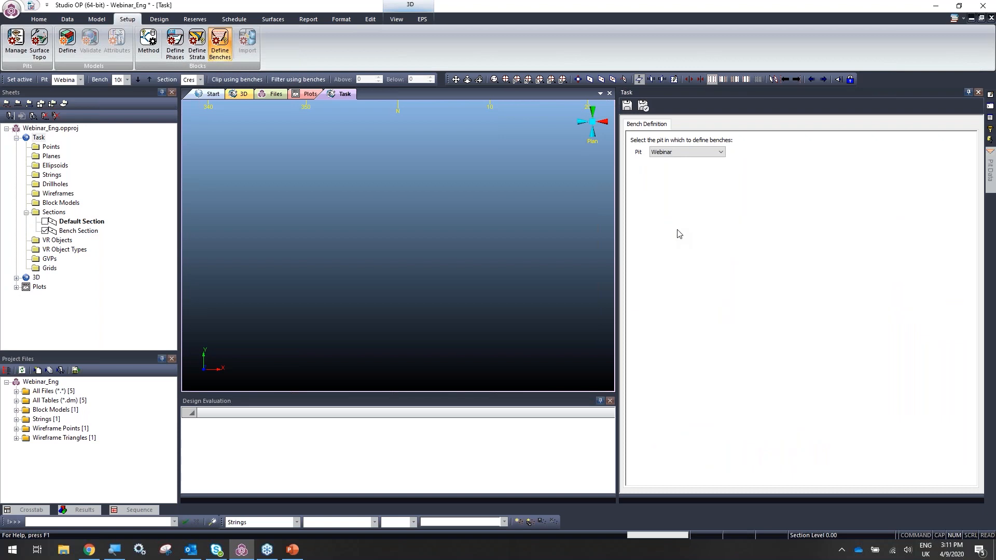
type("7")
left_click(666, 238)
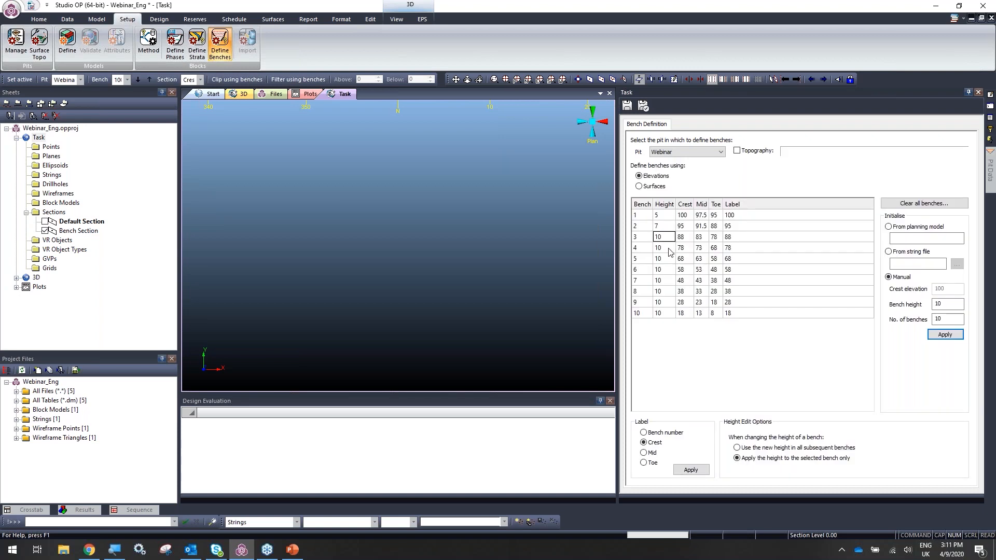
type("15")
left_click(672, 246)
Use the new height in all subsequent benches and set bench 1's height to 10.
left_click(666, 217)
left_click(753, 448)
left_click(664, 218)
type("10")
key("Return")
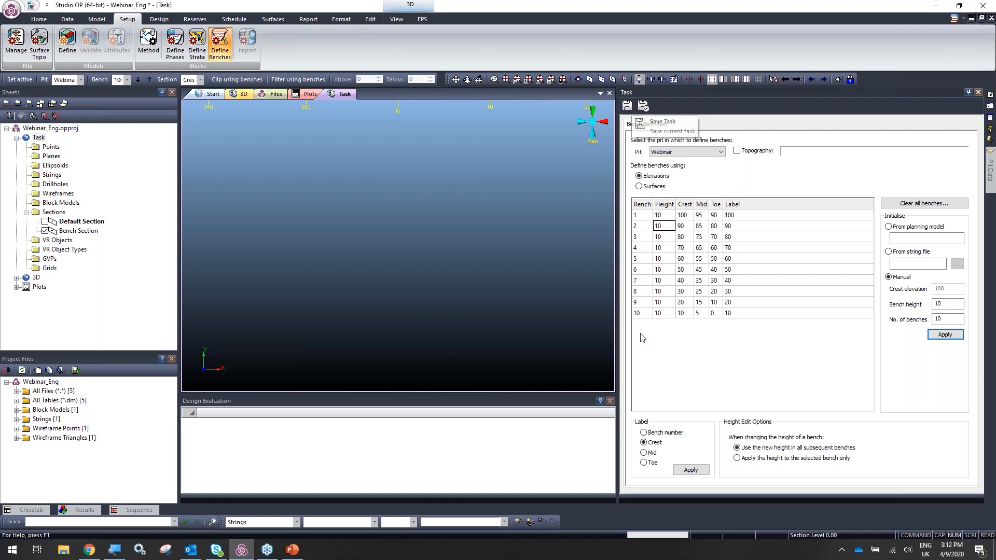
Label all the benches by their toe elevation.
left_click(737, 216)
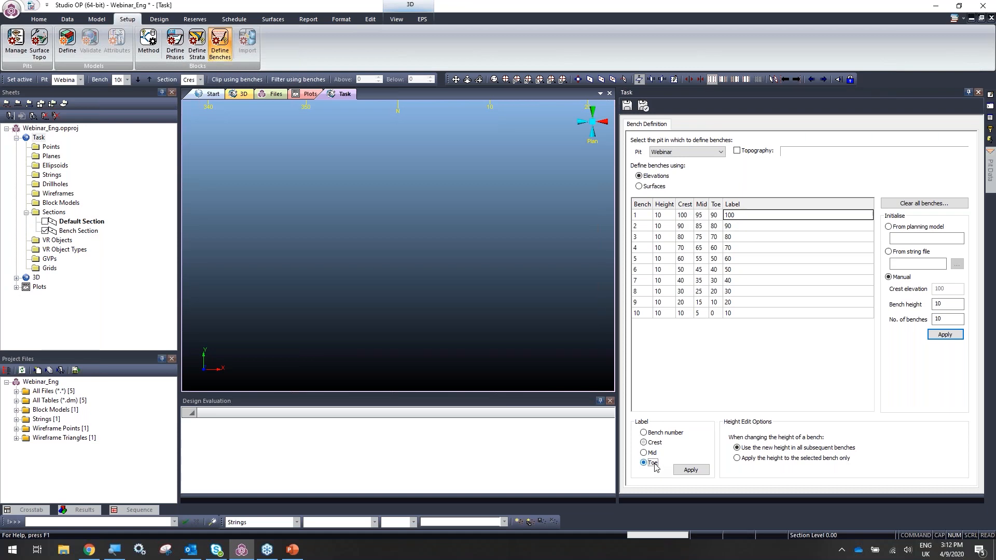
left_click(695, 470)
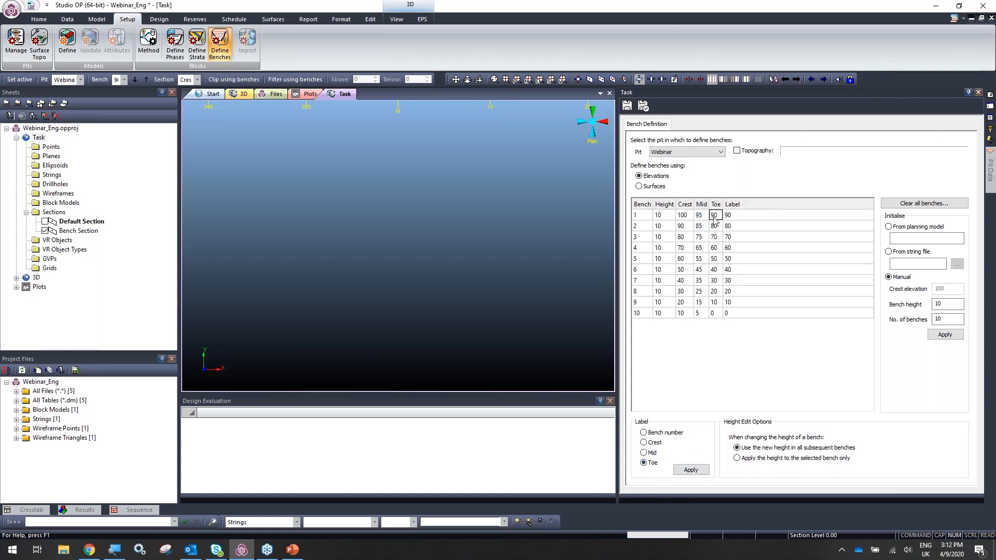
left_click(736, 219)
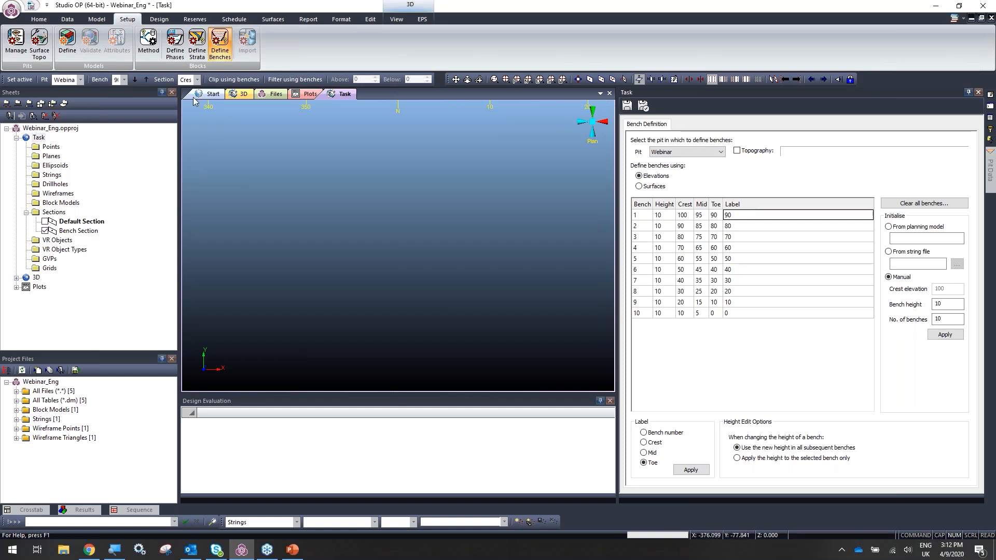
Define the pit slopes for the DEFAULT region with a face angle of 60 and a standard berm width of 5.
left_click(161, 20)
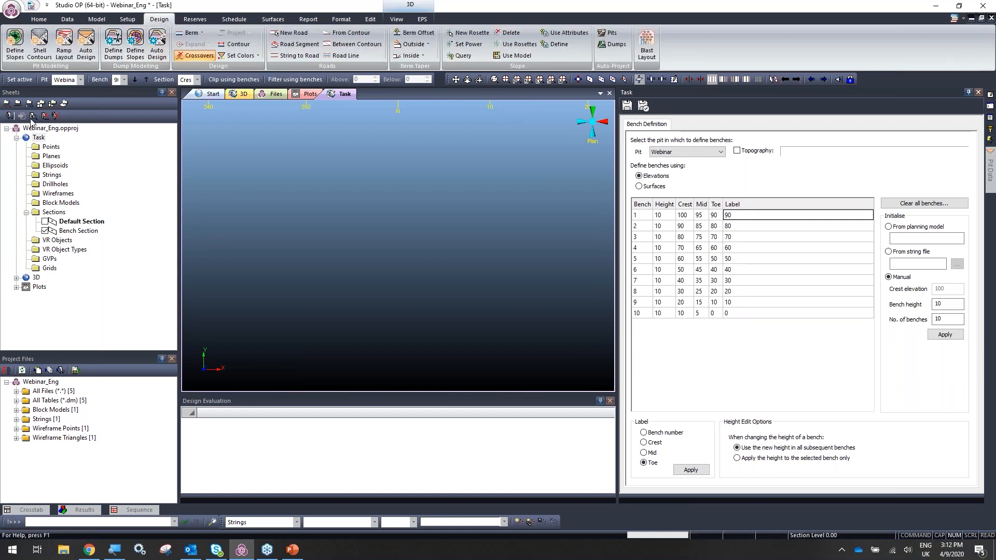
left_click(11, 38)
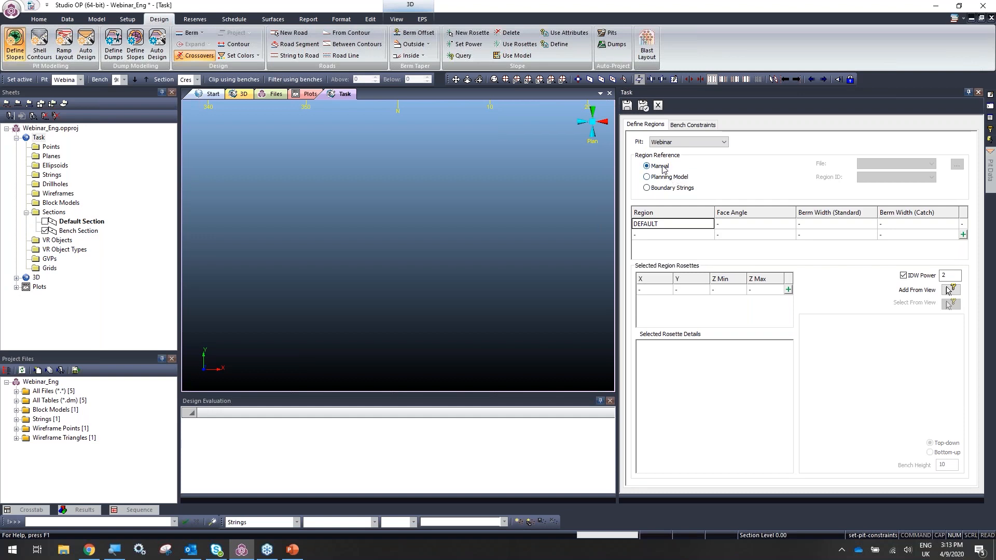
left_click(721, 224)
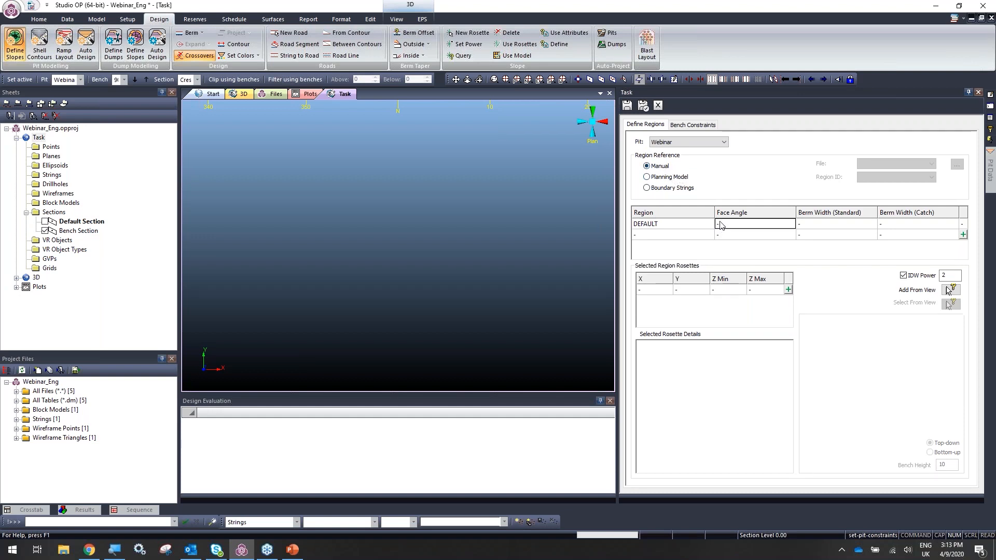
type("60")
key("Tab")
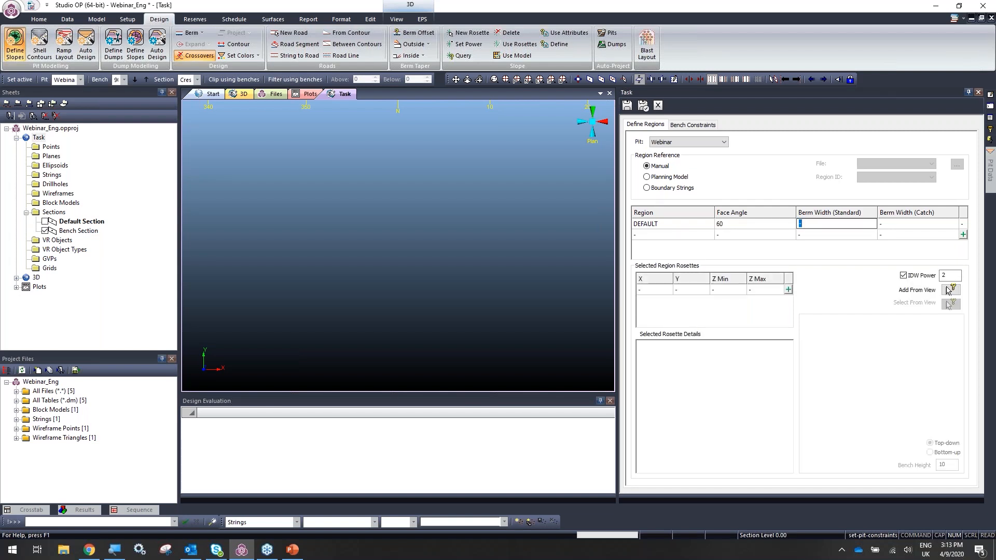
type("5")
left_click(818, 238)
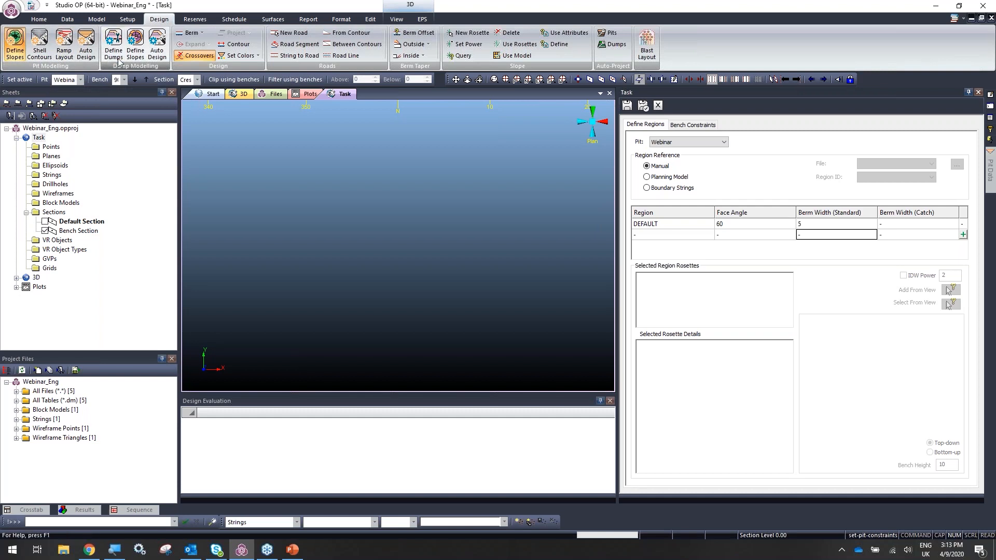
Start Auto Design for the Webinar pit and phase P1_PH1, collapsing the New Adaptive Road settings.
left_click(85, 50)
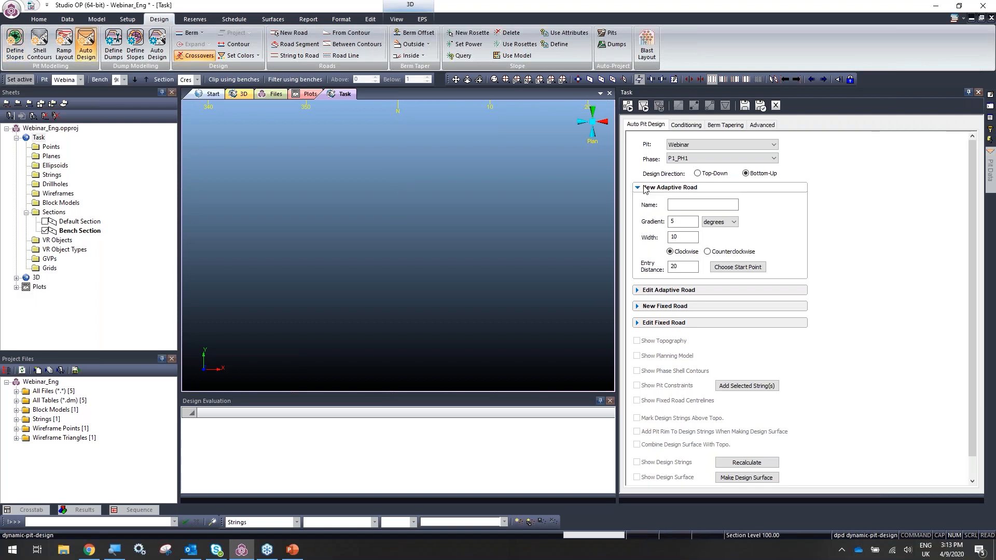
left_click(645, 188)
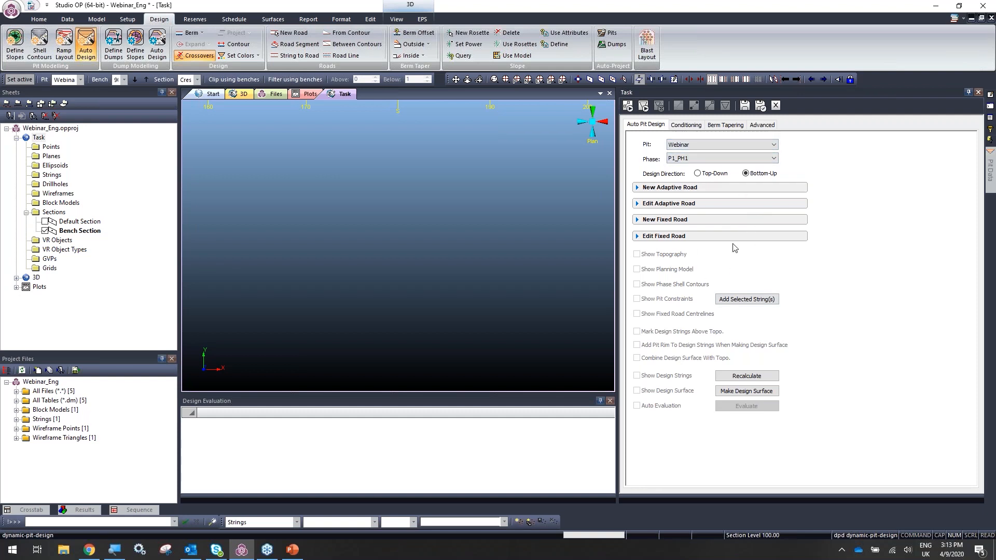
left_click(690, 146)
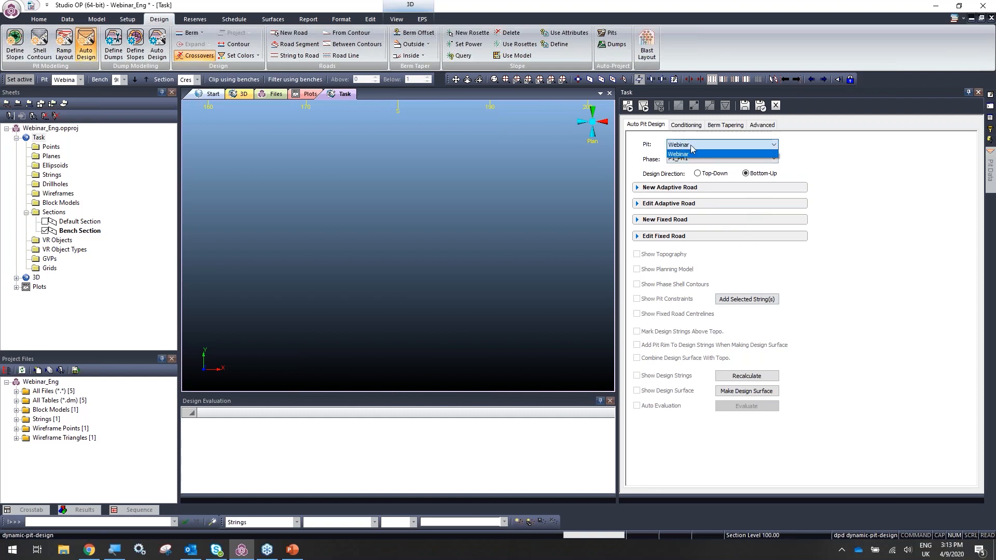
left_click(685, 154)
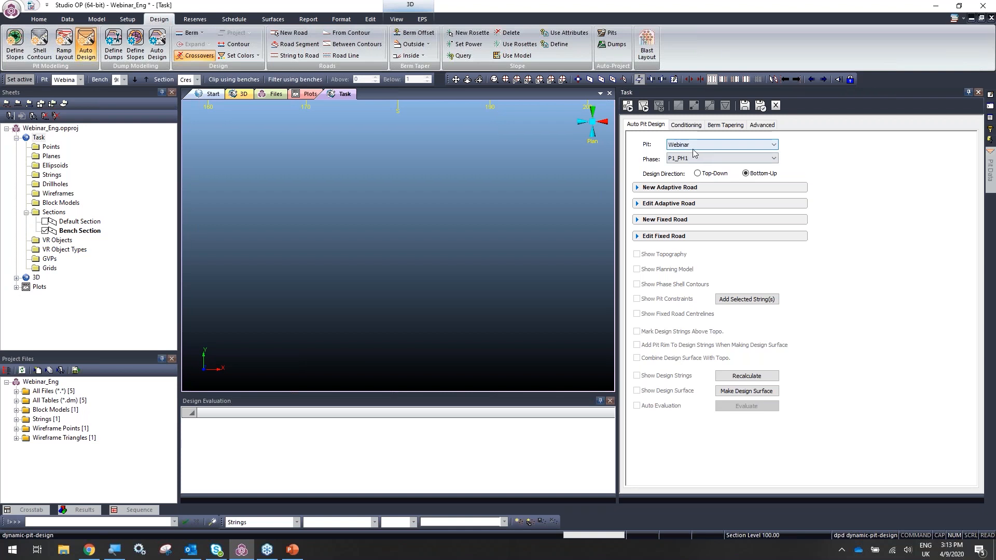
left_click(685, 160)
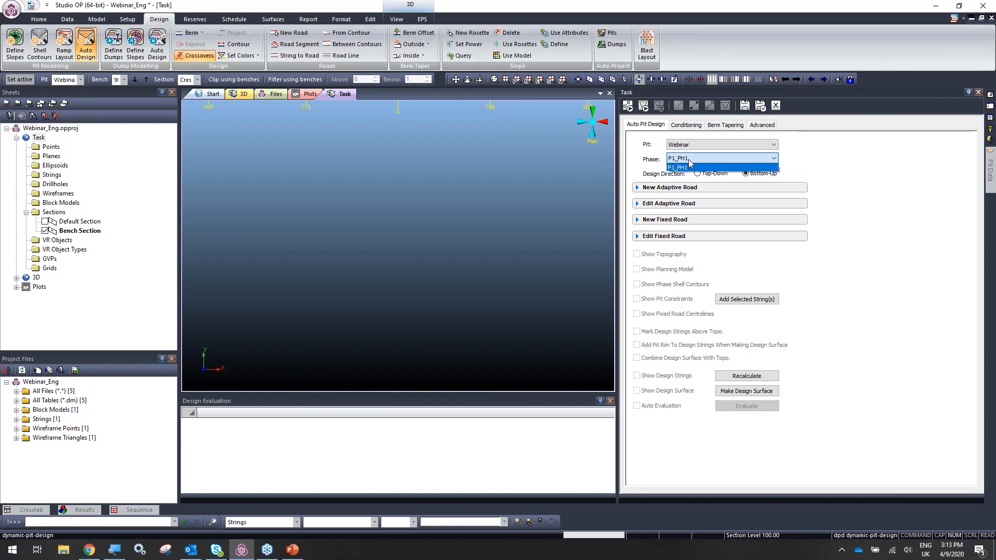
left_click(689, 160)
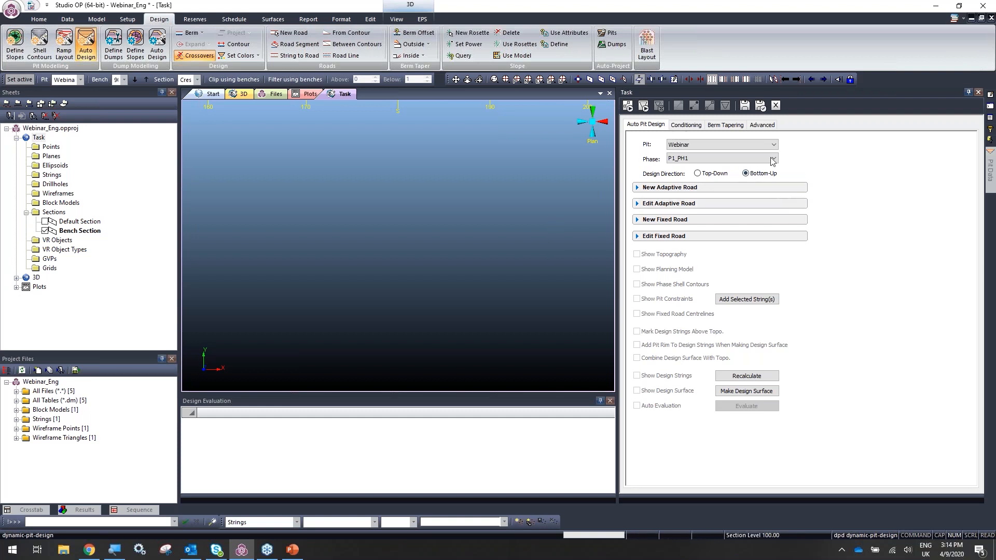
Set the active design section to the toe of bench 0.
left_click(356, 209)
left_click(197, 80)
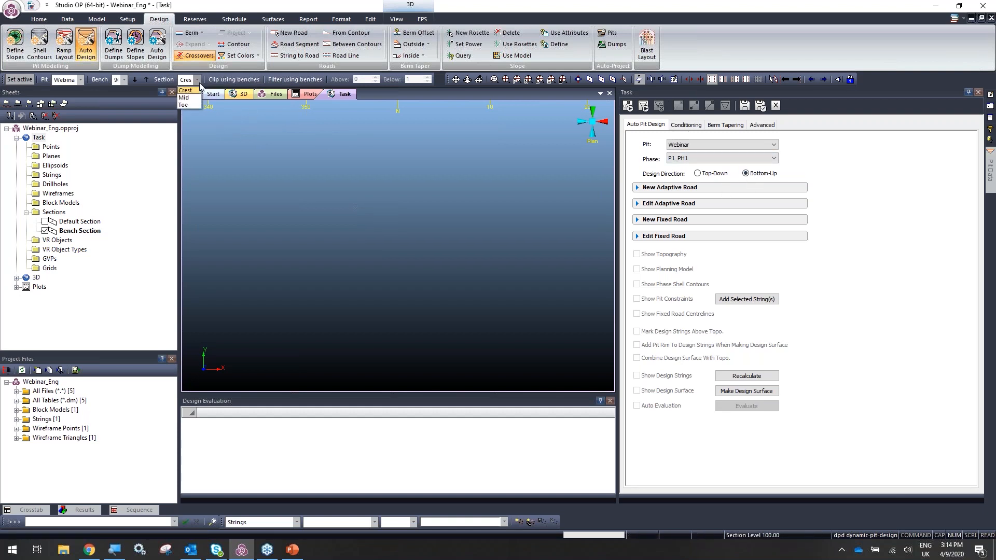
left_click(183, 104)
left_click(124, 79)
left_click(119, 155)
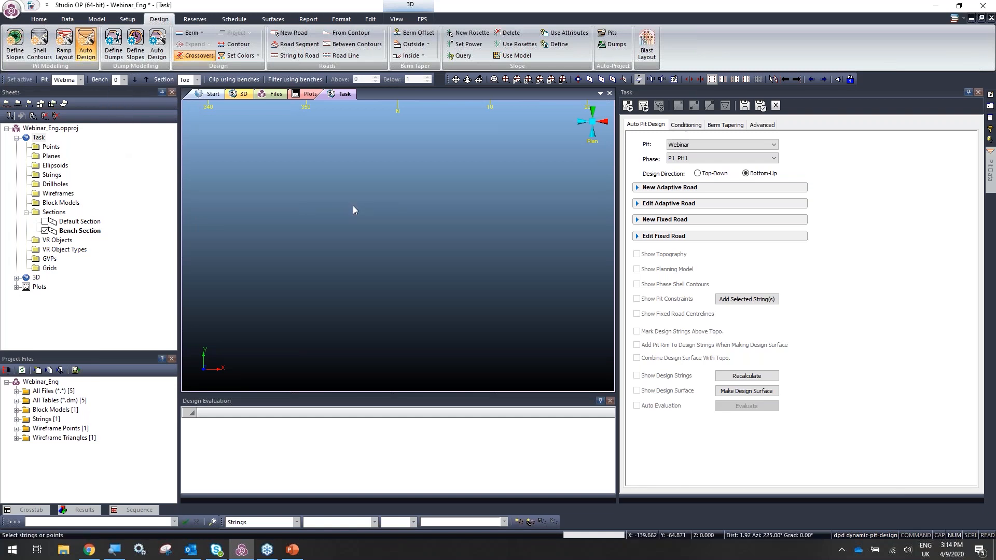
Digitise a new closed, seven-sided string near the centre of the view as the pit base outline.
key("n")
key("s")
left_click(414, 213)
left_click(386, 225)
left_click(382, 247)
left_click(388, 265)
left_click(416, 272)
left_click(435, 259)
key("c")
key("l")
key("o")
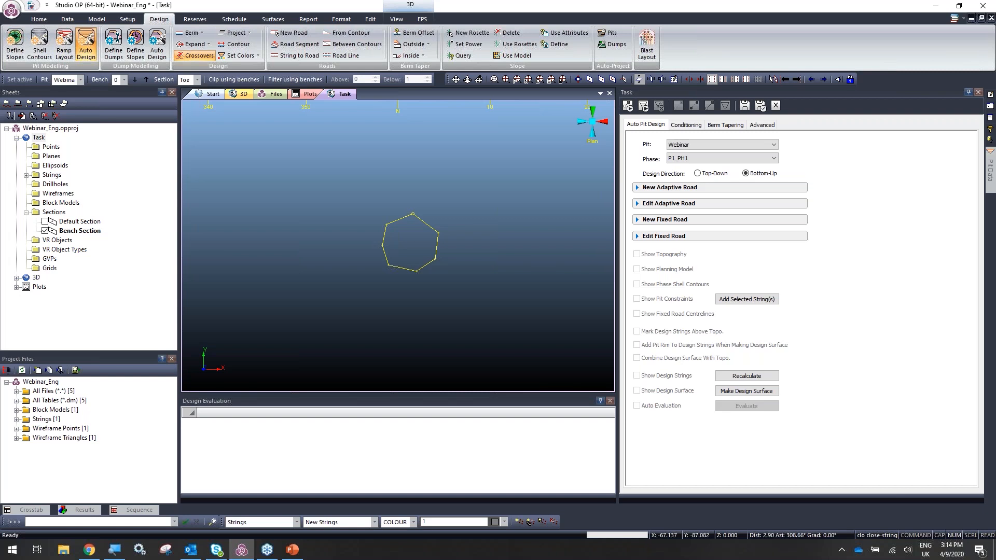
Smooth the closed base string with the smooth-string command.
key("s")
key("m")
key("s")
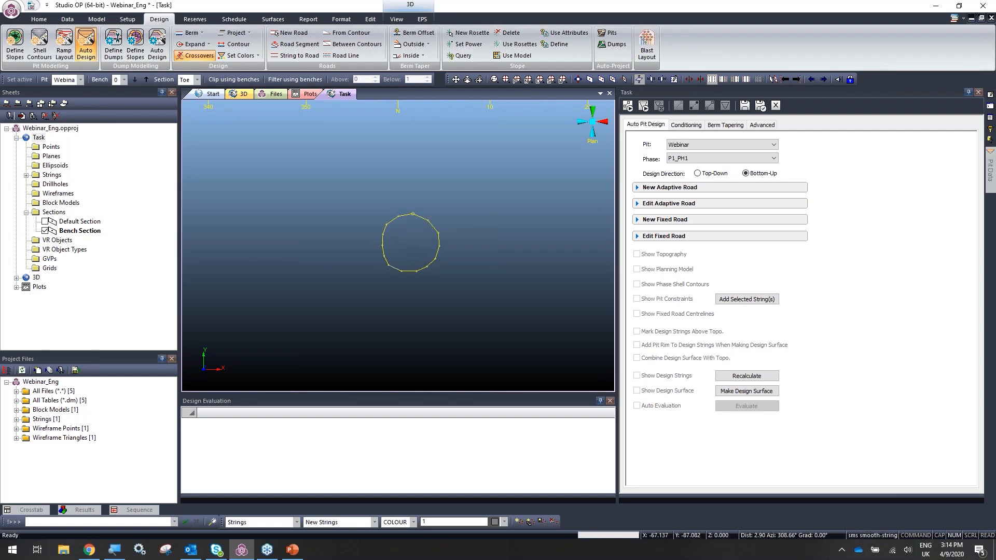
Add the smoothed base string to the pit constraints and hide the original New Strings object.
middle_click_drag(434, 237, 432, 252)
left_click(424, 235)
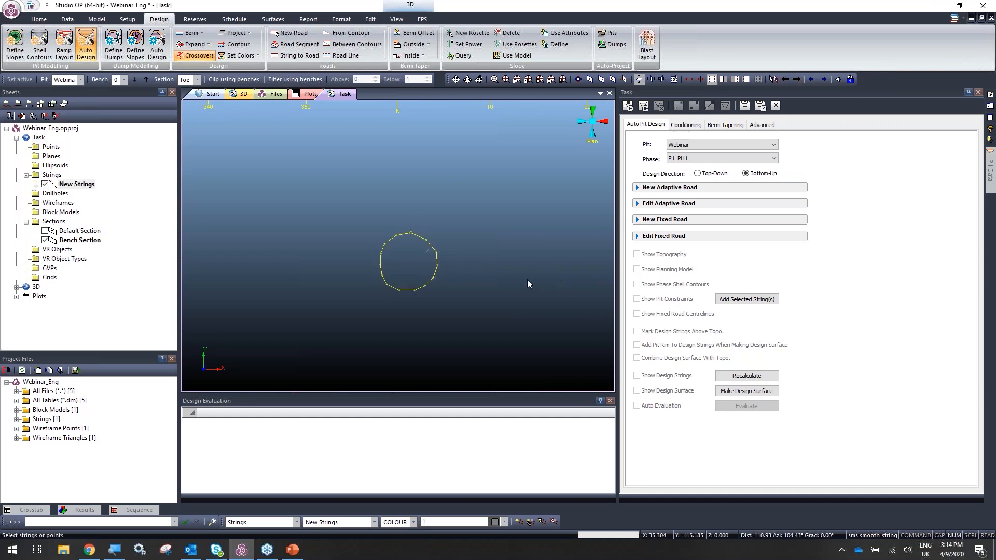
left_click_drag(446, 267, 447, 276)
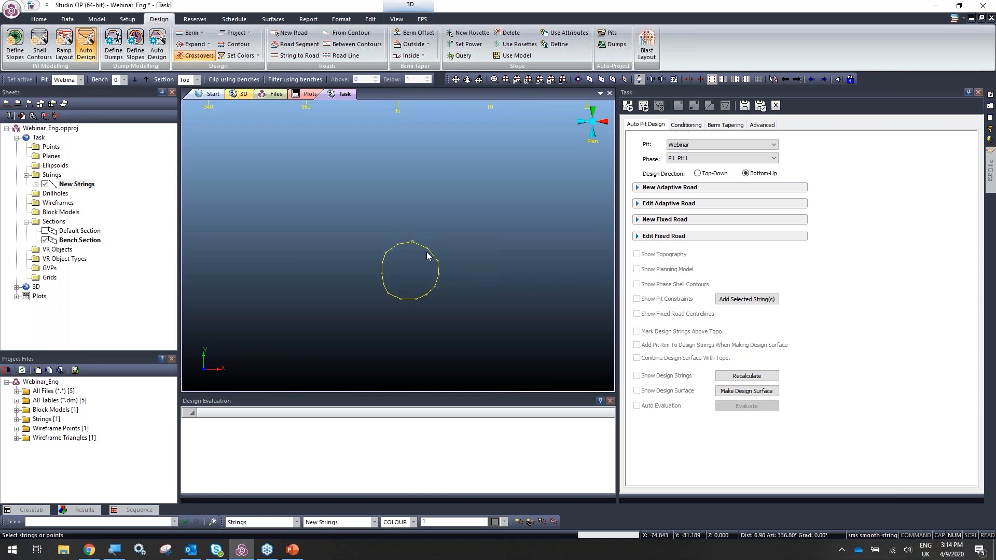
left_click(749, 300)
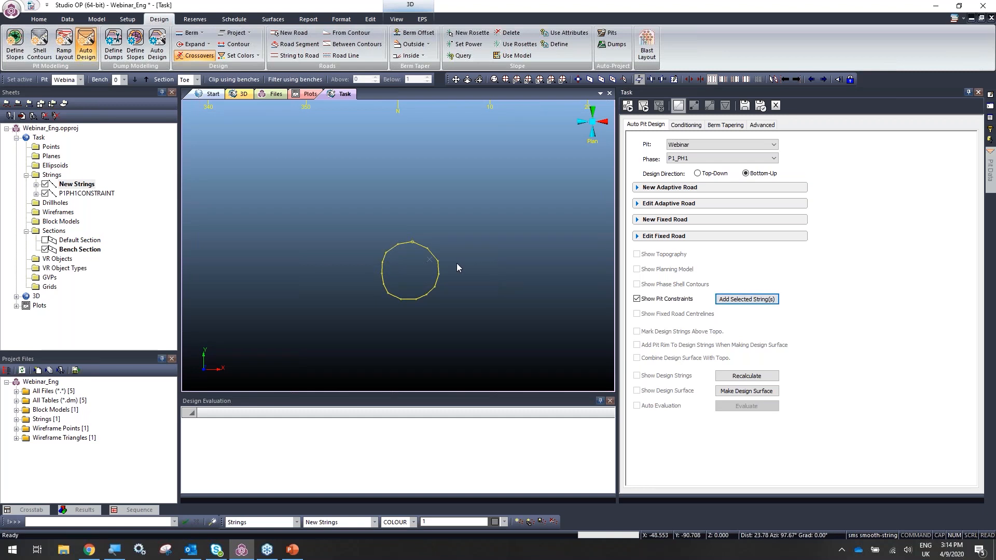
left_click(45, 184)
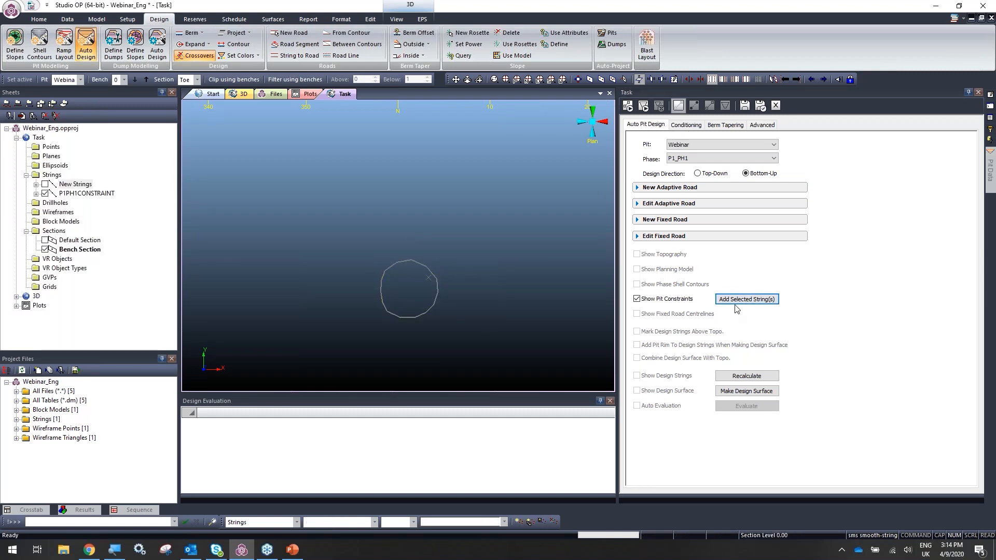
Recalculate the bottom-up design strings from the base constraint and examine the pit shape in 3D and plan.
middle_click_drag(468, 299, 473, 273)
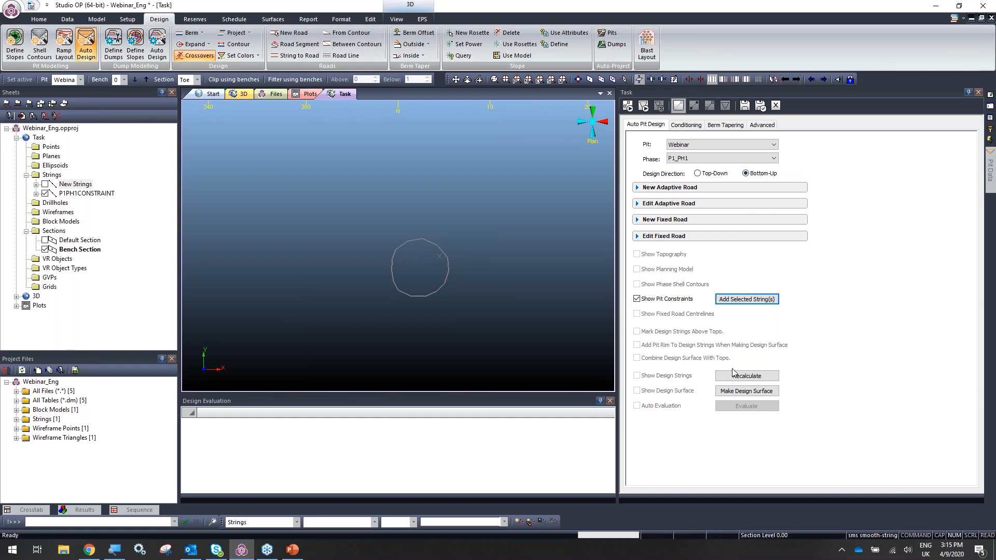
left_click(759, 377)
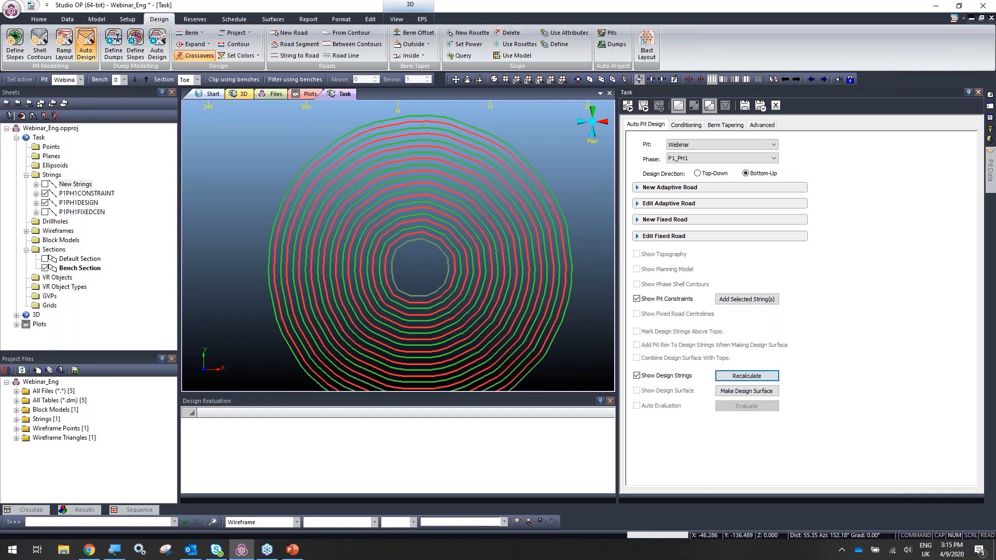
mouse_move(460, 275)
left_mouse_down("shift")
mouse_move(444, 266)
mouse_move(407, 275)
mouse_move(394, 241)
mouse_move(448, 294)
mouse_move(431, 228)
mouse_move(442, 273)
mouse_move(449, 262)
mouse_move(461, 278)
left_mouse_up("shift")
key("p")
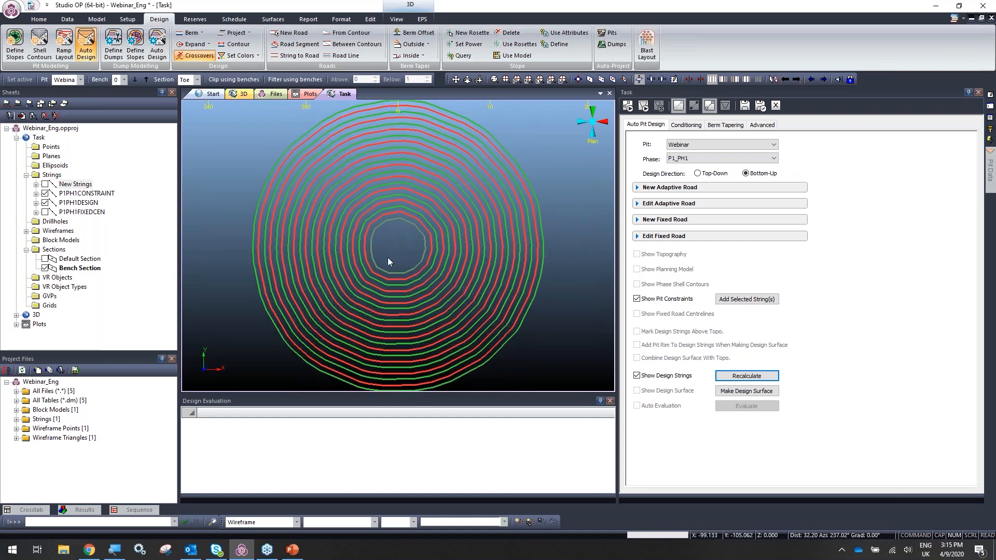
left_click_drag(382, 236, 348, 219, "shift")
scroll(331, 250, "up", 5)
middle_click_drag(325, 250, 355, 265)
left_click_drag(355, 265, 325, 273, "shift")
key("z")
key("x")
key("p")
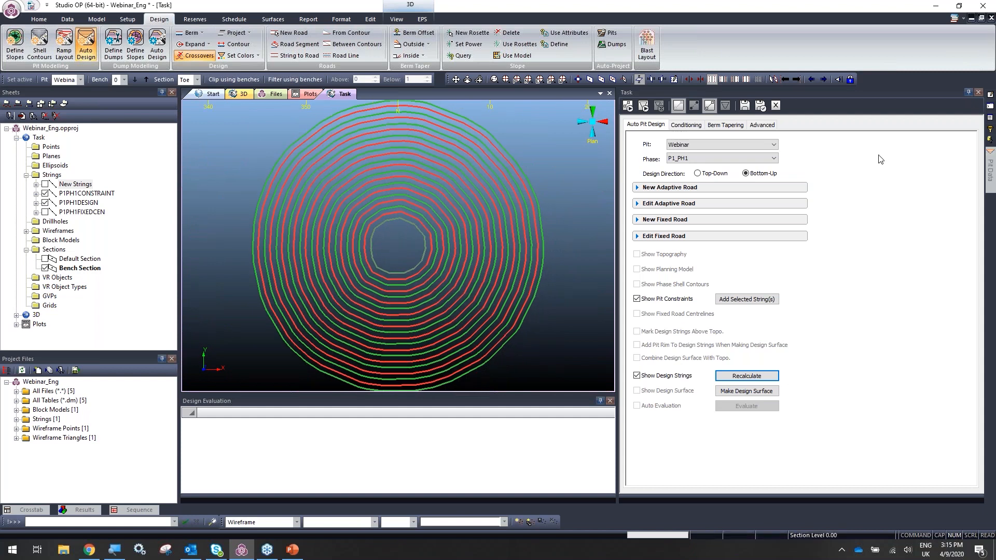
Save the pit design and change the DEFAULT slope region to a face angle of 40 and a standard berm width of 8.
left_click(746, 110)
left_click(15, 54)
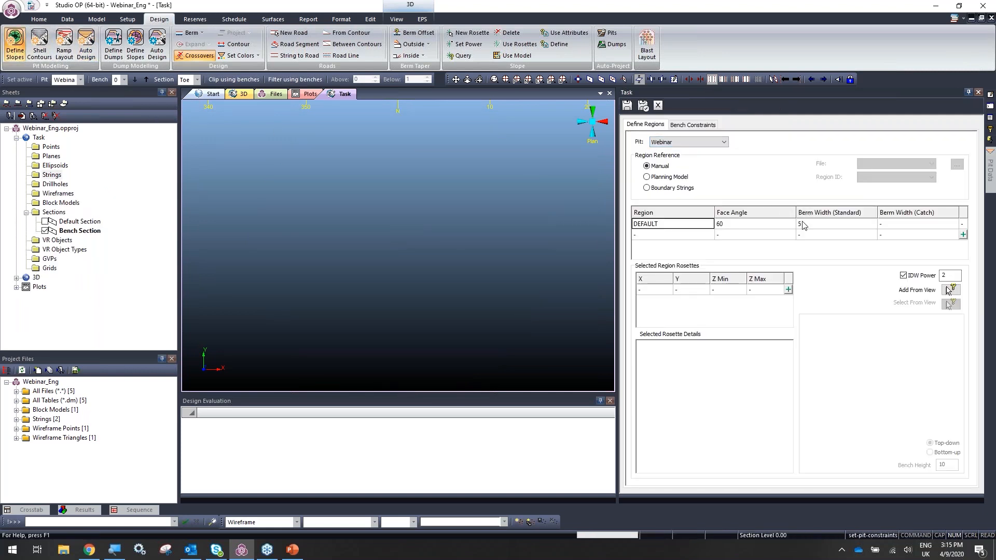
left_click(843, 226)
left_click(890, 229)
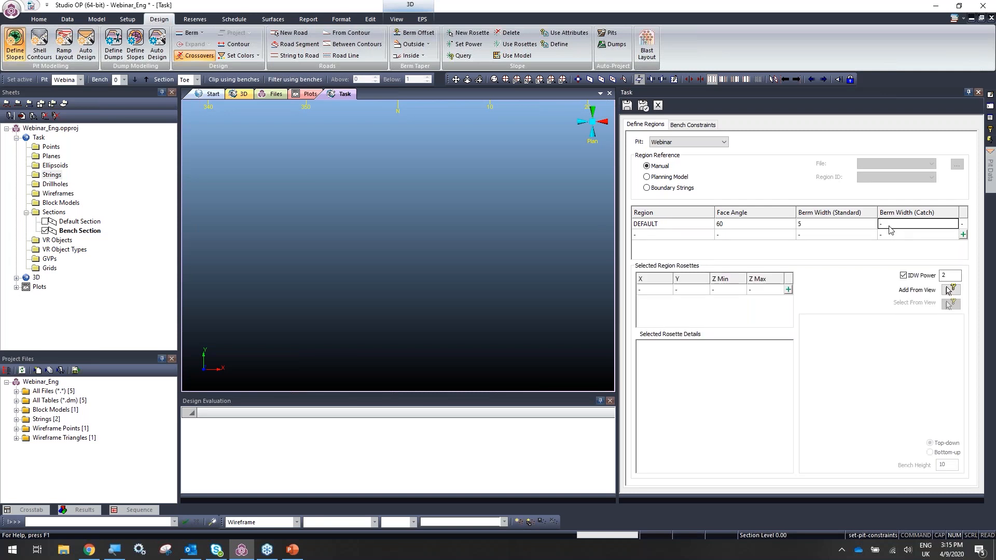
left_click(729, 228)
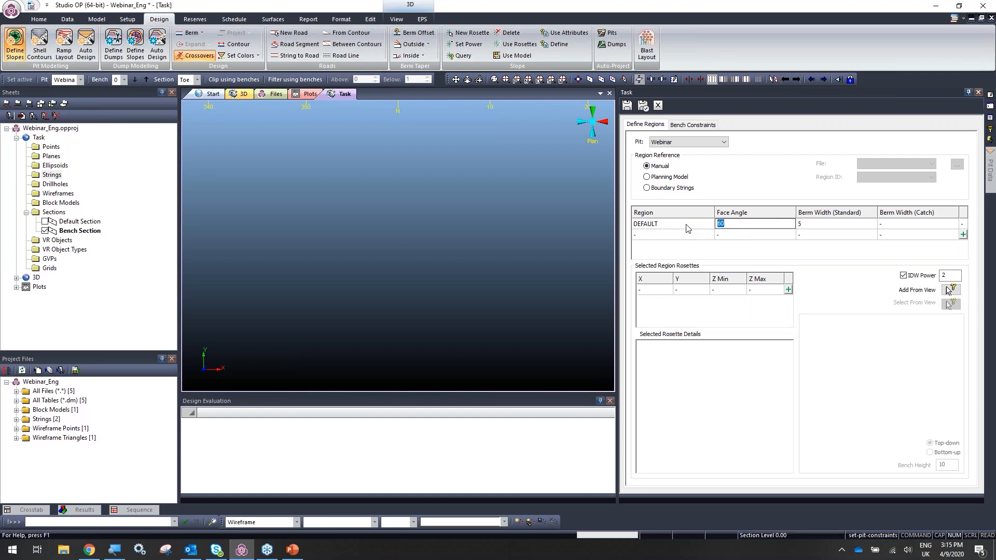
type("40")
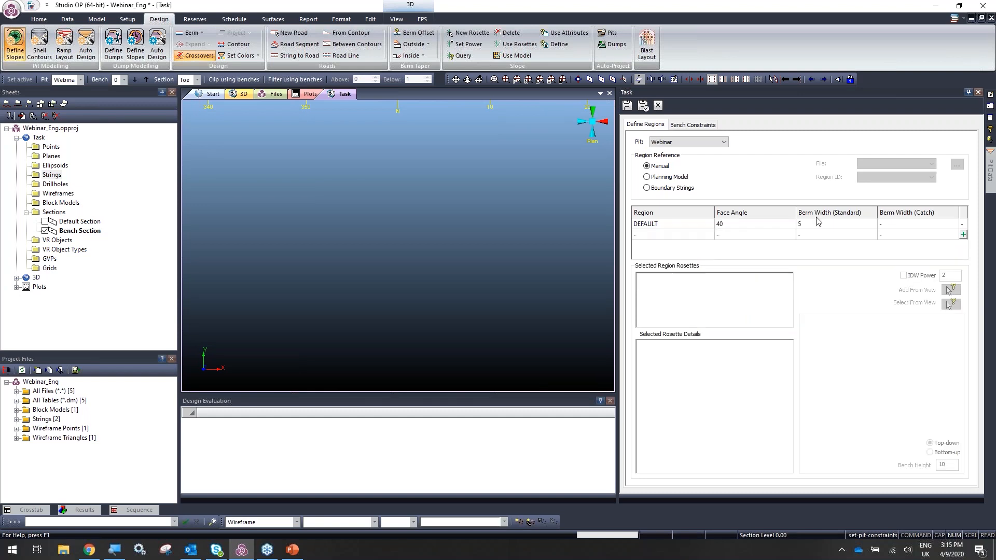
left_click(816, 225)
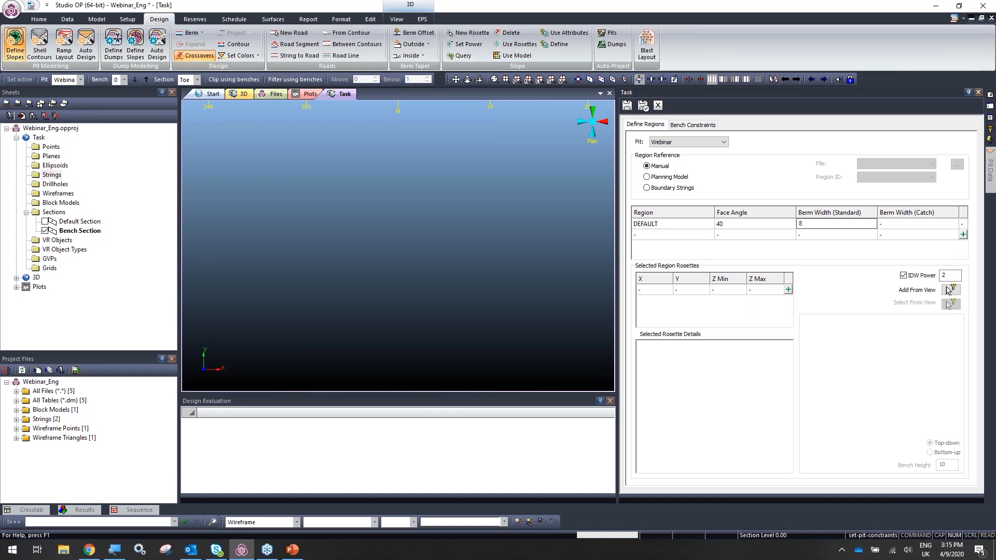
type("8")
left_click(829, 236)
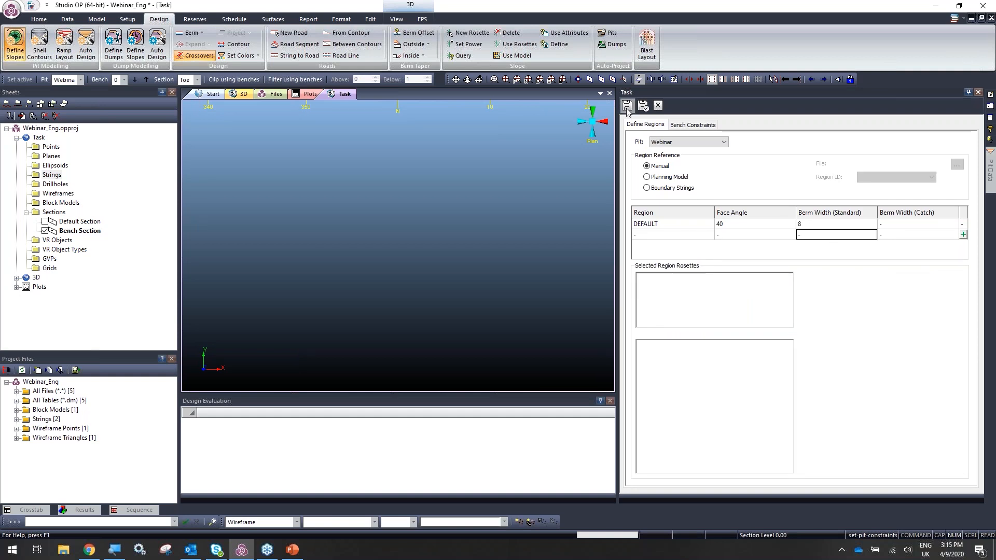
Reopen Auto Design, recalculate the P1_PH1 design strings with the revised slopes and examine the pit.
left_click(86, 45)
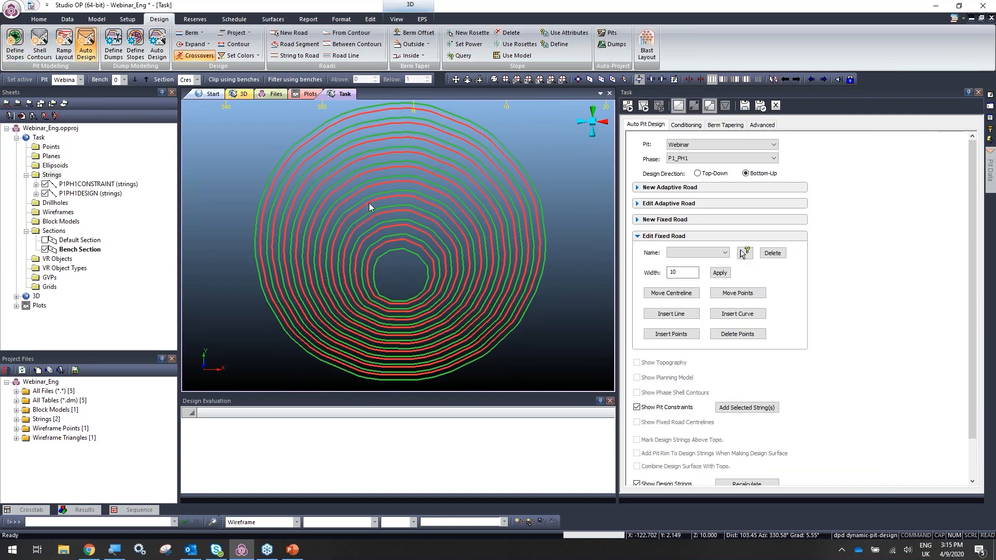
scroll(369, 204, "down", 1)
left_click_drag(352, 278, 407, 274, "shift")
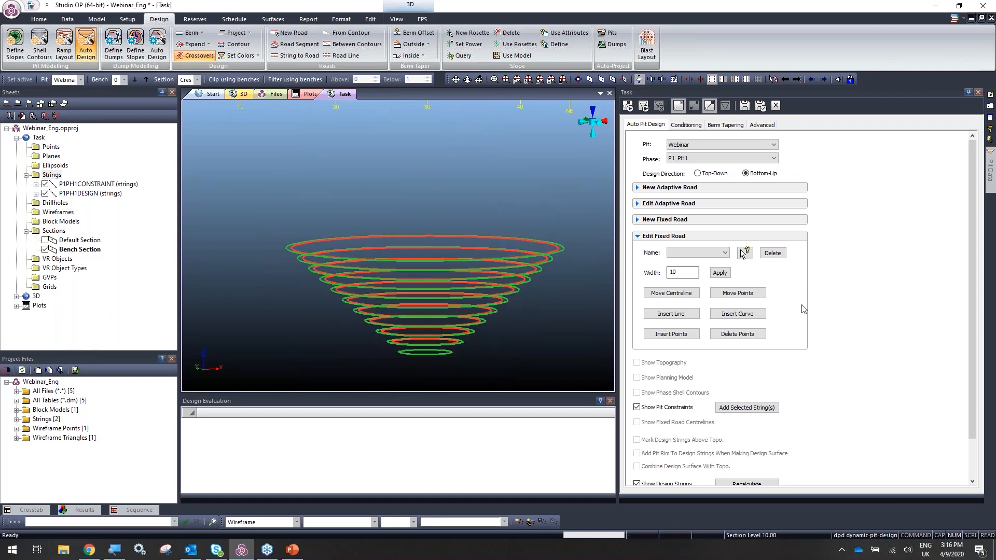
scroll(812, 324, "down", 2)
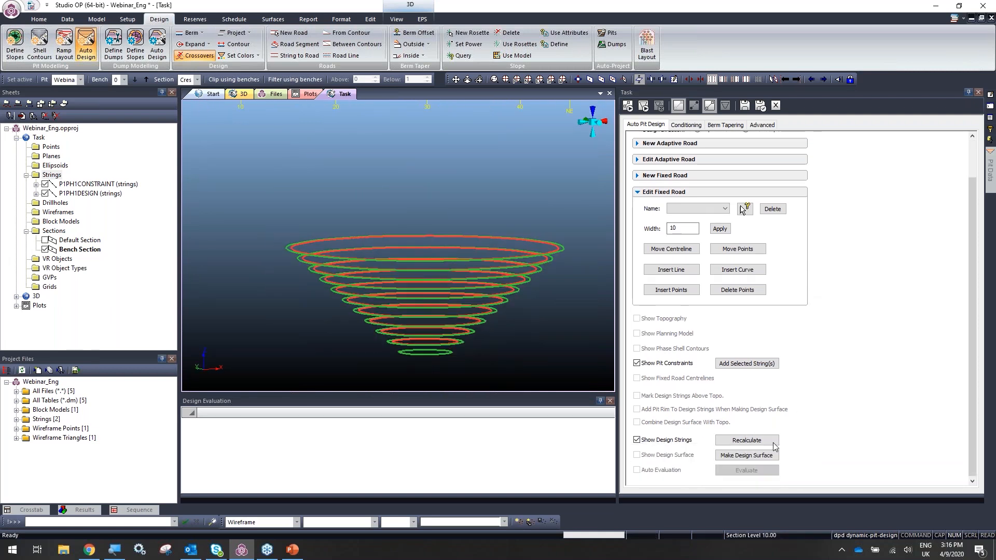
left_click(747, 440)
left_click_drag(454, 267, 397, 186, "shift")
key("z")
key("p")
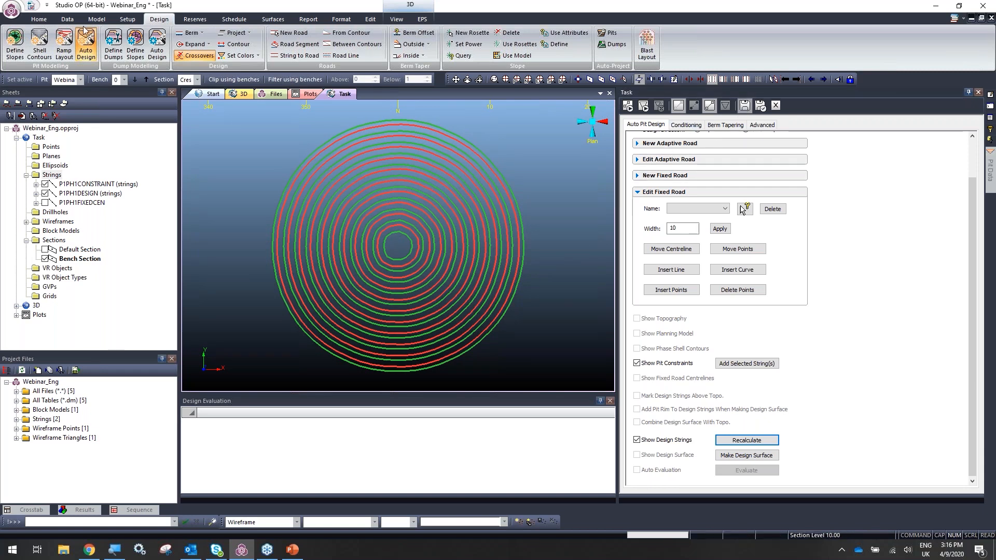
Set the catch berm width of the DEFAULT slope region to 20.
left_click(20, 50)
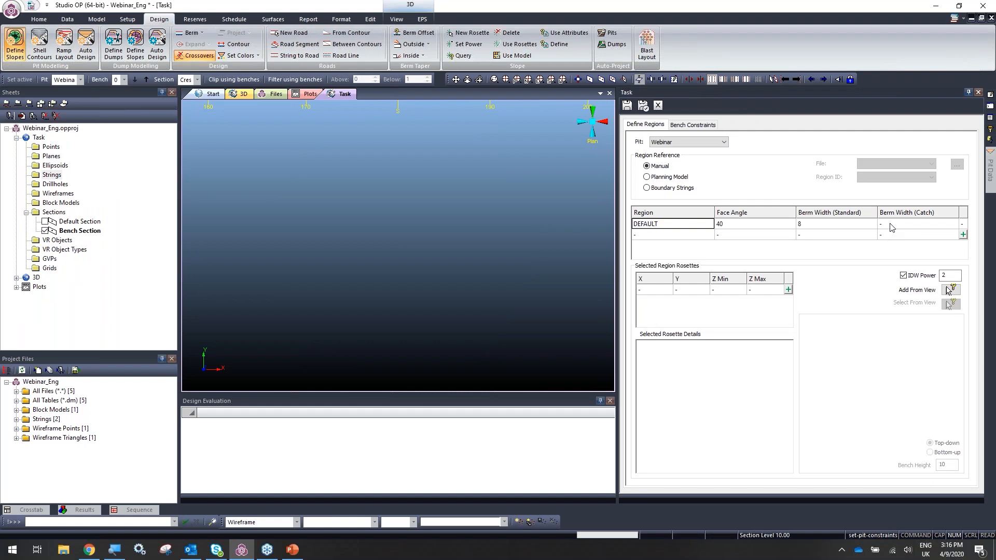
left_click(886, 227)
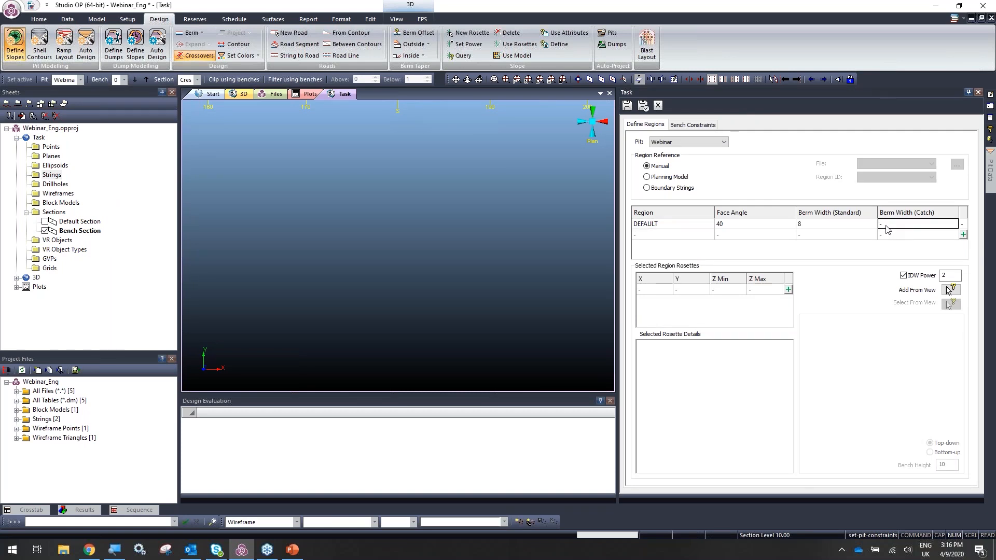
type("20")
left_click(892, 237)
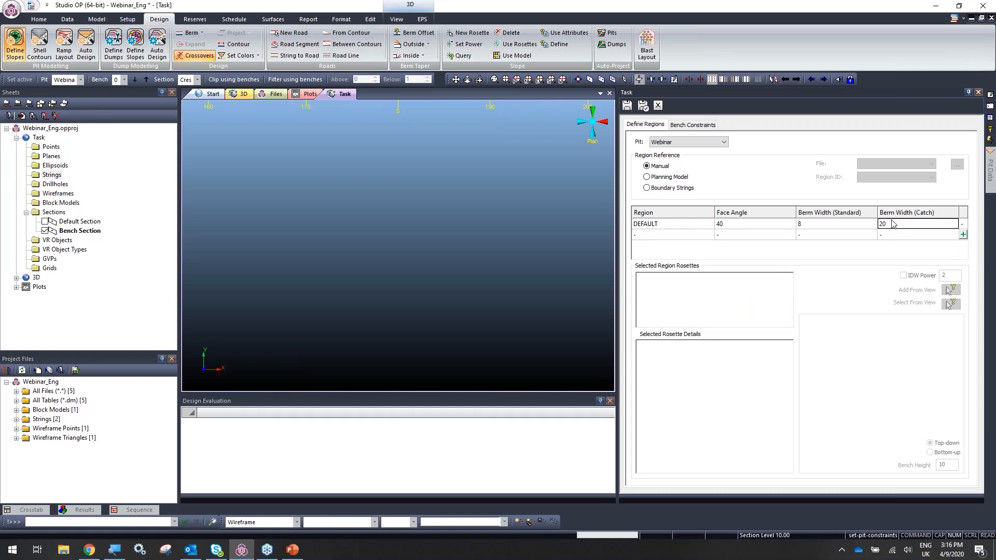
In the bench constraints, set 1 bench in every 3 to the Catch berm type from bench 90 to bench 0, and review the assignments.
left_click(693, 125)
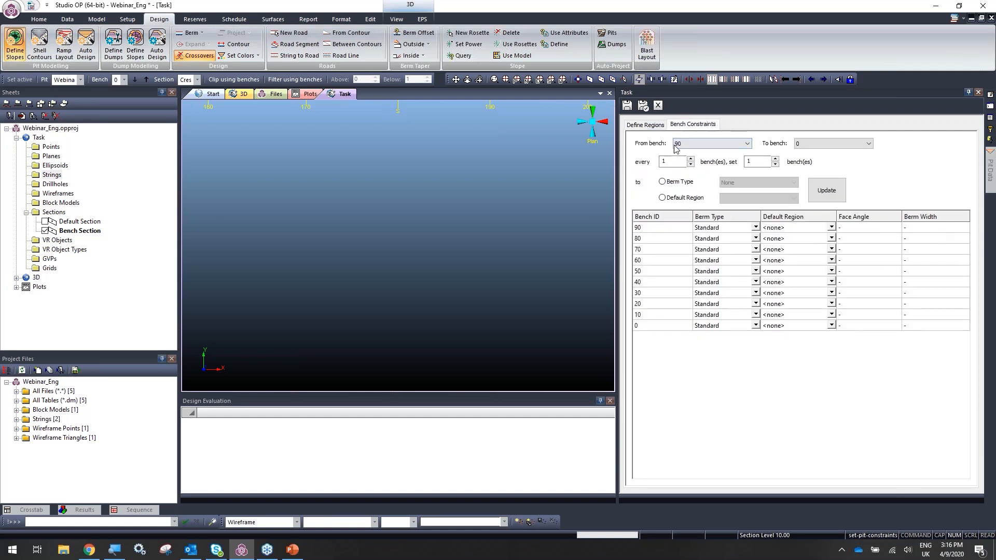
left_click_drag(672, 161, 638, 158)
left_click(693, 182)
left_click(747, 183)
left_click(729, 205)
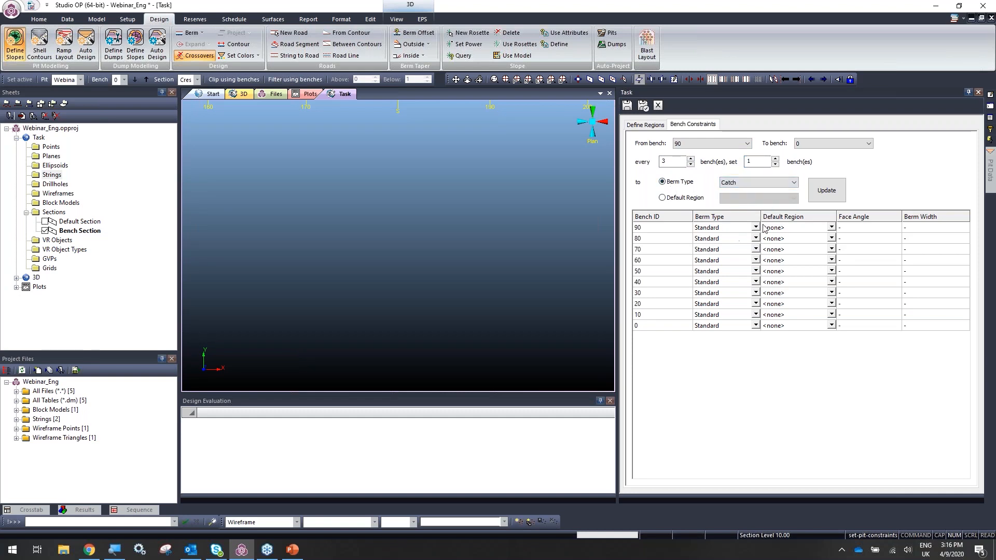
left_click(825, 191)
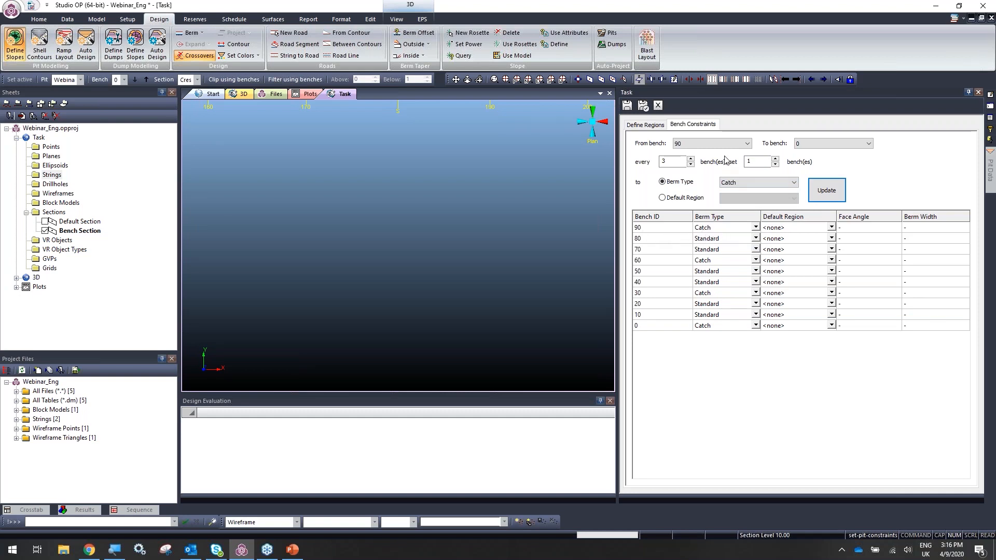
left_click(660, 230)
left_click(702, 231)
left_click(712, 262)
left_click(714, 293)
left_click(715, 315)
left_click(714, 327)
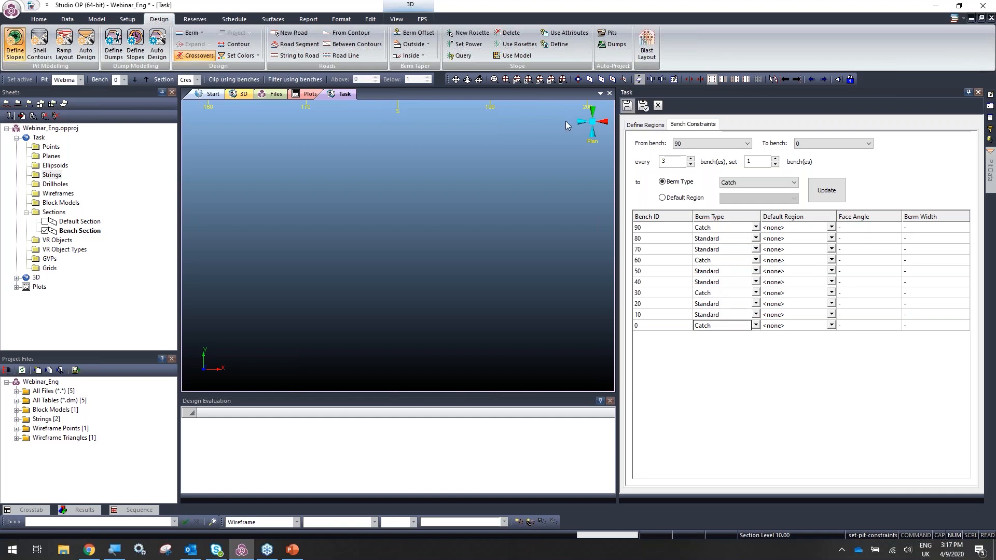
Return to Auto Design and regenerate the P1_PH1 design strings with the catch berms included.
left_click(87, 52)
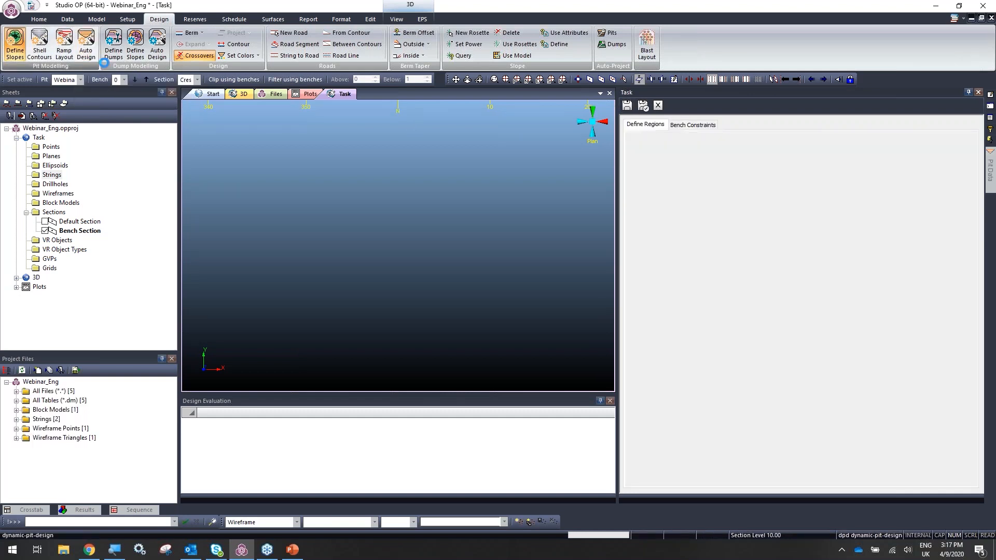
mouse_move(443, 246)
left_mouse_down("shift")
mouse_move(439, 178)
mouse_move(441, 237)
left_mouse_up("shift")
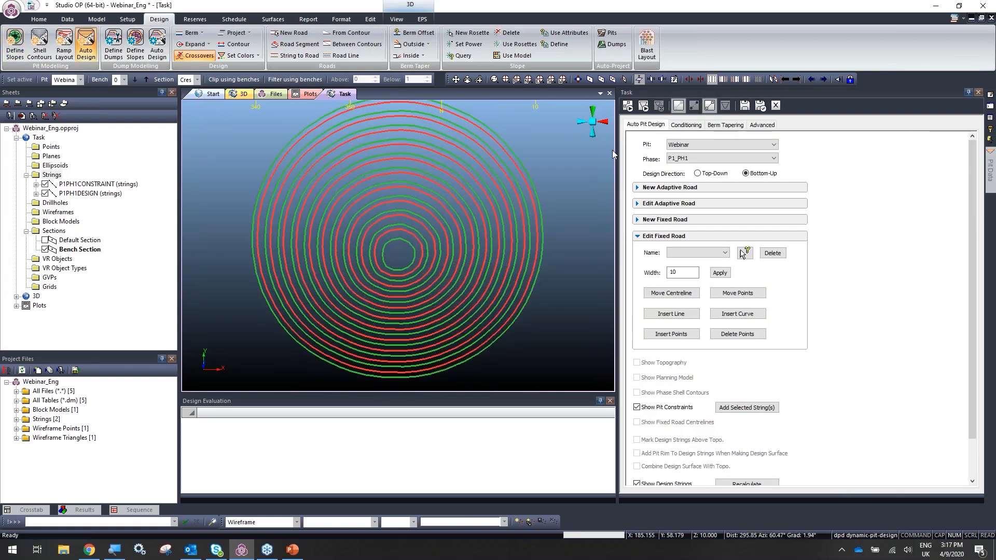
left_click(629, 106)
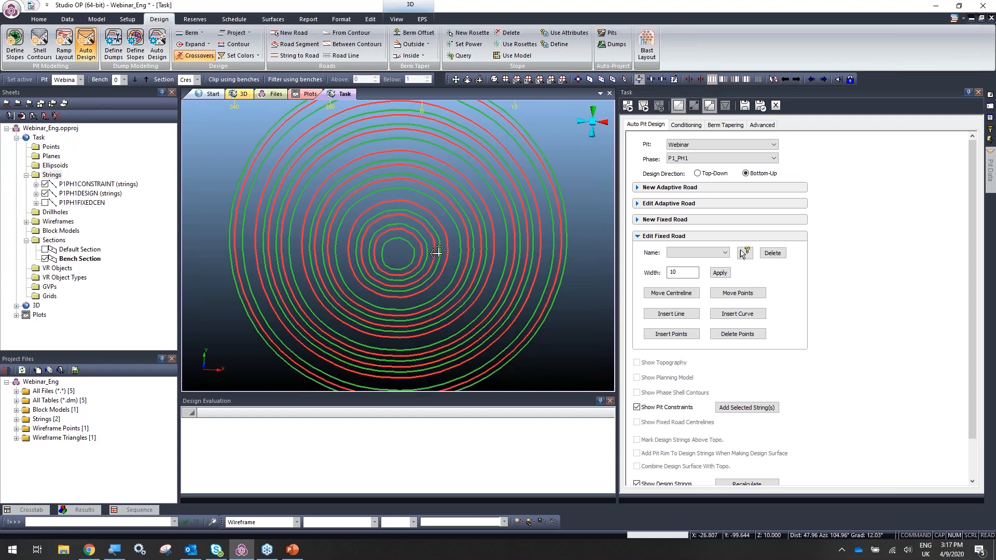
Examine the catch berms by selecting individual design strings and viewing the pit in 3D.
left_click(272, 288)
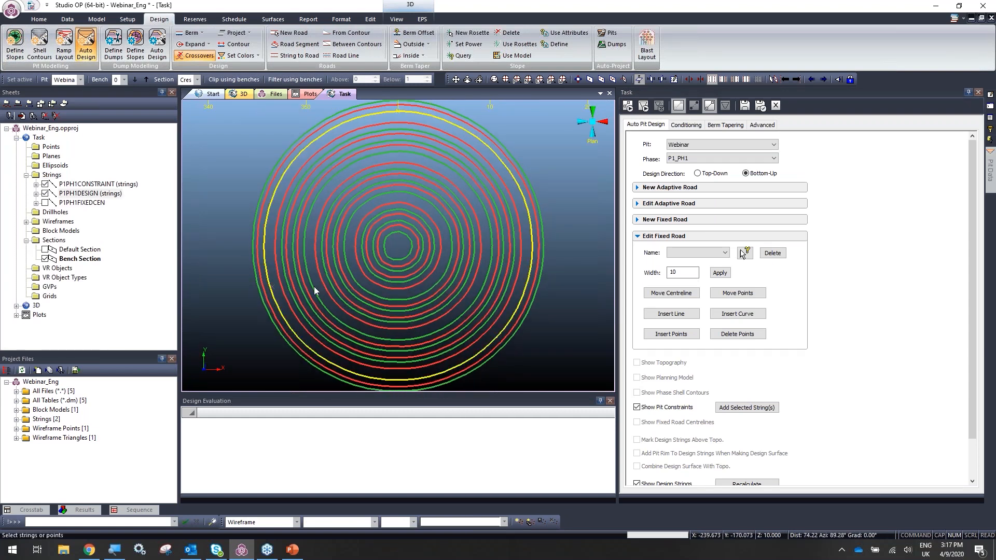
left_click(314, 286)
left_click(350, 273)
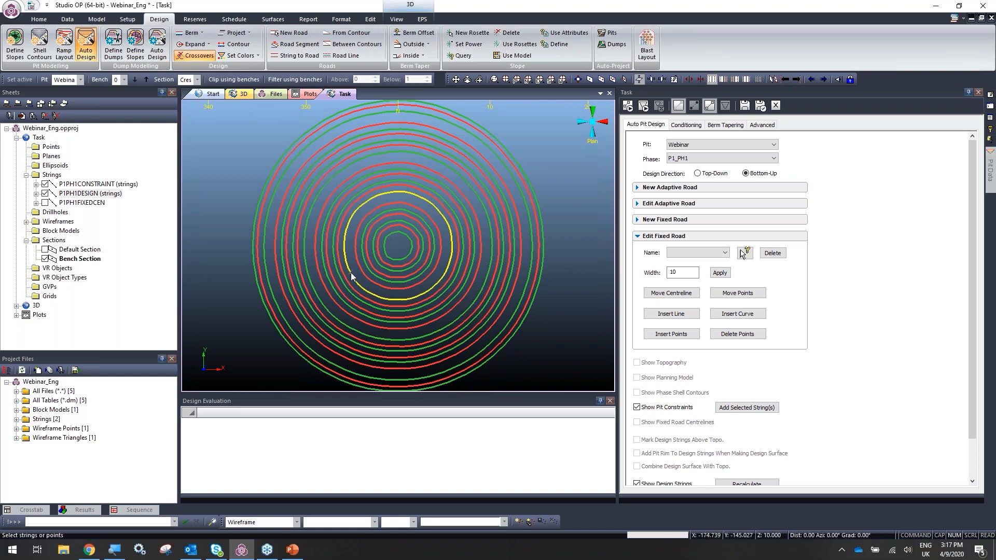
left_click_drag(400, 279, 377, 258, "shift")
scroll(355, 266, "up", 3)
scroll(354, 267, "down", 3)
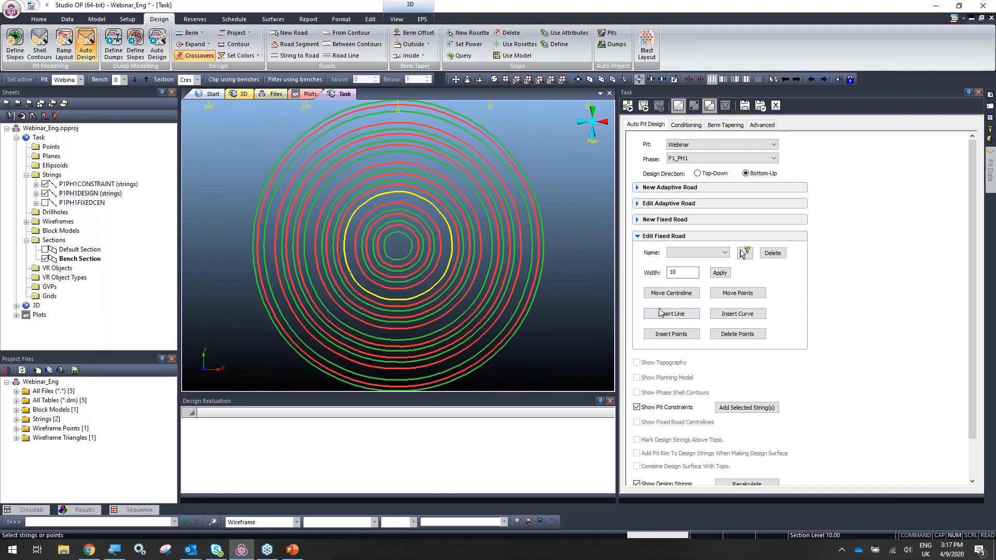
Make the design surface from the P1_PH1 design strings and examine it in 3D.
scroll(674, 249, "down", 2)
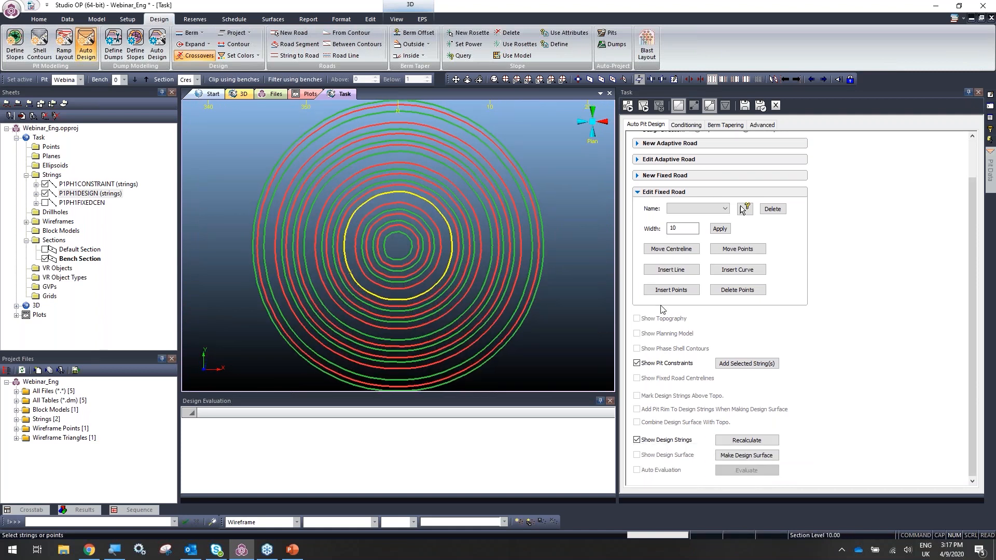
left_click(760, 457)
left_click_drag(487, 306, 433, 246, "shift")
scroll(412, 249, "down", 2)
right_click_drag(413, 270, 409, 306, "shift")
left_click_drag(408, 306, 447, 266, "shift")
scroll(447, 266, "up", 2)
key("z")
key("e")
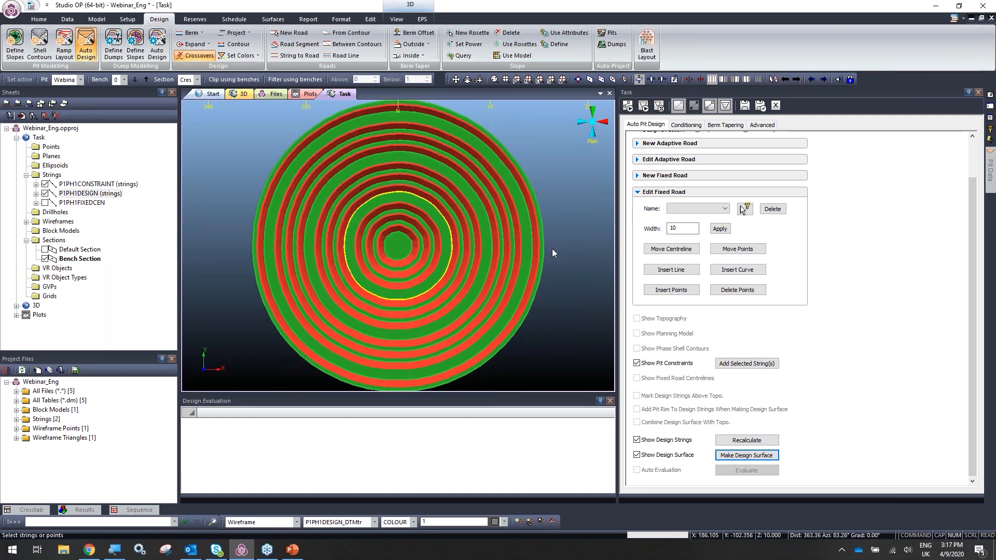
Hide the design surface and design strings, delete the base constraint string, and save the cleared pit design.
left_click(670, 456)
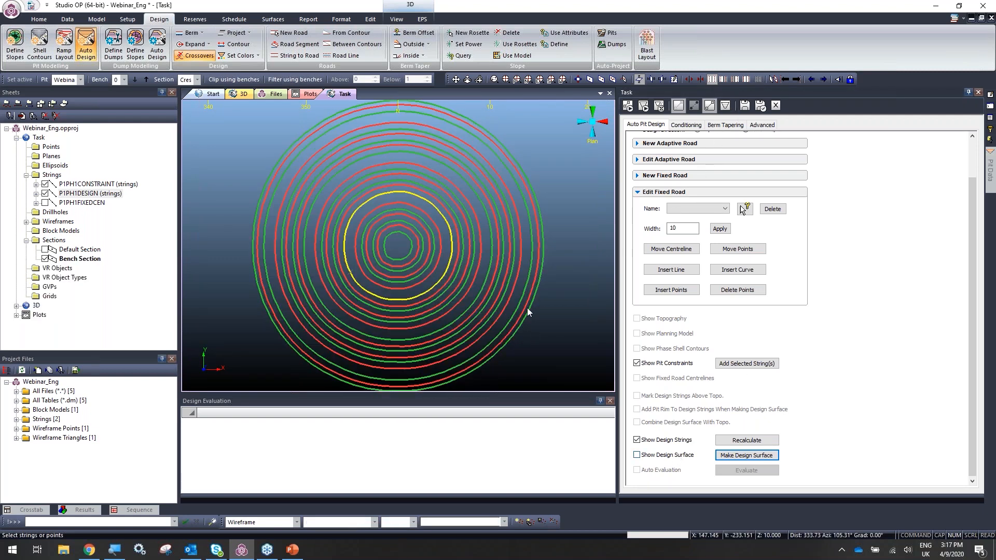
left_click(638, 440)
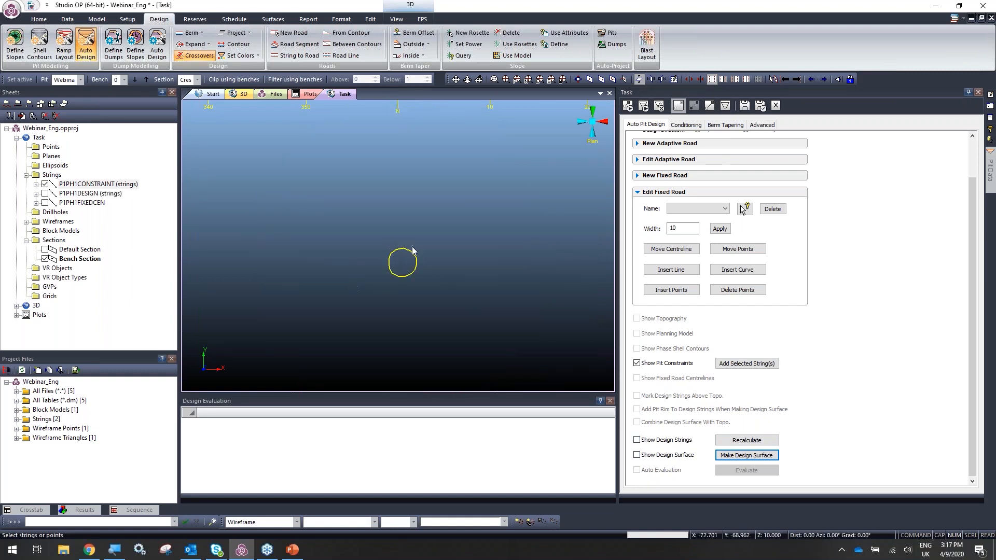
key("Delete")
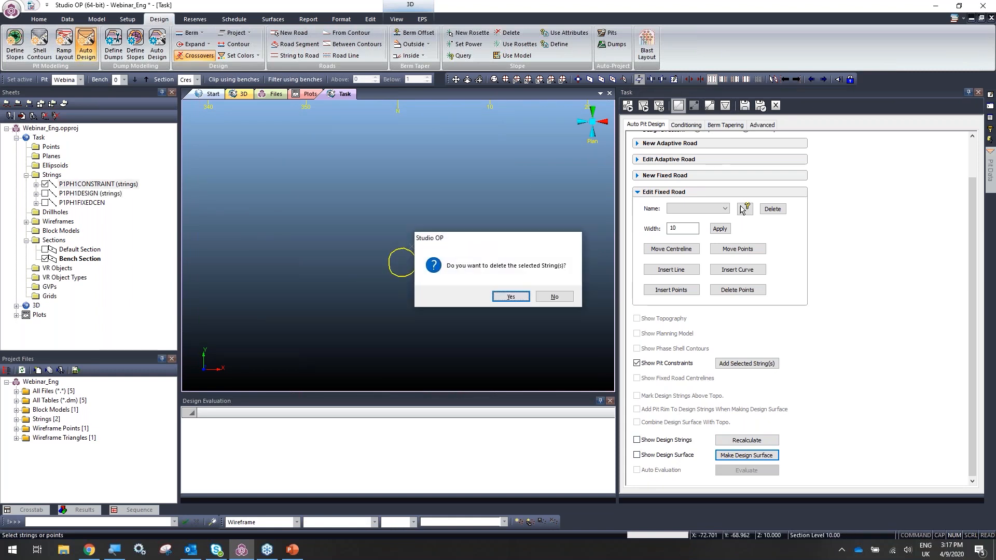
key("Return")
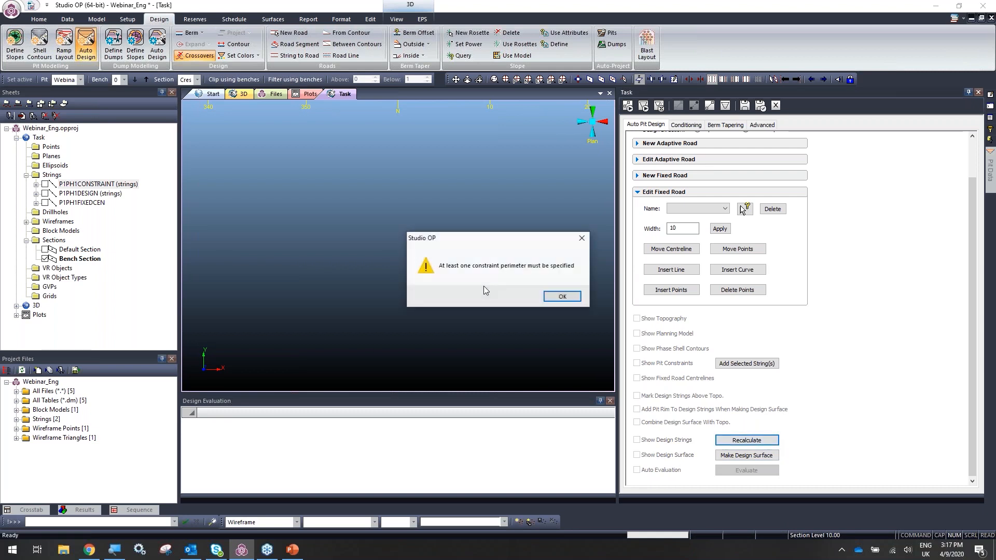
left_click(554, 296)
left_click(744, 106)
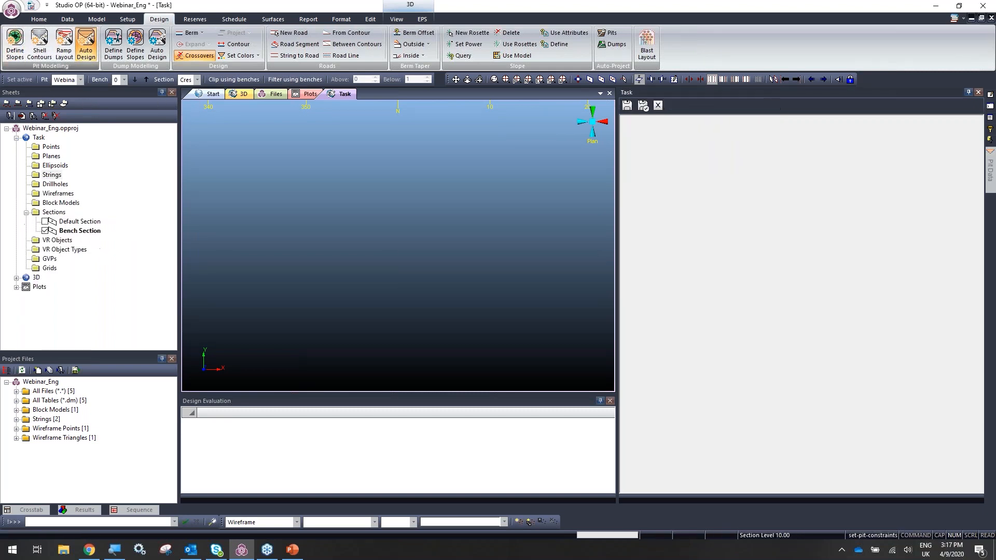
In the slope definitions, set the DEFAULT region to face angle 60, standard berm width 5 and catch berm width 0.
left_click(15, 46)
left_click(732, 224)
type("60")
left_click(807, 231)
type("5")
left_click(894, 225)
type("0")
In the bench constraints, reset 1 bench in every 3 to the Standard berm type from bench 90 to bench 0.
left_click(693, 125)
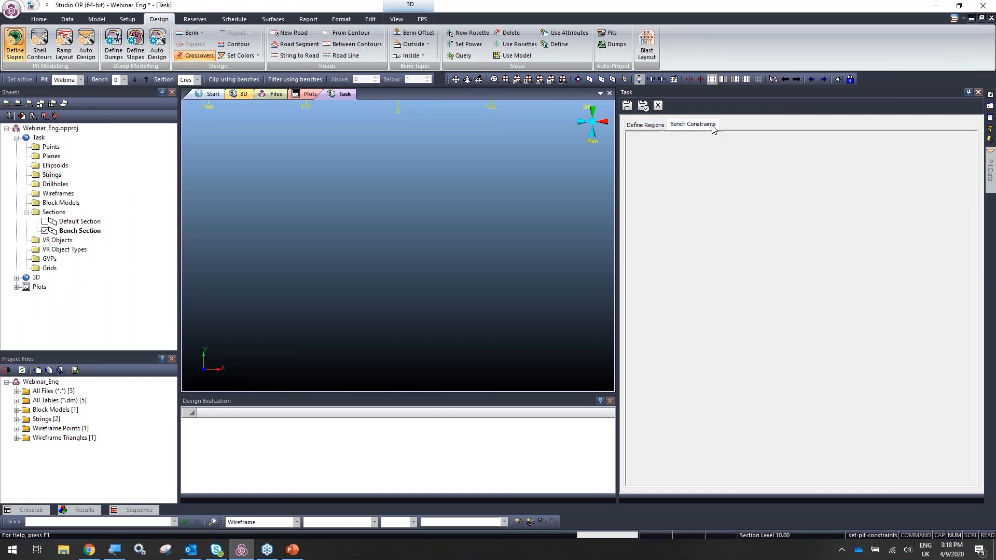
left_click(742, 183)
left_click(733, 199)
left_click(826, 190)
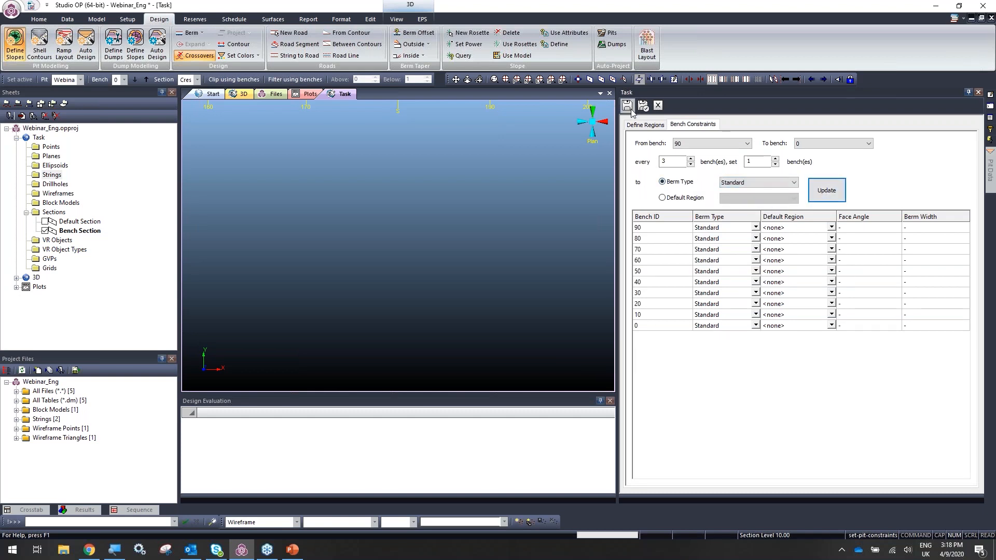
Add a rosette to the DEFAULT region at X 0, Y 0, with Z Min 0 and Z Max 100.
left_click(646, 125)
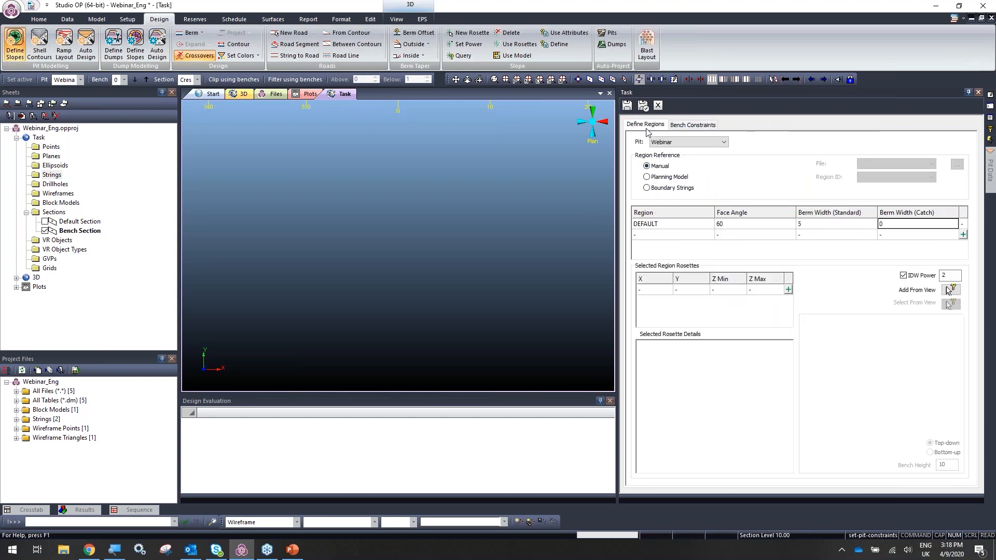
left_click(736, 224)
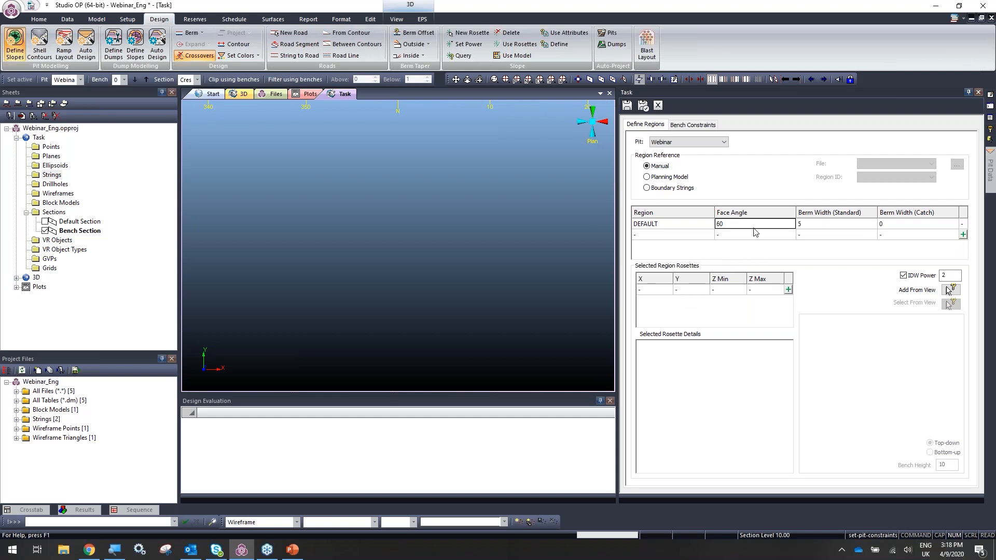
left_click(664, 291)
left_click(665, 290)
left_click(691, 291)
type("0")
left_click(717, 294)
type("0")
key("Tab")
left_click_drag(759, 292, 750, 291)
type("100")
key("Return")
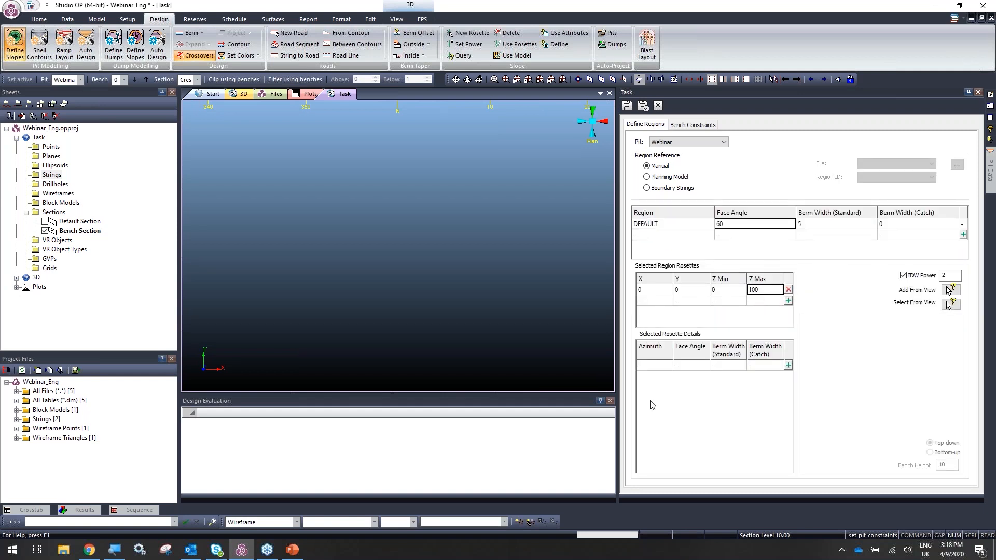
Add a rosette entry at azimuth 0 with face angle 60 and standard berm width 5, and switch the rosette preview to Bottom-up.
left_click(662, 369)
type("0")
key("Tab")
key("Tab")
key("Tab")
left_click(788, 366)
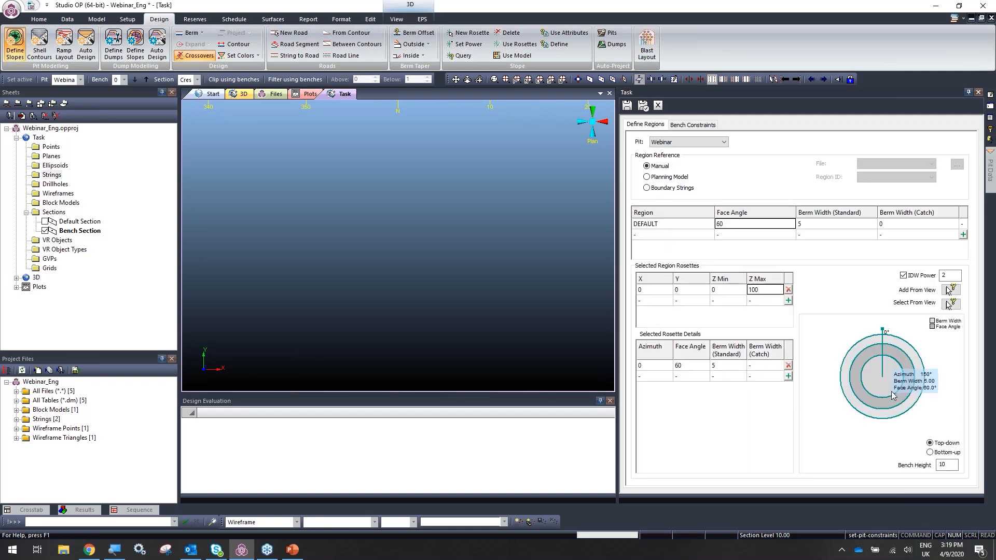
left_click(929, 451)
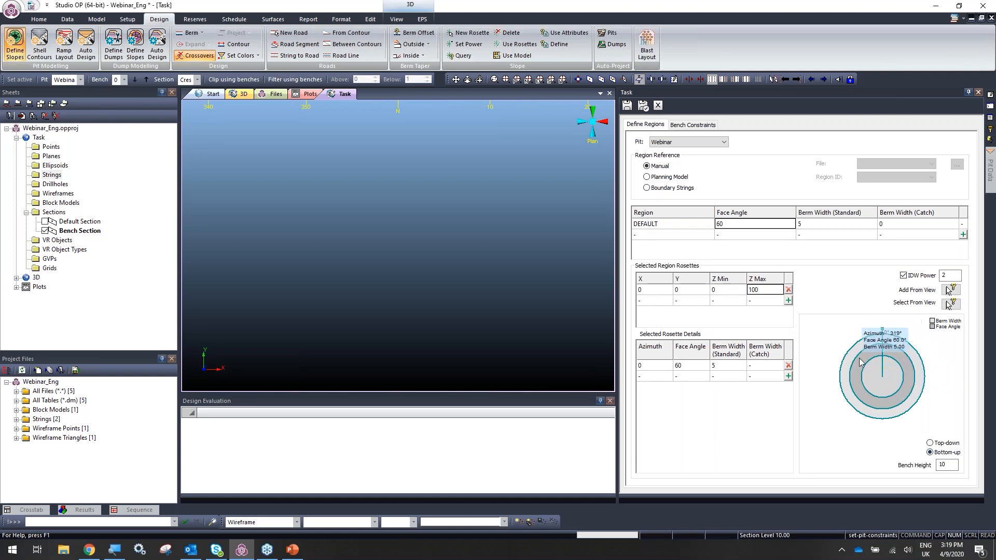
Add a rosette entry at azimuth 90 with face angle 70 and standard berm width 4.
left_click(644, 377)
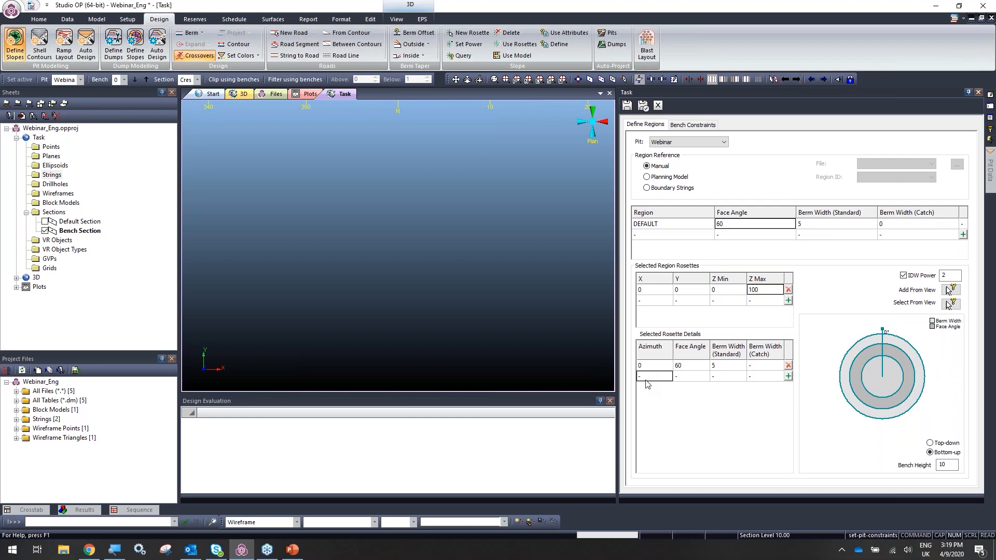
type("90")
key("Tab")
key("Tab")
left_click(755, 377)
left_click(788, 376)
mouse_move(918, 395)
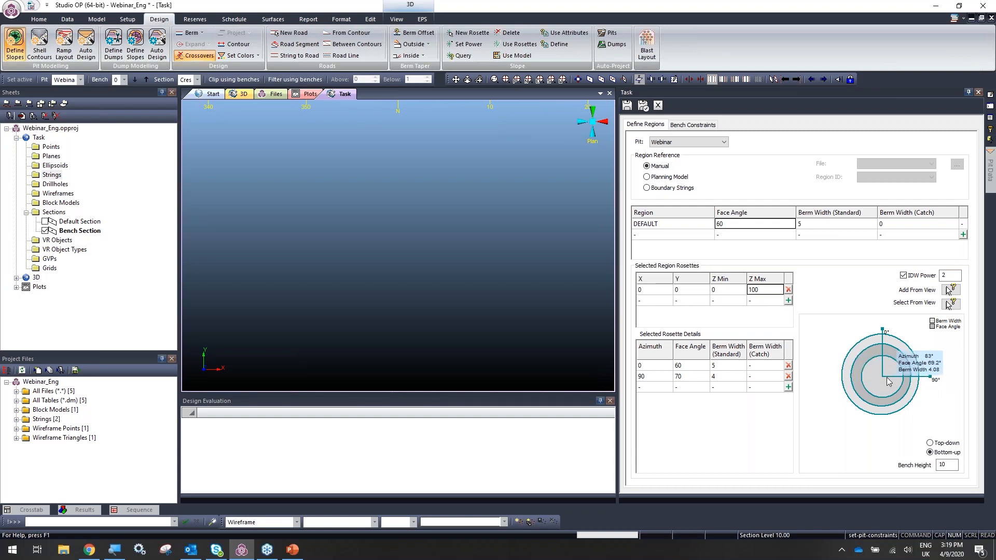
Add a rosette entry at azimuth 180 with face angle 75 and standard berm width 3.
left_click(654, 390)
type("180")
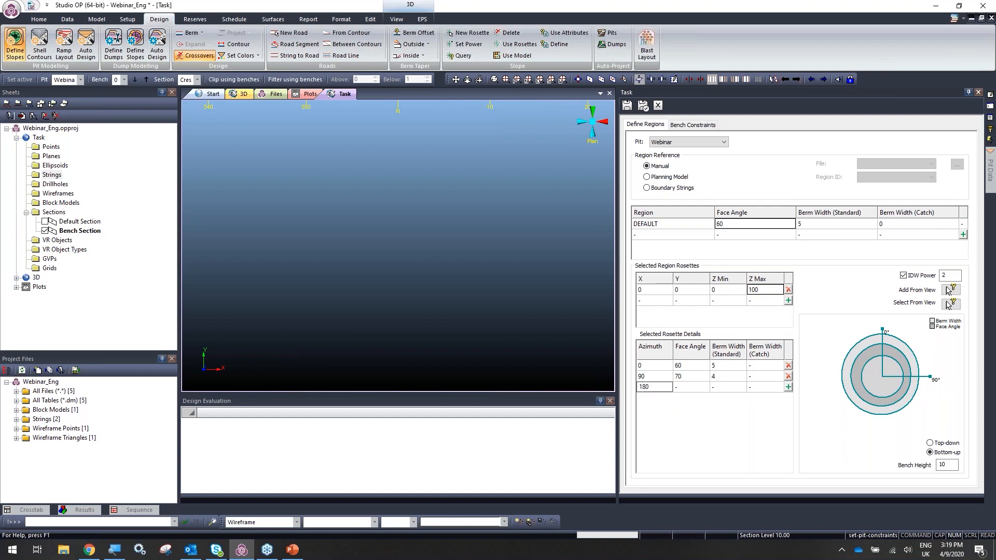
key("Tab")
left_click(719, 390)
type("3")
left_click(788, 387)
Add a rosette entry at azimuth 270 with face angle 80 and standard berm width 2.5.
left_click(648, 398)
type("270")
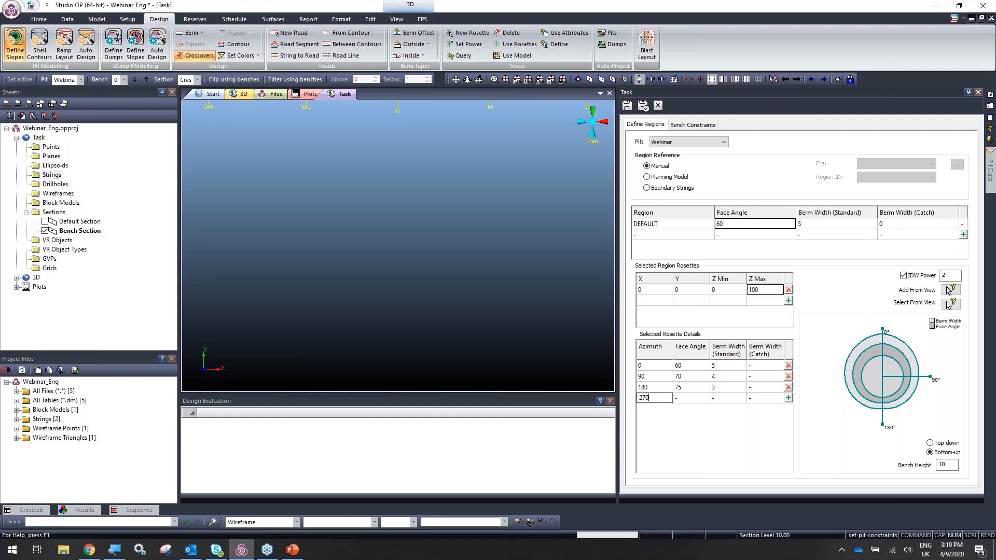
left_click(688, 398)
key("Tab")
left_click(788, 398)
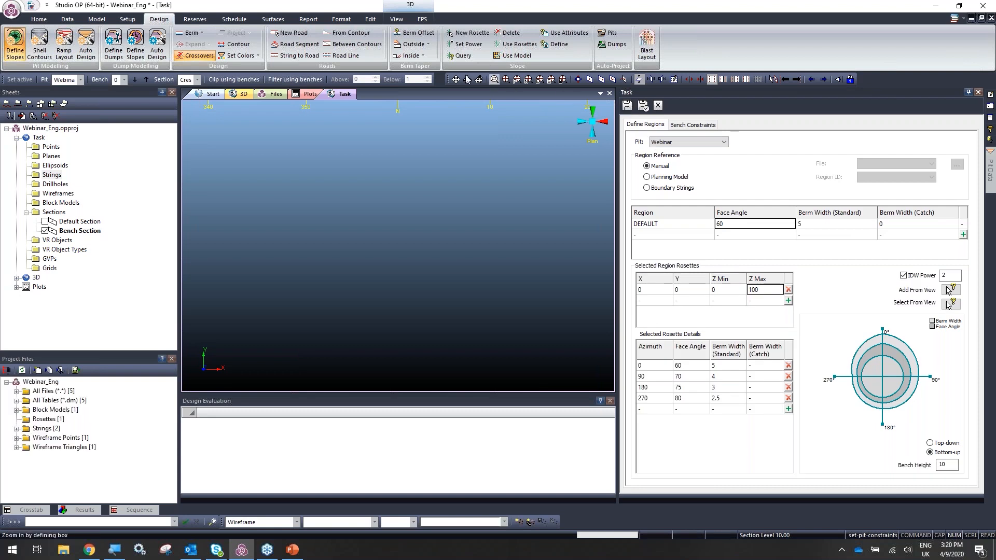
Return to Auto Design and digitise a new closed, roughly oval base string in plan view.
left_click(87, 41)
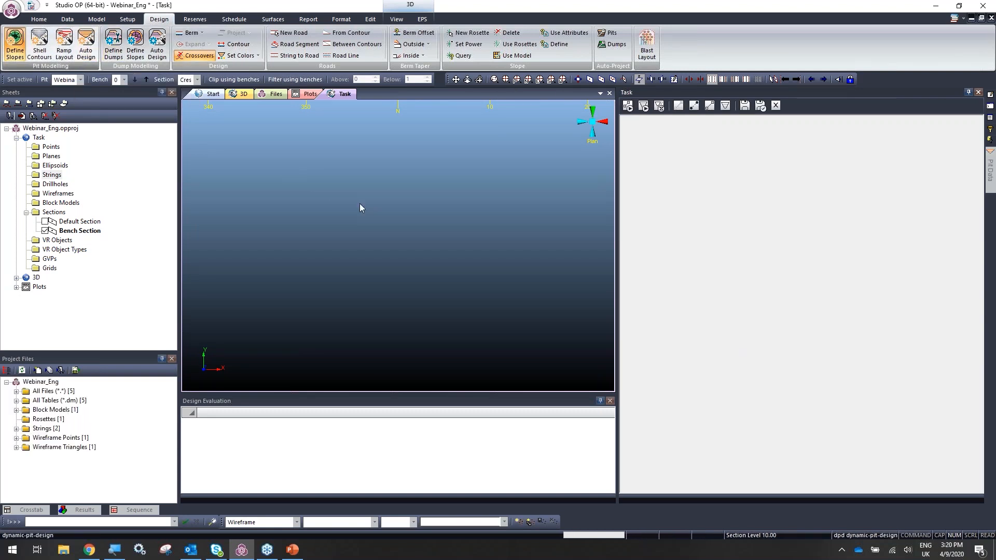
scroll(689, 408, "down", 2)
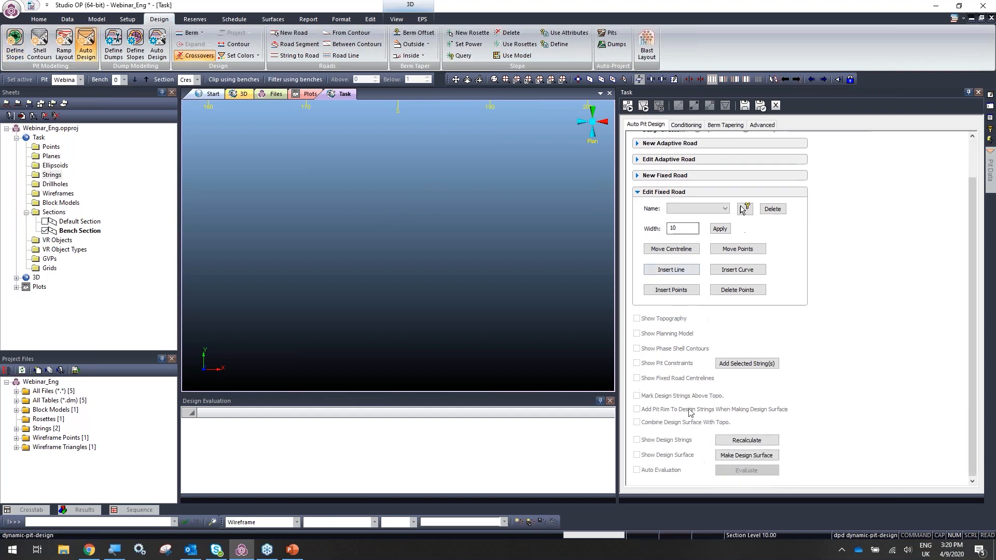
key("n")
key("s")
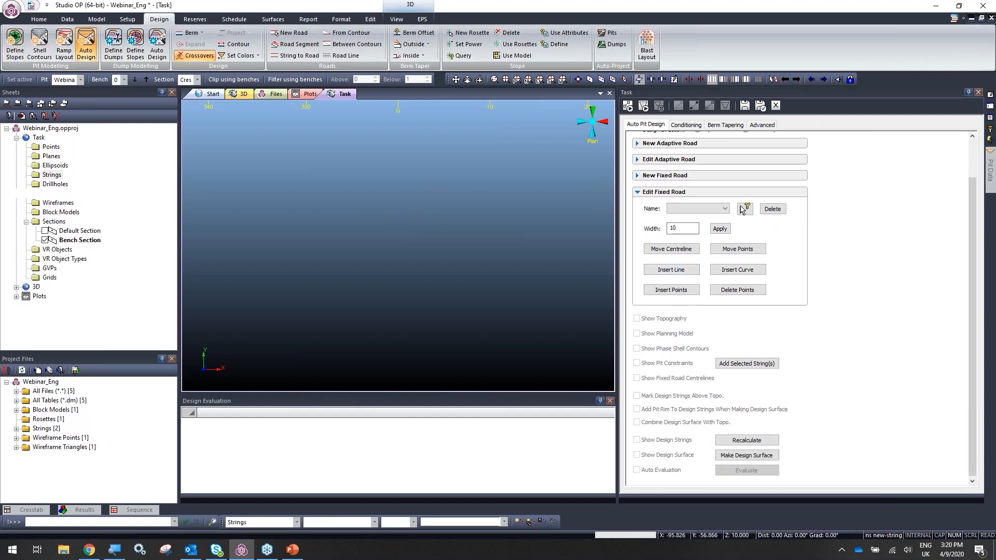
left_click(401, 207)
left_click(375, 226)
left_click(373, 248)
left_click(395, 287)
left_click(420, 283)
left_click(435, 261)
left_click(441, 240)
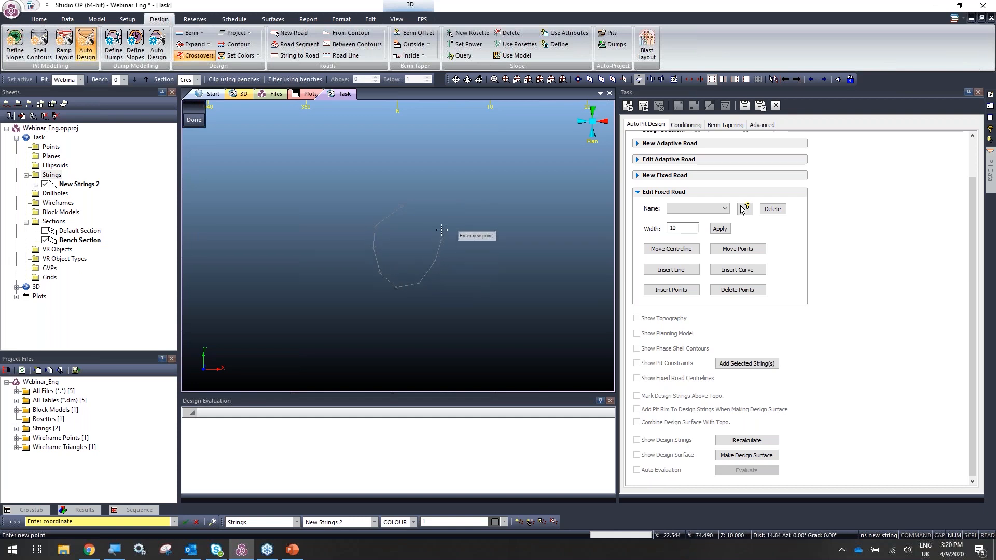
left_click(439, 222)
left_click(434, 208)
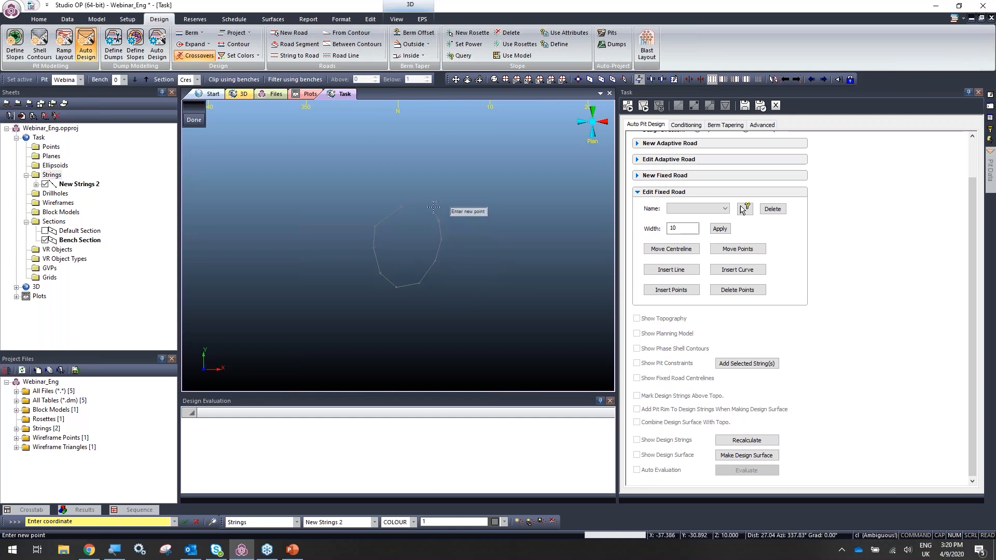
key("c")
key("l")
key("o")
Smooth the new base string and translate it by -10 in Z without keeping the original.
key("s")
key("m")
key("o")
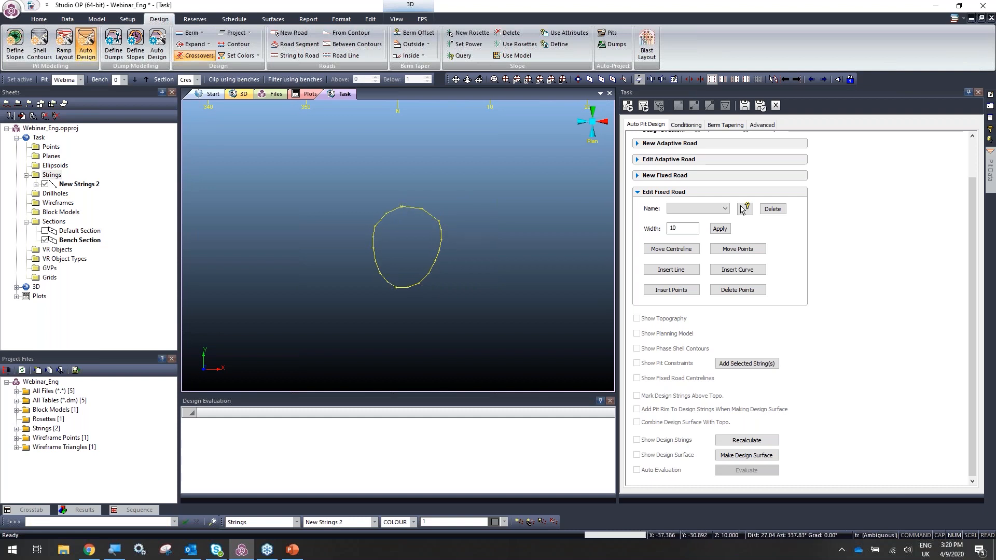
key("t")
key("r")
key("a")
left_click(524, 280)
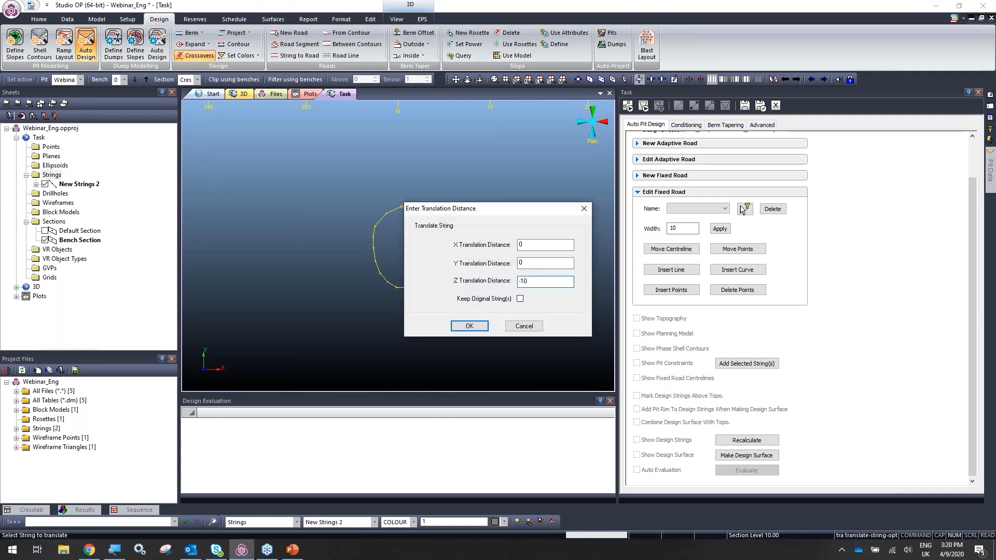
key("Return")
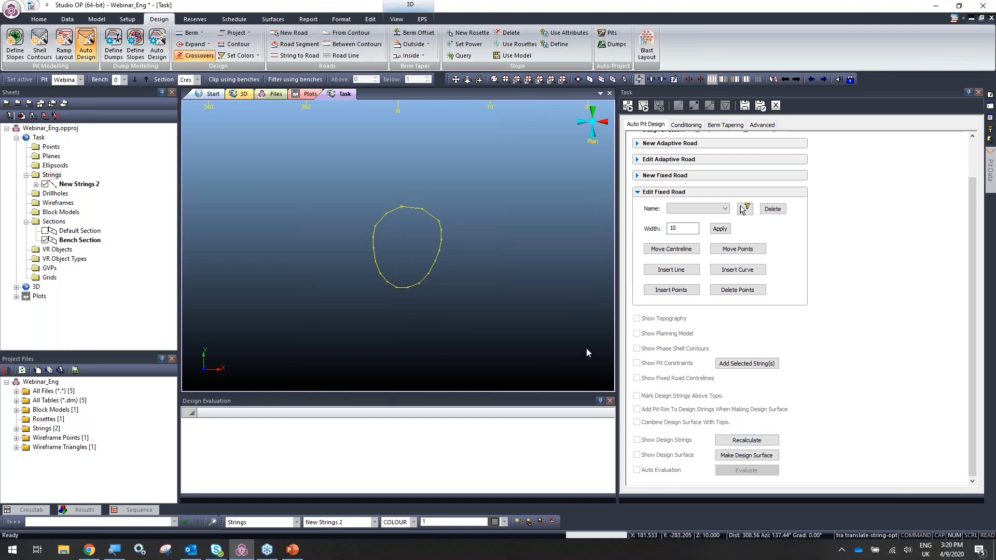
Add the new base string to the pit constraints, recalculate the design strings, and examine them up close.
left_click(747, 364)
left_click(746, 440)
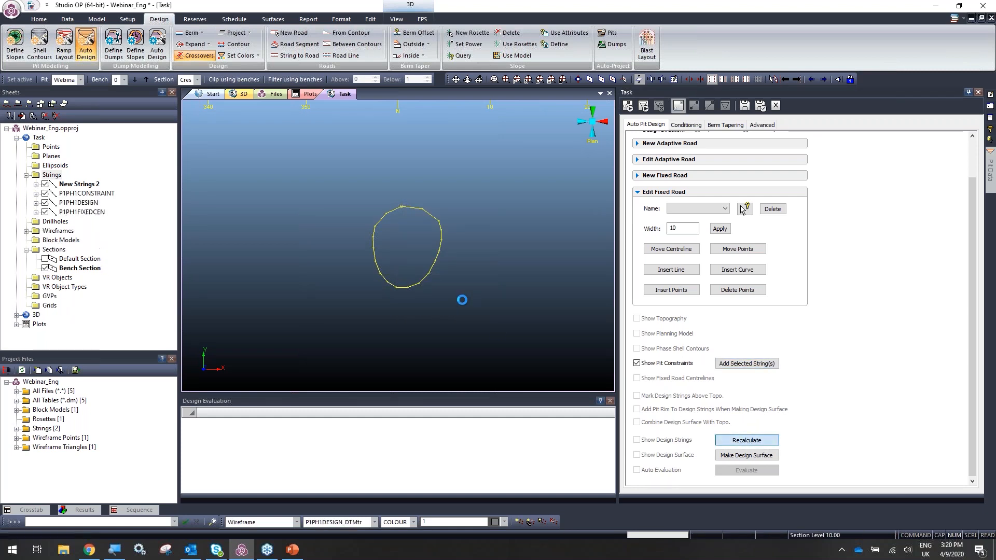
scroll(418, 220, "up", 3)
left_click_drag(447, 279, 413, 220, "shift")
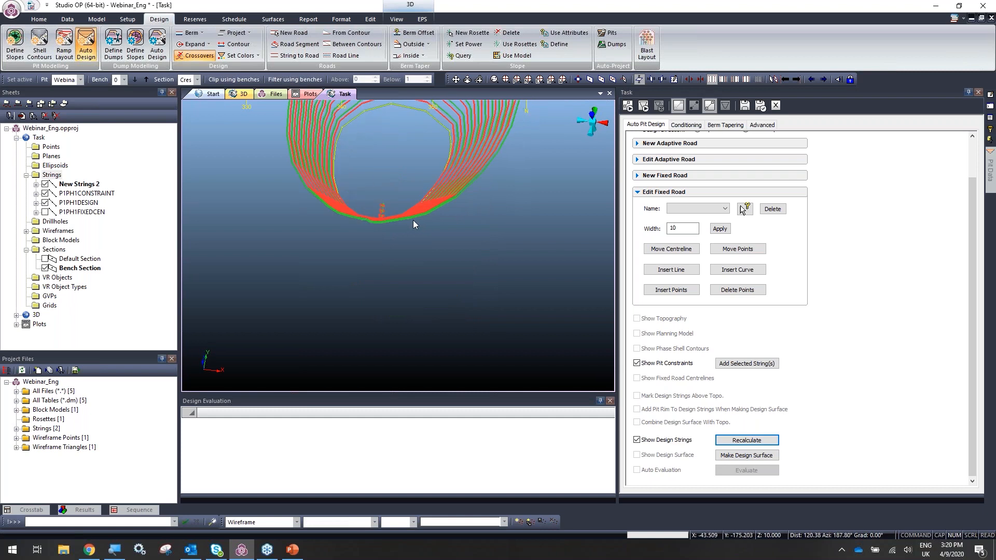
scroll(339, 202, "up", 2)
middle_click_drag(338, 202, 344, 254)
scroll(344, 254, "up", 2)
scroll(345, 254, "up", 5)
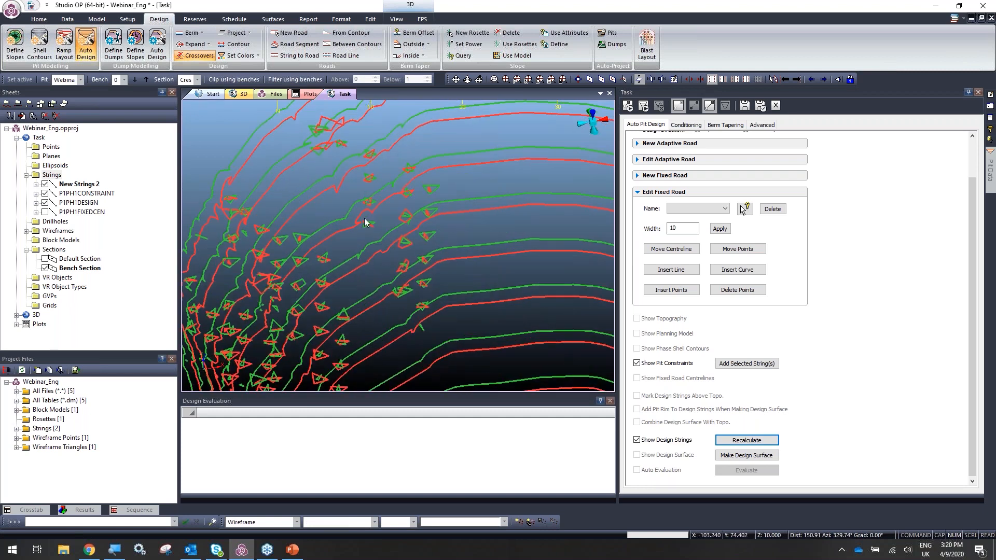
left_click_drag(364, 218, 355, 216, "shift")
scroll(355, 219, "down", 4)
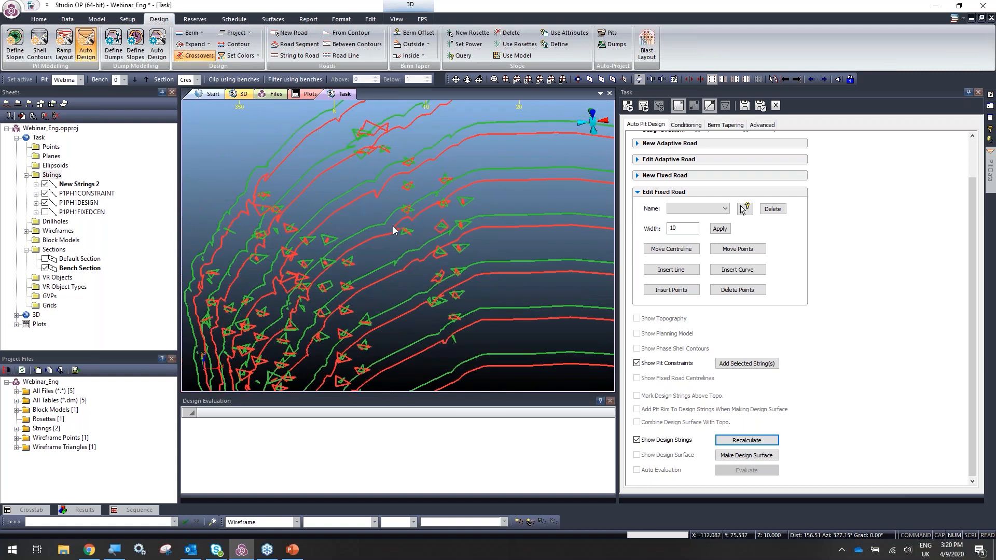
In the conditioning defaults, set Minimum Deviation to 1 and Outside Fillet Radius to 20, and regenerate the design strings.
left_click(686, 125)
scroll(465, 233, "down", 2)
left_click_drag(464, 234, 342, 231, "shift")
middle_click_drag(414, 242, 423, 223)
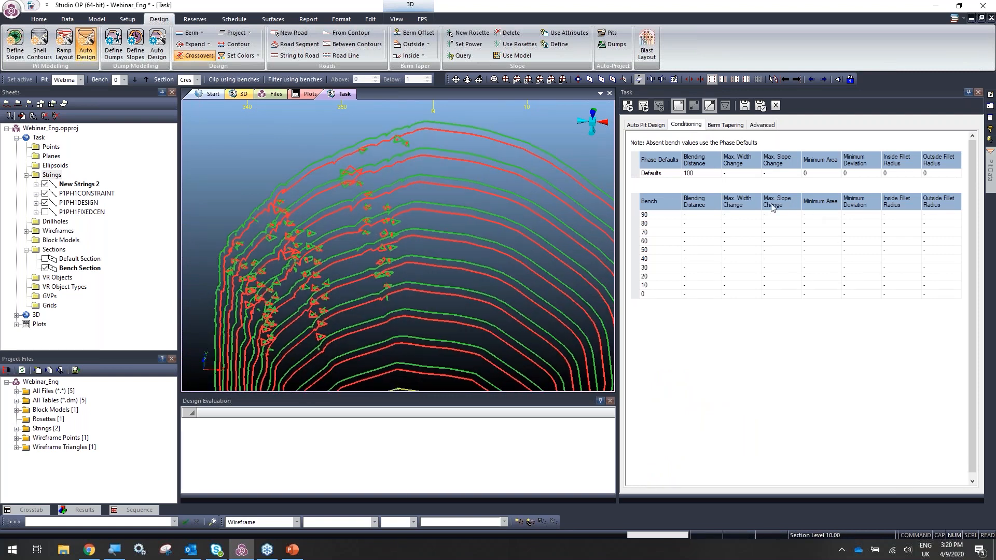
left_click(850, 174)
left_click(850, 174)
key("Tab")
left_click(945, 176)
left_click(628, 106)
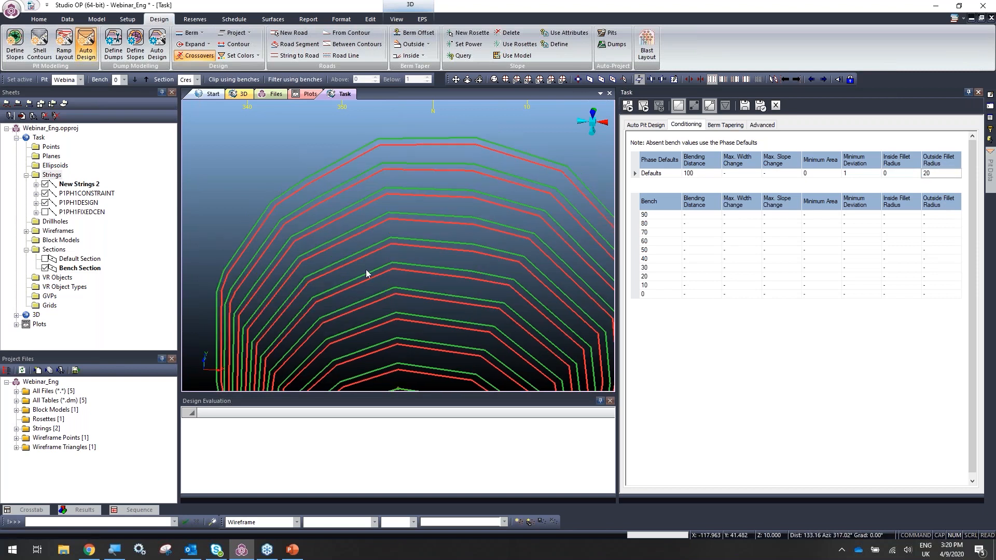
Examine the conditioned design strings around the pit walls in 3D and plan view.
left_click_drag(371, 267, 372, 270, "shift")
left_click_drag(385, 280, 388, 254, "shift")
middle_click_drag(390, 229, 390, 208)
left_click_drag(472, 230, 336, 285)
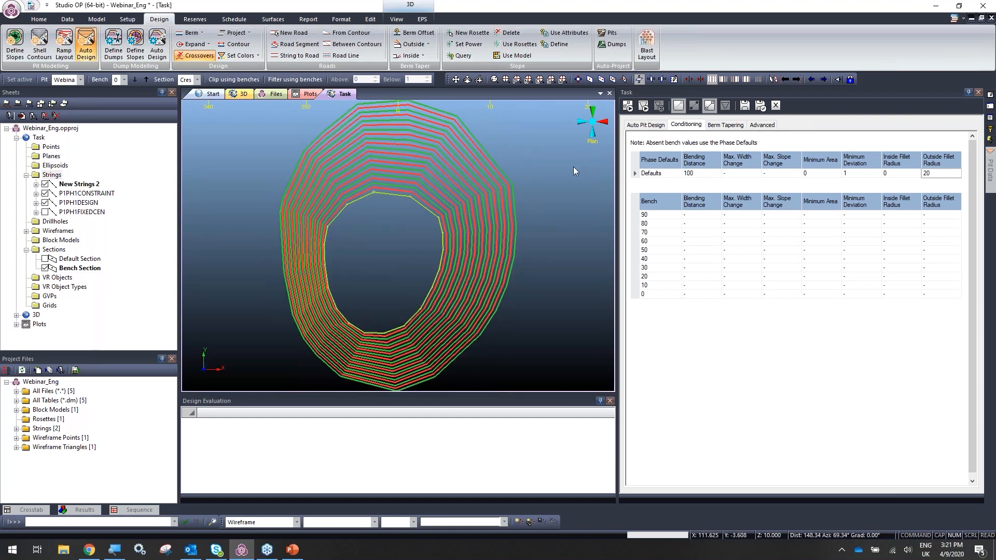
middle_click_drag(391, 191, 396, 244)
scroll(394, 220, "down", 5)
scroll(396, 245, "up", 3)
scroll(397, 248, "up", 1)
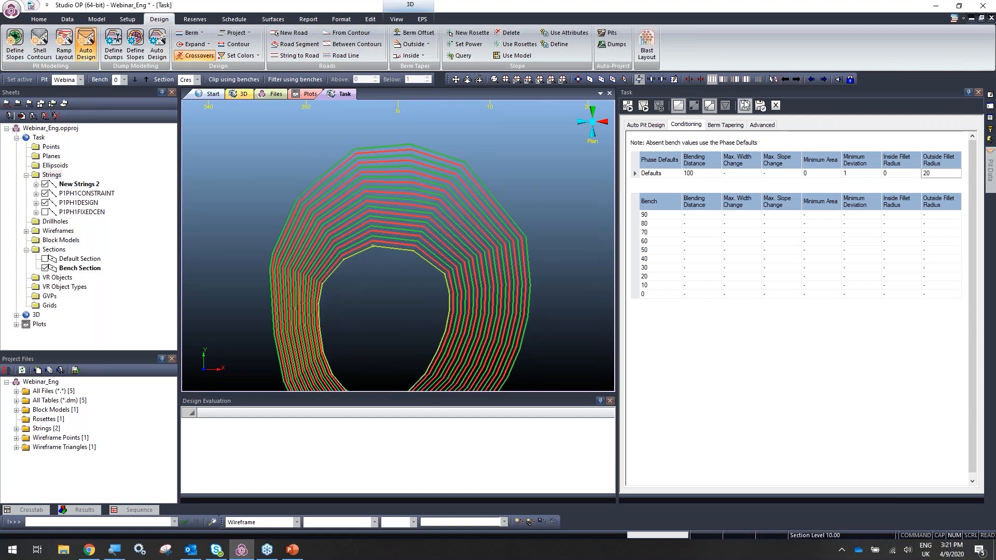
Set the section to the toe of bench 40 and clip the view to it, with 0 benches above and below.
left_click(645, 125)
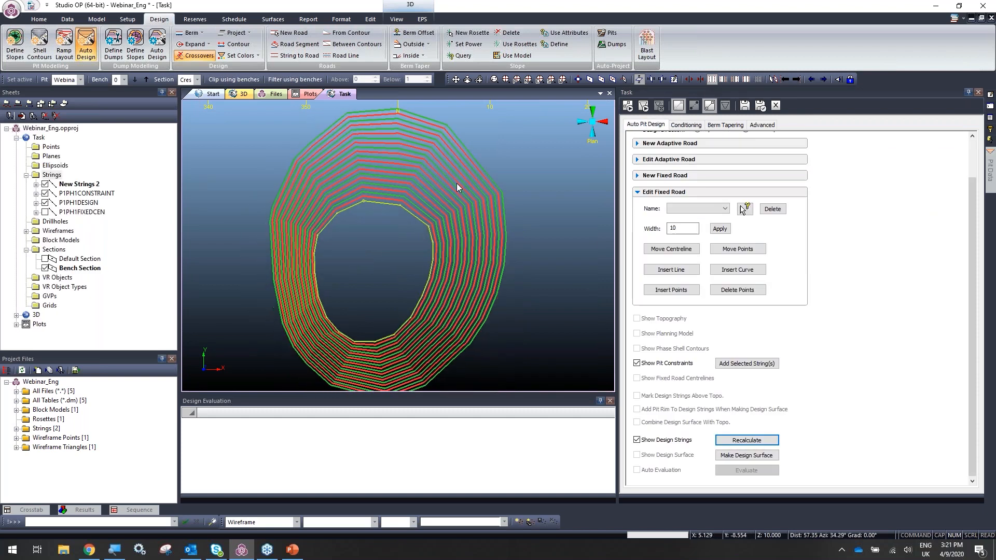
left_click(198, 80)
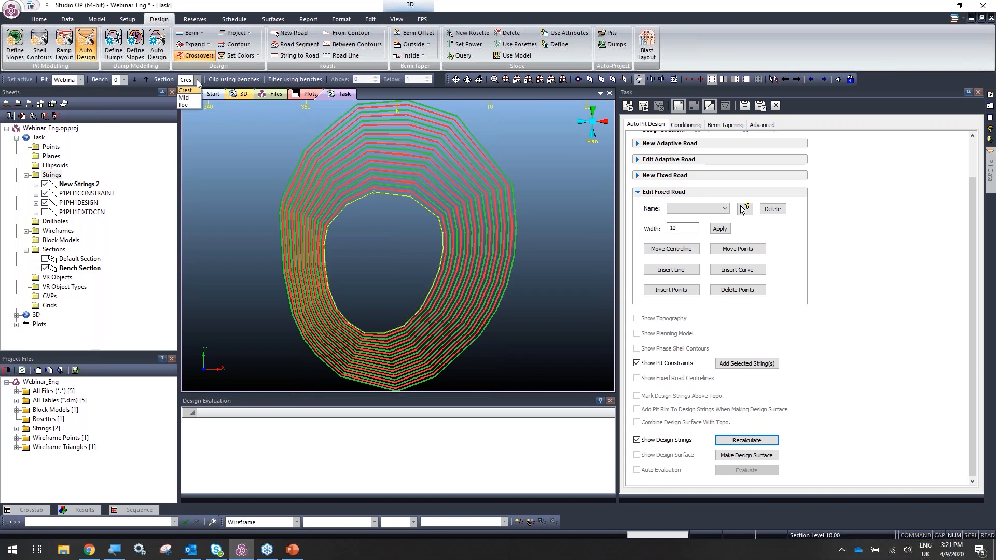
left_click(195, 106)
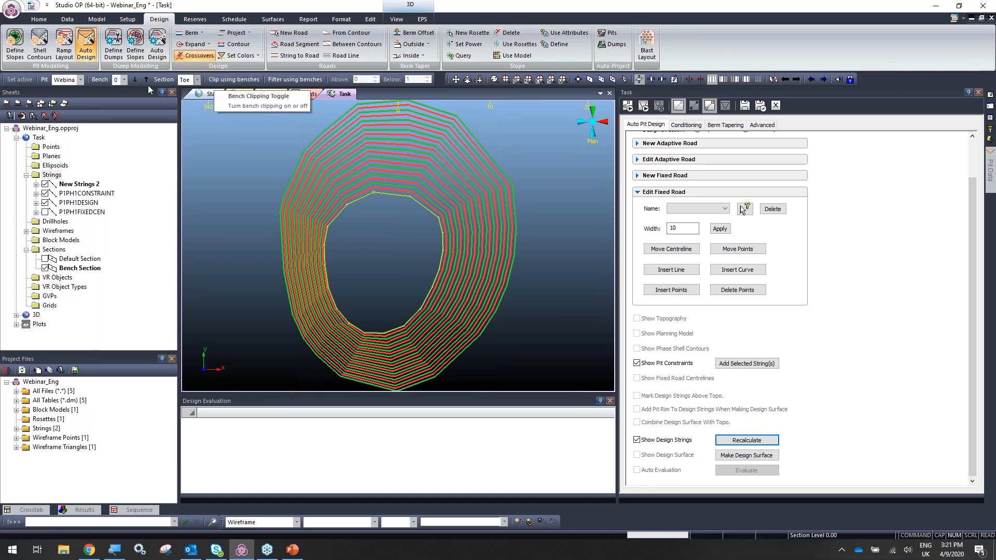
left_click(124, 79)
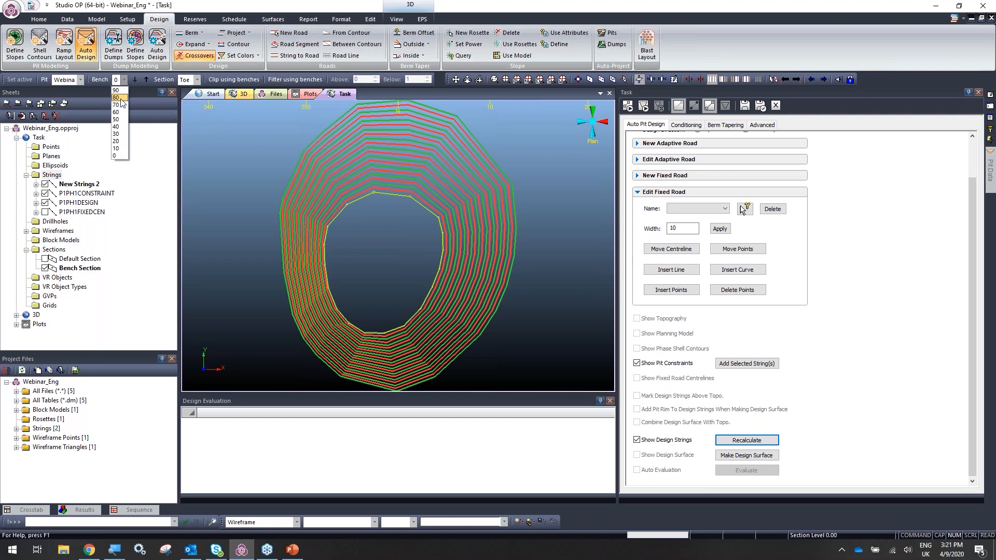
left_click(124, 127)
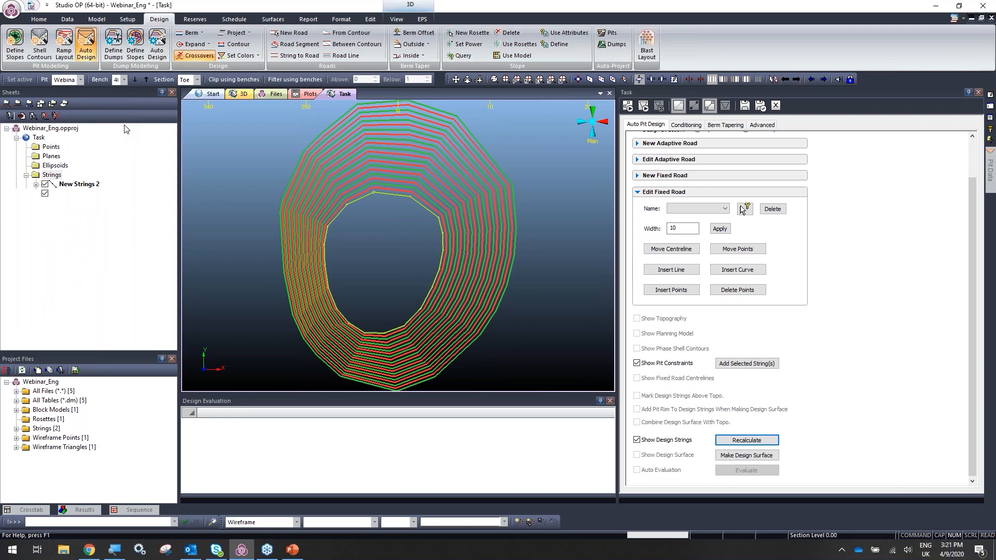
left_click(225, 80)
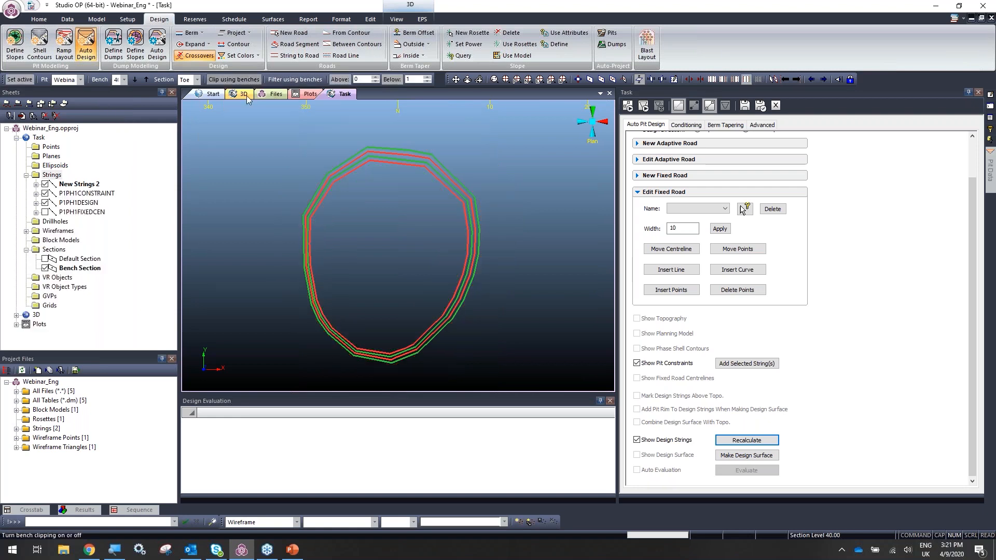
left_click(376, 230)
Digitize a closed curved string on bench 40 that bulges out beyond the pit outline's northeast side.
key("n")
key("s")
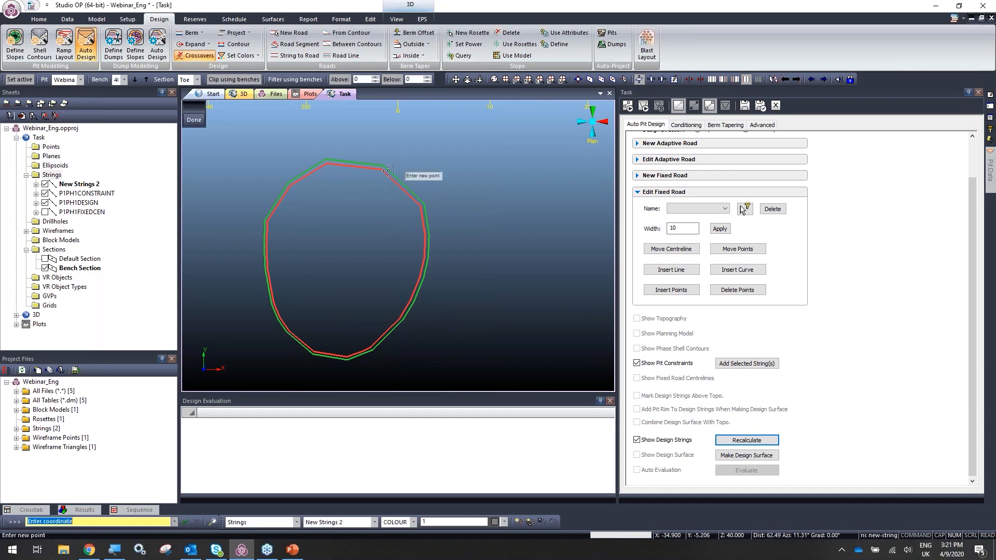
middle_click_drag(391, 168, 386, 215)
right_click(321, 206)
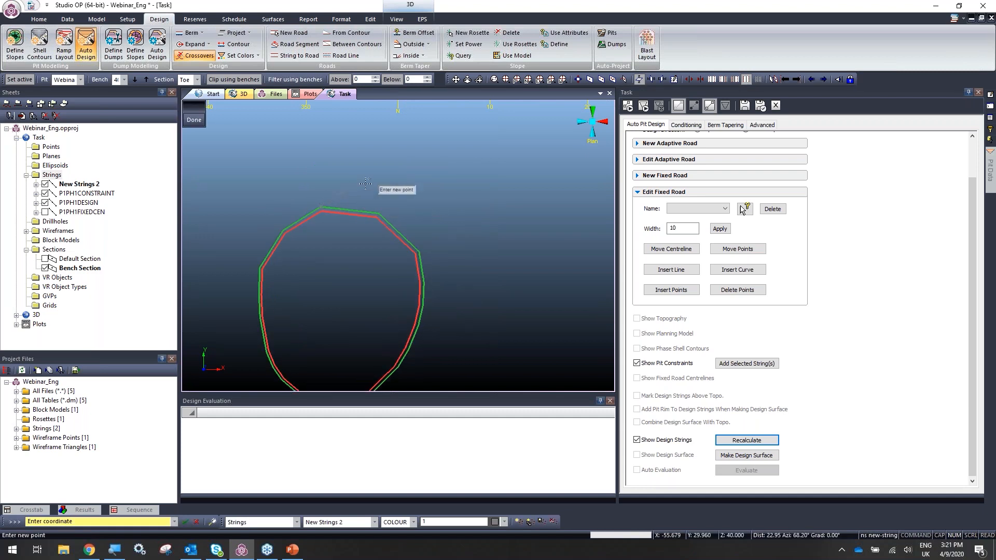
left_click(458, 207)
left_click(465, 223)
left_click(467, 237)
left_click(459, 261)
left_click(449, 281)
left_click(439, 297)
left_click(418, 324)
type("o")
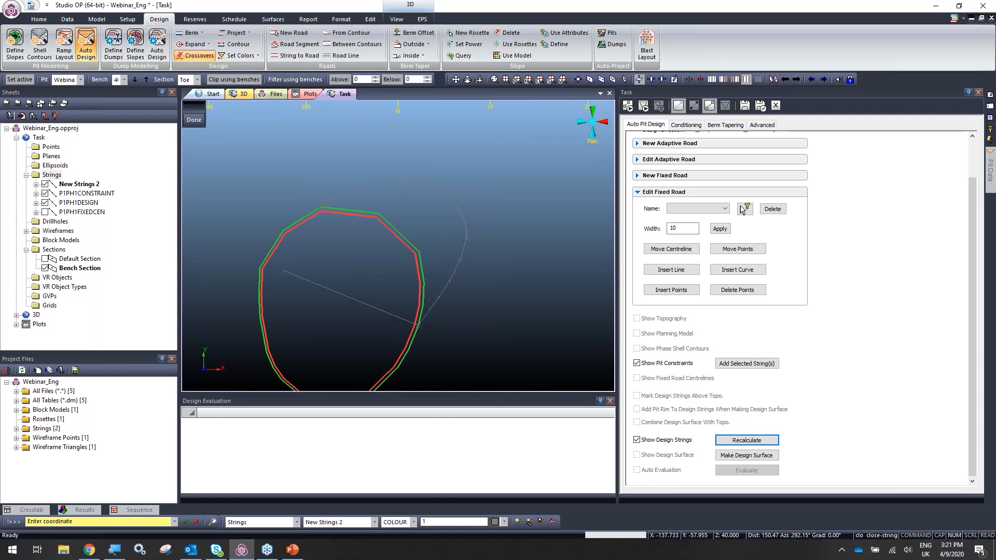
key("Return")
Turn off bench clipping and add the closed bench 40 string to the pit constraints.
right_click_drag(316, 260, 329, 238, "shift")
left_click_drag(336, 237, 375, 229, "shift")
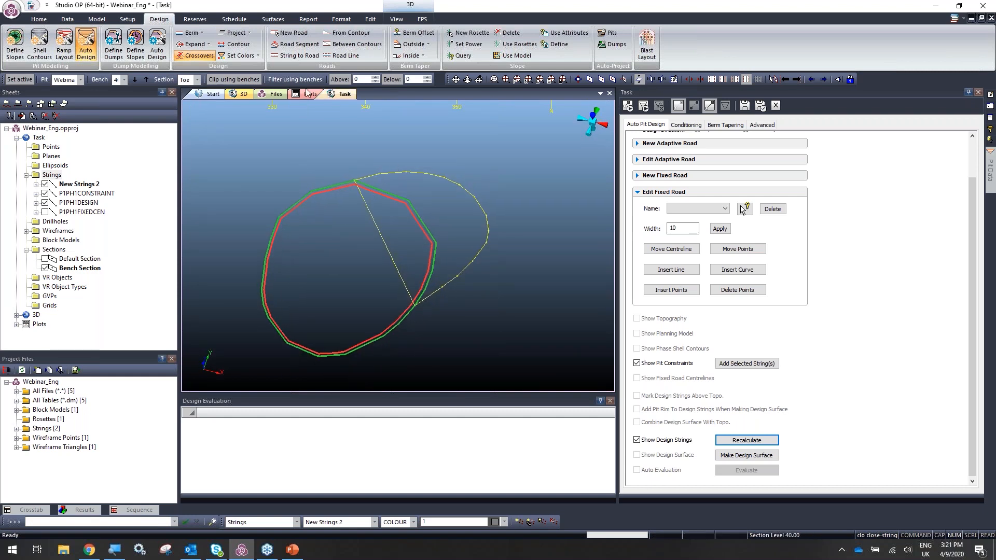
right_click_drag(387, 199, 389, 211, "shift")
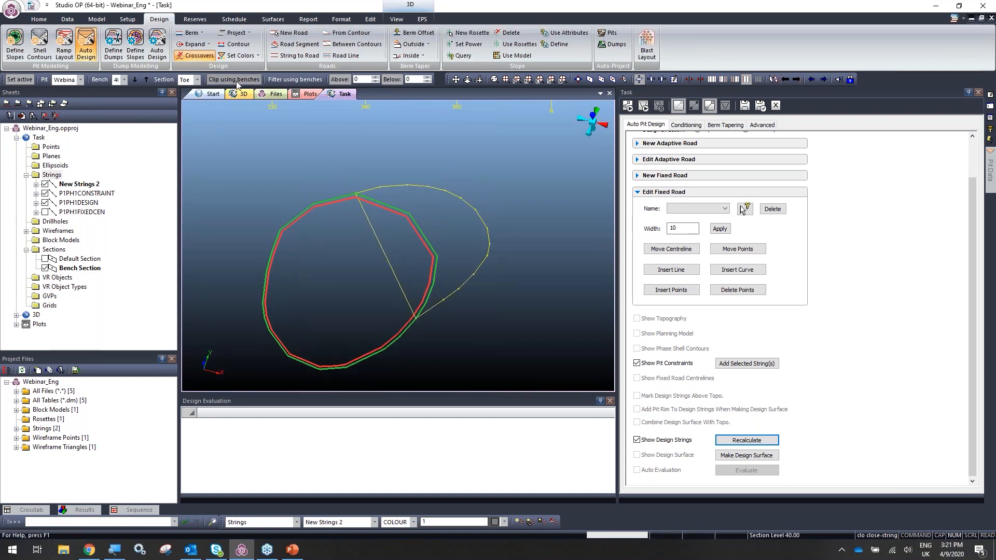
left_click(236, 81)
left_click_drag(388, 235, 421, 283, "shift")
left_click(739, 365)
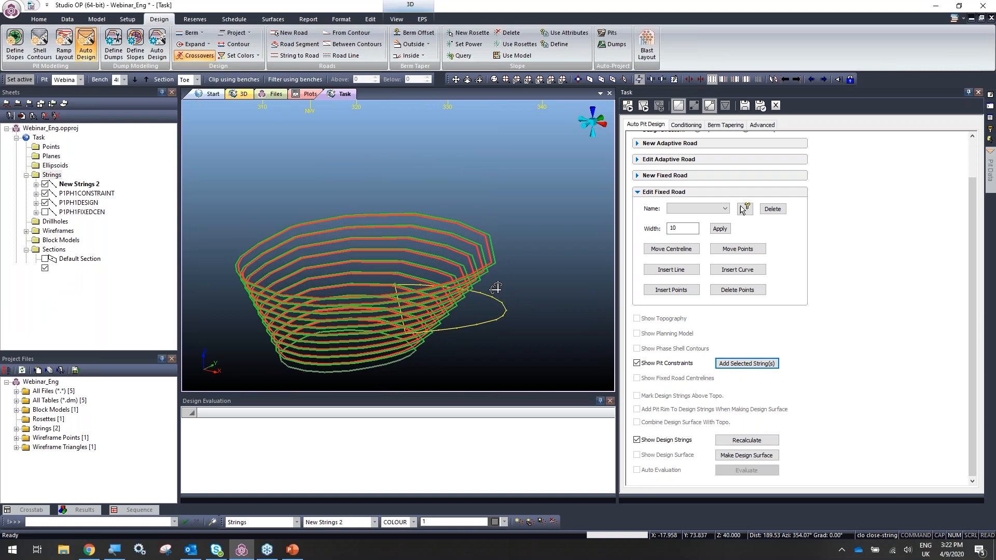
Hide New Strings 2 and recalculate the design strings with the bench 40 constraint.
left_click_drag(496, 289, 504, 337, "shift")
left_click(45, 184)
left_click_drag(439, 305, 528, 290)
left_click(761, 442)
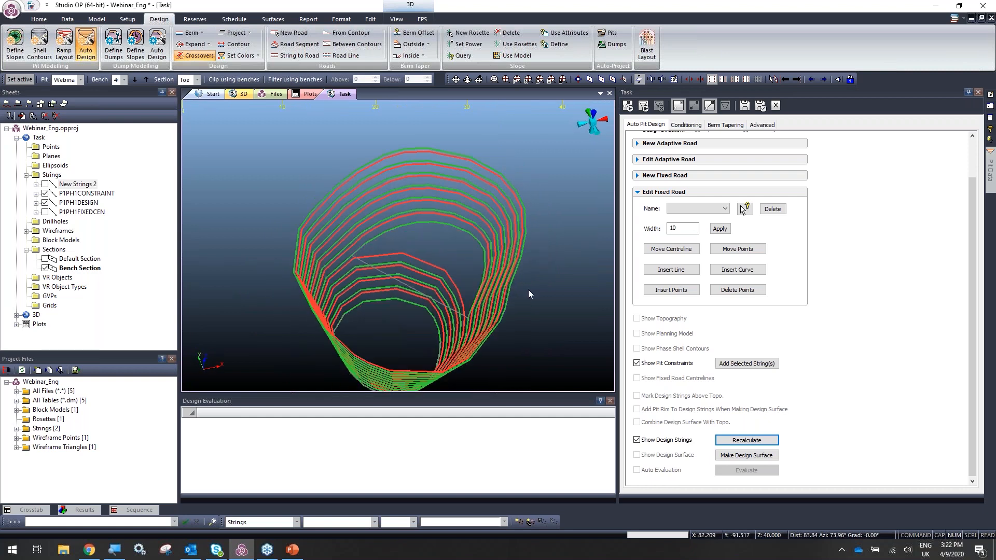
key("p")
left_click_drag(459, 266, 378, 204)
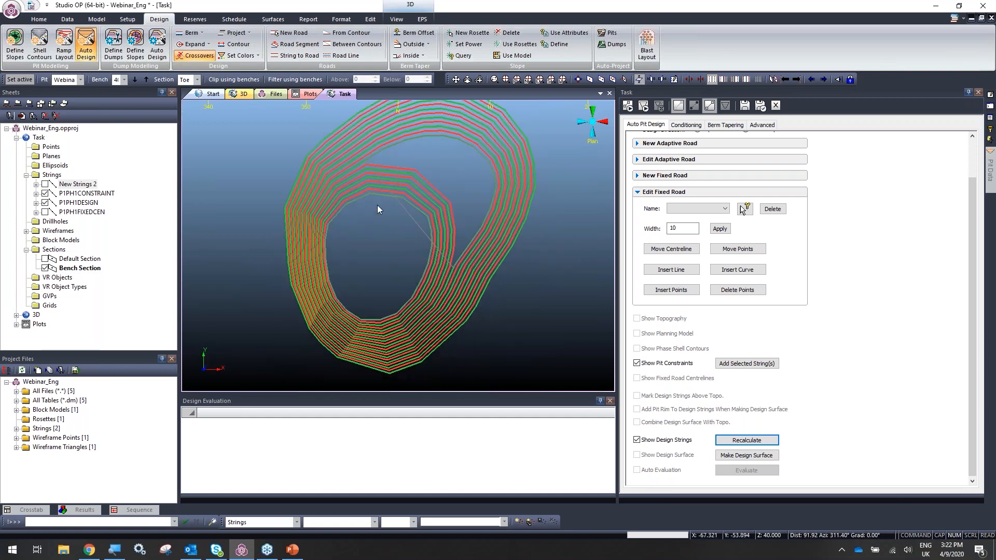
Clip the view to bench 20 and digitize a closed string that extends beyond the pit outline's southwest side.
left_click(234, 80)
left_click(138, 82)
middle_click_drag(304, 221, 332, 163)
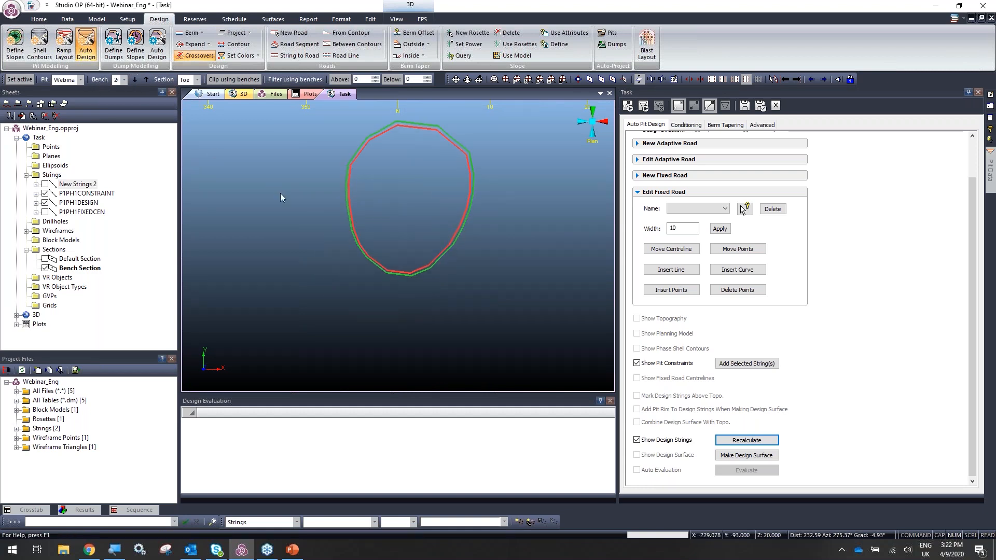
key("n")
key("s")
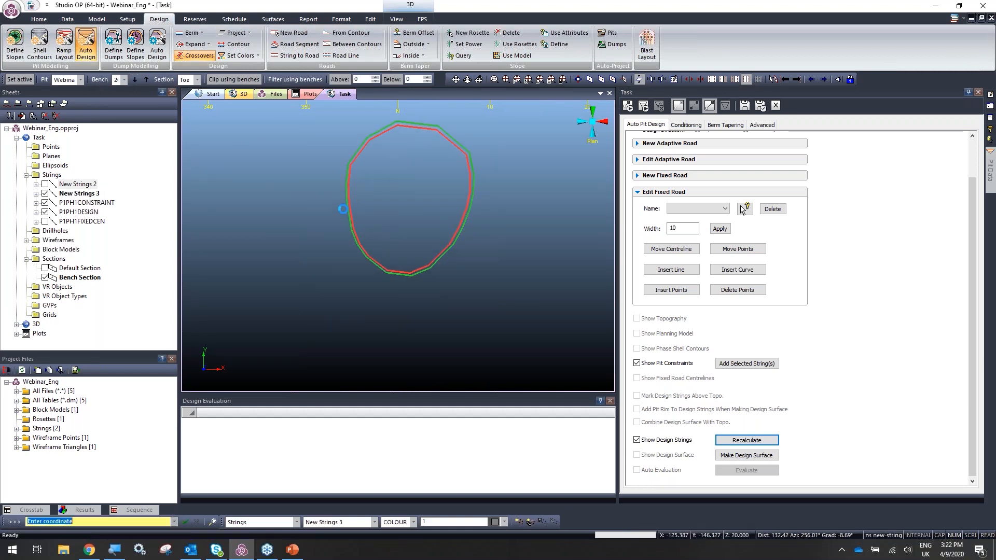
left_click(344, 186)
left_click(329, 217)
left_click(331, 266)
left_click(335, 303)
left_click(357, 328)
left_click(373, 335)
left_click(390, 335)
left_click(404, 327)
left_click(413, 317)
left_click(422, 302)
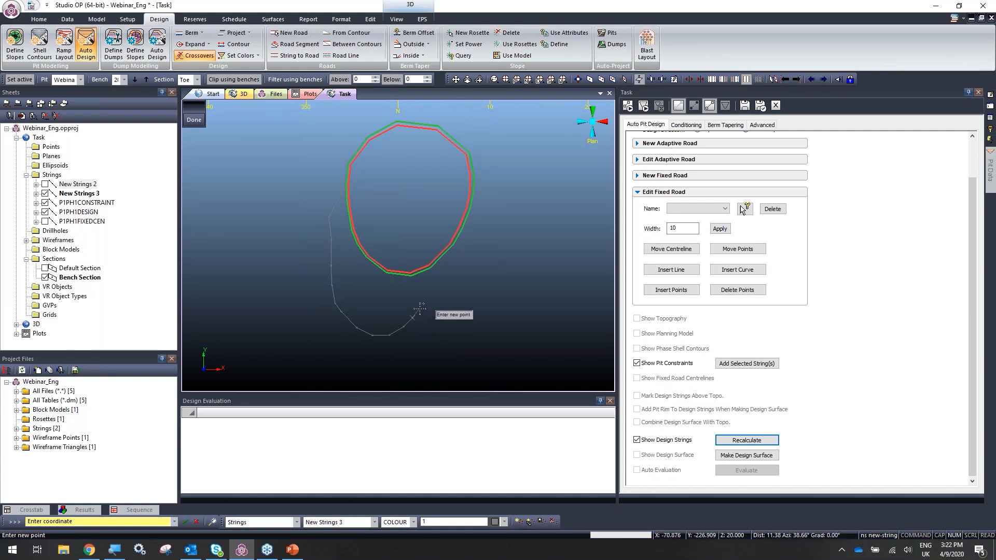
left_click(432, 291)
right_click(440, 263)
key("c")
key("l")
key("o")
key("Return")
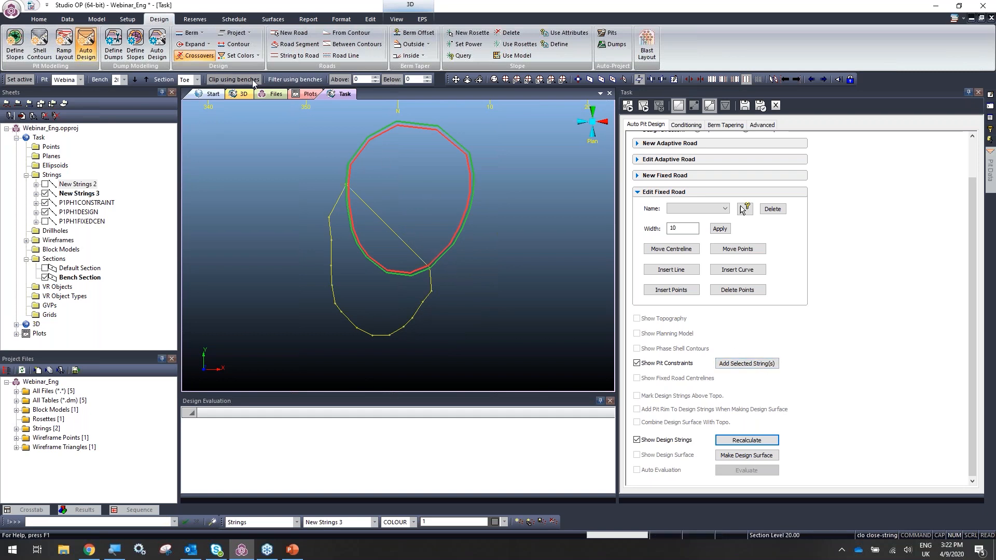
With bench clipping off, add the closed bench 20 string to the pit constraints and recalculate the design strings.
left_click(234, 80)
left_click_drag(399, 196, 477, 231, "shift")
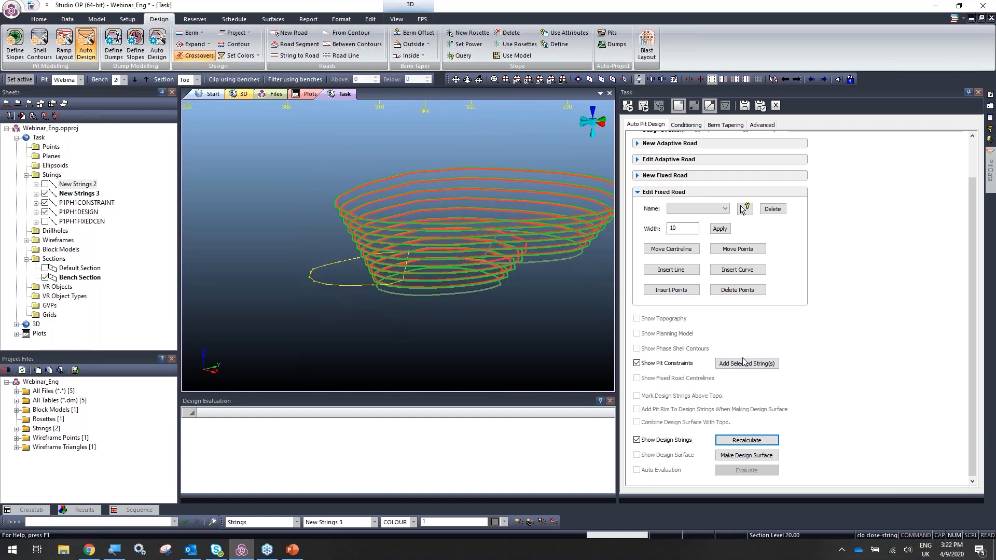
left_click(743, 363)
left_click_drag(470, 318, 406, 264, "shift")
left_click(747, 440)
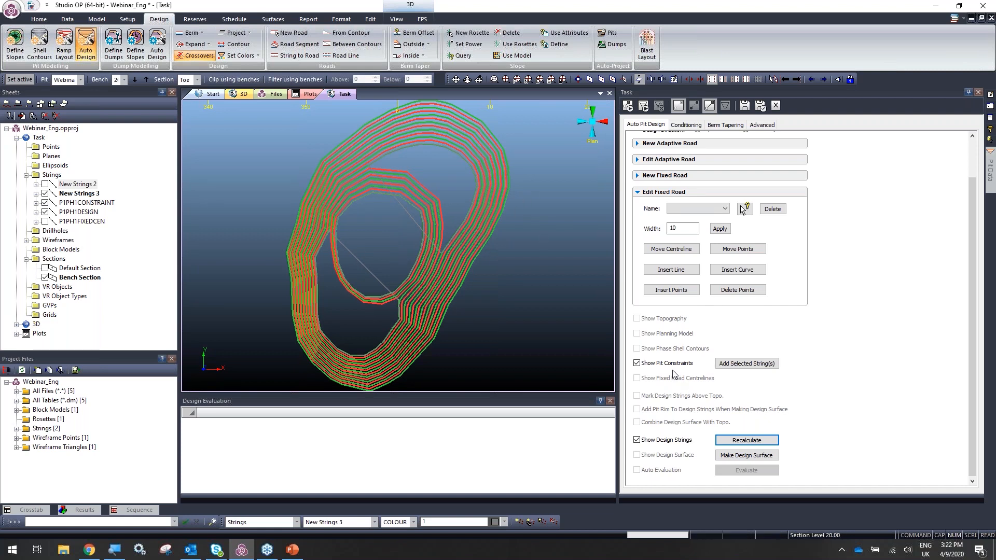
Hide the pit constraints and examine the design strings around the pit extensions in 3D and plan view.
scroll(415, 197, "up", 5)
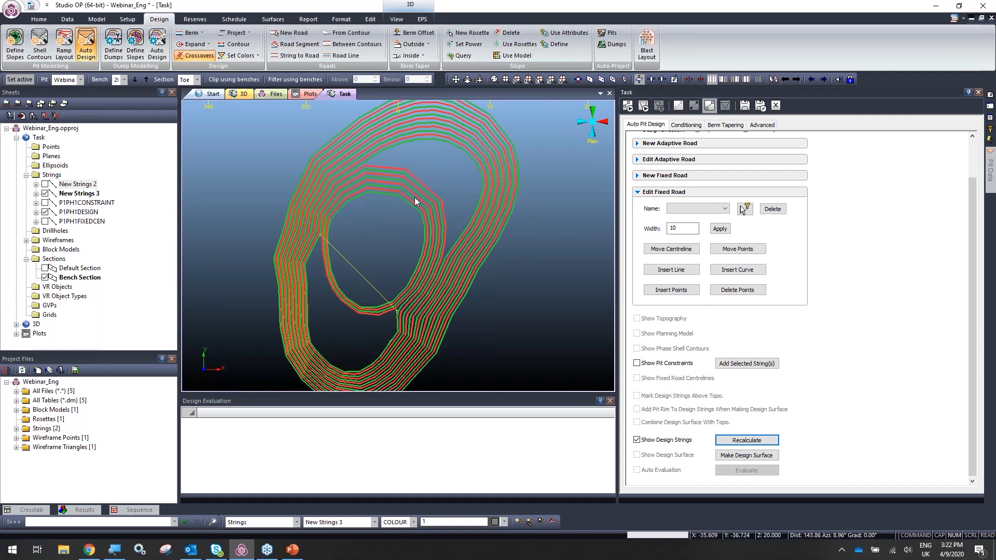
left_click_drag(390, 254, 303, 269, "shift")
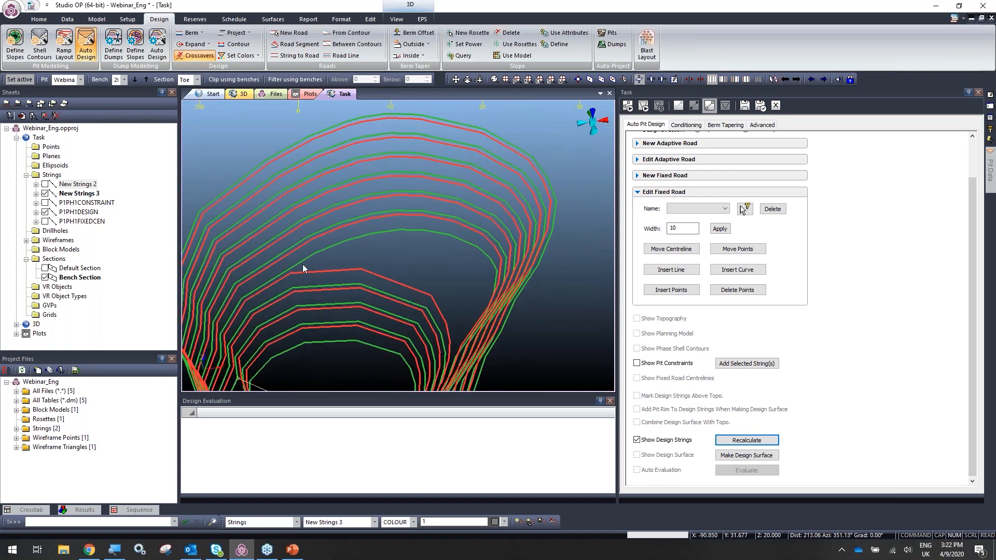
left_click_drag(446, 312, 481, 307, "shift")
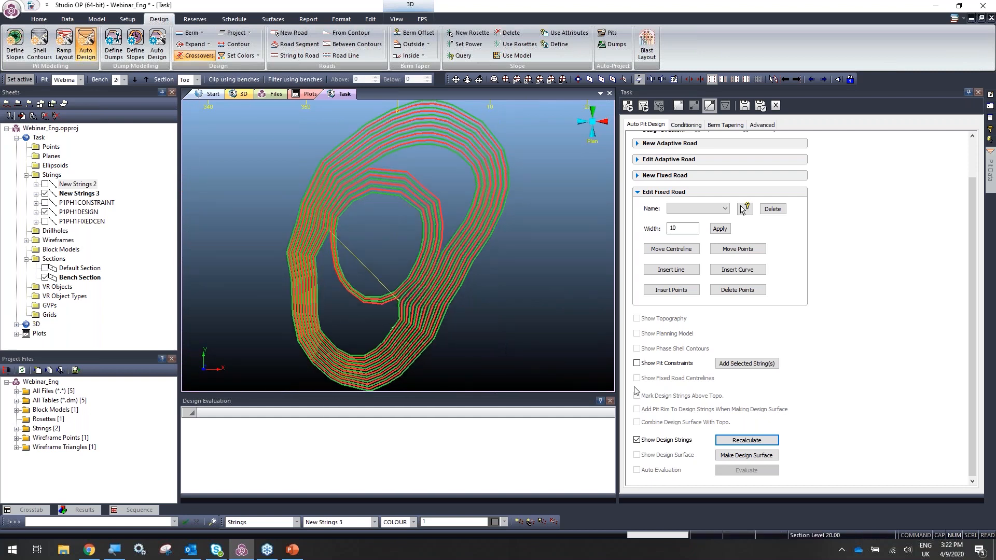
Hide the design strings and New Strings 3, and display only the pit constraints.
left_click(679, 442)
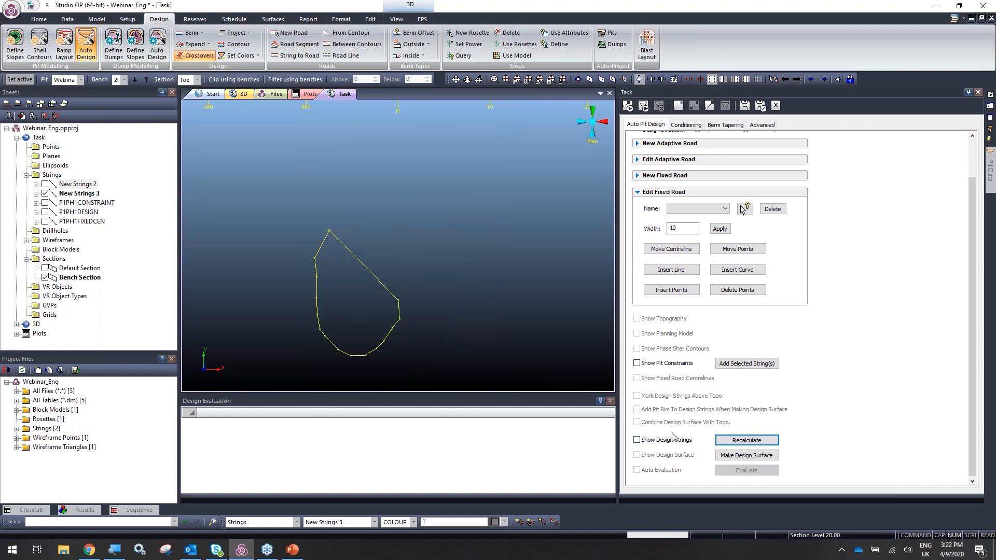
left_click(665, 363)
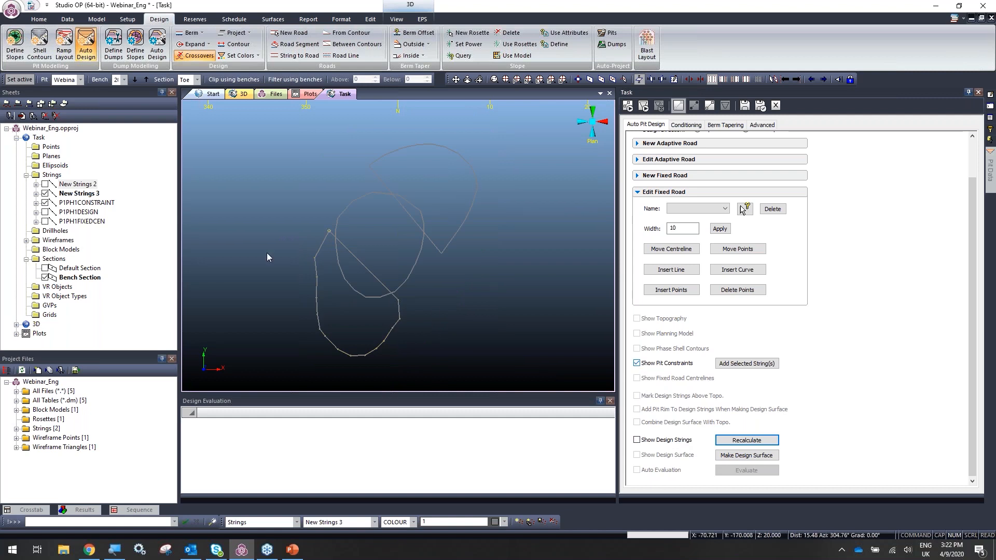
left_click(47, 193)
scroll(251, 260, "down", 2)
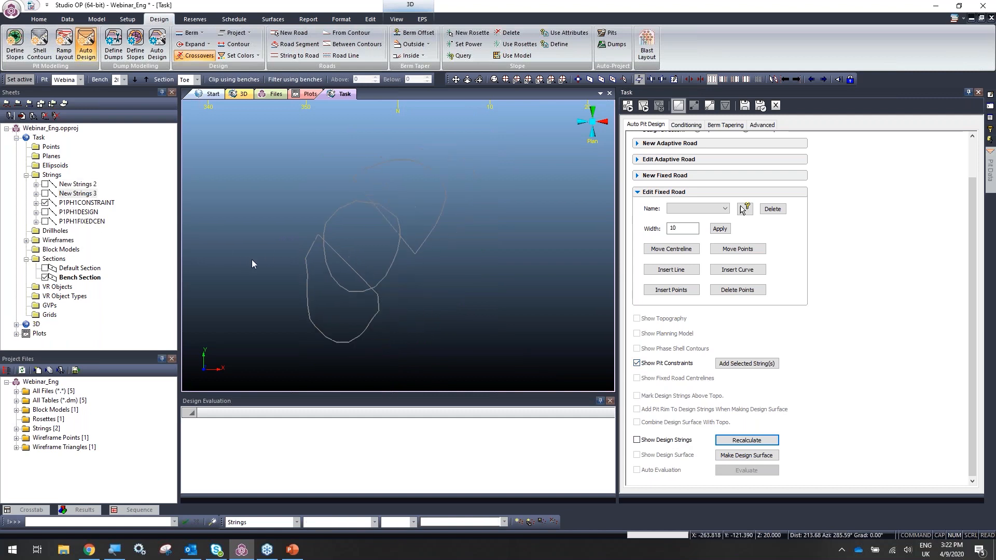
Delete all three pit constraint strings from the view.
left_click(377, 225)
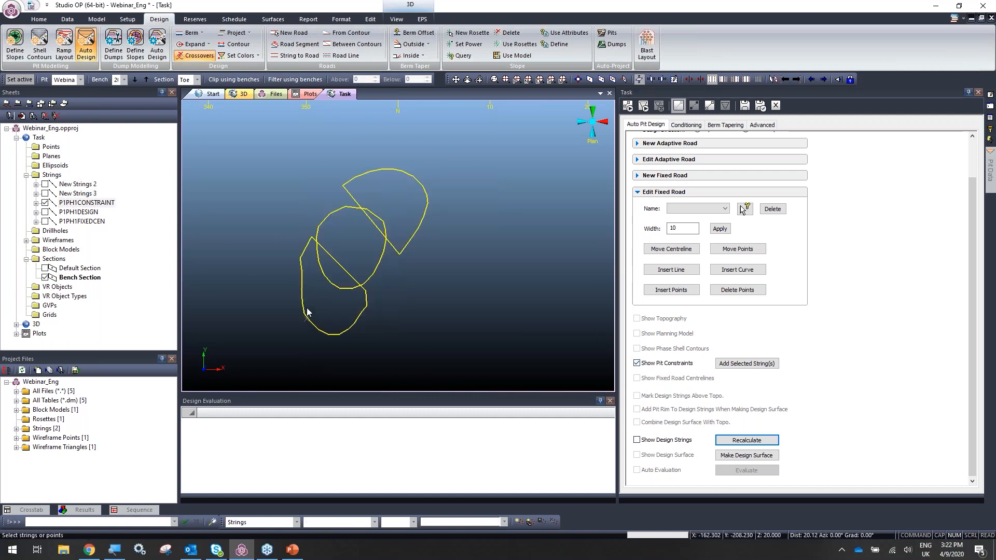
key("Delete")
key("Return")
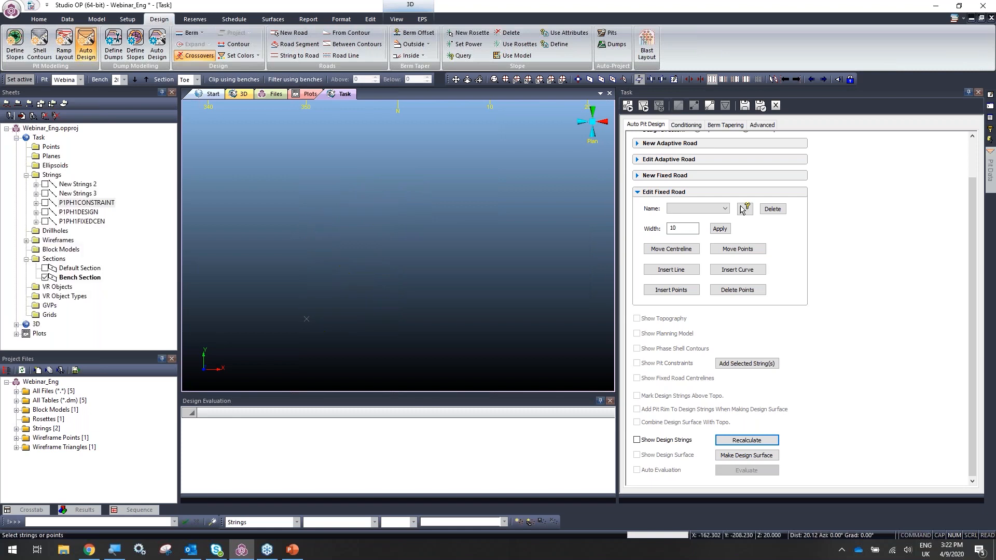
left_click(562, 297)
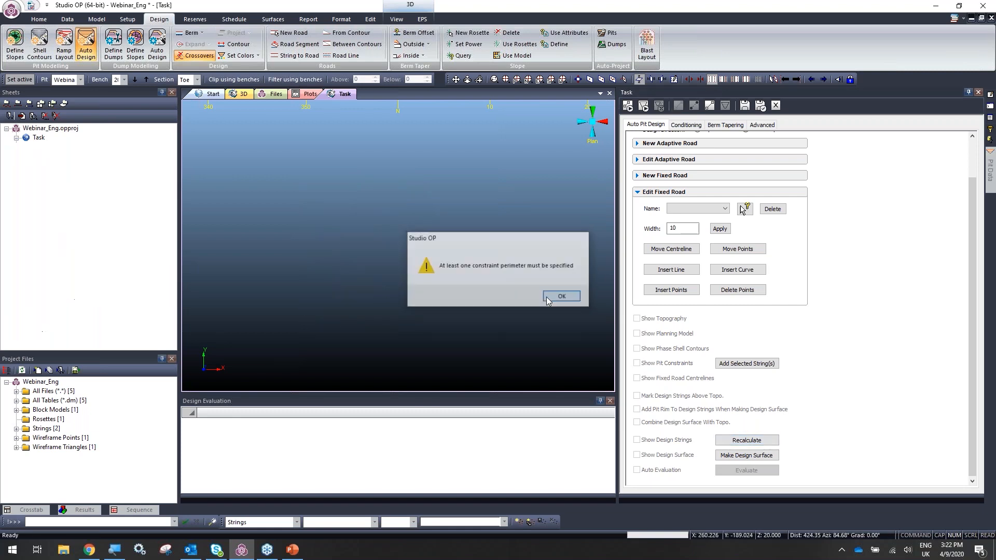
Open the slope definition for the Webinar pit and delete the rosette of the DEFAULT region.
left_click(12, 45)
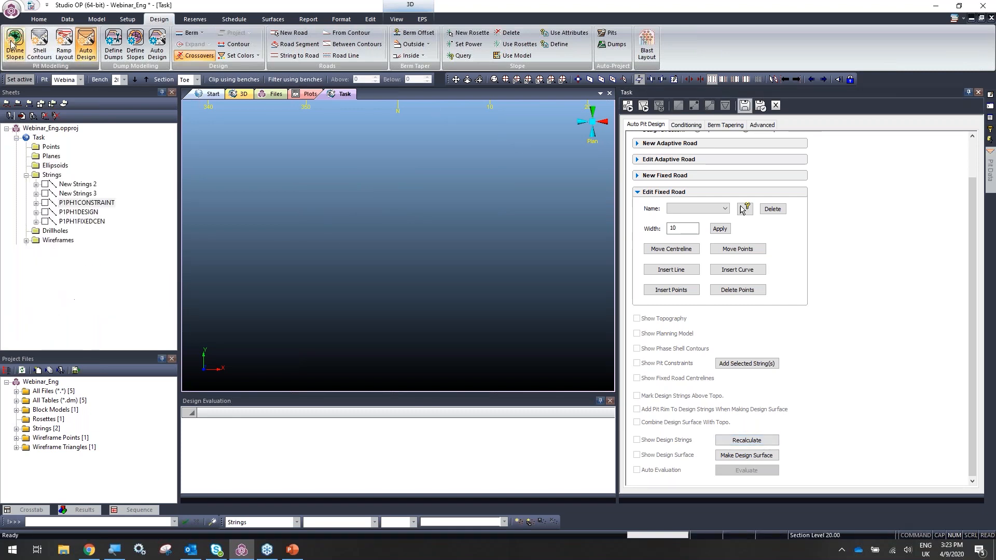
left_click(484, 298)
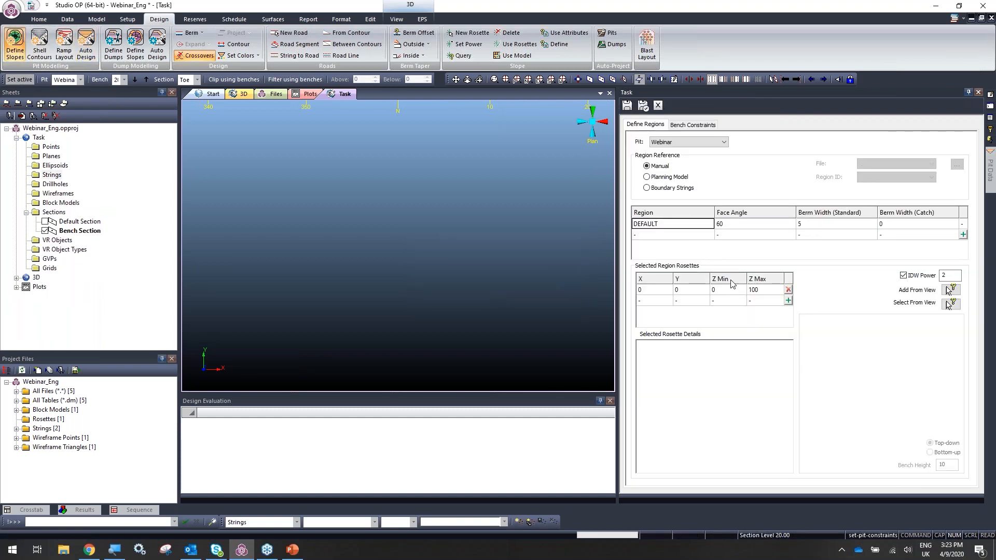
left_click(774, 291)
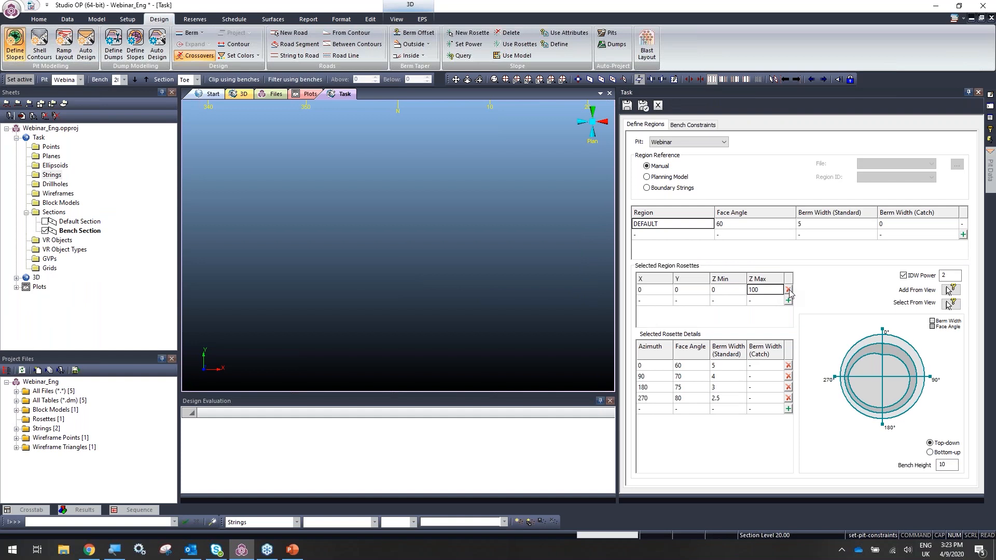
left_click(788, 290)
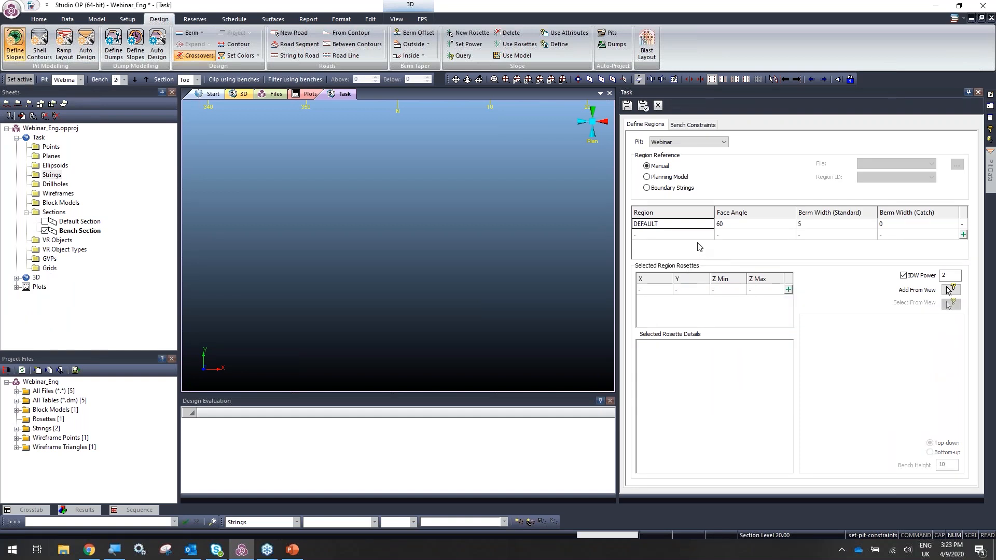
Base the Webinar pit's slope regions on boundary strings from the boundarystr file, with GEOTECH as the region ID.
left_click(671, 190)
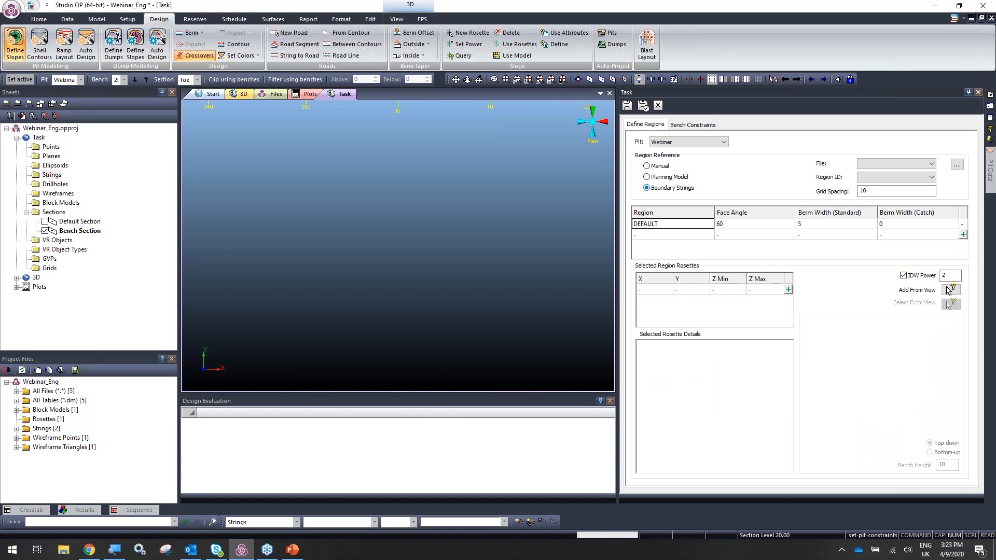
left_click(880, 162)
left_click(902, 163)
left_click(957, 164)
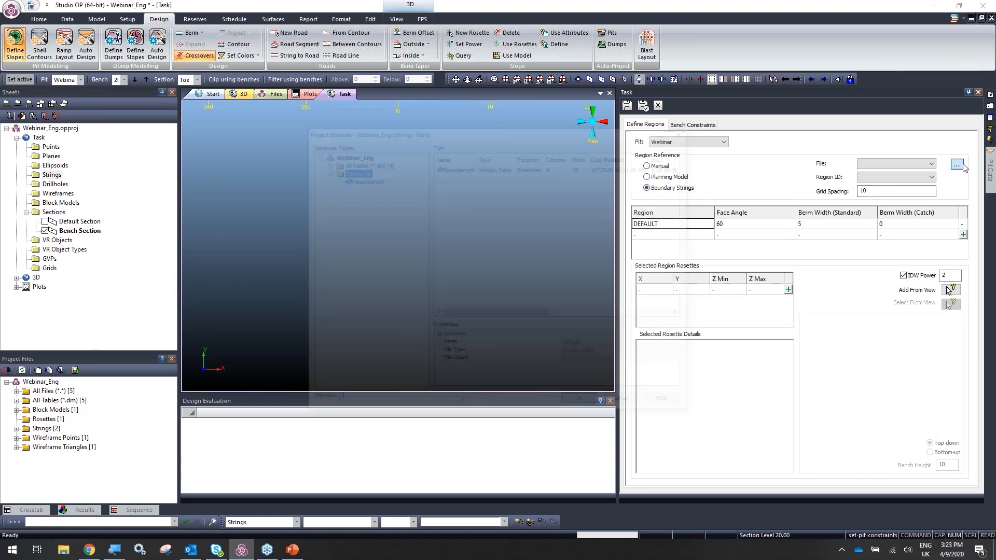
key("Return")
left_click(882, 177)
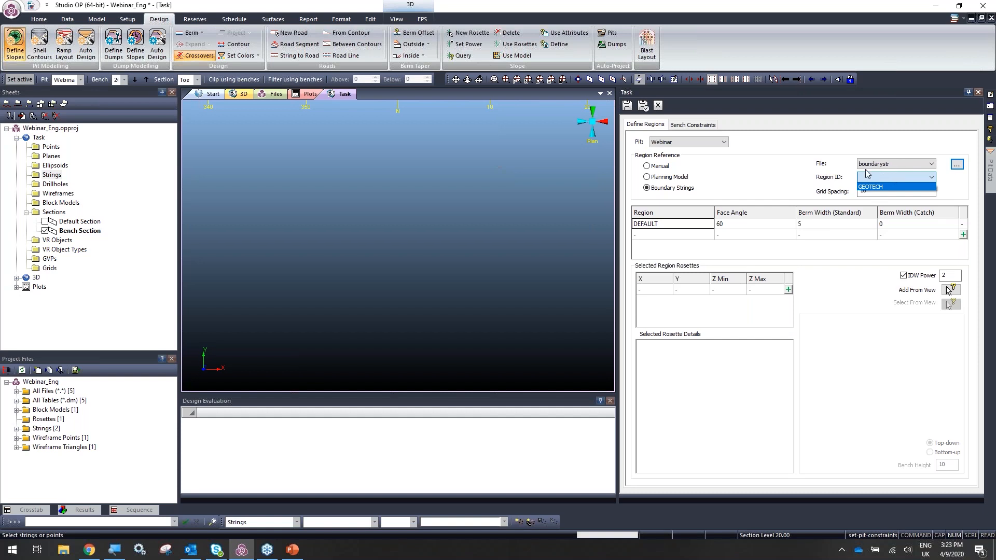
left_click(883, 188)
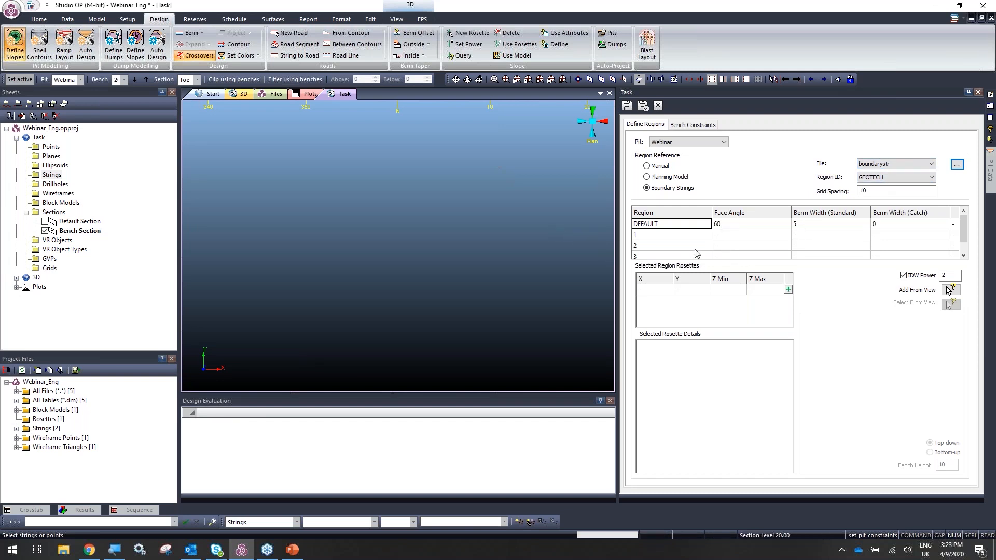
left_click(725, 236)
scroll(964, 228, "down", 1)
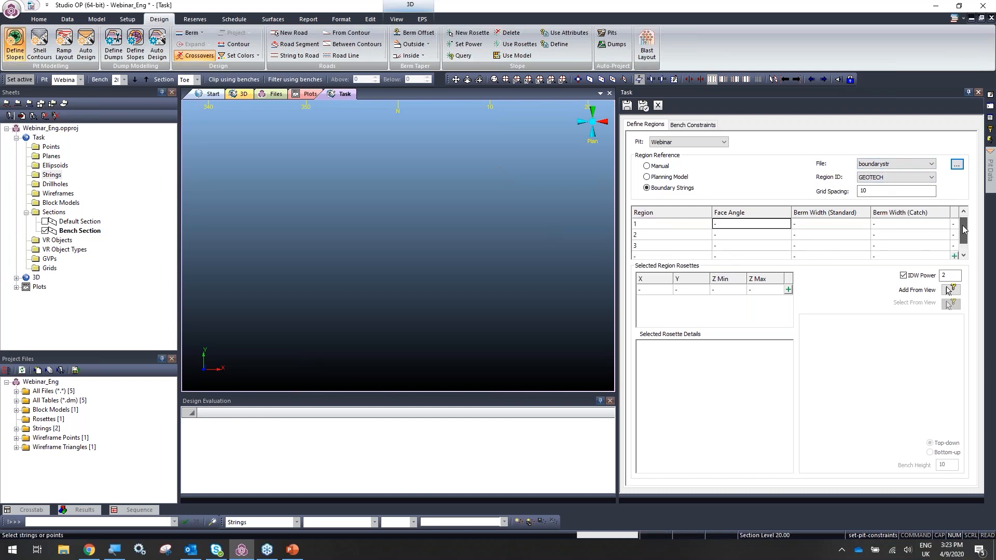
scroll(964, 222, "up", 1)
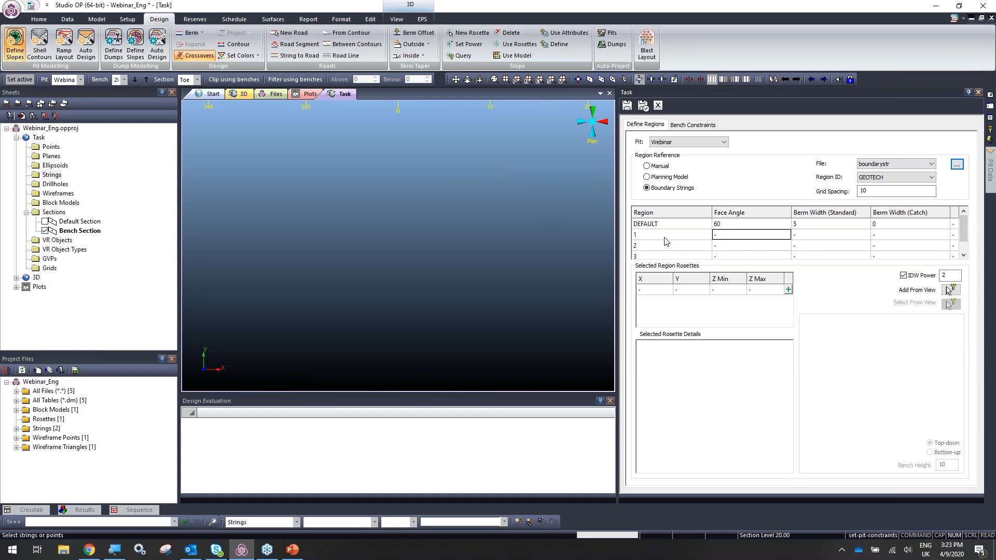
Load the boundarystr strings into the view and examine each of the region boundaries.
left_click(16, 429)
double_click(59, 438)
middle_click_drag(391, 315, 388, 335)
left_click(396, 213)
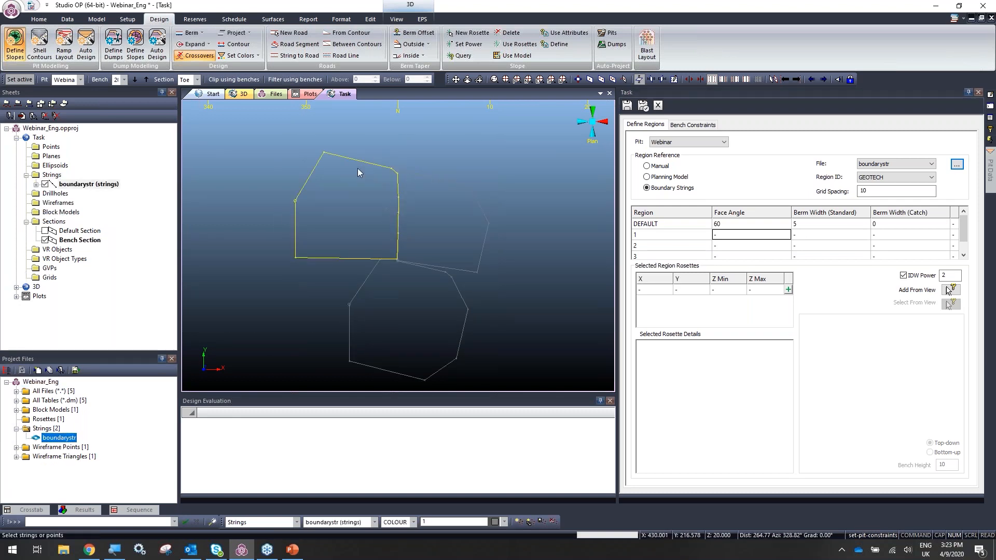
left_click(447, 233)
left_click(454, 309)
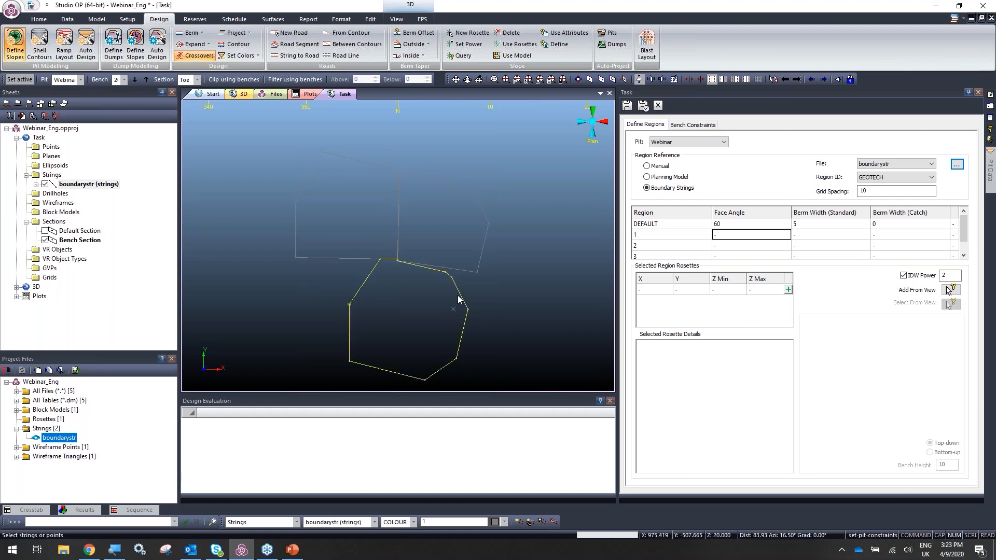
middle_click_drag(439, 265, 451, 276)
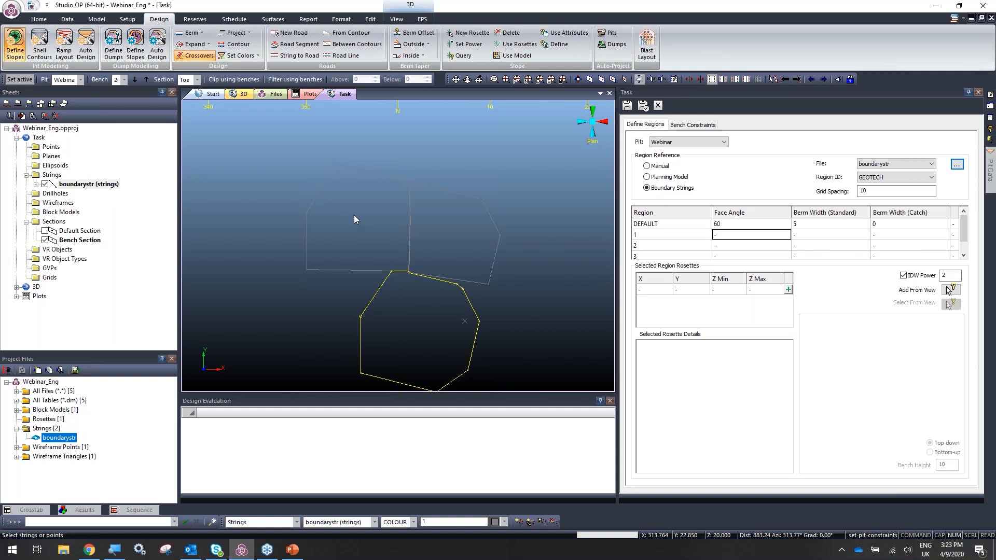
left_click_drag(354, 215, 452, 322)
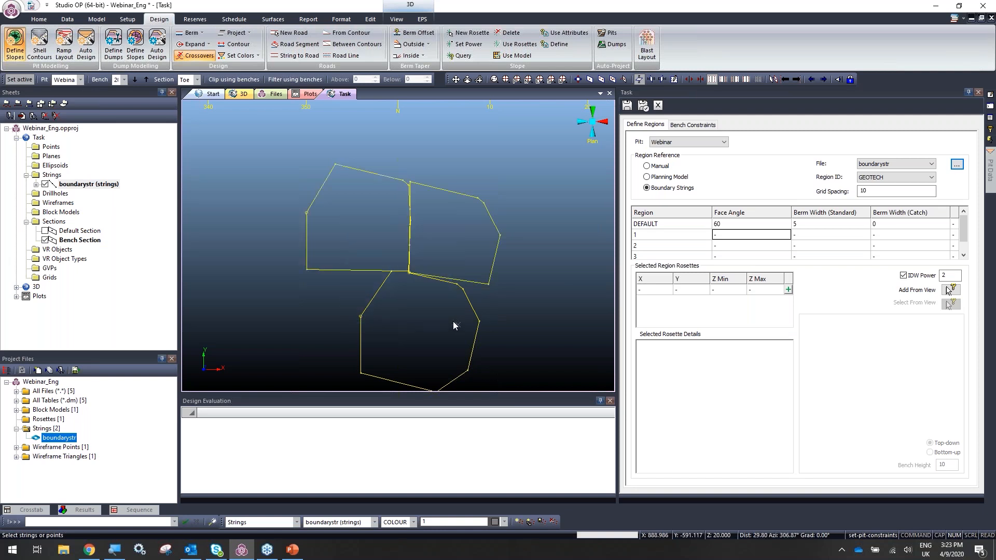
Unload the boundarystr strings from the project view.
right_click(89, 187)
left_click(121, 199)
left_click(121, 199)
right_click(114, 188)
mouse_move(223, 203)
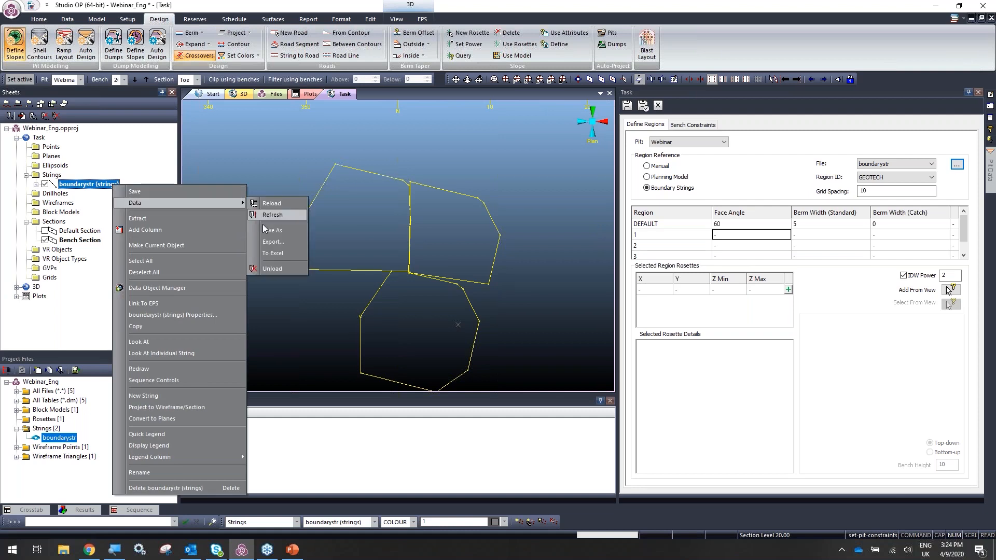
left_click(283, 270)
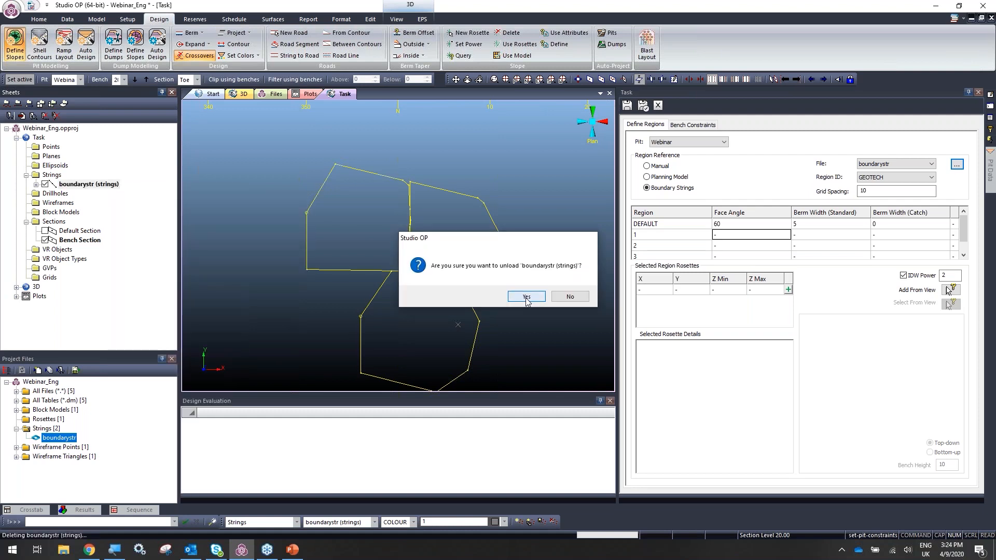
left_click(526, 297)
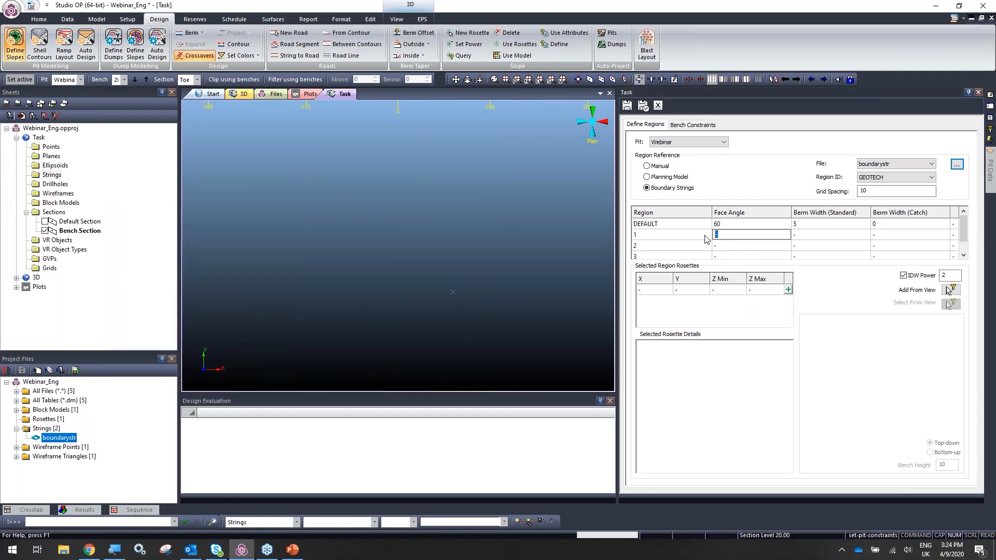
Give slope region 1 a face angle of 60 and a standard berm width of 5.
key("Tab")
type("5")
key("Tab")
Set face angles of 40 for region 2, with standard berm width 8, and 80 for region 3, and save the slope definition.
left_click(743, 246)
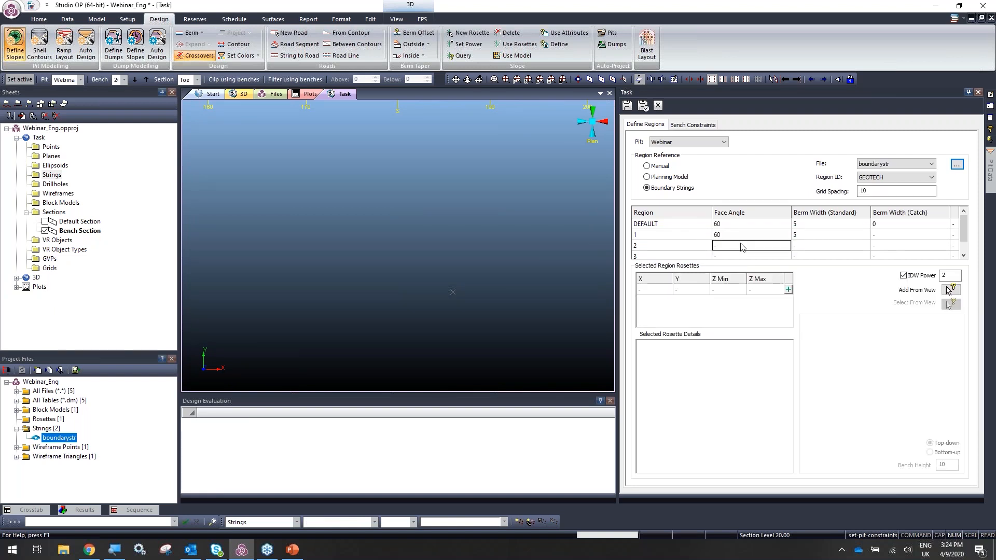
key("Tab")
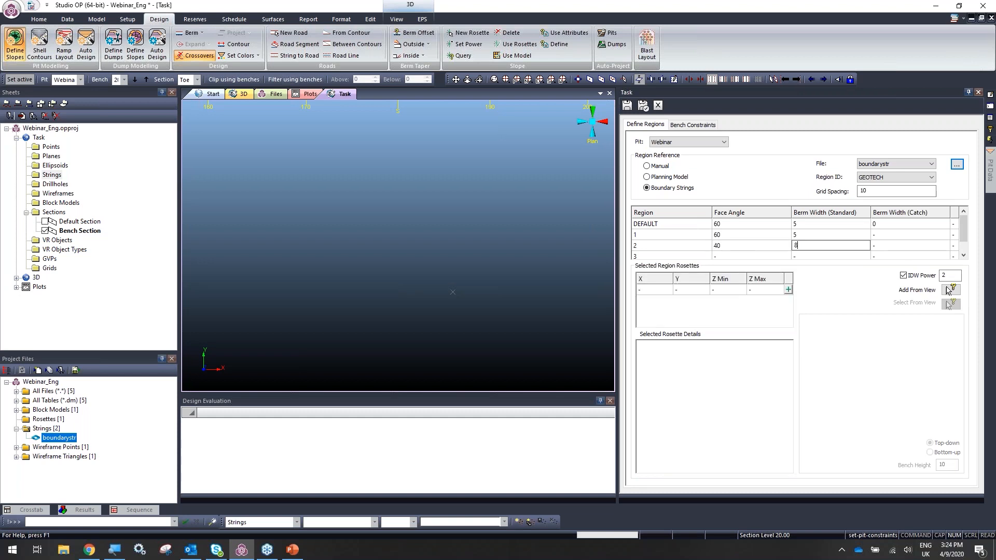
left_click(964, 255)
left_click(752, 247)
type("80")
key("Tab")
left_click(629, 107)
Open the automatic pit design and display the Webinar pit's slope region strings from the pit data.
left_click(95, 54)
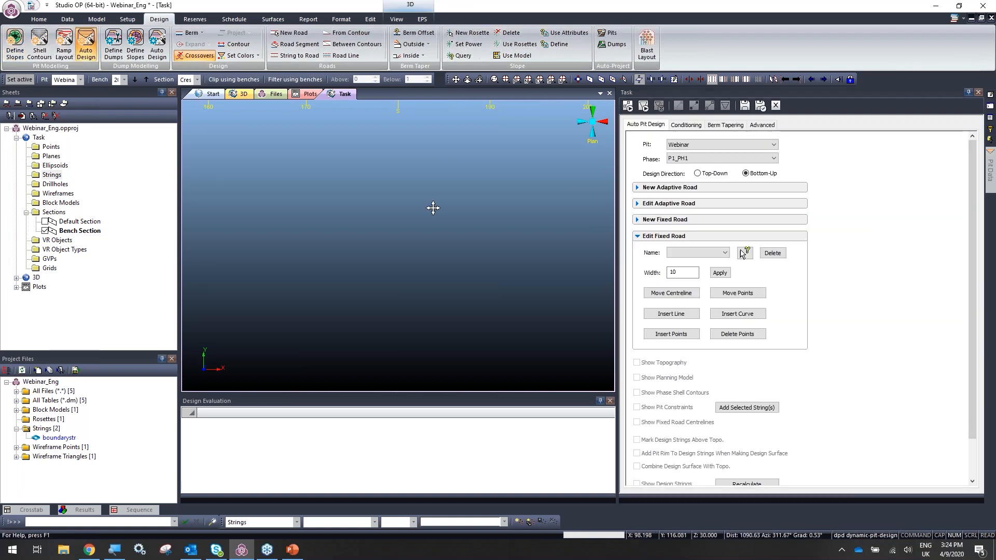
double_click(641, 5)
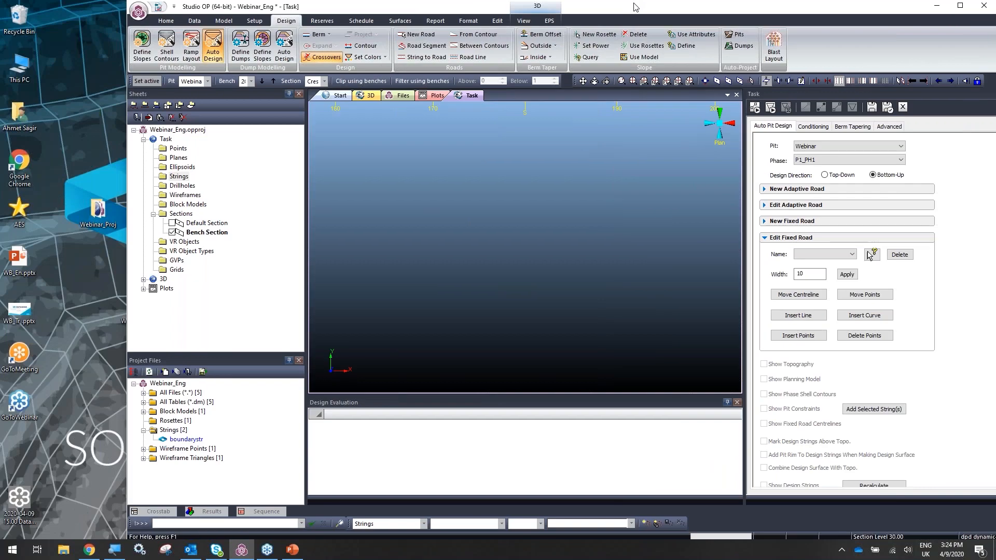
mouse_move(949, 177)
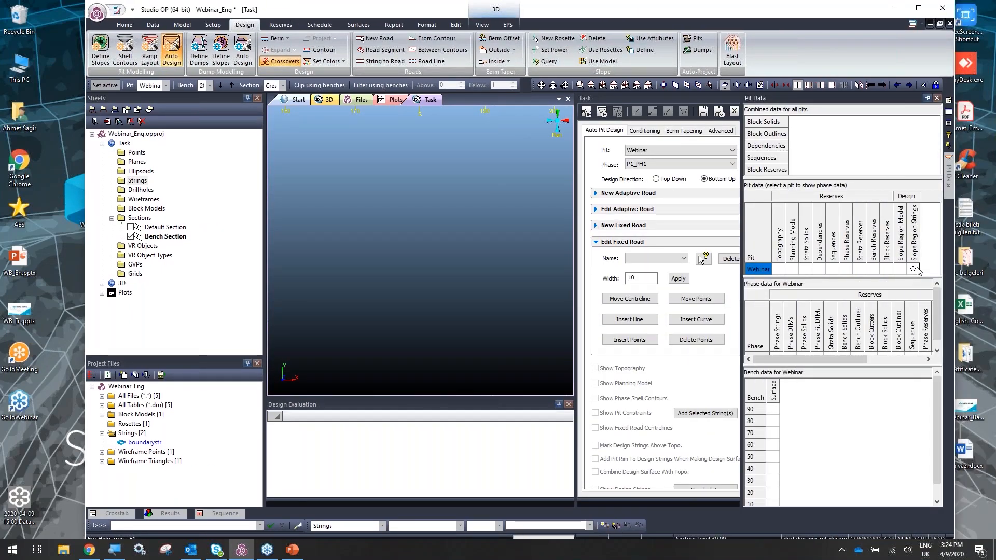
left_click(918, 7)
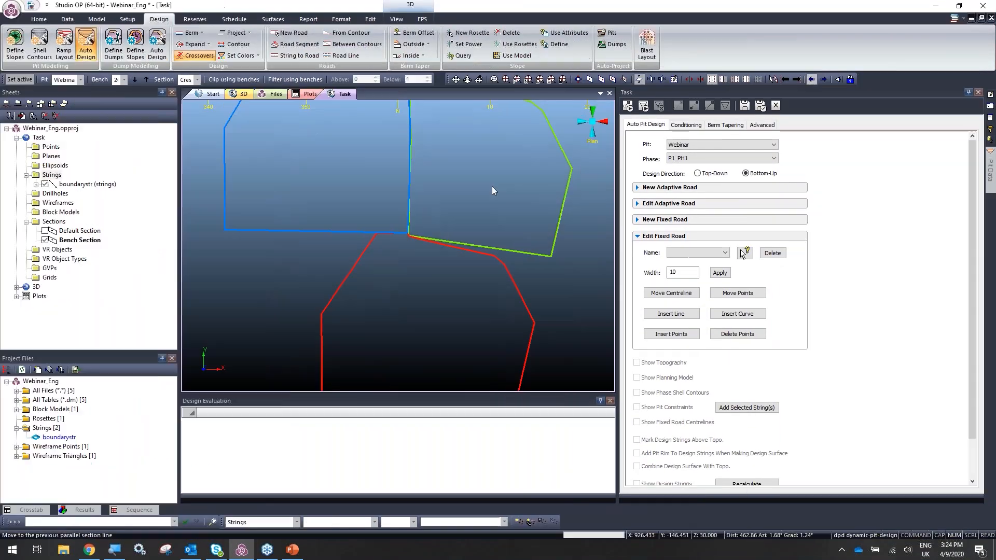
middle_click_drag(451, 232, 441, 256)
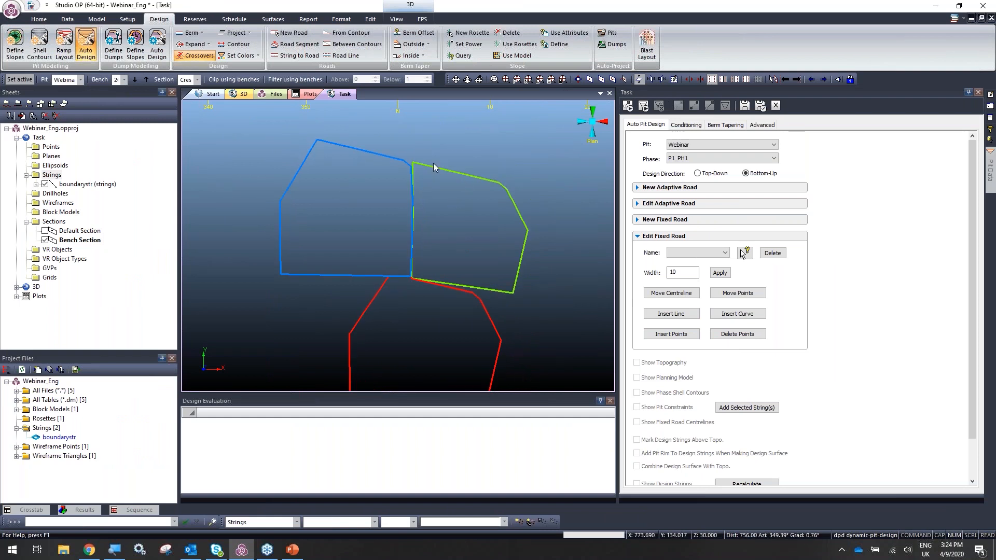
scroll(426, 181, "down", 3)
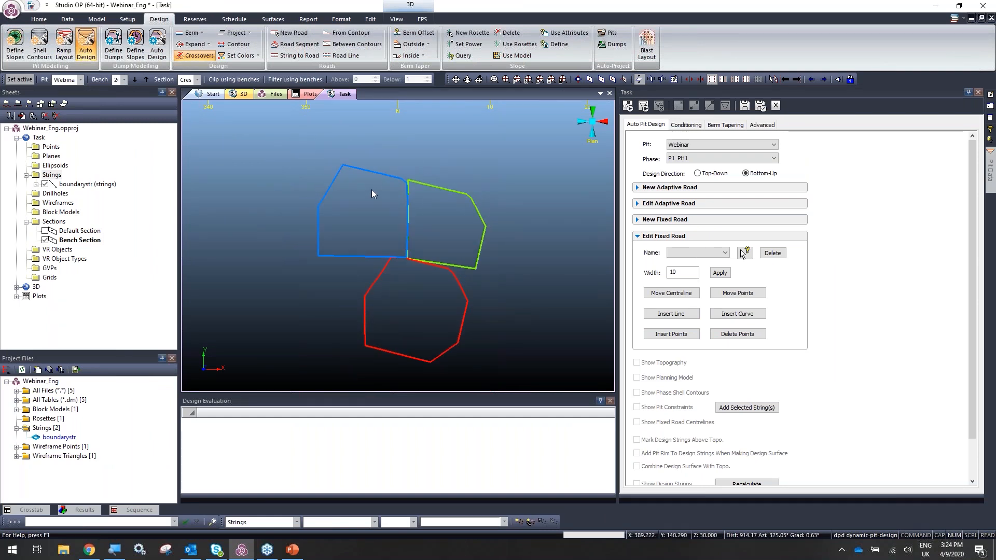
scroll(375, 199, "up", 3)
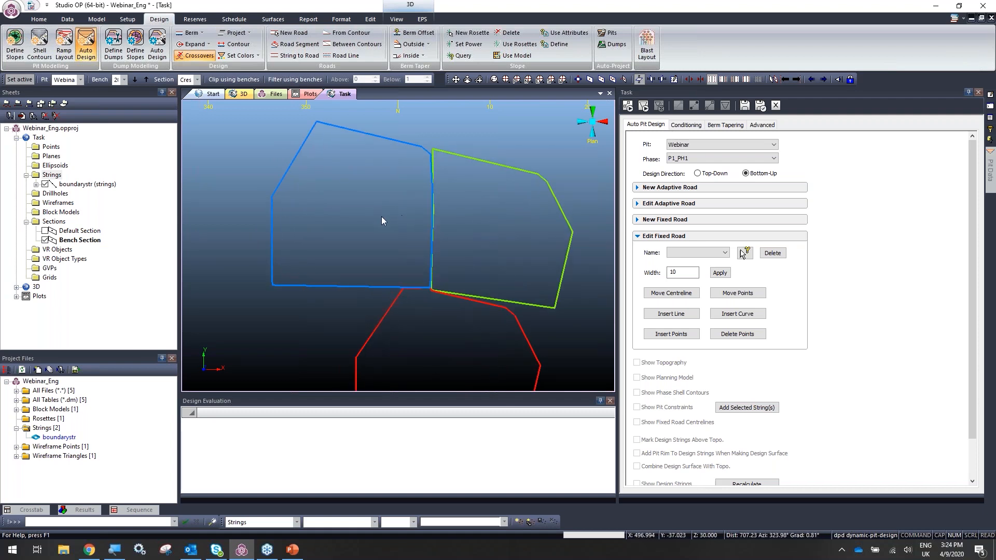
Draw a closed, roughly circular string inside the blue region at the toe of bench 0 and smooth it.
left_click(126, 162)
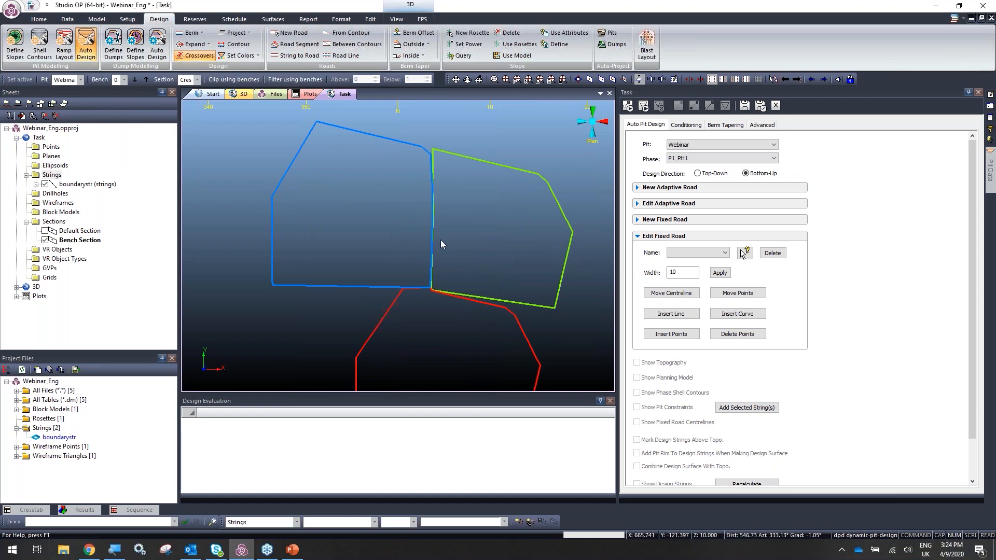
key("n")
key("s")
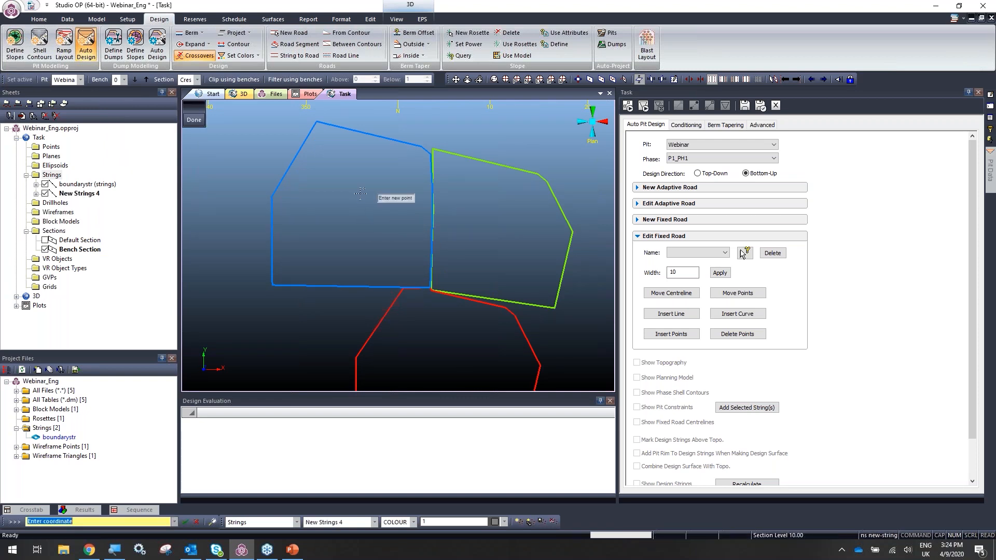
left_click(189, 79)
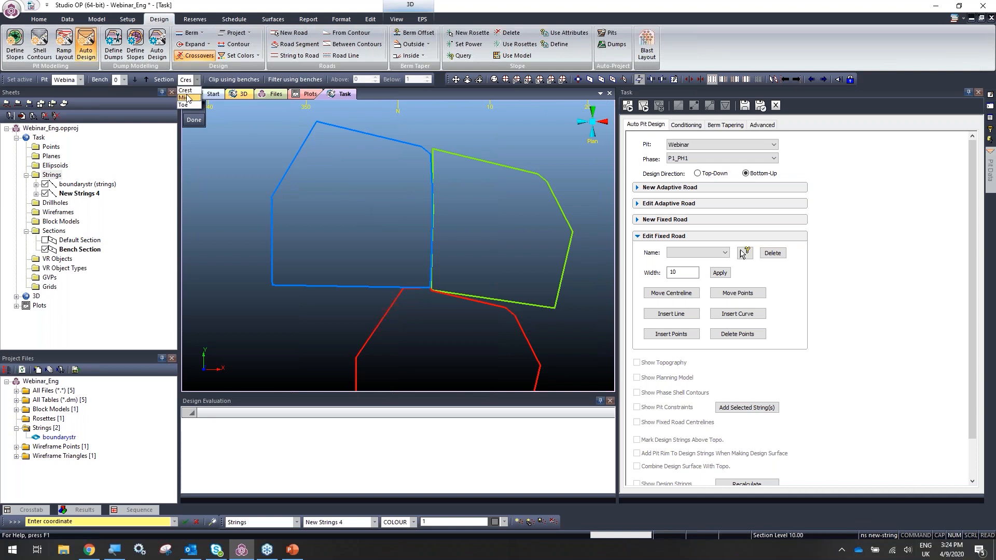
left_click(184, 105)
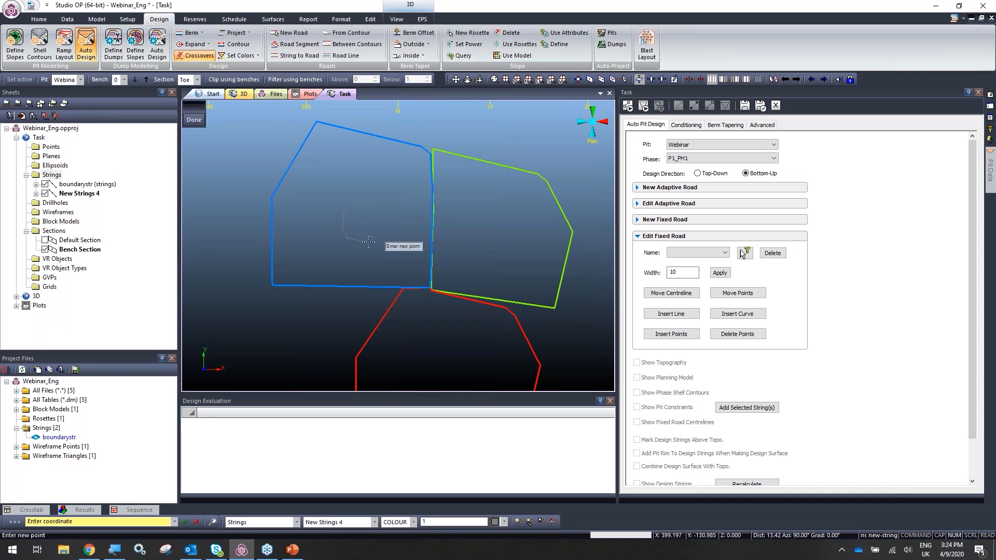
left_click(387, 224)
left_click(385, 207)
key("c")
key("l")
key("o")
key("s")
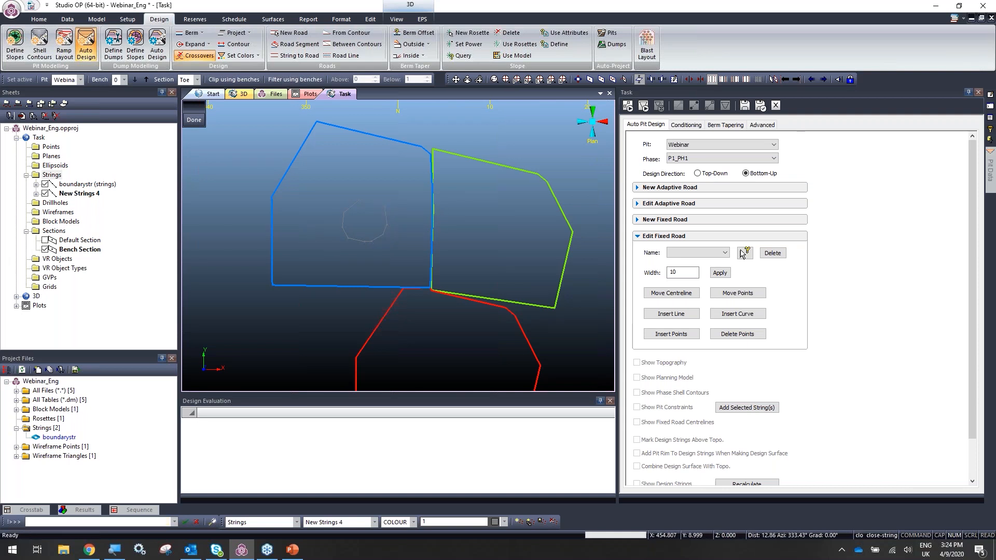
key("m")
key("s")
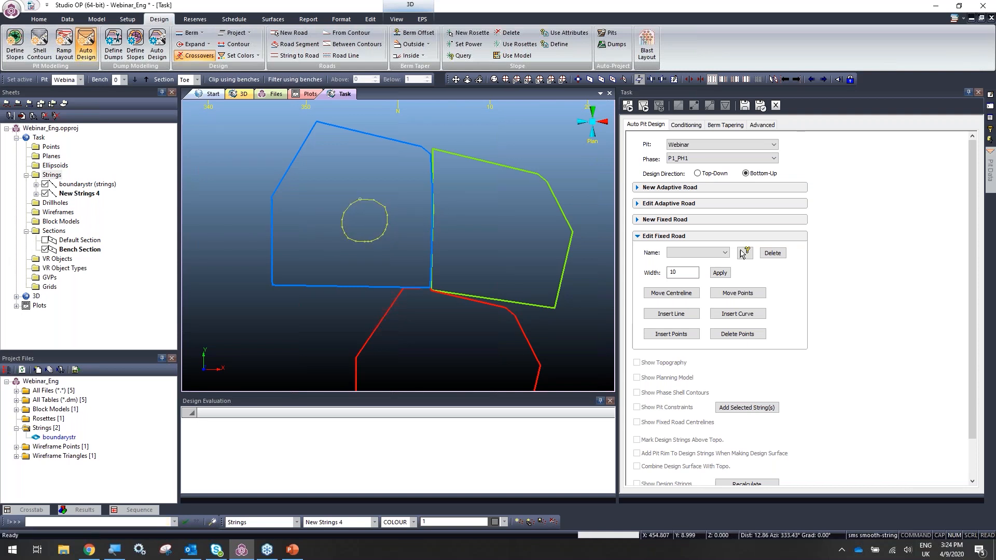
Copy the smoothed circular string into the green and the red slope regions.
key("c")
key("p")
key("o")
key("Return")
key("c")
key("p")
key("s")
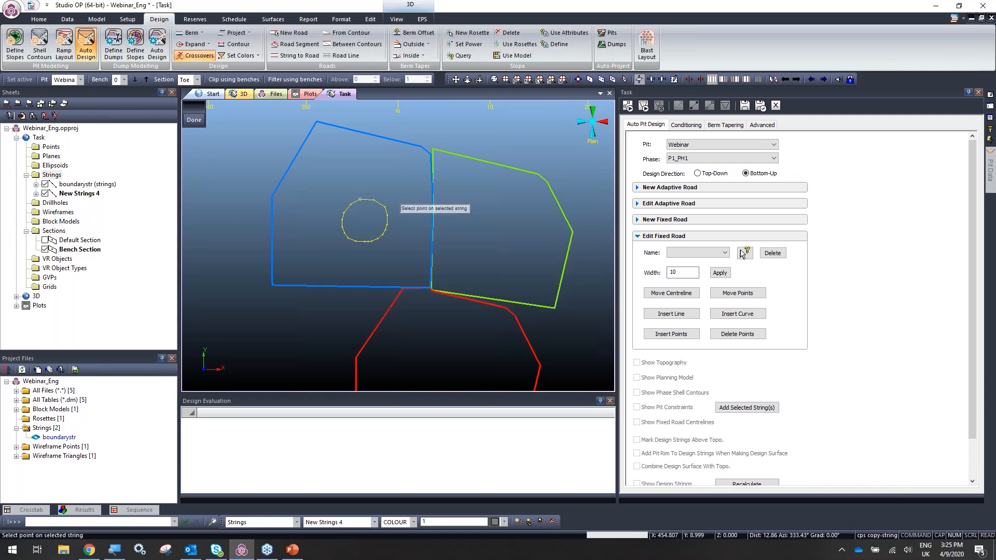
left_click(481, 259)
scroll(453, 272, "down", 2)
middle_click_drag(455, 263, 457, 255)
left_click_drag(457, 256, 452, 189, "shift")
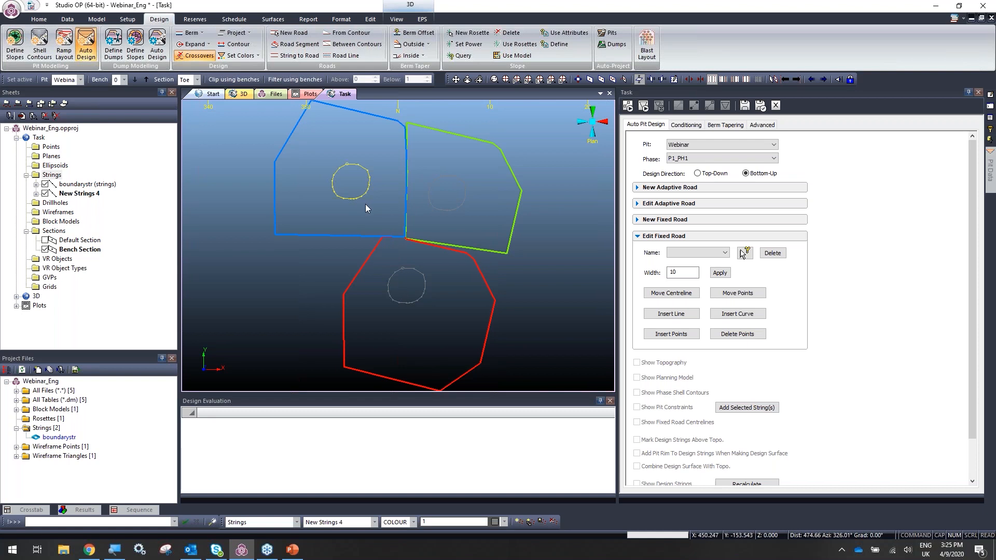
Add all three circular strings to the pit constraints and recalculate the design strings.
left_click(447, 178)
left_click(426, 282)
scroll(454, 291, "down", 2)
scroll(758, 368, "down", 1)
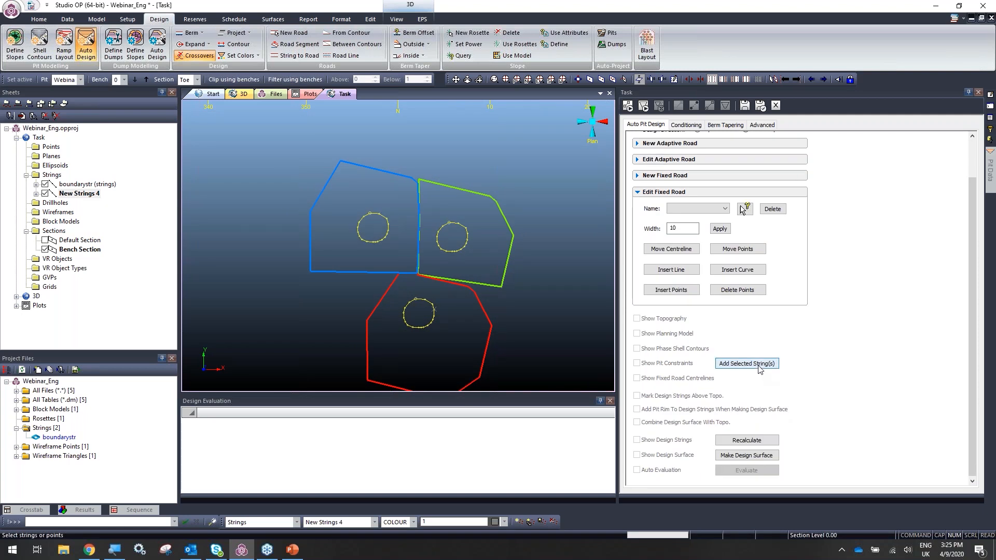
left_click(758, 366)
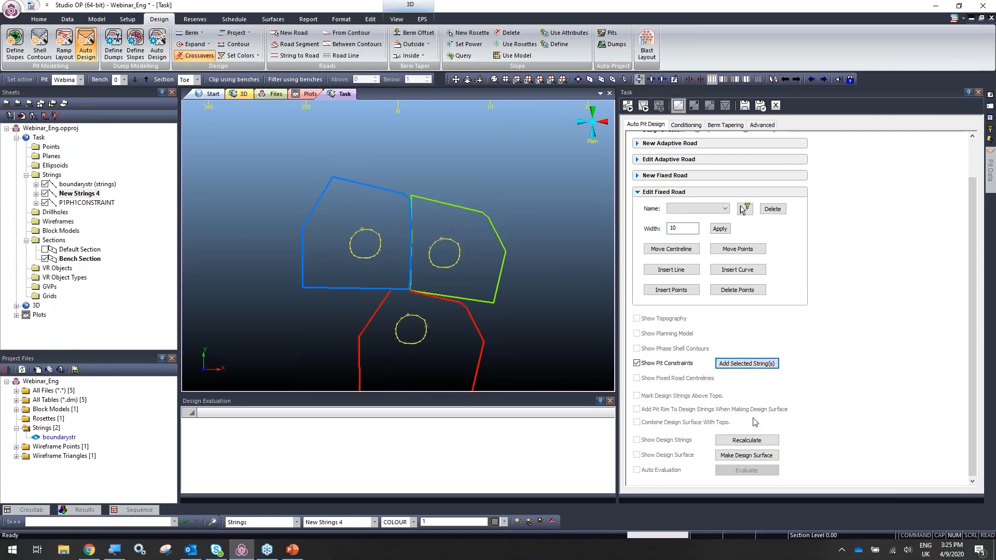
left_click(746, 443)
Examine the design strings around the three pits in 3D and plan view, comparing slopes between the regions.
left_click_drag(410, 283, 467, 282, "shift")
scroll(482, 279, "up", 2)
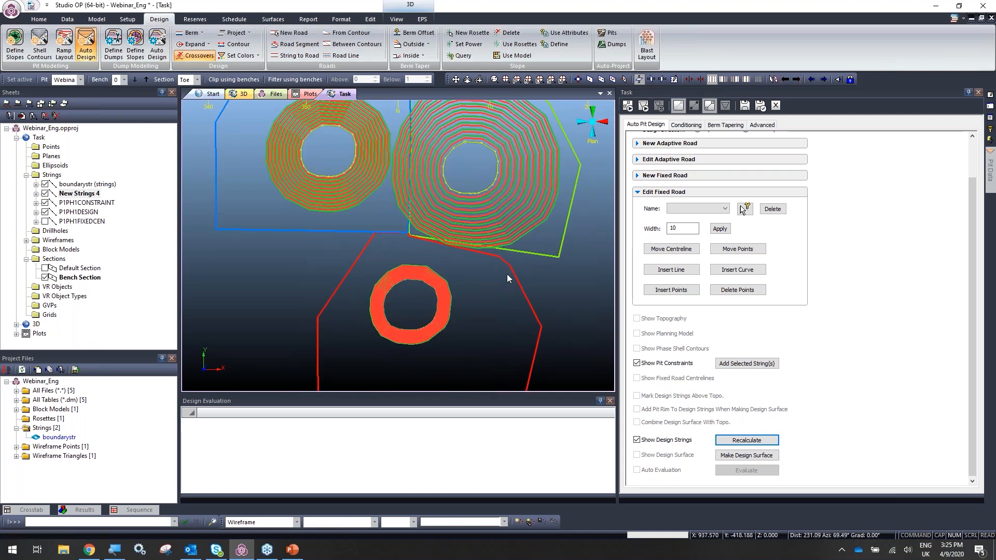
middle_click_drag(498, 274, 479, 289)
scroll(468, 287, "up", 2)
left_click_drag(468, 287, 451, 303, "shift")
scroll(416, 286, "down", 4)
middle_click_drag(451, 304, 505, 254)
left_click_drag(504, 254, 471, 340, "shift")
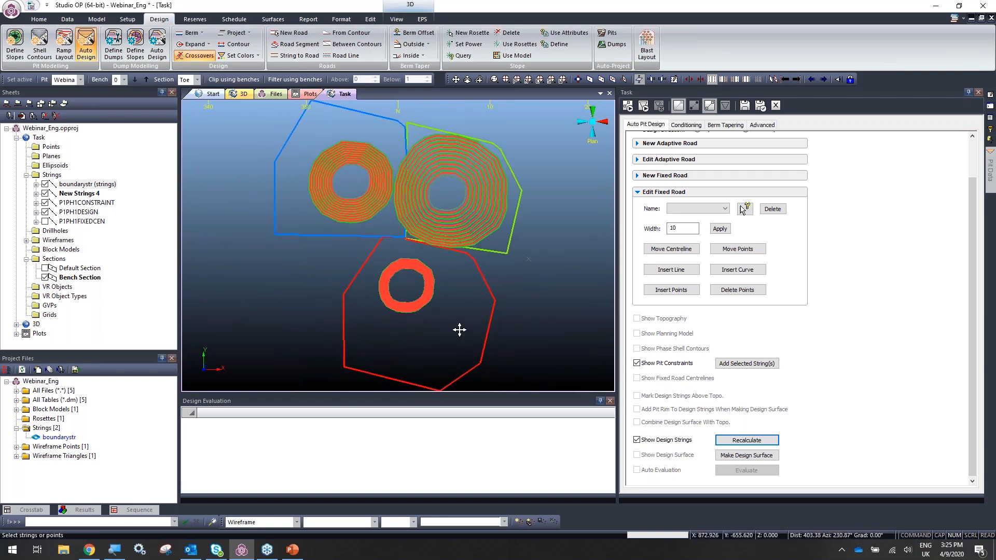
middle_click_drag(459, 330, 459, 354)
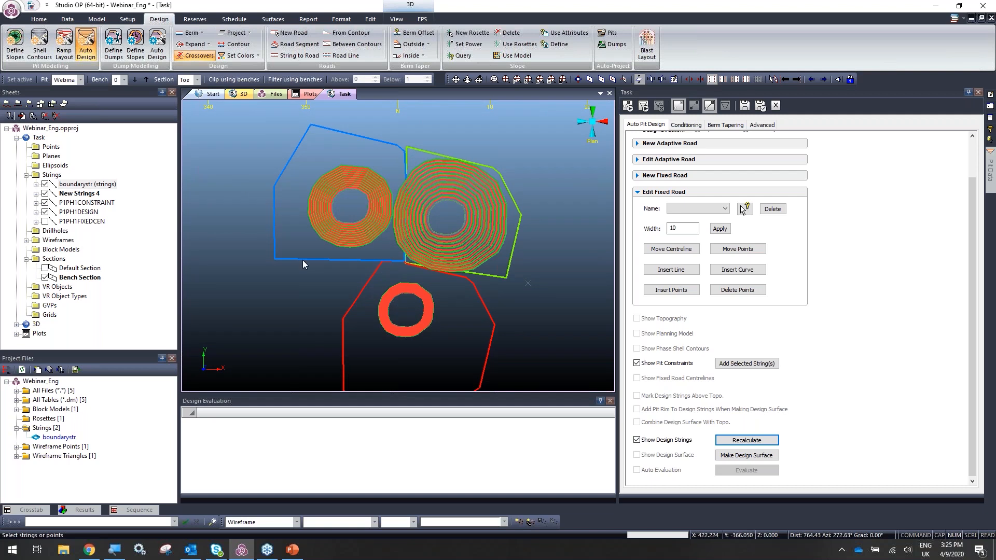
Hide New Strings 4 and the design strings, keeping the boundary strings and pit constraints displayed.
left_click(46, 193)
left_click(46, 185)
left_click(45, 213)
left_click(45, 184)
middle_click_drag(448, 297, 443, 289)
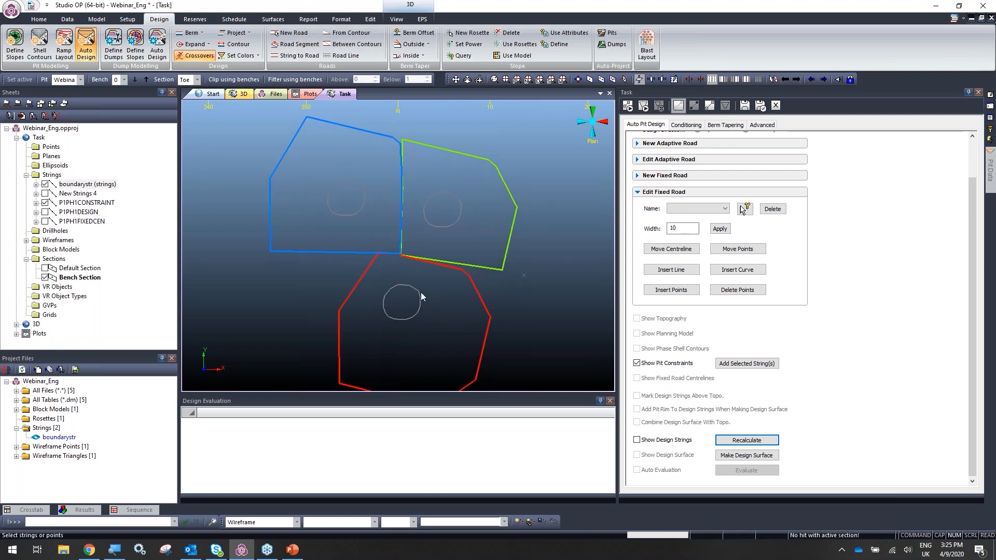
Move the red region's circular constraint string up towards the junction of the three slope regions.
left_click(420, 292)
key("m")
key("o")
left_click_drag(409, 290, 410, 263)
key("Escape")
Move the green region's circular constraint string down towards the junction of the three slope regions.
left_click(432, 226)
key("m")
key("o")
left_click_drag(433, 227, 415, 251)
key("Escape")
Move the blue region's circular constraint string close to the other two near the boundary junction and recalculate the design strings.
left_click(360, 213)
key("m")
key("o")
left_click_drag(363, 213, 392, 253)
key("Escape")
Examine in 3D and plan view how the design strings of the three neighbouring pits merge across the slope regions.
left_click_drag(453, 284, 508, 256, "shift")
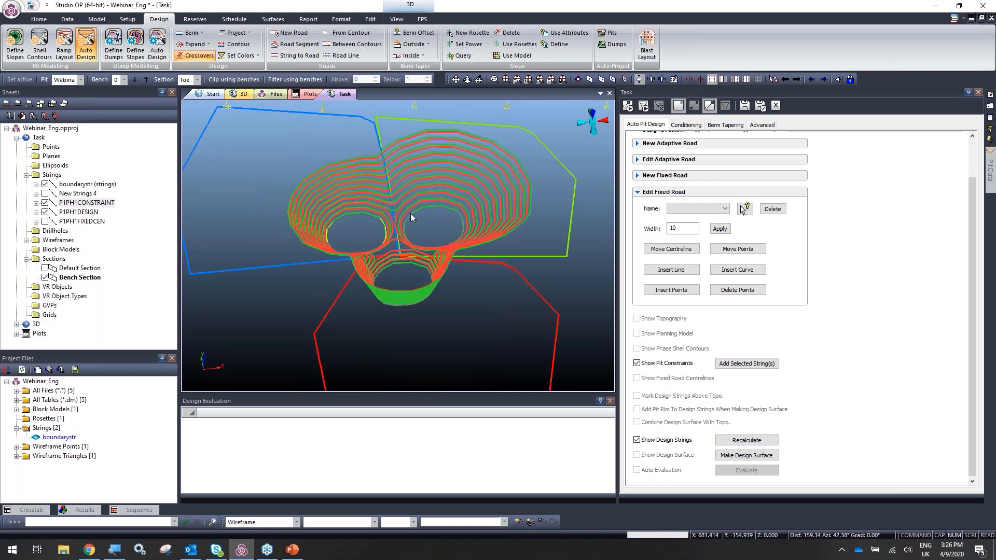
left_click_drag(384, 264, 413, 254, "shift")
scroll(484, 249, "down", 5)
mouse_move(414, 255)
middle_mouse_down()
mouse_move(438, 211)
mouse_move(418, 271)
middle_mouse_up()
scroll(402, 261, "up", 5)
scroll(420, 272, "up", 4)
left_click_drag(427, 271, 441, 293, "shift")
scroll(436, 293, "down", 5)
left_click_drag(270, 241, 413, 237, "shift")
scroll(432, 220, "up", 3)
scroll(384, 244, "up", 3)
scroll(395, 262, "down", 5)
scroll(416, 221, "up", 4)
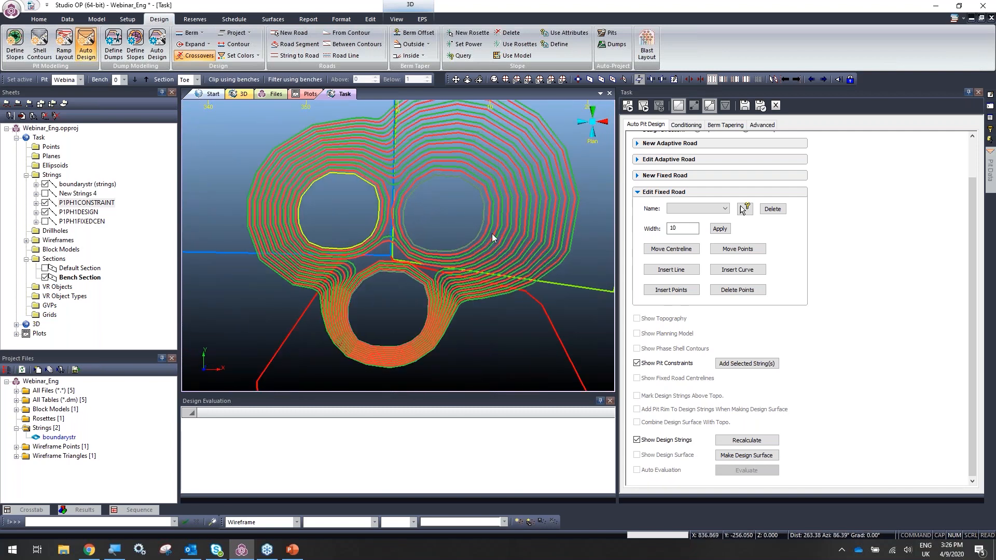
scroll(487, 234, "down", 4)
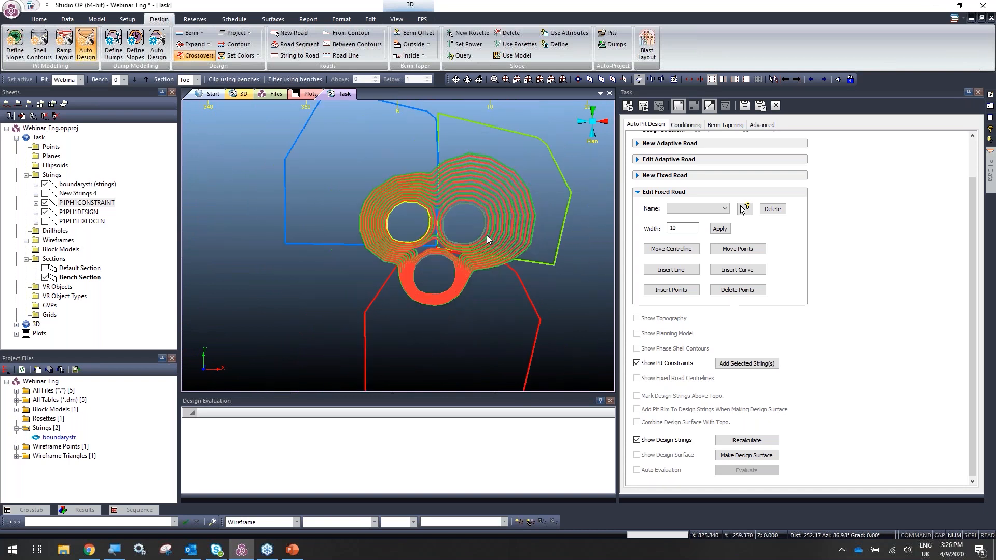
scroll(493, 252, "up", 1)
Hide the design strings and delete the blue and red regions' circular constraint strings.
left_click(636, 439)
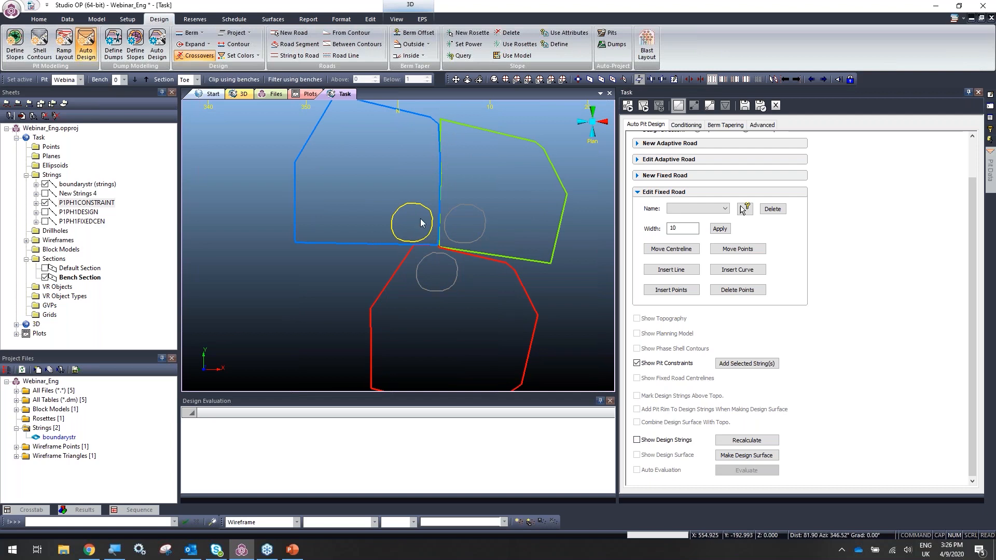
key("Delete")
key("Return")
left_click(460, 280)
key("Delete")
key("Return")
Move the remaining circular constraint string onto the junction of the three slope regions and recalculate the design strings.
left_click(468, 244)
key("m")
key("o")
left_click_drag(458, 242, 436, 263)
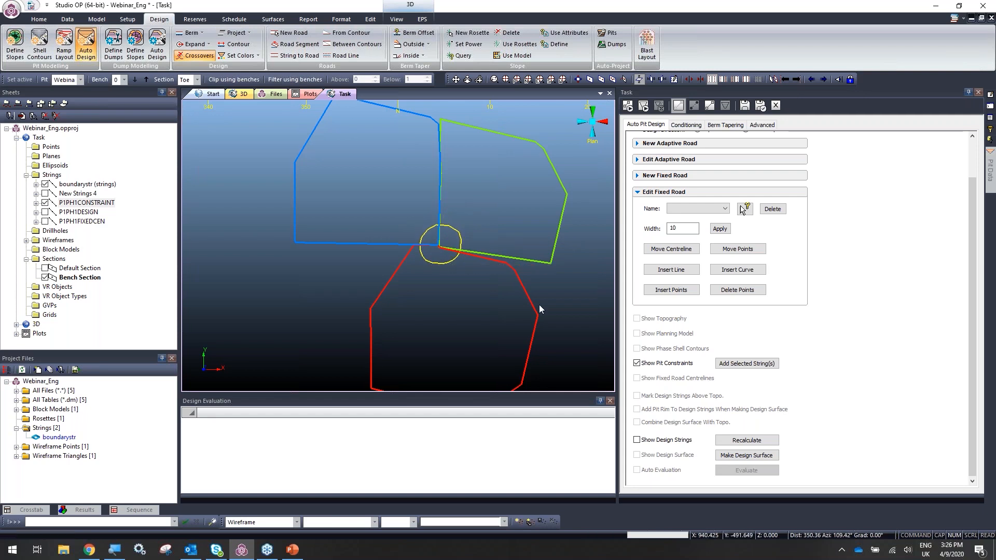
left_click(762, 441)
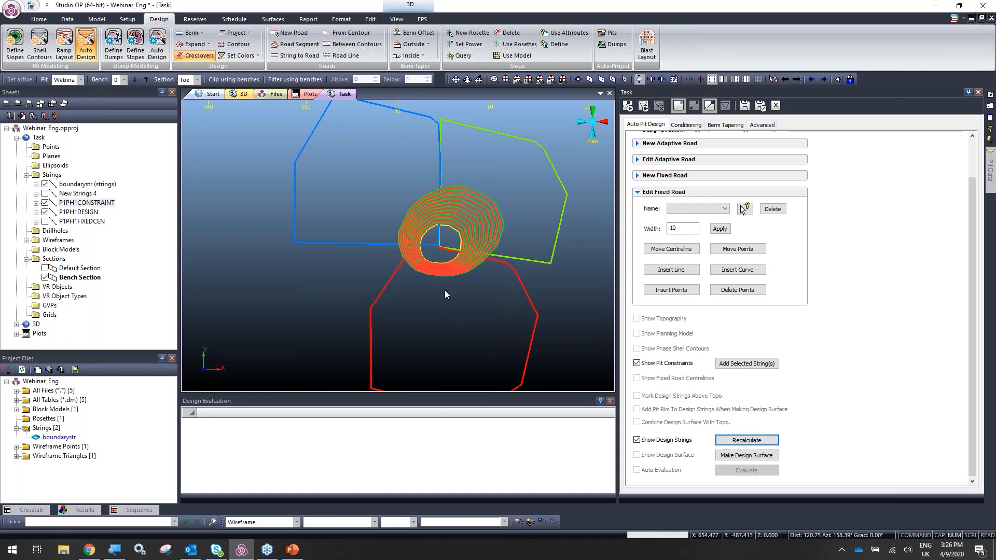
Hide the boundary strings and inspect how the pit's slopes vary around the single circular constraint.
left_click_drag(450, 297, 473, 257)
scroll(415, 239, "up", 5)
middle_click_drag(393, 286, 383, 372)
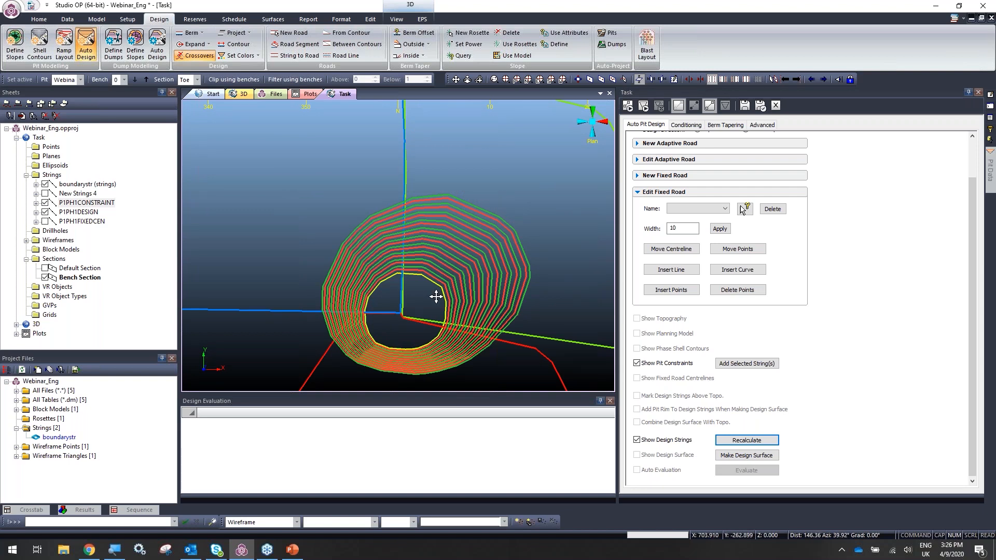
middle_click_drag(436, 297, 428, 308)
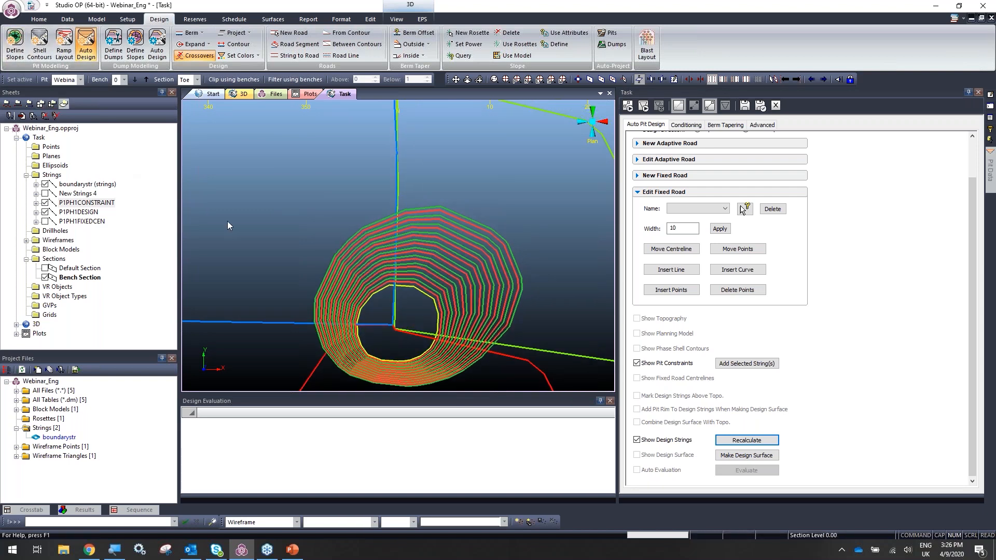
scroll(409, 280, "down", 4)
middle_click_drag(402, 264, 419, 245)
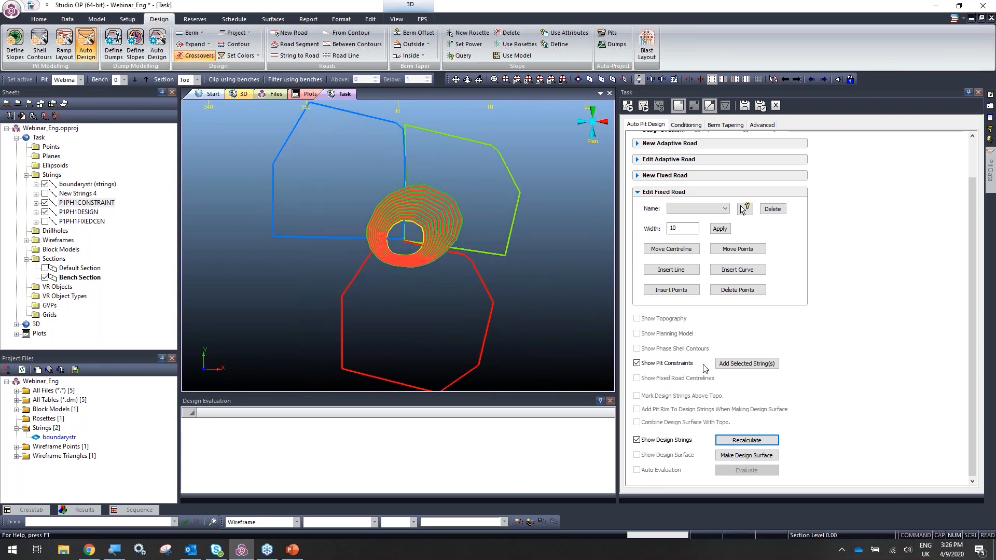
left_click(46, 185)
scroll(425, 249, "up", 8)
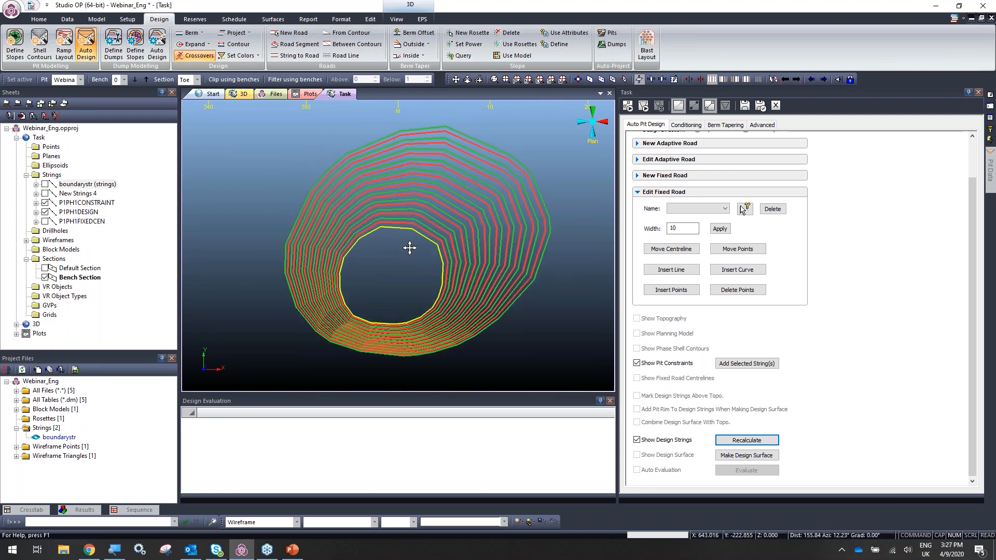
scroll(428, 252, "down", 5)
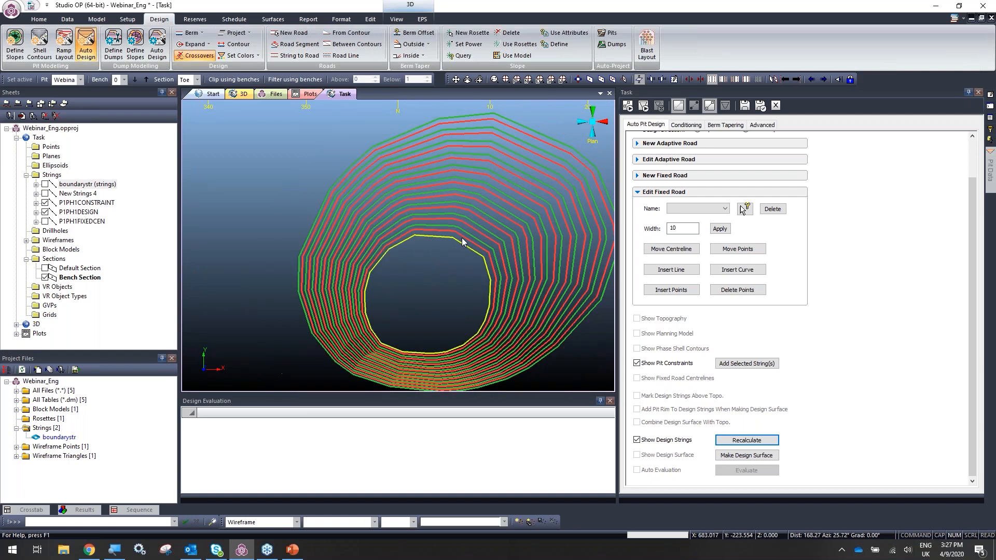
Set up a new adaptive road named r1 with a 10 % gradient and a width of 15.
left_click(674, 143)
left_click(682, 182)
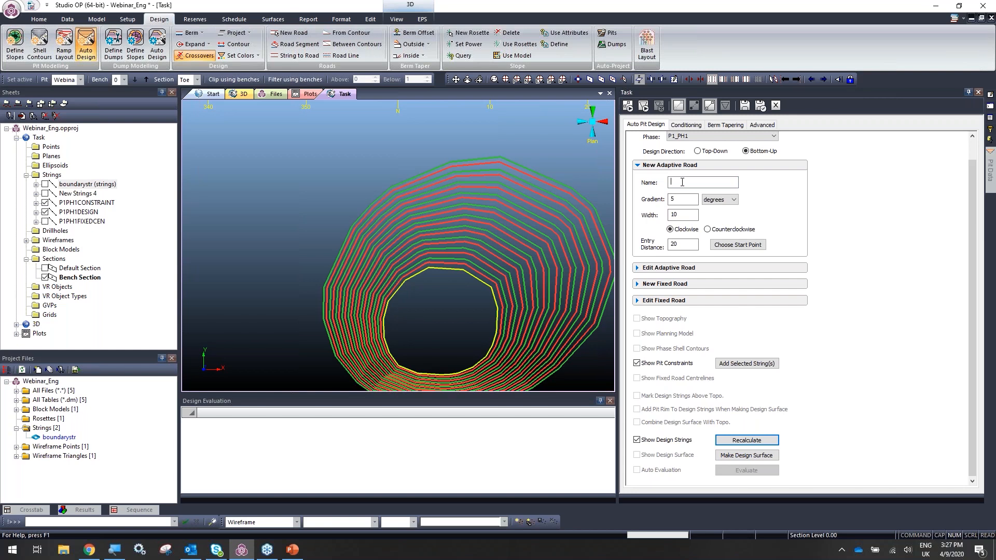
scroll(462, 236, "down", 5)
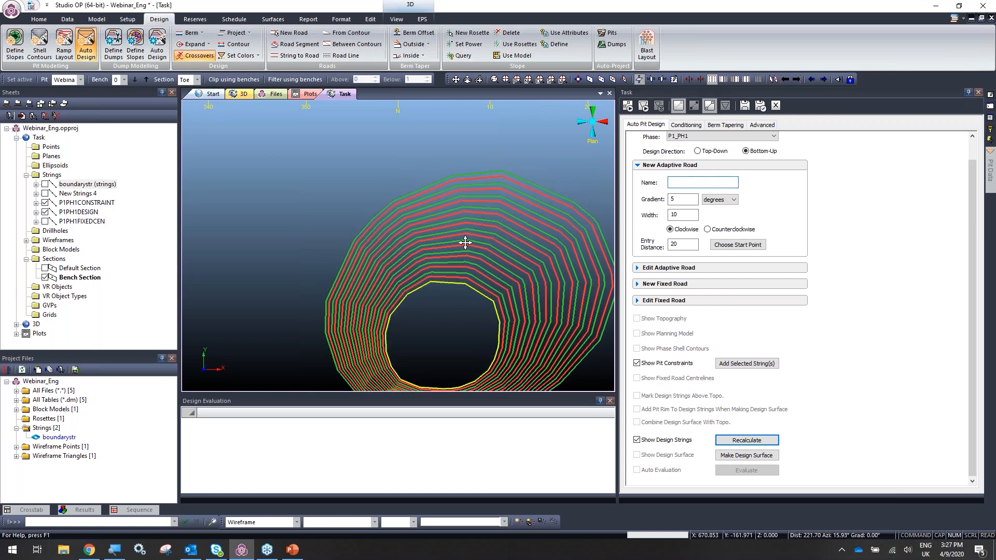
scroll(415, 194, "up", 4)
mouse_move(415, 194)
middle_mouse_down()
mouse_move(419, 169)
mouse_move(415, 200)
middle_mouse_up()
scroll(433, 247, "up", 3)
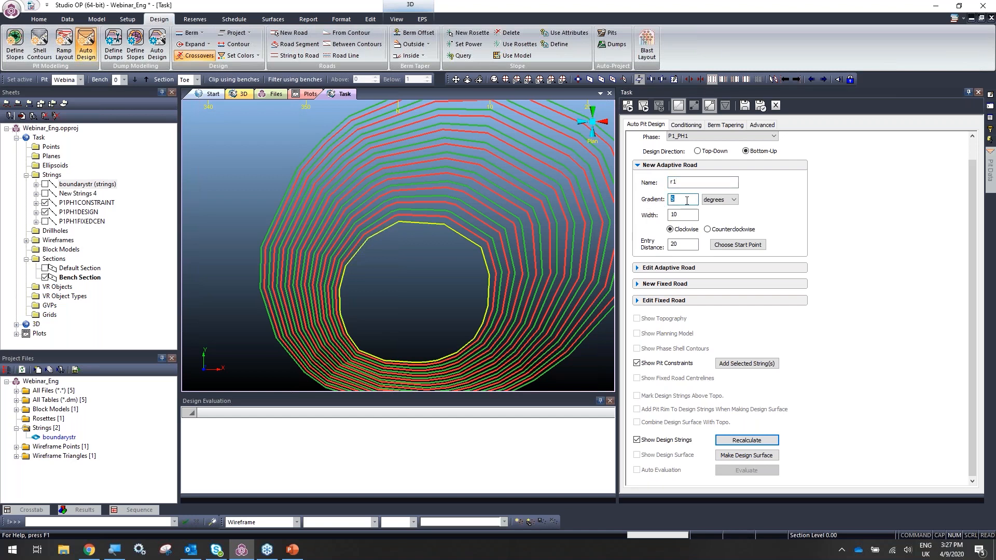
left_click(711, 201)
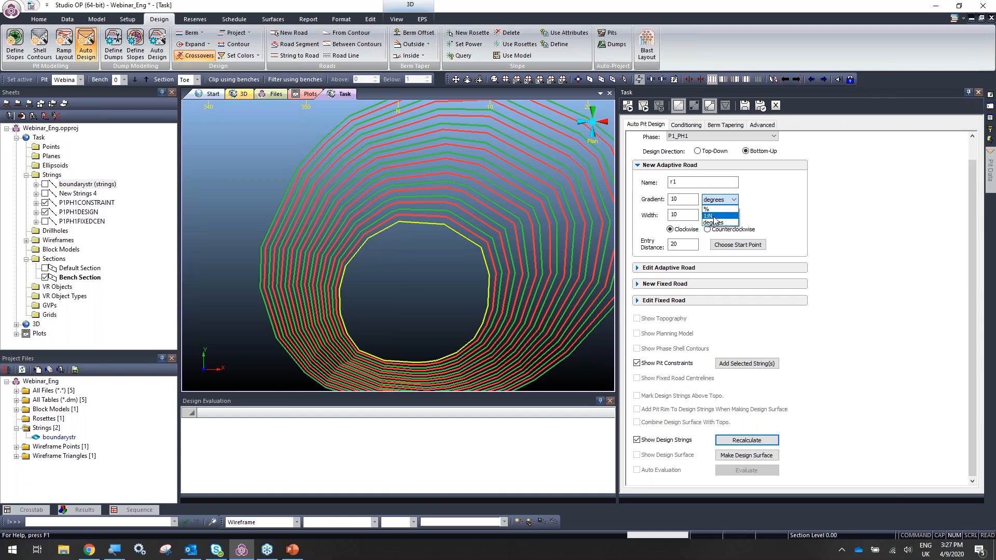
left_click(715, 210)
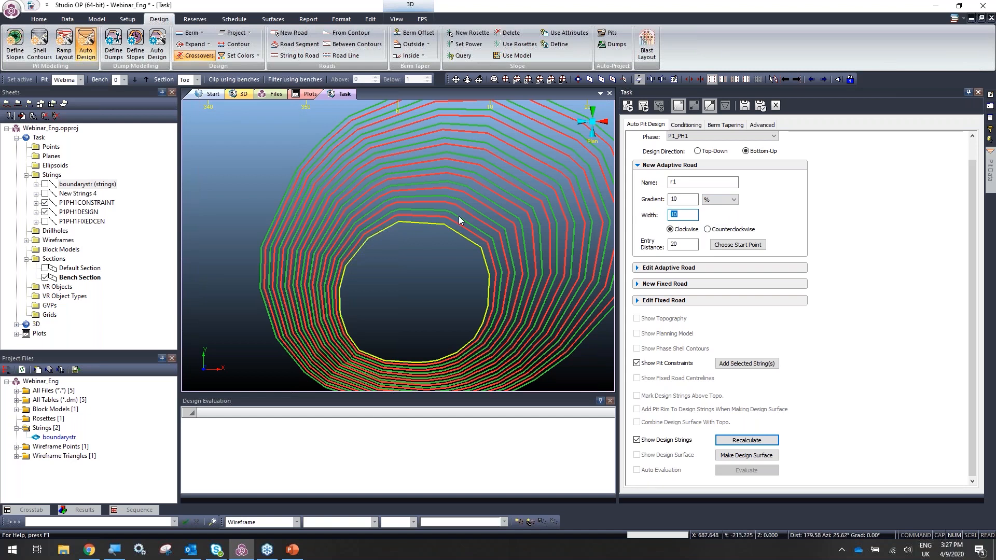
type("15")
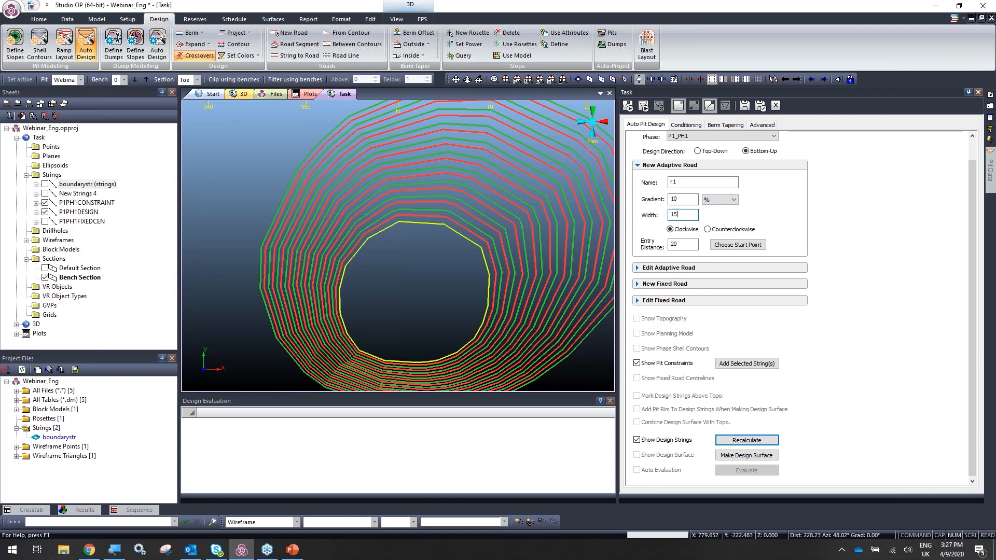
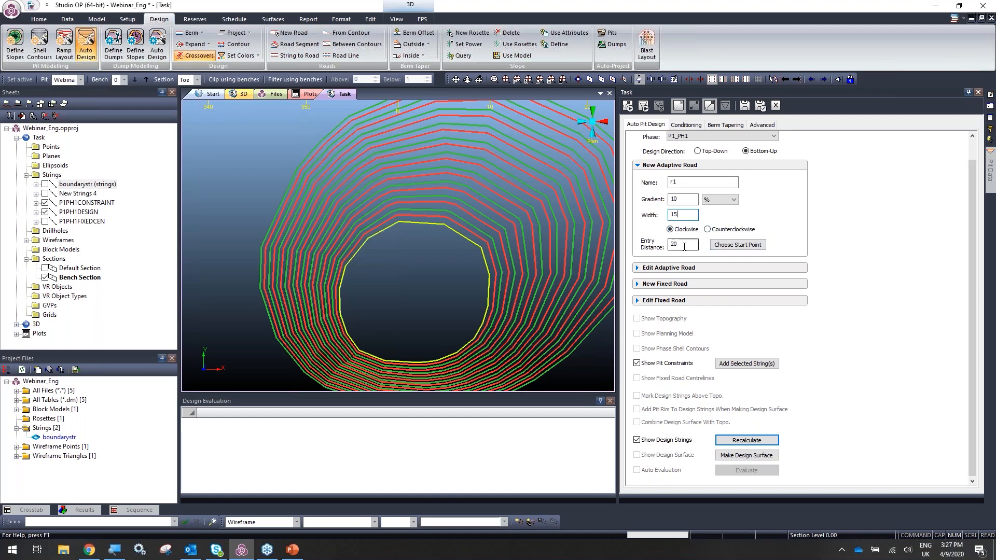
Place the start point of clockwise road r1 at the upper-left vertex of the pit-bottom constraint string, with entry distance 20.
left_click(725, 246)
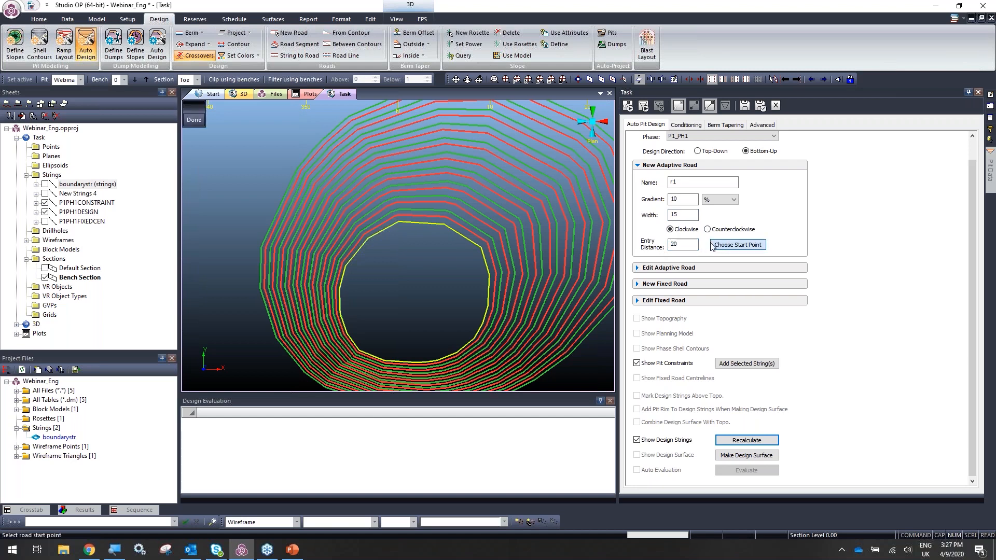
scroll(493, 242, "down", 5)
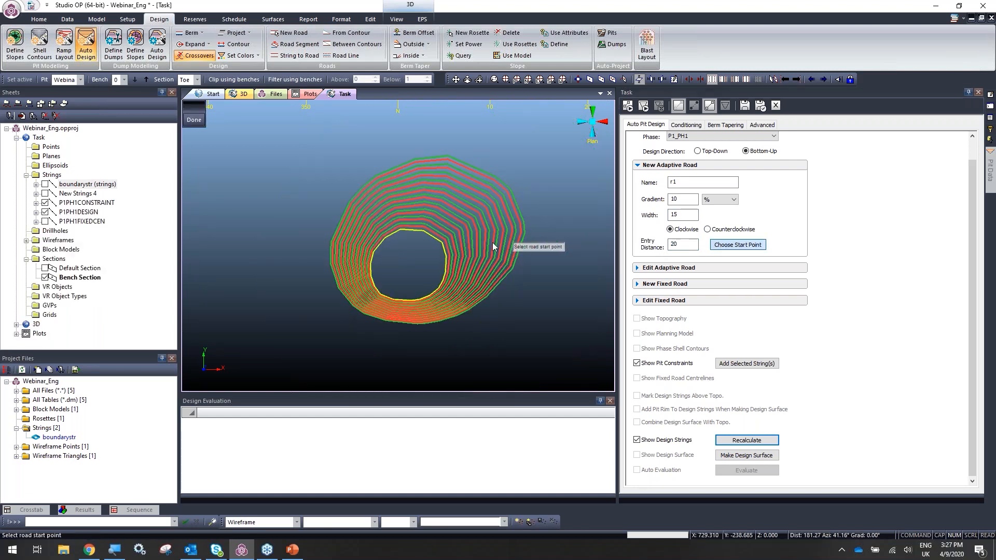
scroll(411, 187, "up", 7)
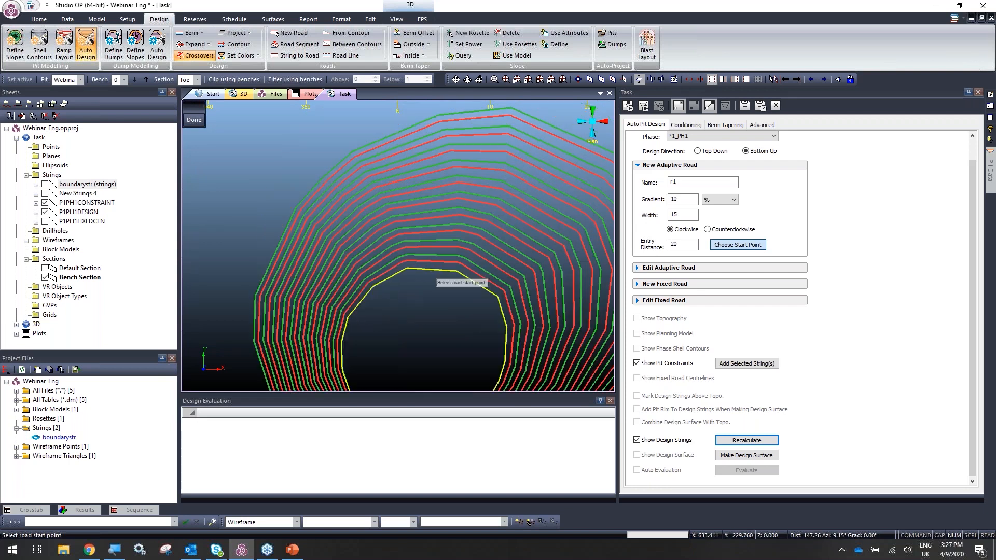
left_click(406, 270)
scroll(425, 275, "down", 5)
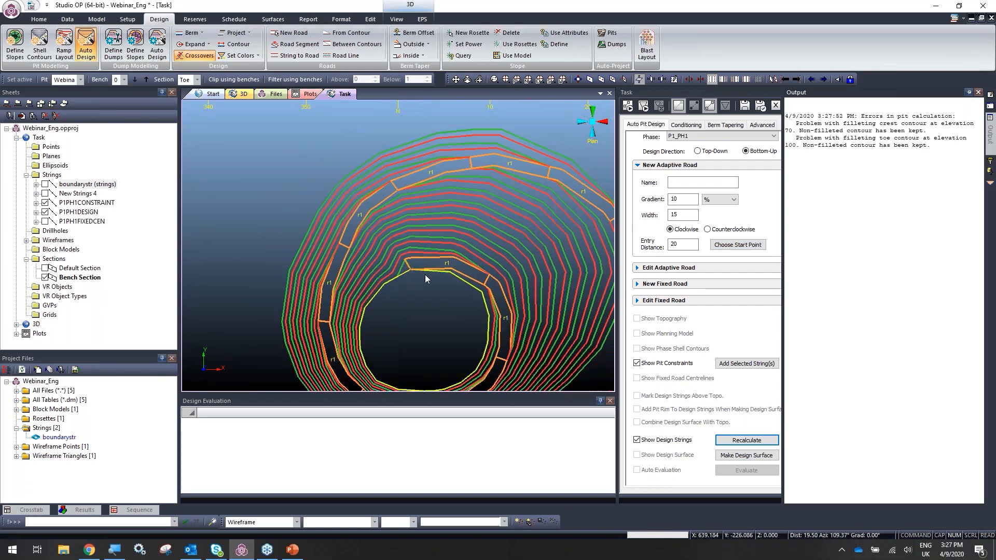
Hide the pit constraints and examine the course of road r1 up the pit in 3D and plan view.
left_click(45, 203)
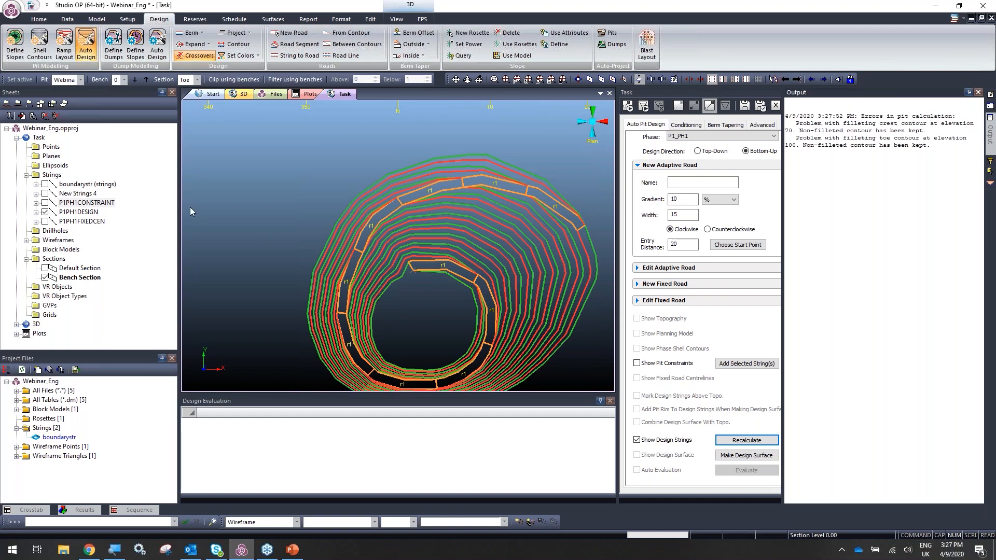
scroll(349, 191, "up", 2)
middle_click_drag(464, 269, 397, 227)
left_click_drag(372, 201, 389, 232, "shift")
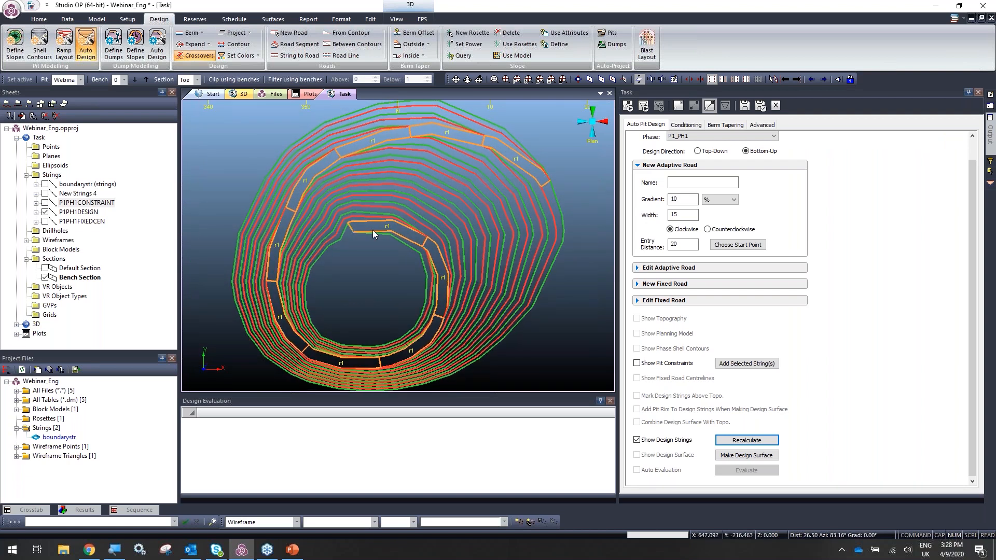
scroll(369, 235, "up", 1)
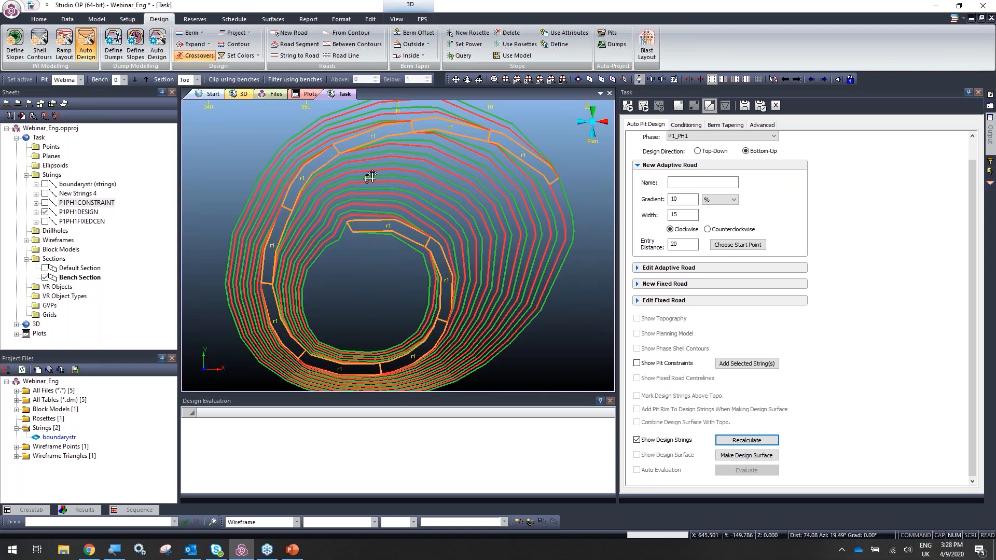
left_click_drag(370, 178, 372, 167, "shift")
left_click_drag(454, 178, 394, 236, "shift")
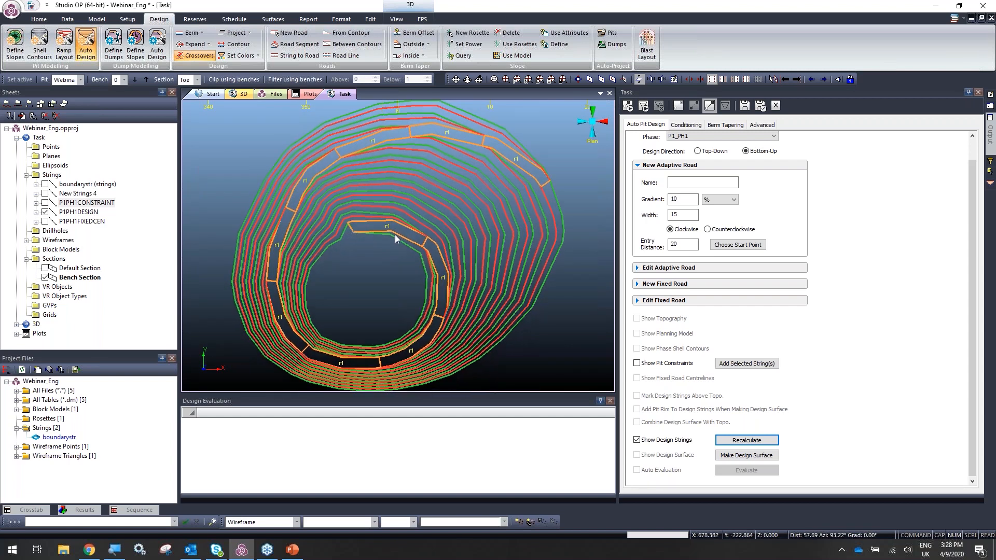
middle_click_drag(387, 235, 415, 270)
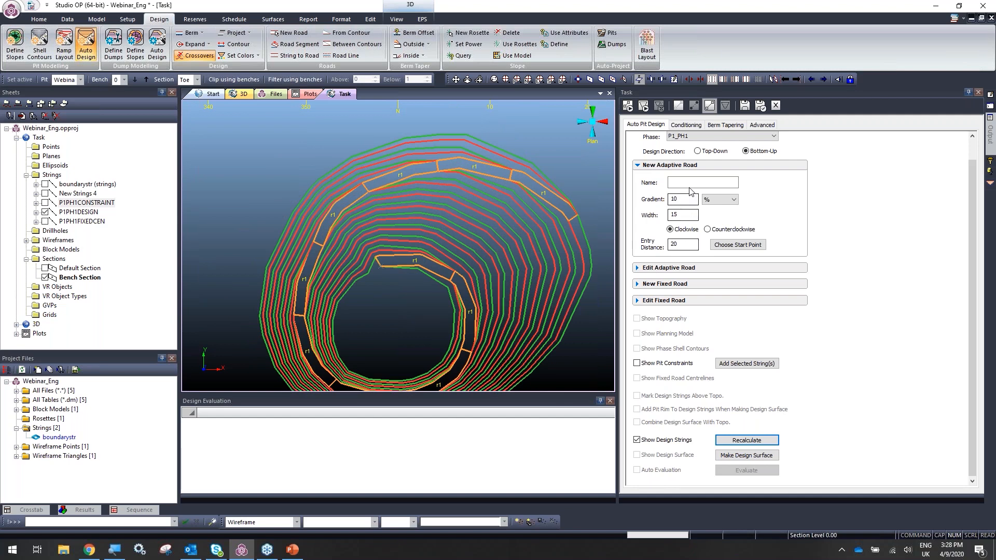
Edit adaptive road r1 by moving its start point a short way counterclockwise to the next vertex of the pit-bottom string.
left_click(692, 166)
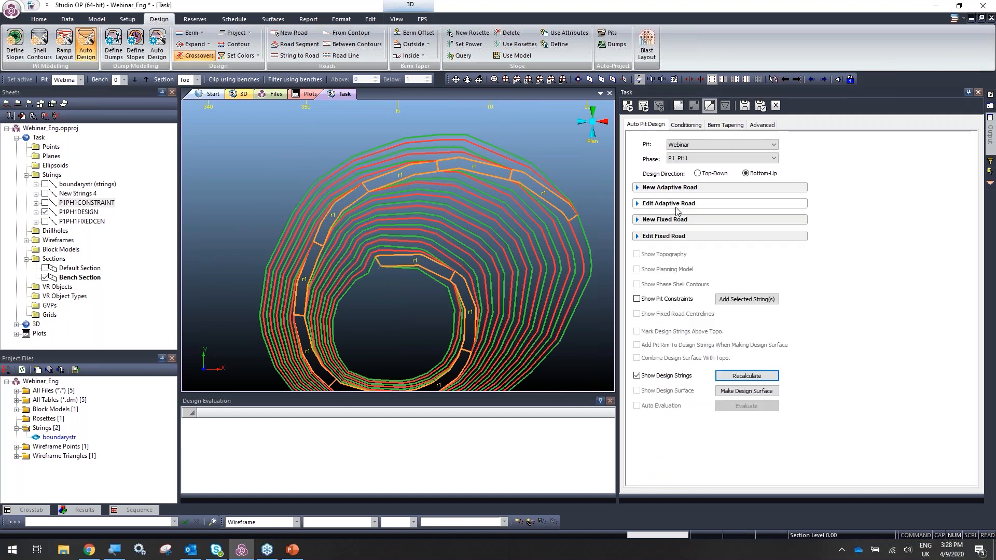
left_click(743, 219)
middle_click_drag(316, 254, 330, 228)
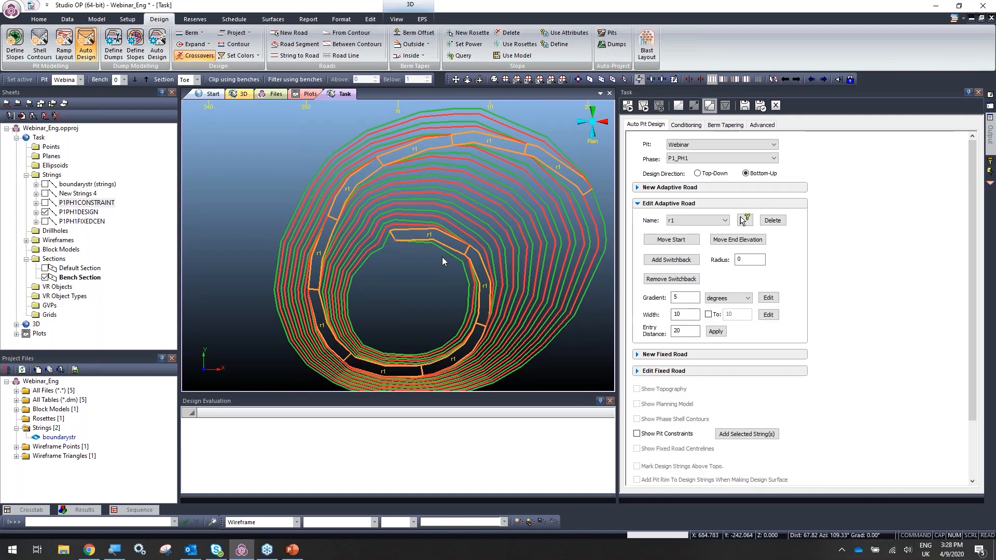
scroll(398, 247, "up", 5)
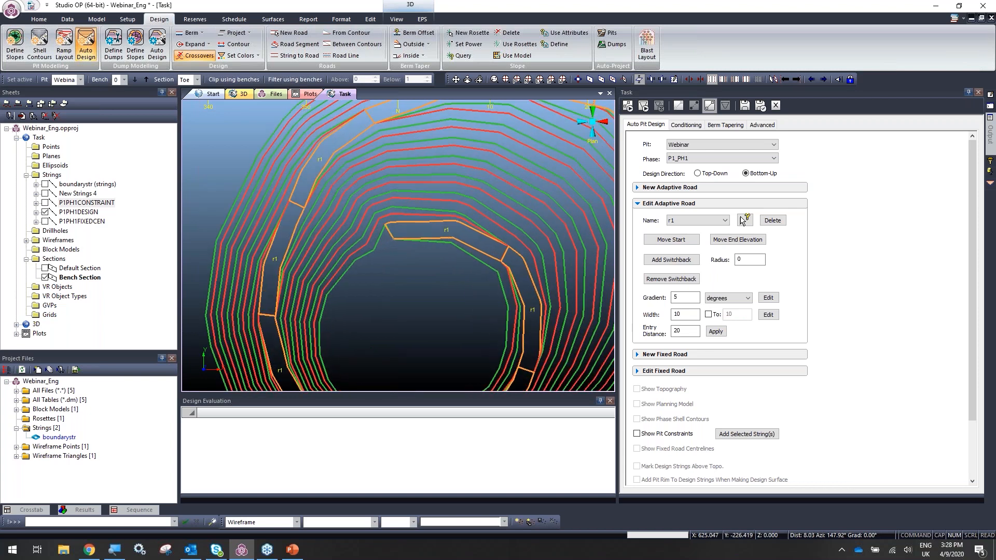
middle_click_drag(433, 239, 434, 240)
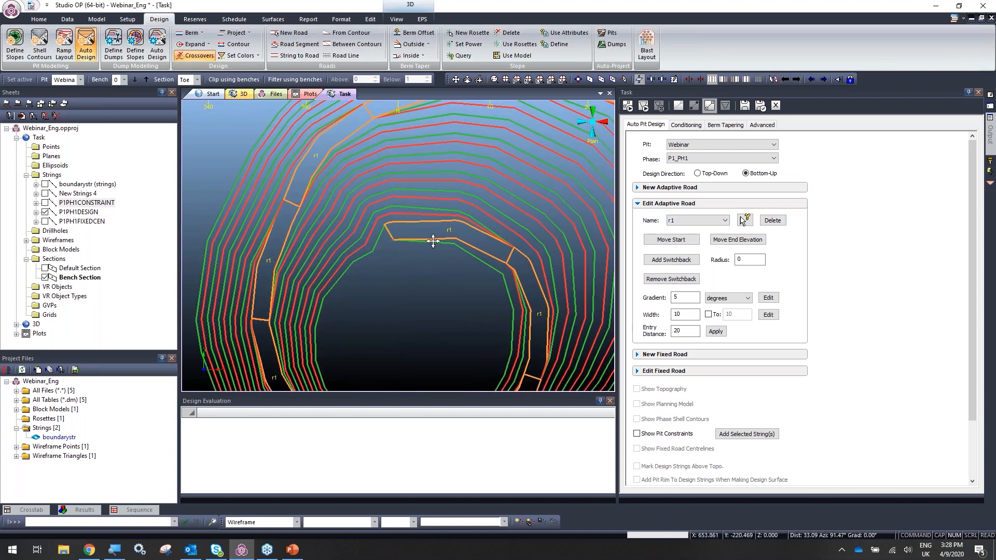
left_click(672, 240)
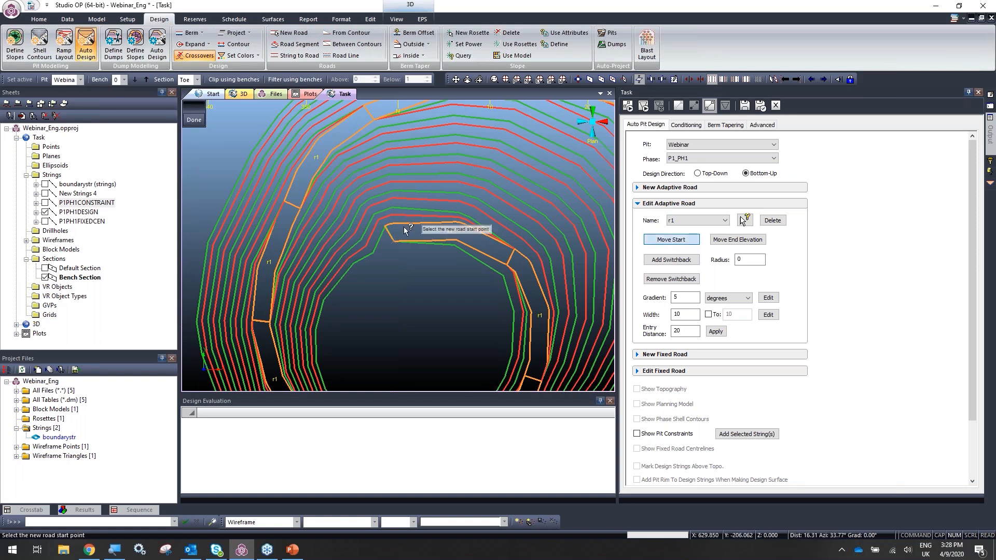
scroll(421, 223, "down", 3)
scroll(404, 223, "down", 2)
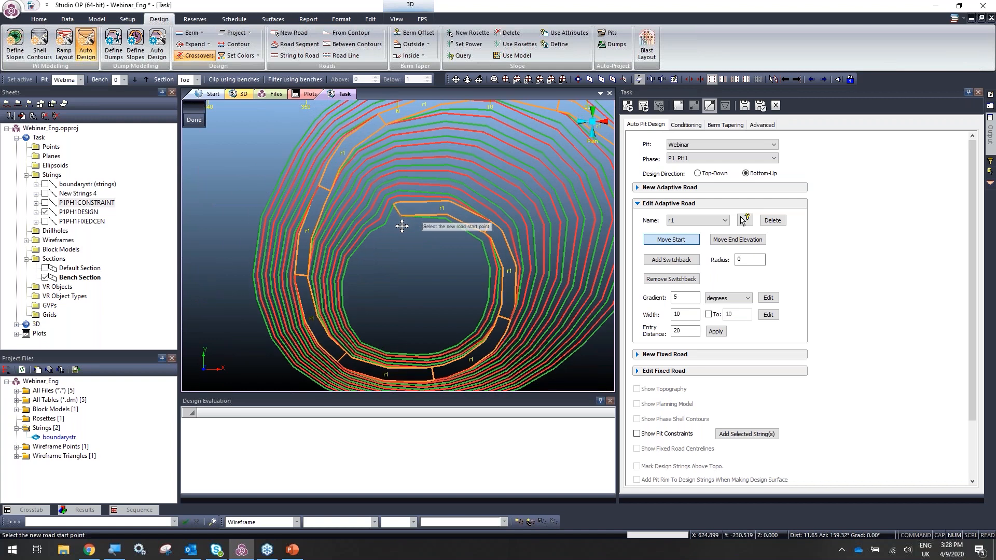
middle_click_drag(402, 224, 385, 239)
left_click(369, 236)
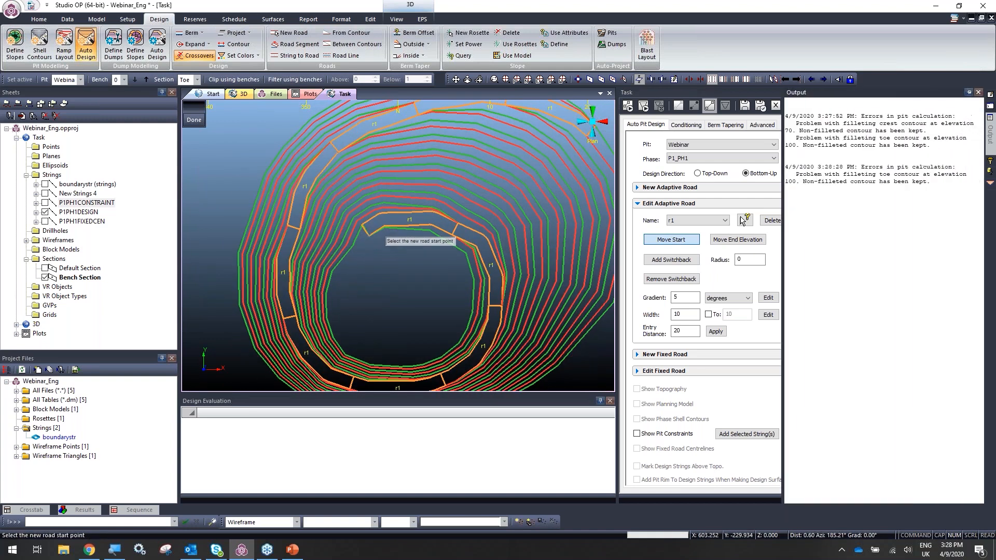
Move the start point of road r1 to several vertices around the pit-bottom string, finishing at its upper-left vertex.
scroll(366, 239, "down", 2)
left_click(356, 246)
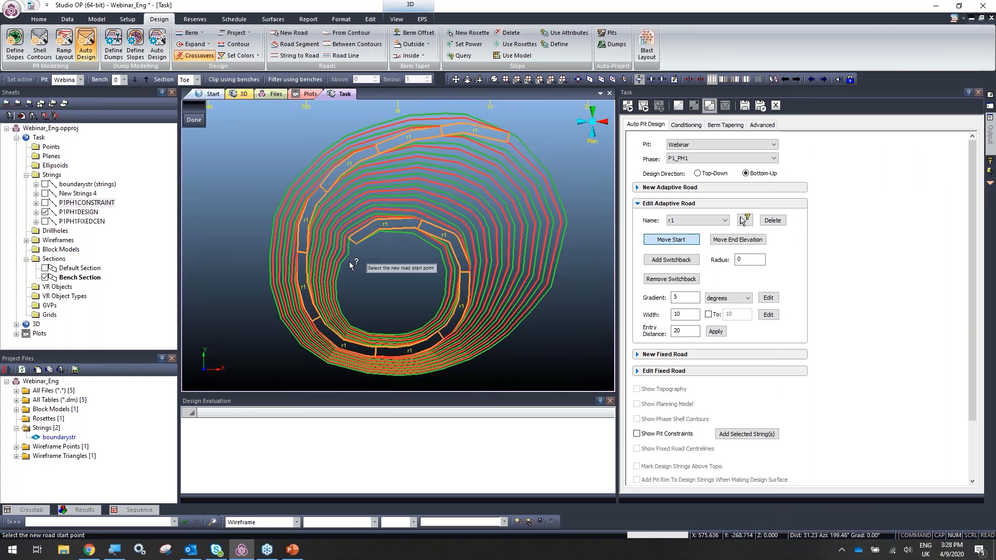
left_click(346, 252)
scroll(394, 254, "up", 3)
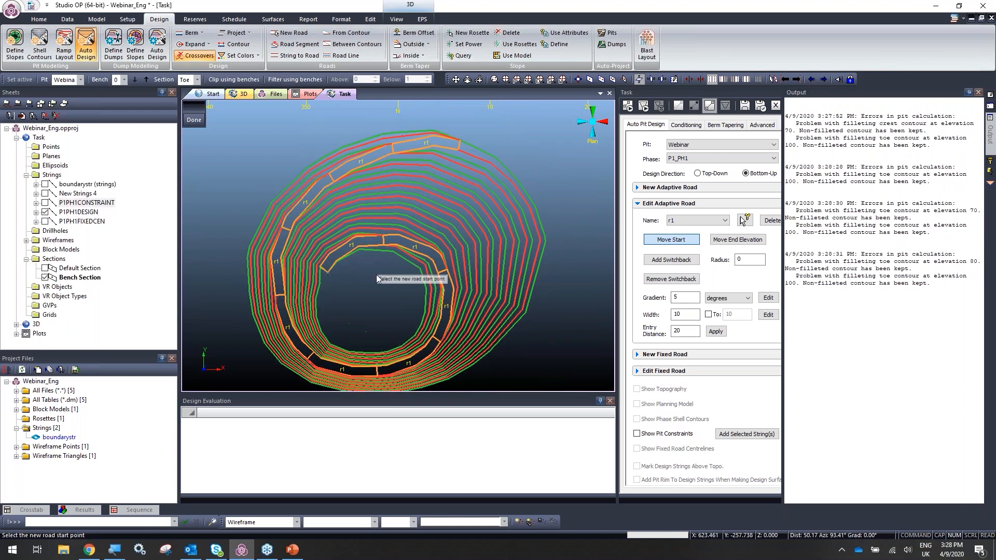
left_click(439, 242)
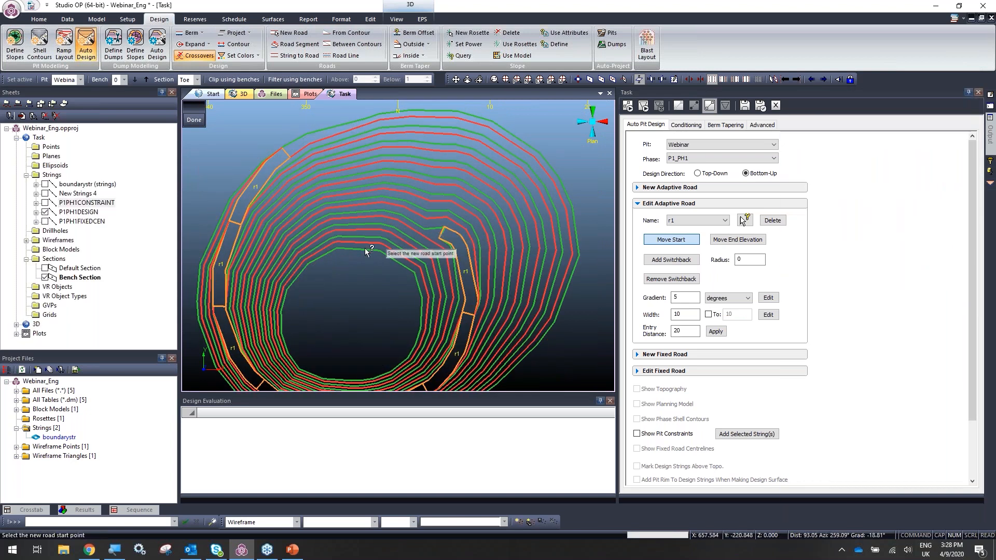
left_click(340, 254)
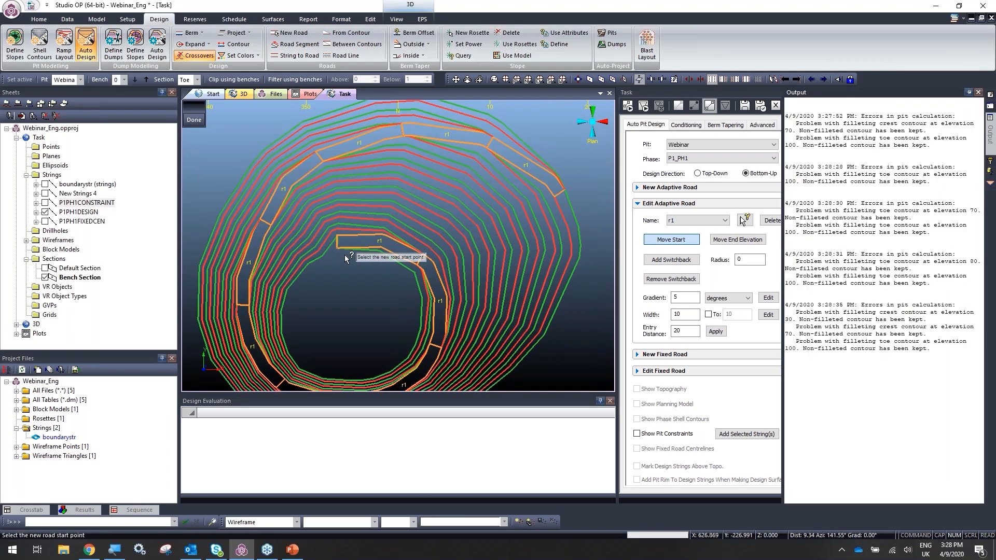
scroll(339, 263, "down", 2)
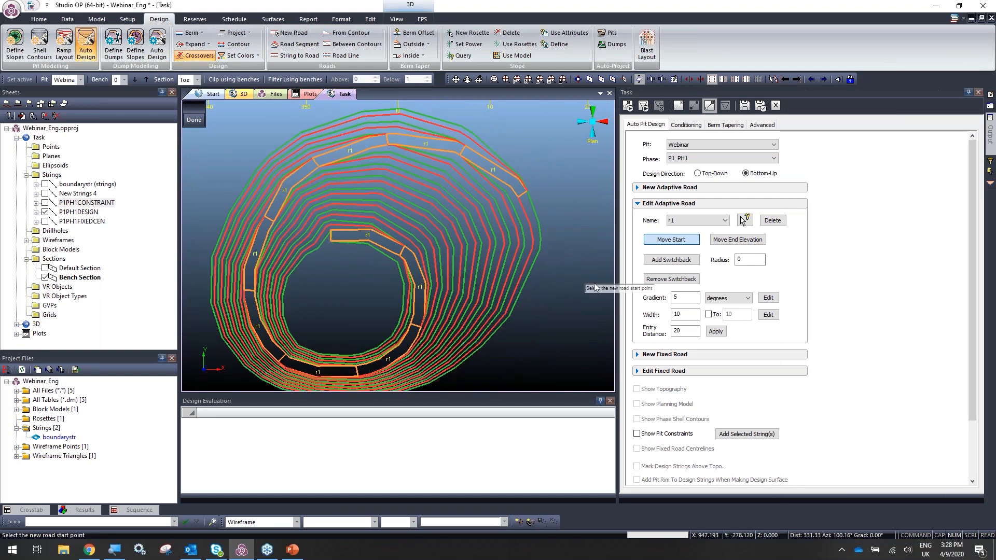
Move the end elevation of road r1 down to the first bench above the pit bottom, at elevation 10.
left_click(727, 241)
middle_click_drag(436, 264, 472, 234)
scroll(470, 232, "up", 5)
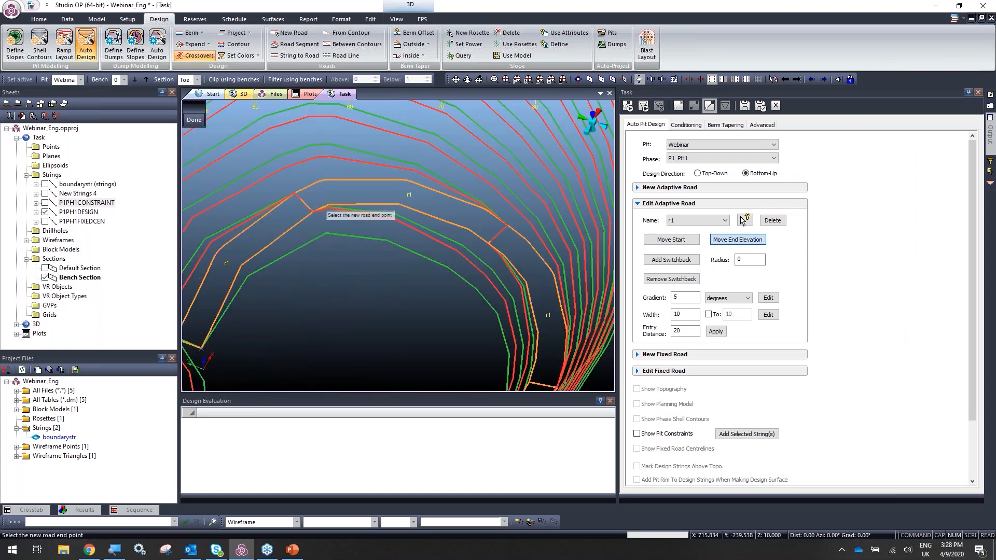
left_click(315, 203)
scroll(316, 203, "down", 4)
middle_click_drag(323, 202, 296, 210)
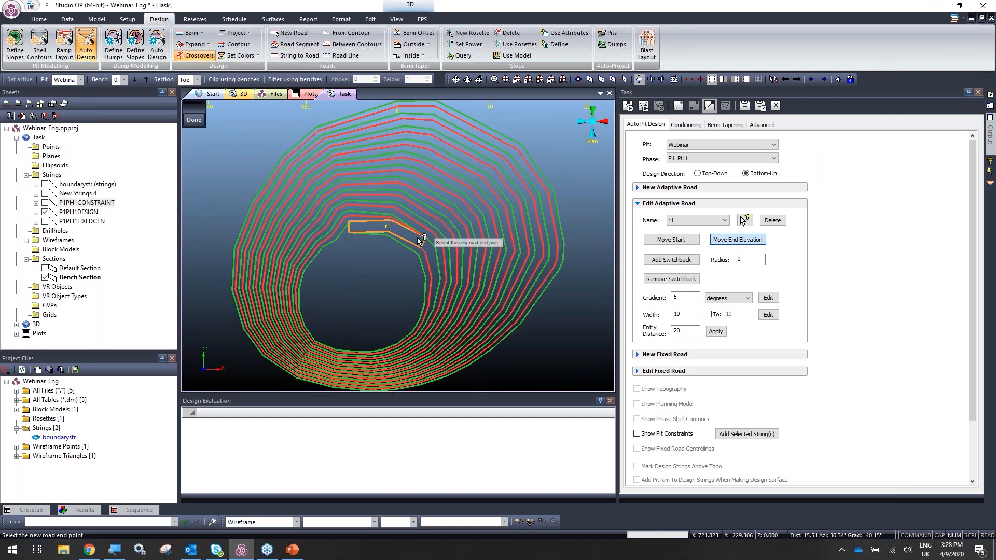
middle_click_drag(404, 255, 402, 274)
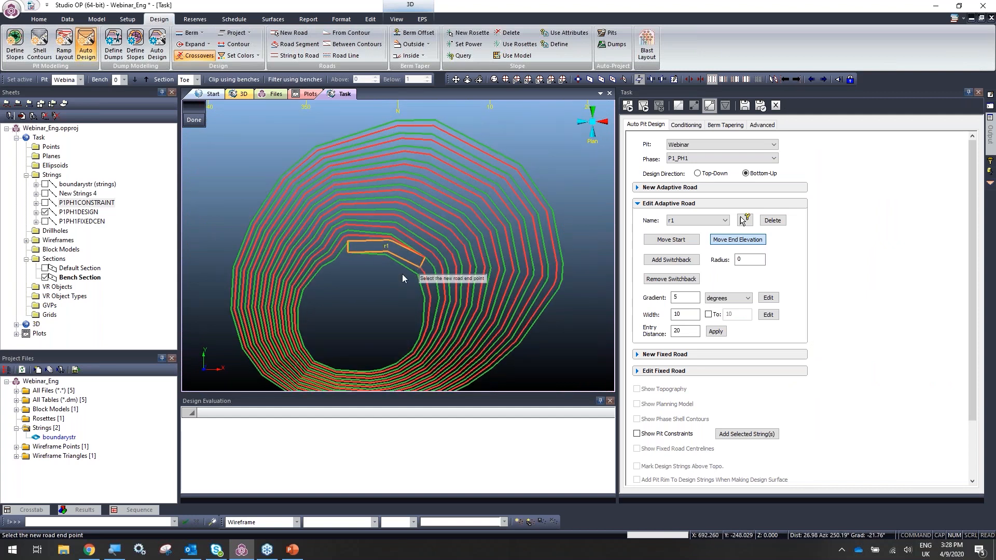
Extend road r1 several benches up the pit wall by moving its end elevation to a mid-height bench contour.
scroll(403, 274, "up", 4)
left_click_drag(400, 263, 459, 285, "shift")
middle_click_drag(452, 281, 438, 277)
mouse_move(438, 276)
left_mouse_down("shift")
mouse_move(456, 254)
mouse_move(444, 258)
left_mouse_up("shift")
scroll(443, 257, "down", 3)
middle_click_drag(427, 260, 407, 280)
left_click_drag(406, 280, 452, 248, "shift")
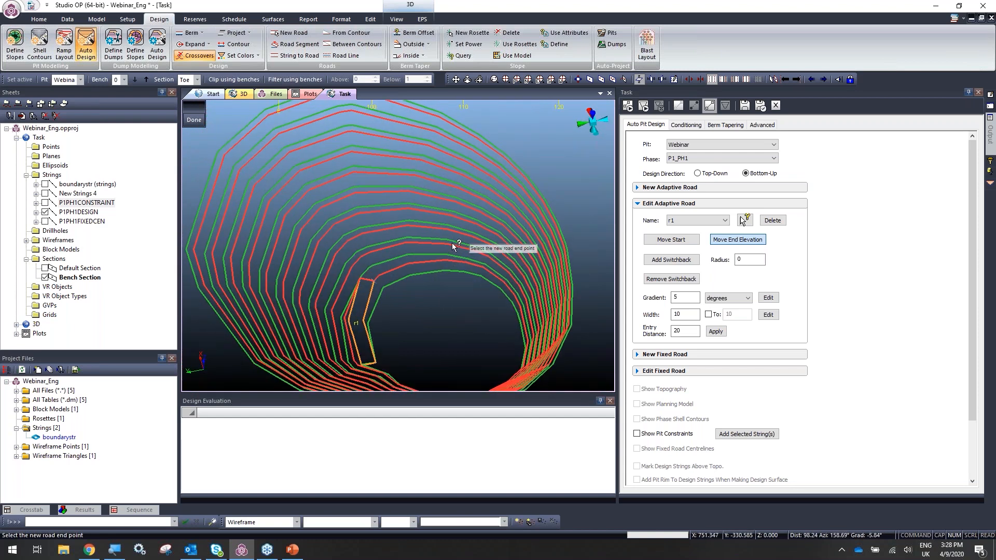
middle_click_drag(448, 253, 406, 263)
left_click_drag(406, 264, 478, 253, "shift")
left_click(450, 246)
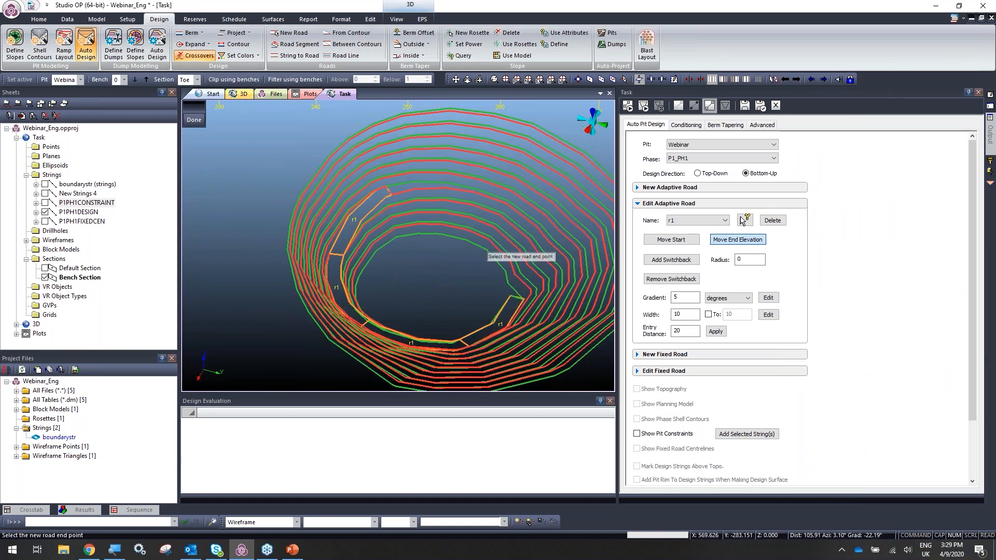
Raise the end elevation of road r1 bench by bench toward the pit rim, finishing at elevation 90.
left_click(493, 182)
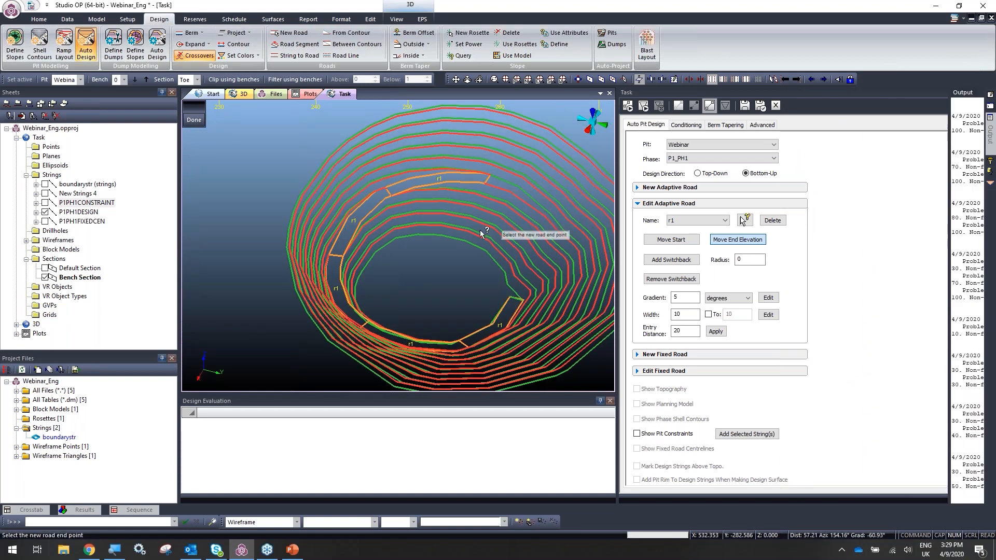
left_click_drag(475, 236, 518, 208, "shift")
left_click(512, 186)
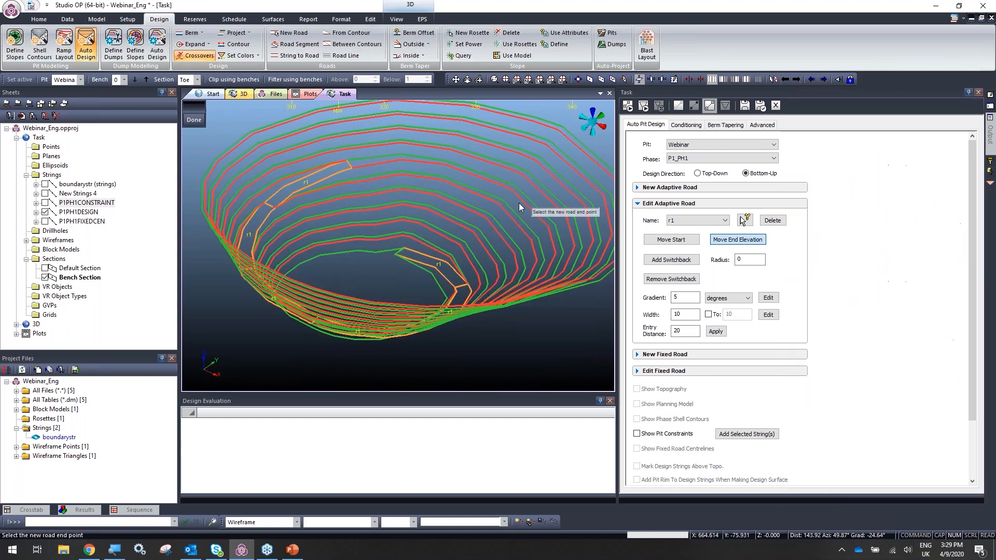
left_click(562, 185)
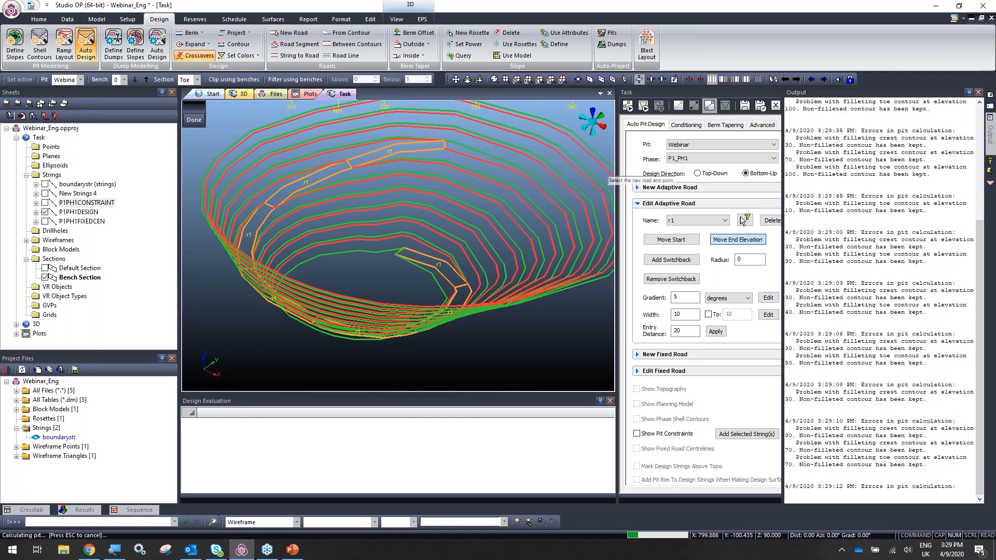
Move the end elevation of adaptive road r1 up to the bench contour at elevation 100.
left_click_drag(549, 207, 487, 226, "shift")
left_click(538, 165)
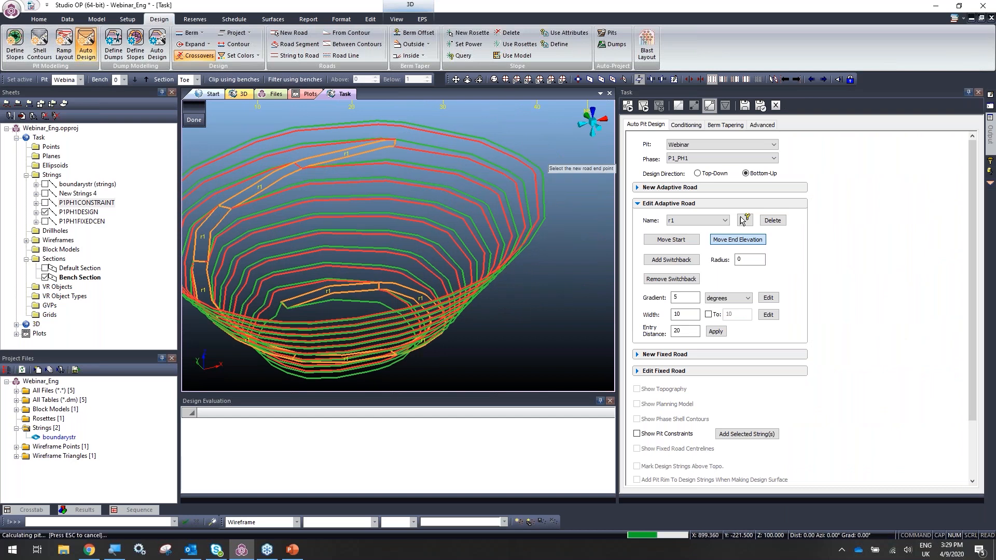
left_click_drag(519, 168, 669, 269, "shift")
key("Escape")
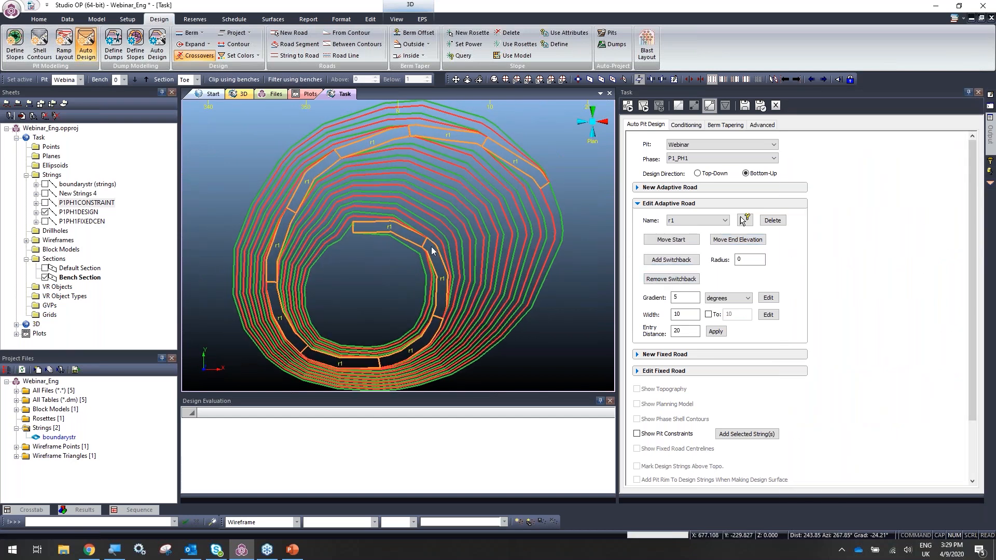
Add a switchback with radius 0 to road r1 on the pit's upper wall and inspect the turn.
left_click(671, 260)
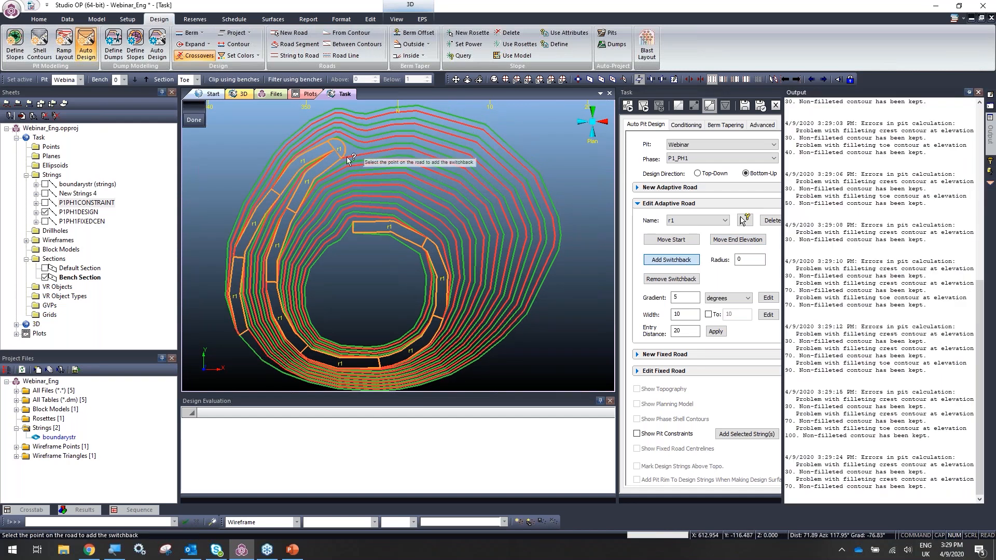
scroll(373, 187, "up", 5)
scroll(335, 220, "down", 5)
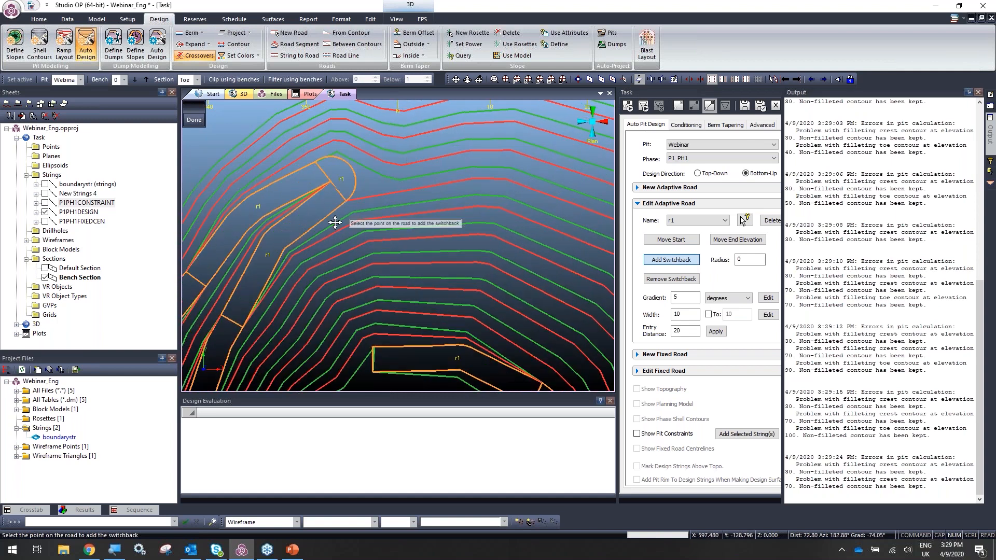
scroll(349, 203, "up", 5)
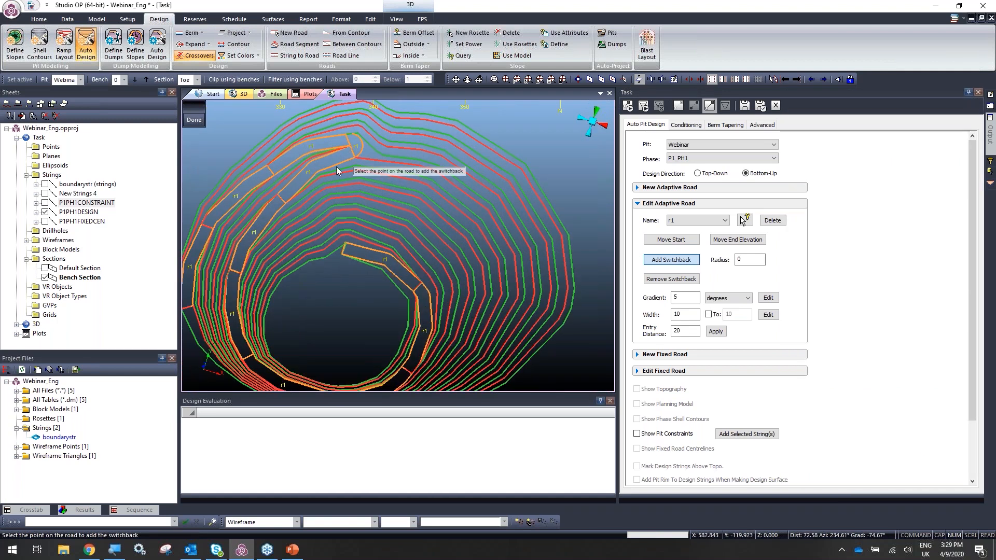
scroll(349, 201, "up", 3)
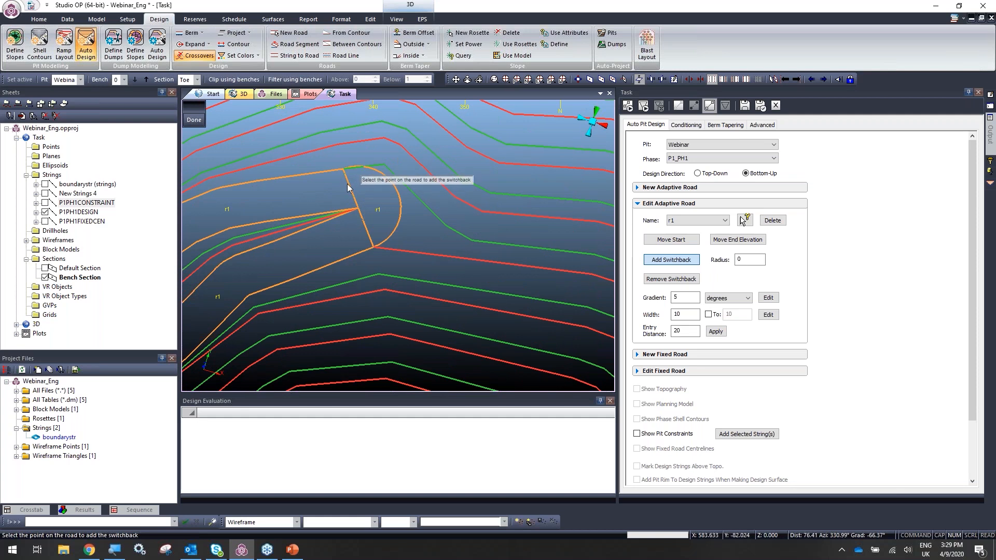
middle_click_drag(351, 193, 359, 231)
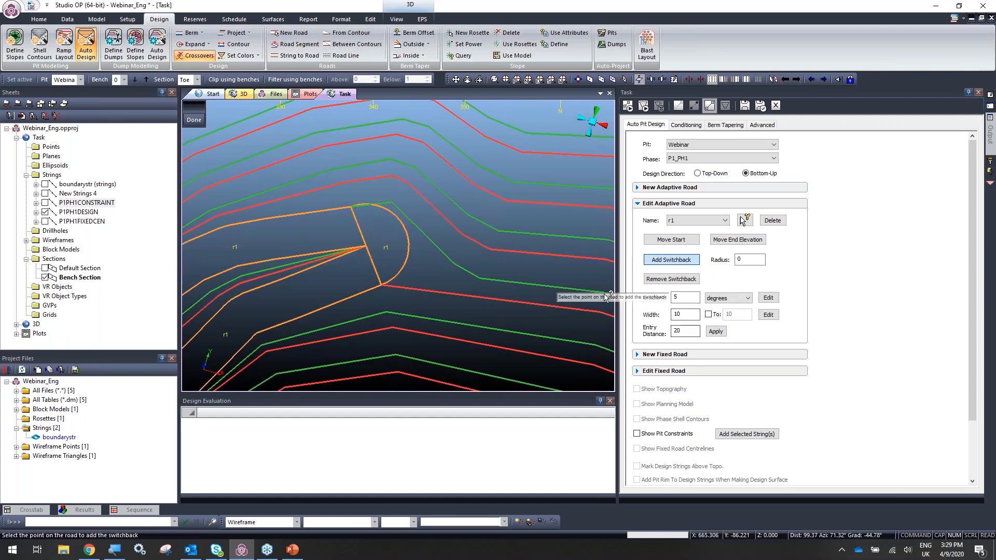
middle_click_drag(484, 270, 513, 275)
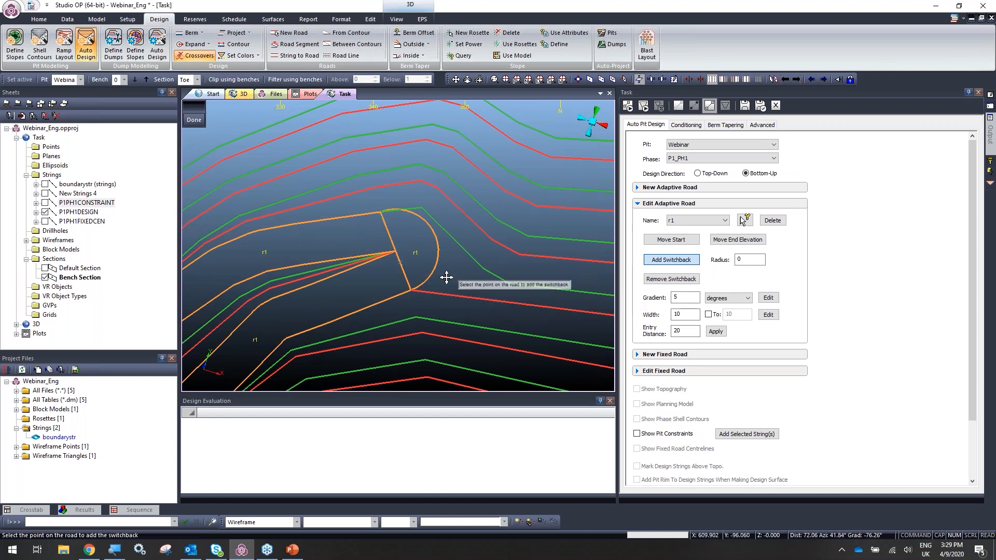
Remove the switchback from road r1 and add one with radius 7 at the same point.
left_click(693, 279)
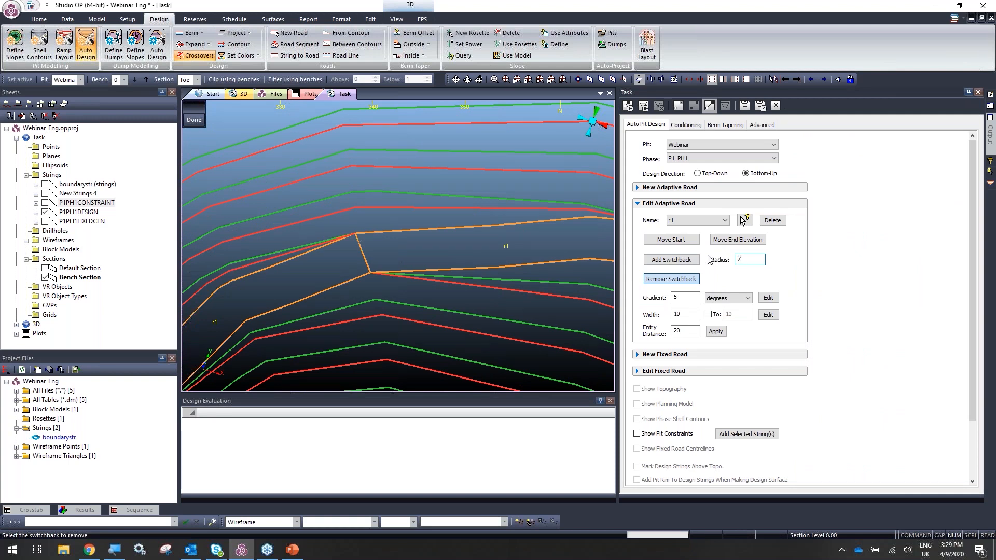
left_click(687, 259)
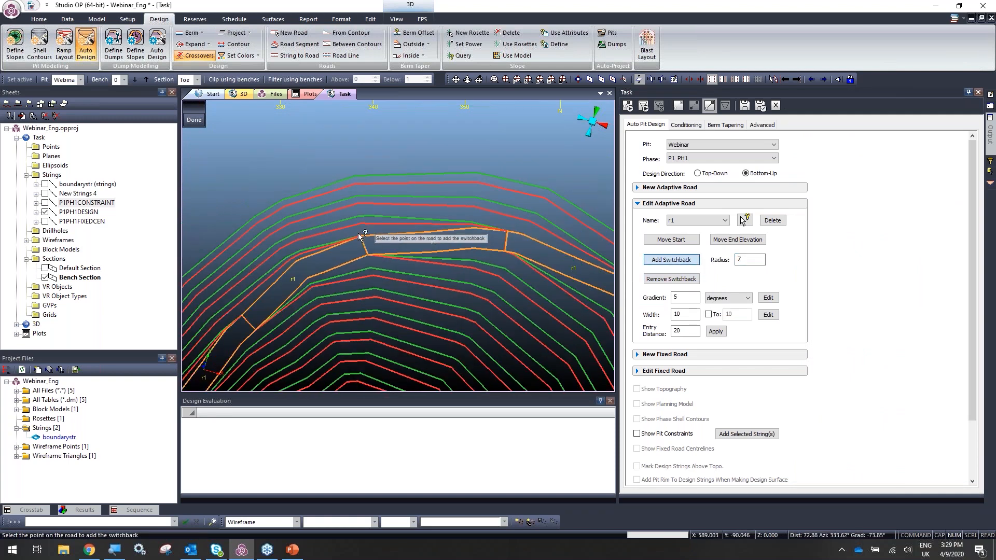
left_click(359, 237)
scroll(350, 212, "down", 4)
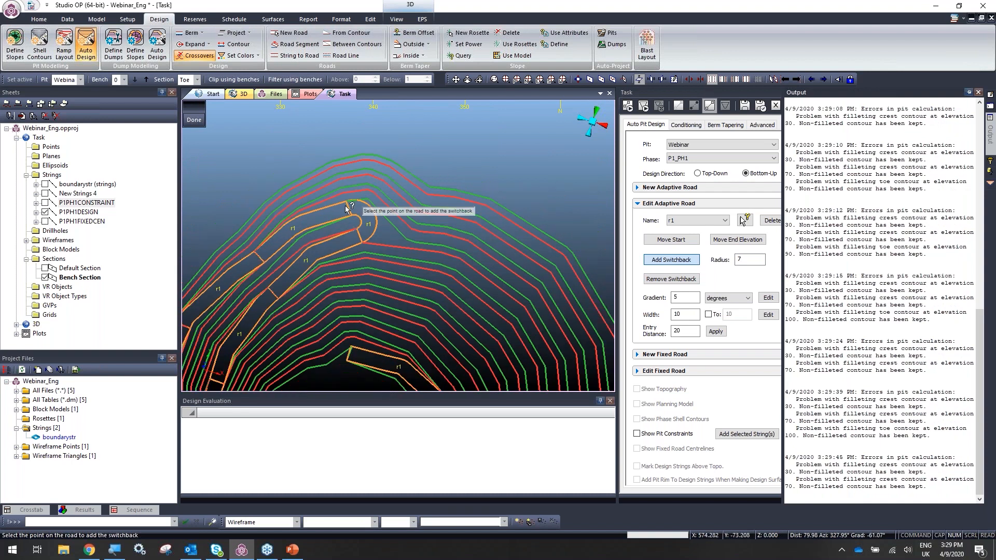
scroll(355, 218, "down", 2)
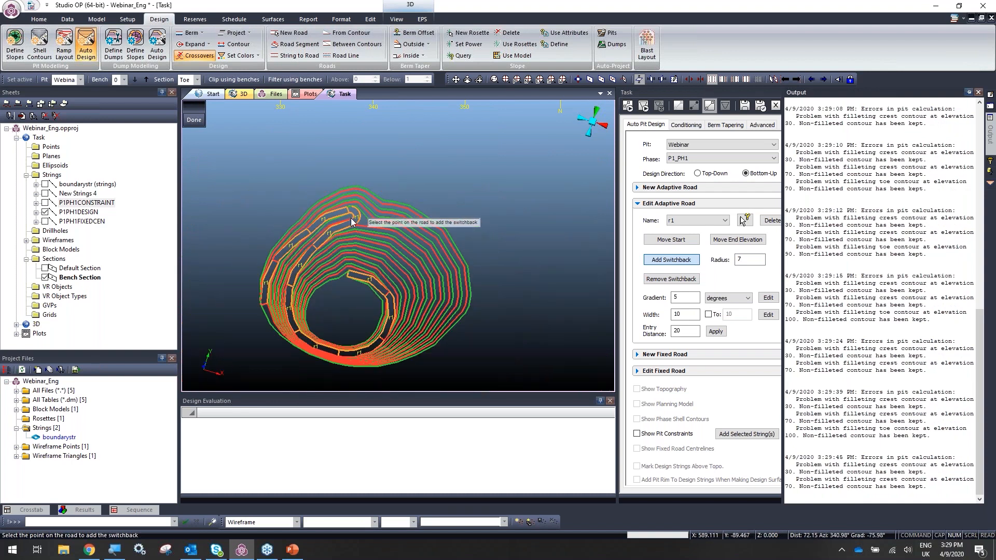
scroll(361, 228, "up", 3)
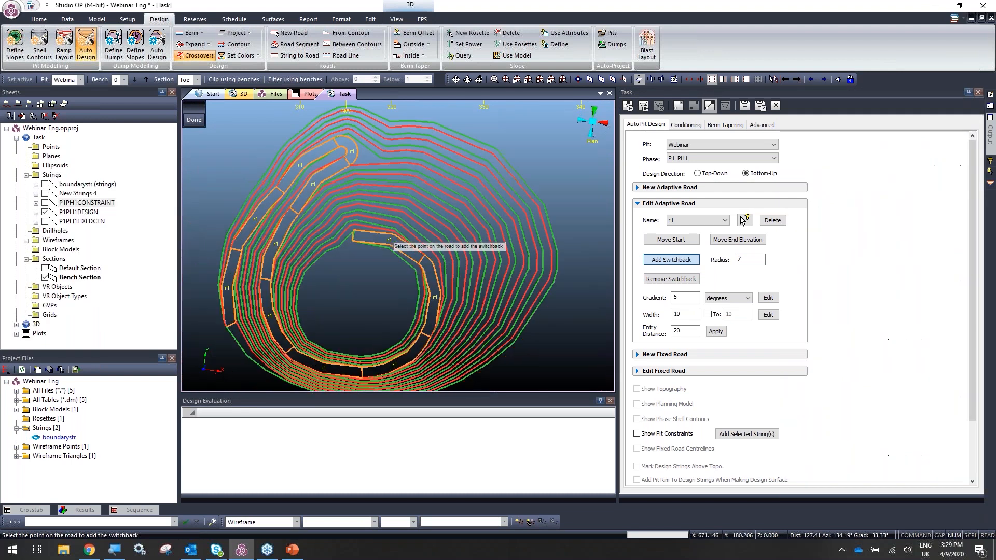
scroll(379, 237, "down", 2)
scroll(371, 234, "up", 3)
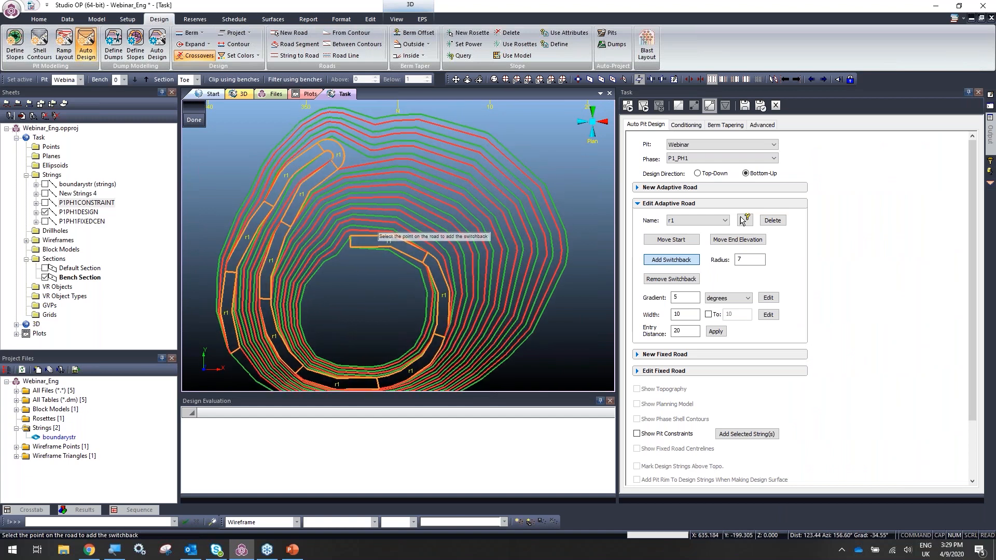
Move the start point of road r1 counterclockwise along the contour around the pit floor.
left_click(675, 260)
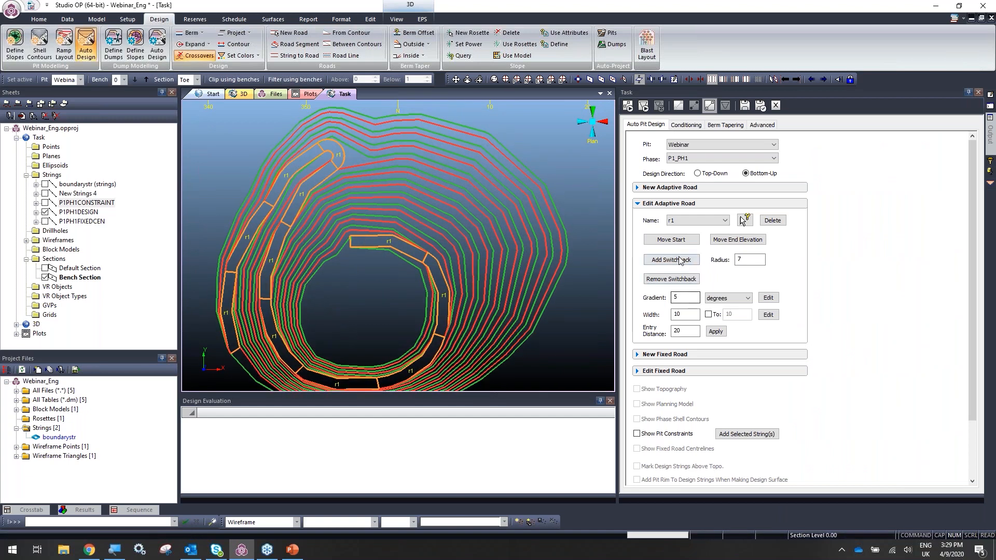
left_click(674, 241)
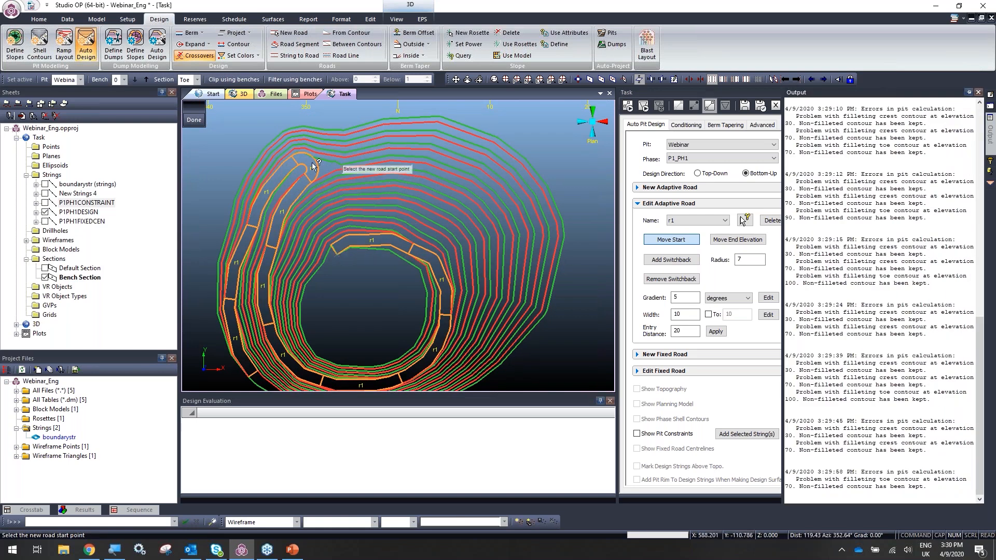
middle_click_drag(358, 245, 325, 241)
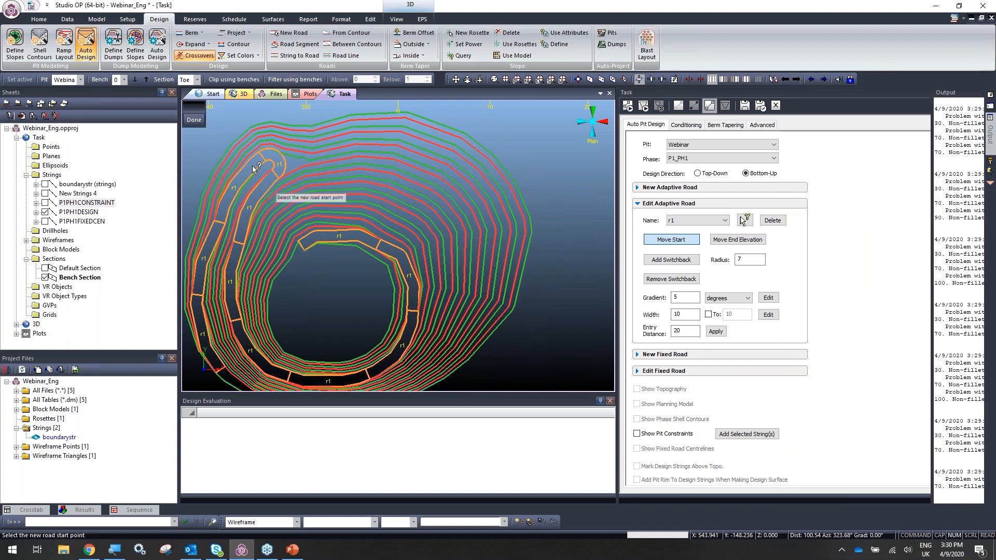
middle_click_drag(298, 182, 339, 191)
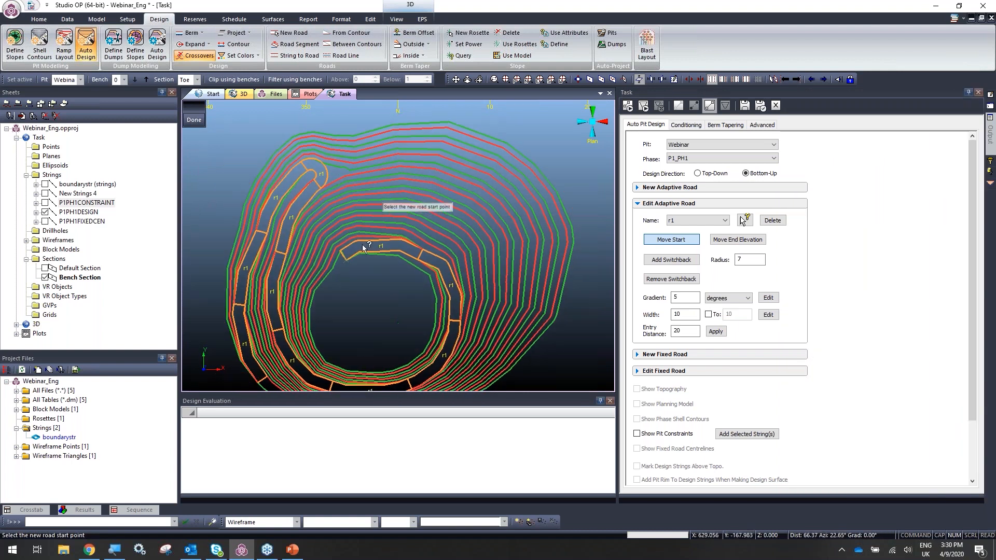
left_click(335, 270)
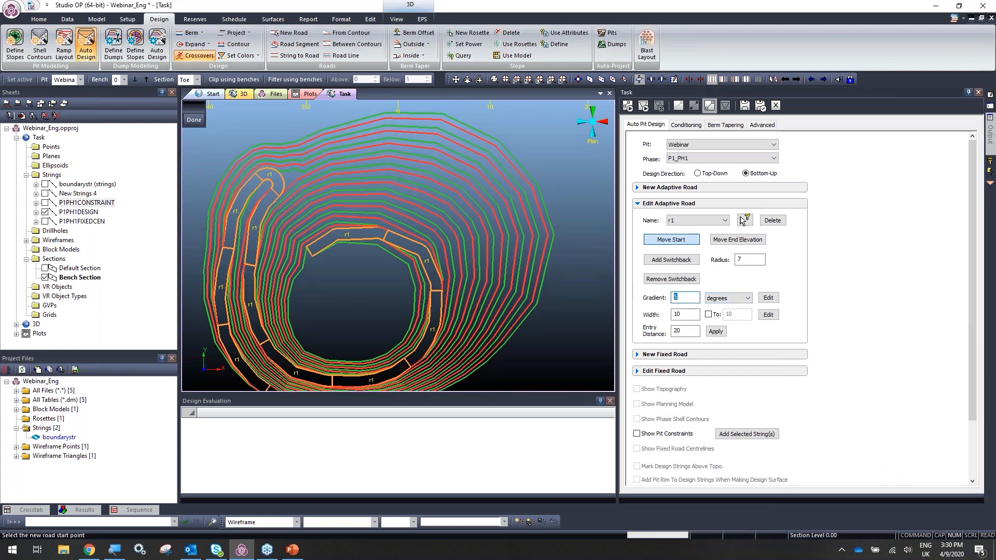
Apply a 15 % gradient to road r1 from its start at the pit floor to its upper end.
left_click_drag(401, 270, 474, 265, "shift")
left_click_drag(680, 297, 644, 303)
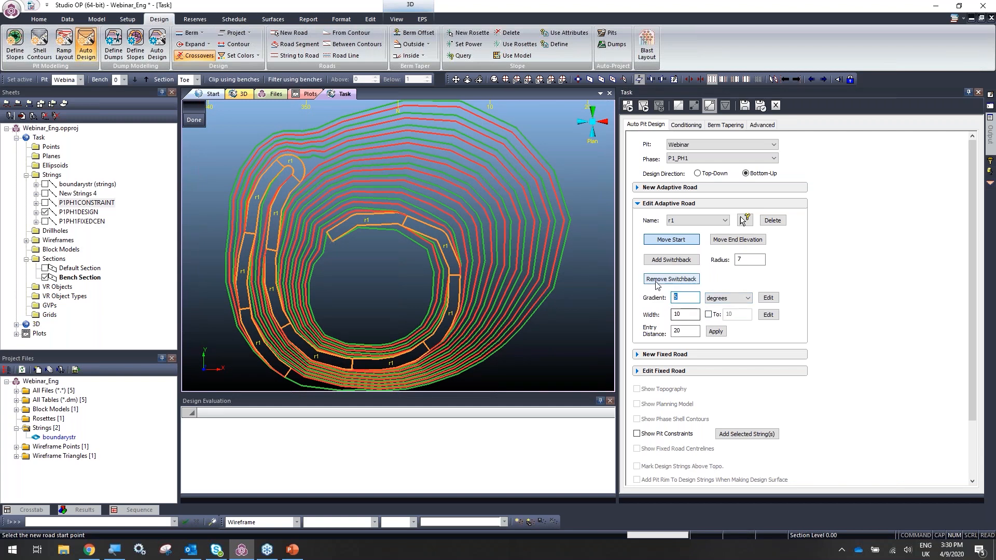
left_click(728, 300)
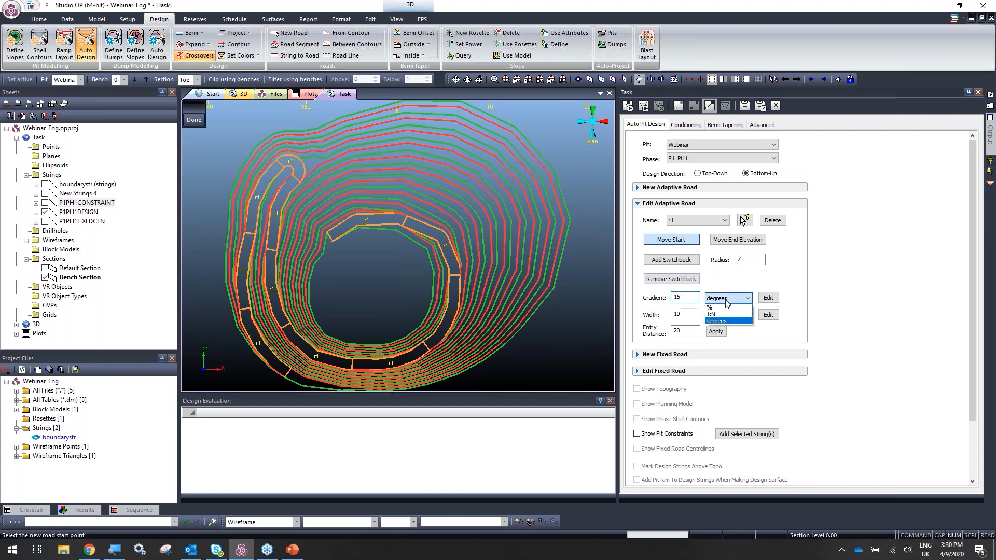
left_click(720, 308)
left_click(770, 299)
scroll(355, 249, "up", 2)
scroll(332, 242, "up", 3)
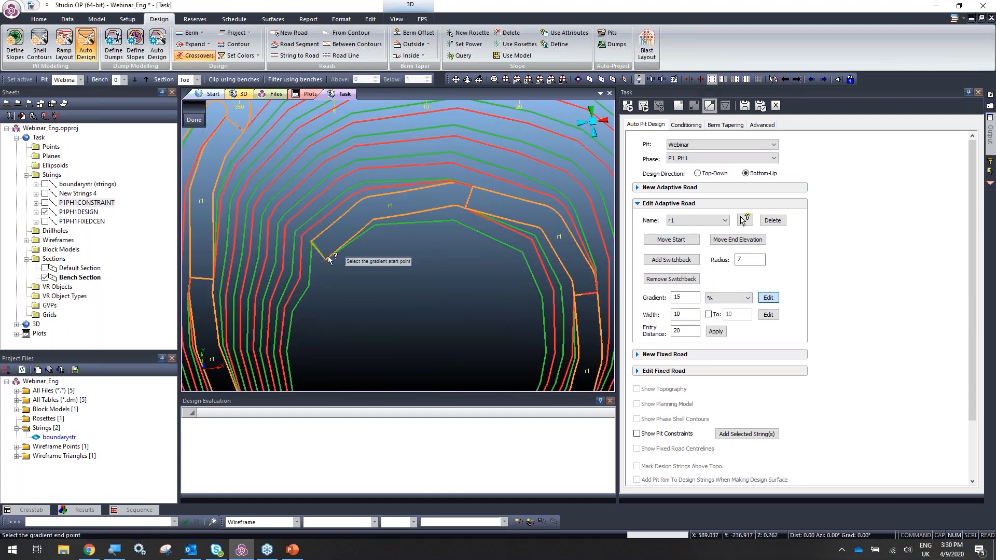
scroll(366, 255, "down", 5)
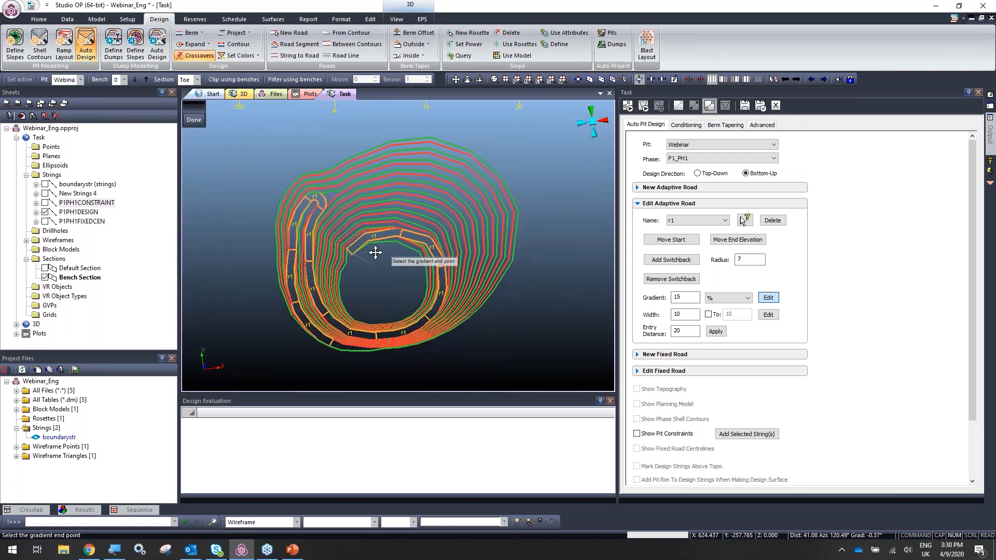
left_click(334, 328)
left_click_drag(387, 302, 446, 270, "shift")
scroll(449, 269, "up", 3)
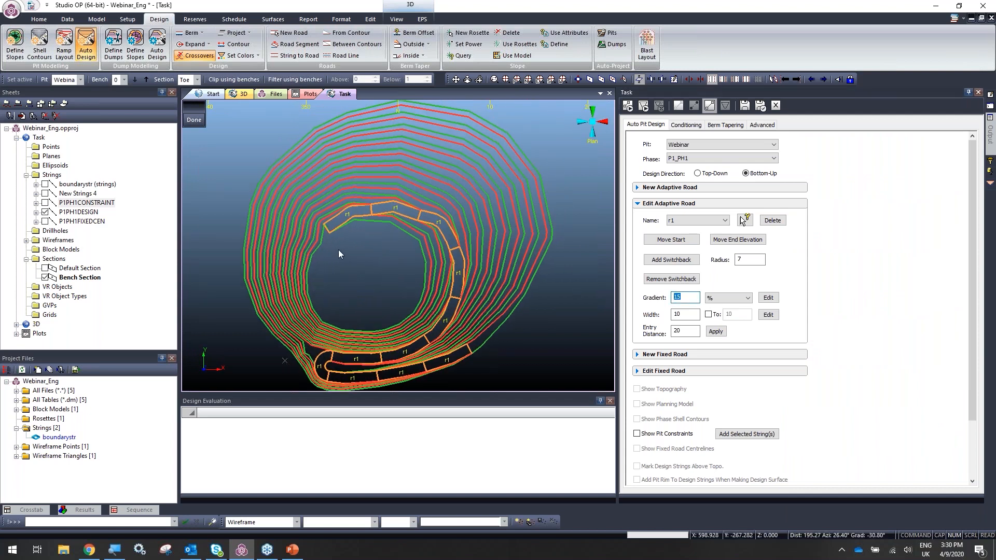
Try a width of 20 on the section of road r1 beginning at the pit floor.
middle_click_drag(359, 244, 352, 250)
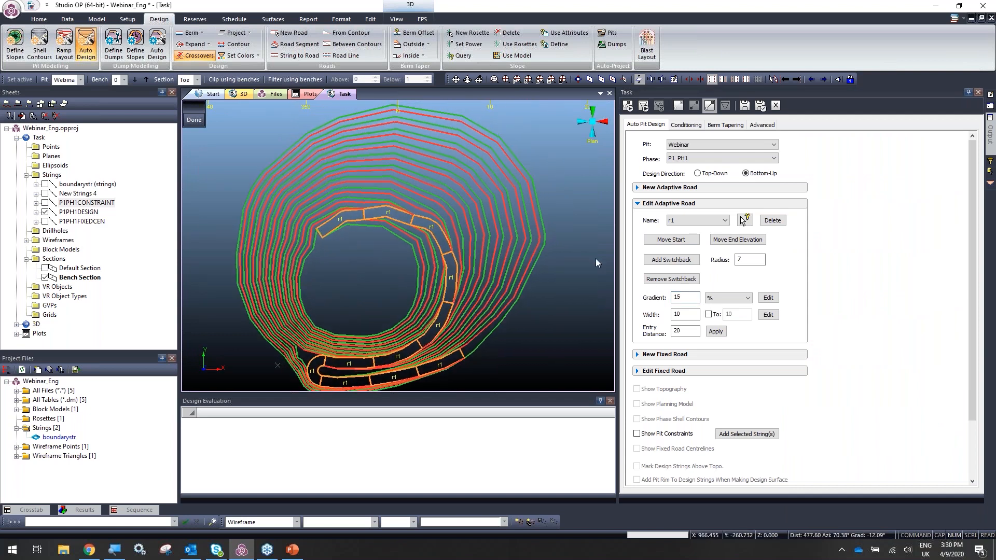
middle_click_drag(422, 287, 367, 289)
left_click_drag(367, 288, 378, 276, "shift")
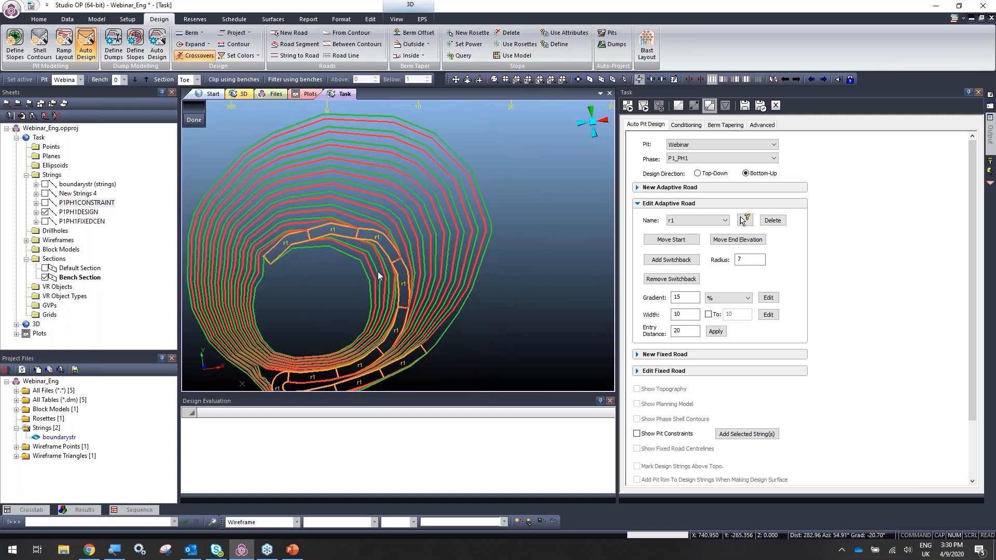
double_click(678, 314)
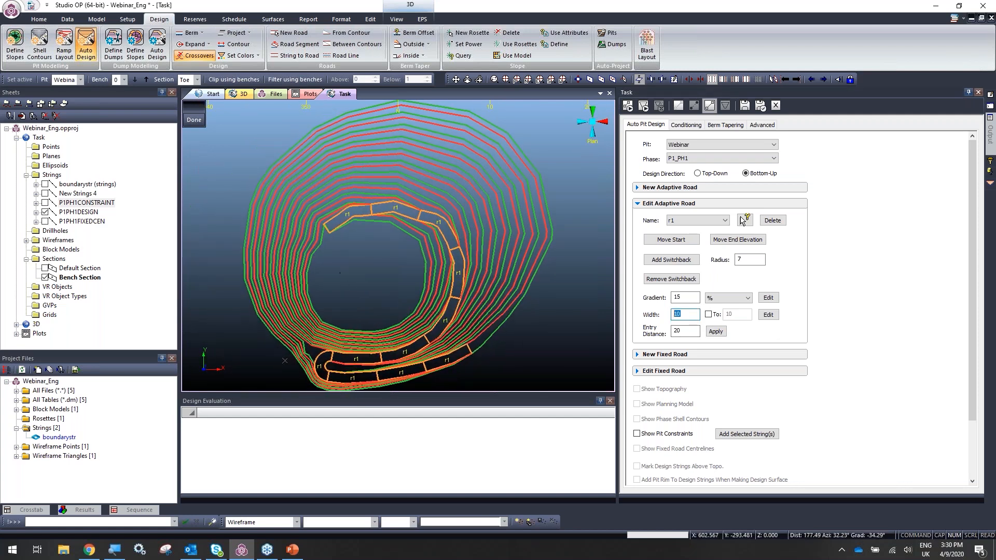
middle_click_drag(340, 273, 379, 288)
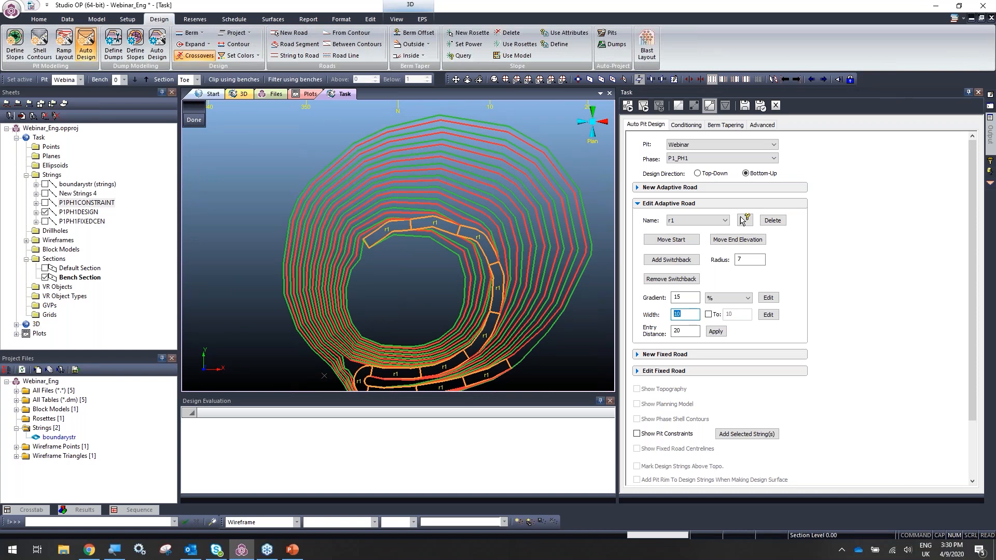
middle_click_drag(522, 272, 528, 264)
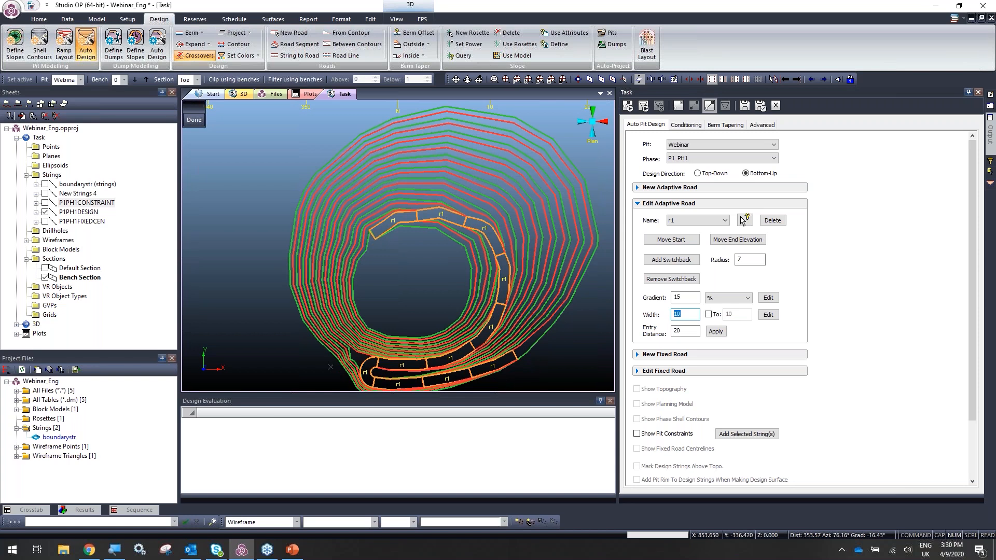
left_click(768, 315)
scroll(410, 242, "up", 5)
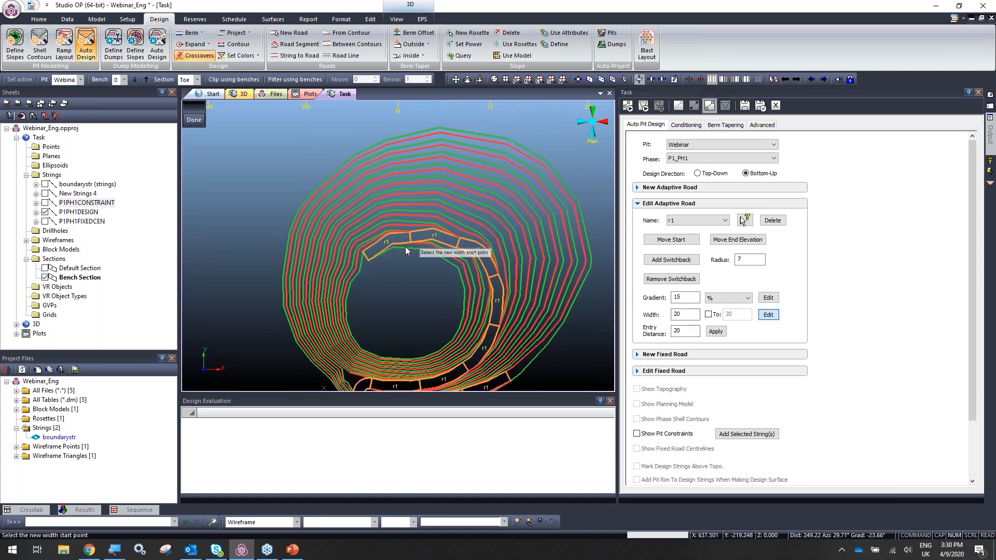
middle_click_drag(390, 260, 354, 261)
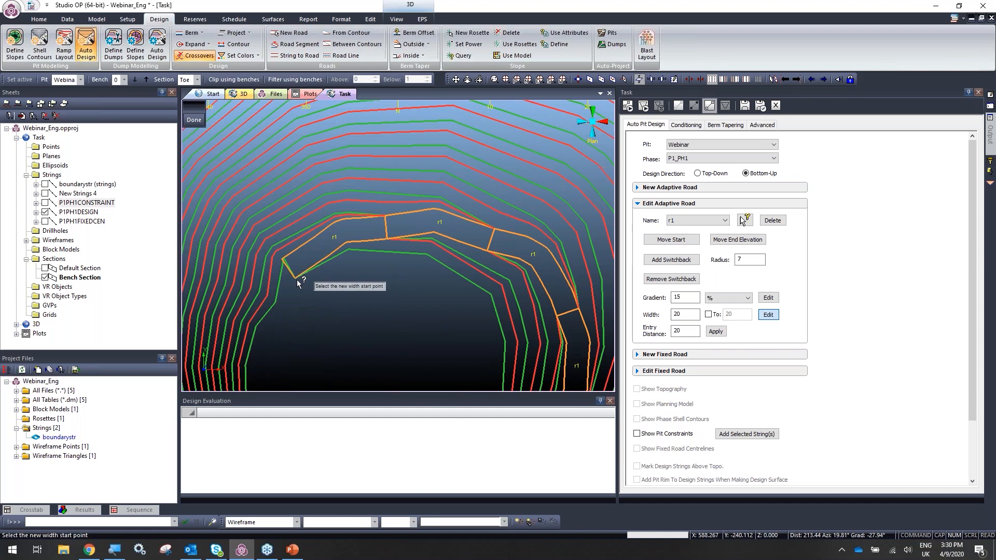
middle_click_drag(449, 274, 353, 267)
left_click(390, 249)
scroll(387, 248, "down", 4)
left_click_drag(366, 265, 351, 229, "shift")
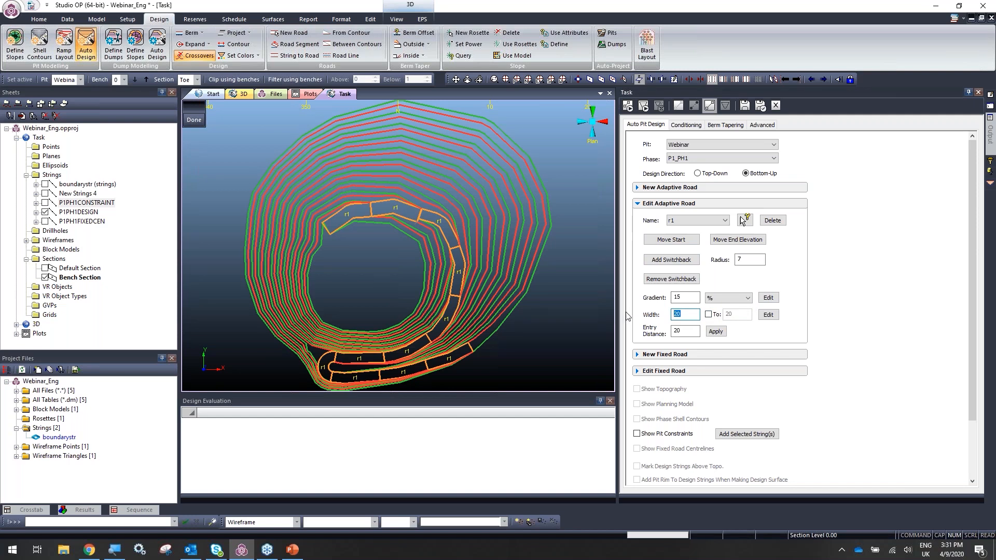
Apply a width of 15 to road r1 starting from its beginning at the pit floor.
left_click(767, 316)
scroll(372, 220, "up", 3)
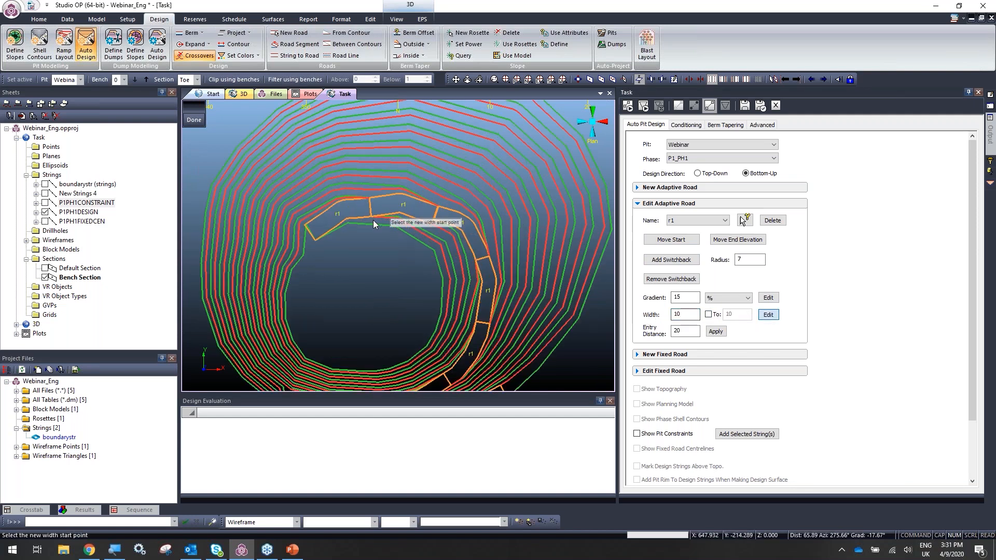
scroll(373, 220, "up", 1)
middle_click_drag(372, 220, 377, 245)
double_click(677, 314)
type("15")
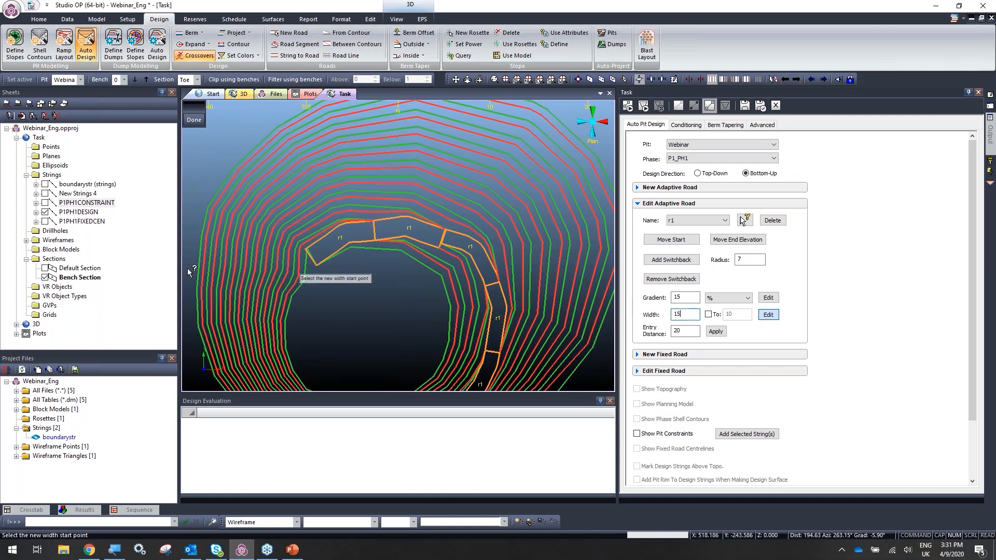
left_click(316, 265)
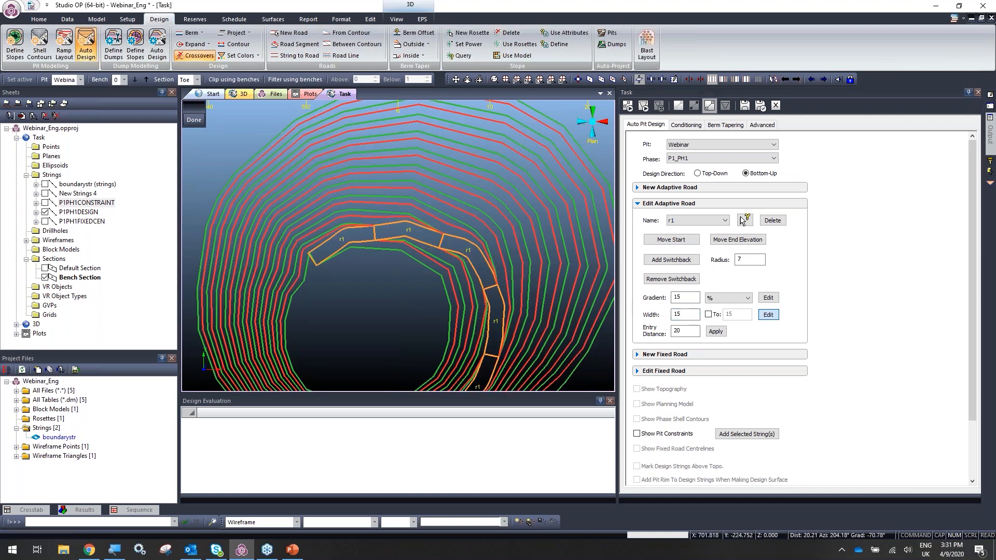
scroll(411, 269, "down", 3)
mouse_move(411, 269)
left_mouse_down("shift")
mouse_move(384, 224)
mouse_move(410, 267)
left_mouse_up("shift")
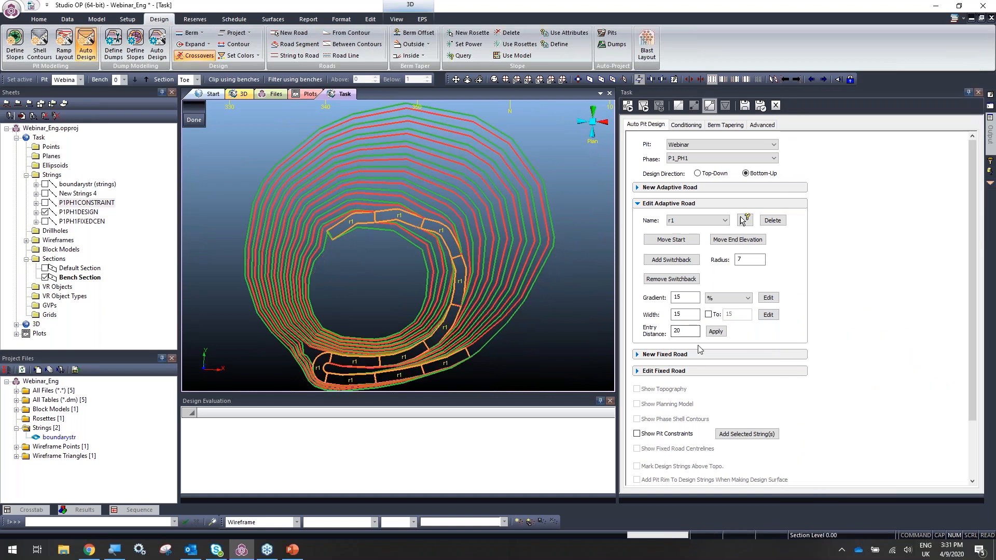
Set the entry distance of road r1 to 70 while checking its start at the pit floor.
double_click(678, 331)
scroll(280, 218, "up", 1)
scroll(328, 233, "up", 8)
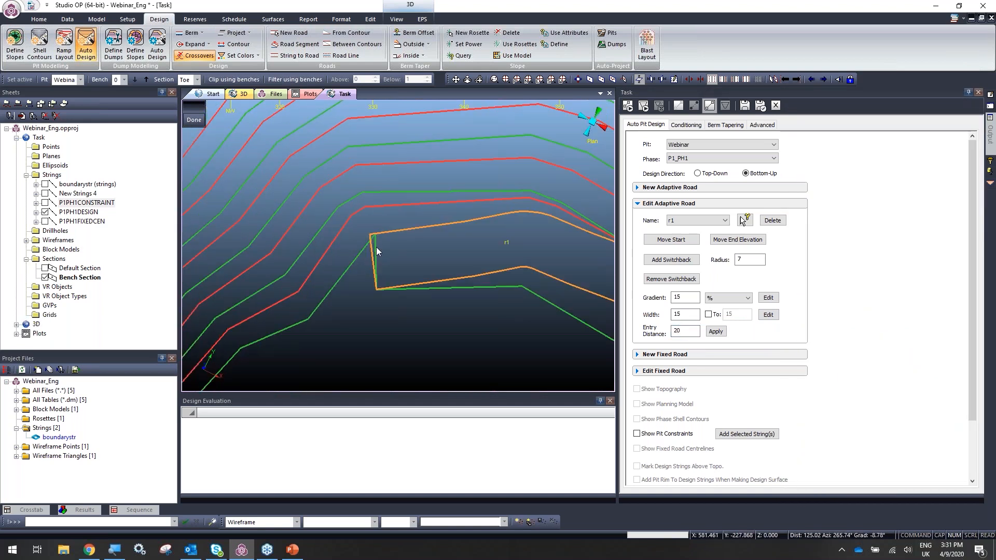
middle_click_drag(362, 264, 316, 268)
scroll(298, 262, "down", 2)
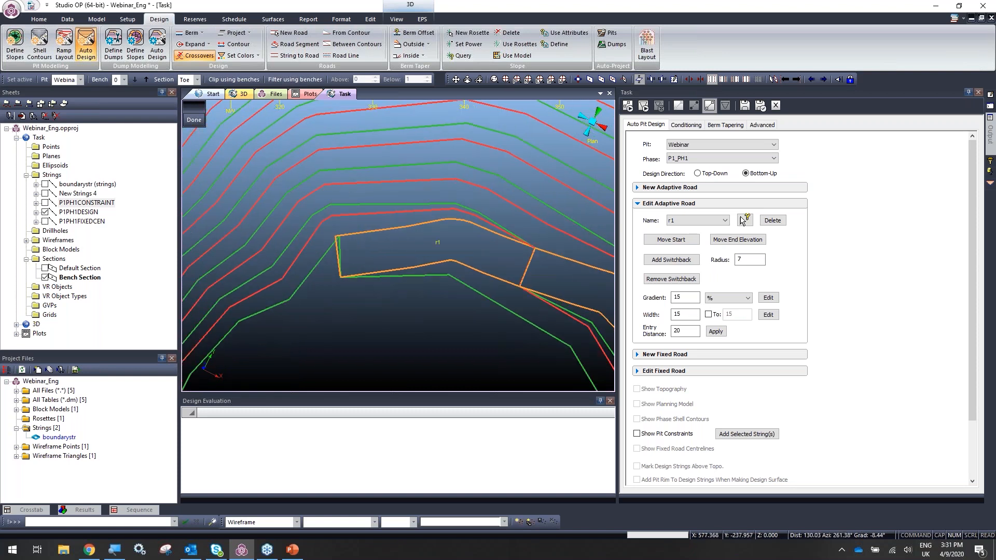
left_click_drag(317, 268, 334, 305, "shift")
middle_click_drag(334, 304, 368, 248)
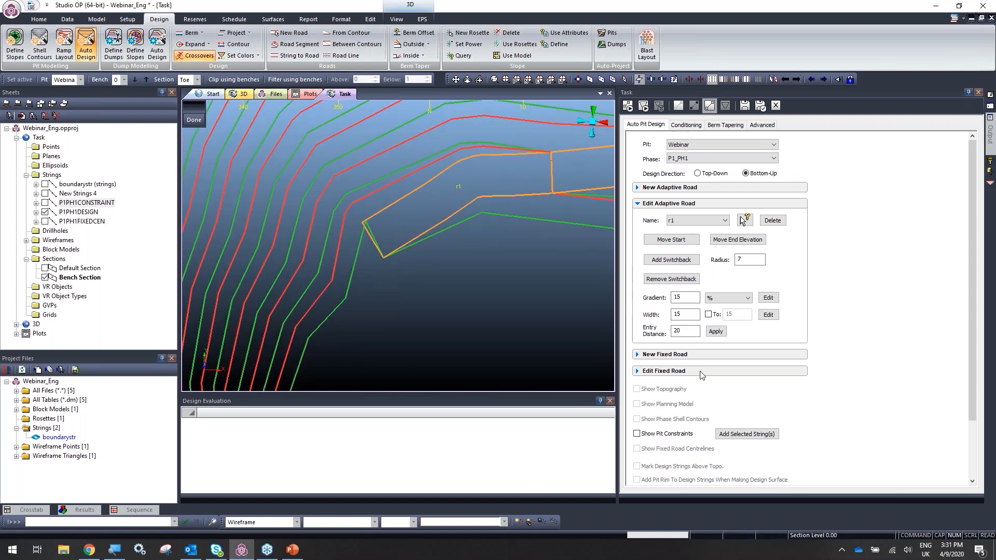
type("70")
key("Return")
Select the pit floor contour and examine how road r1 enters the pit in plan and tilted views.
left_click(370, 224)
scroll(373, 251, "down", 3)
left_click_drag(386, 224, 390, 232)
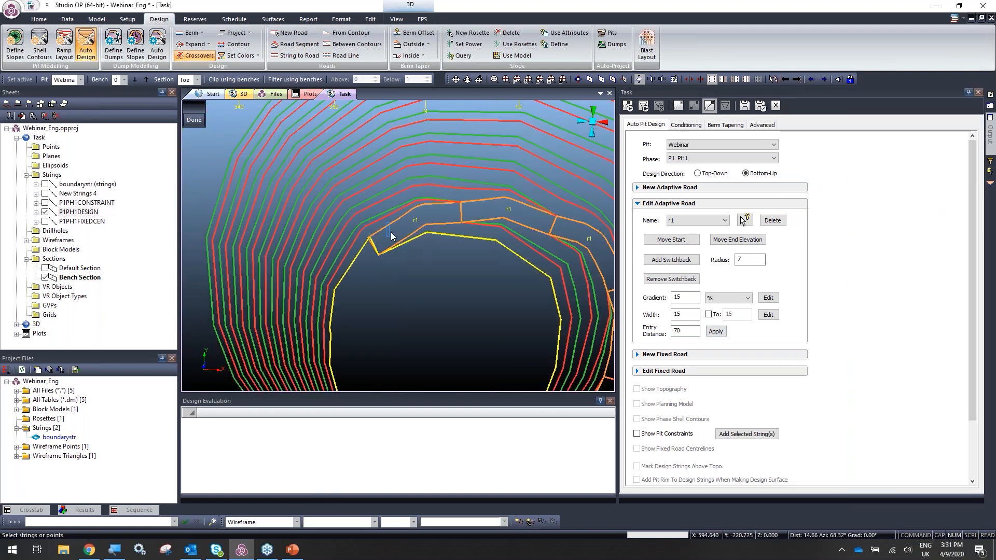
scroll(391, 232, "down", 4)
middle_click_drag(390, 232, 333, 241)
scroll(333, 241, "up", 3)
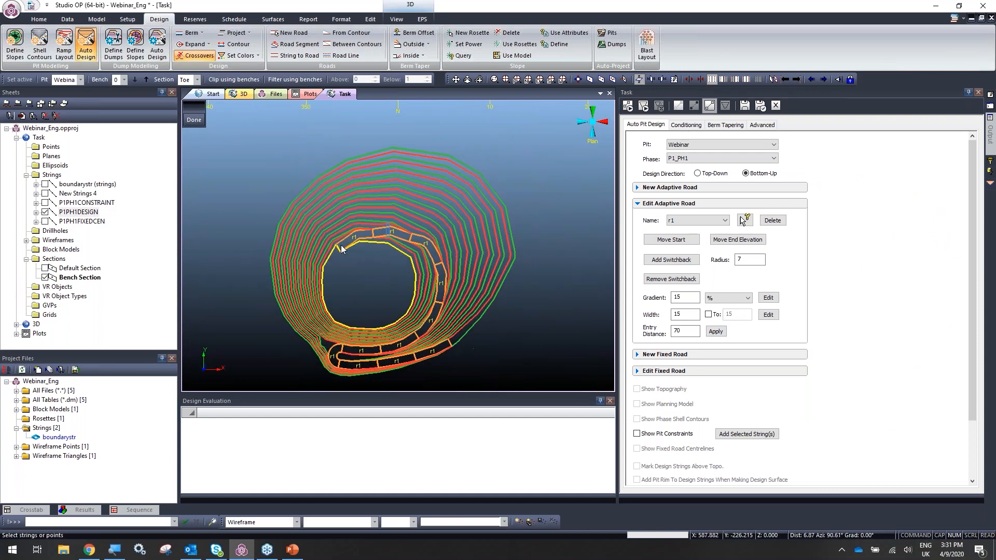
scroll(338, 251, "up", 2)
scroll(374, 258, "down", 5)
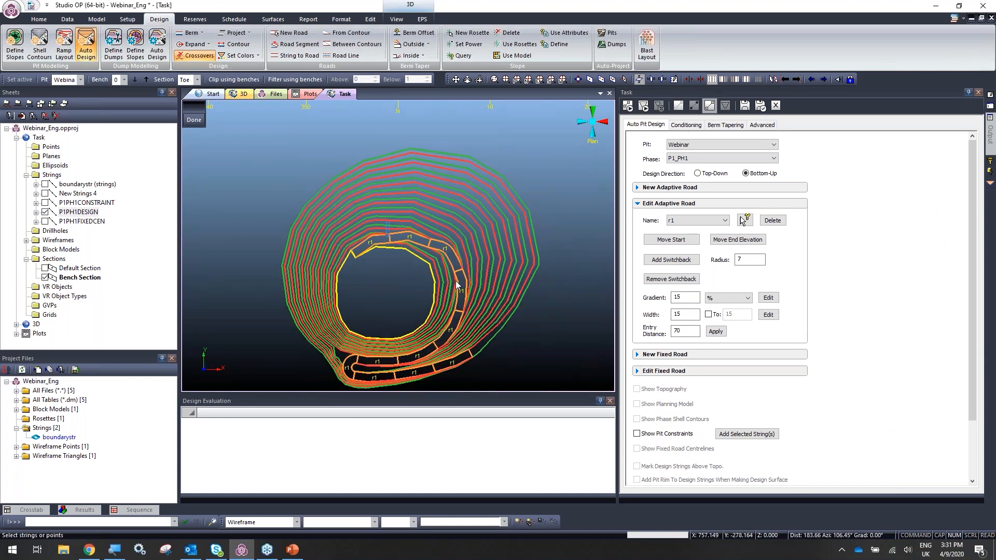
middle_click_drag(459, 274, 464, 267)
left_click_drag(464, 267, 534, 202, "shift")
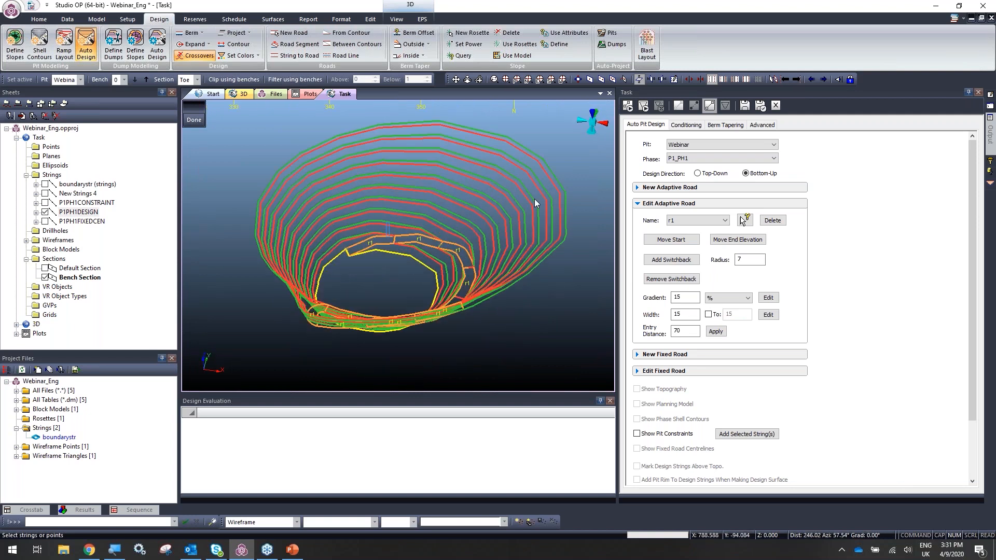
Set the phase default flat road distance to 20 in the berm tapering settings and recalculate the design strings.
left_click(700, 128)
left_click(725, 125)
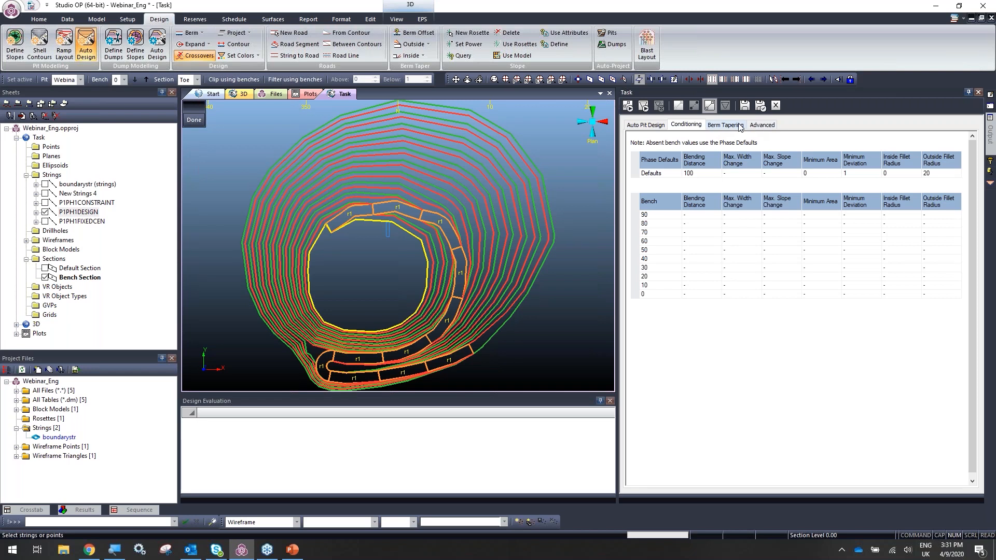
left_click_drag(365, 238, 232, 240, "shift")
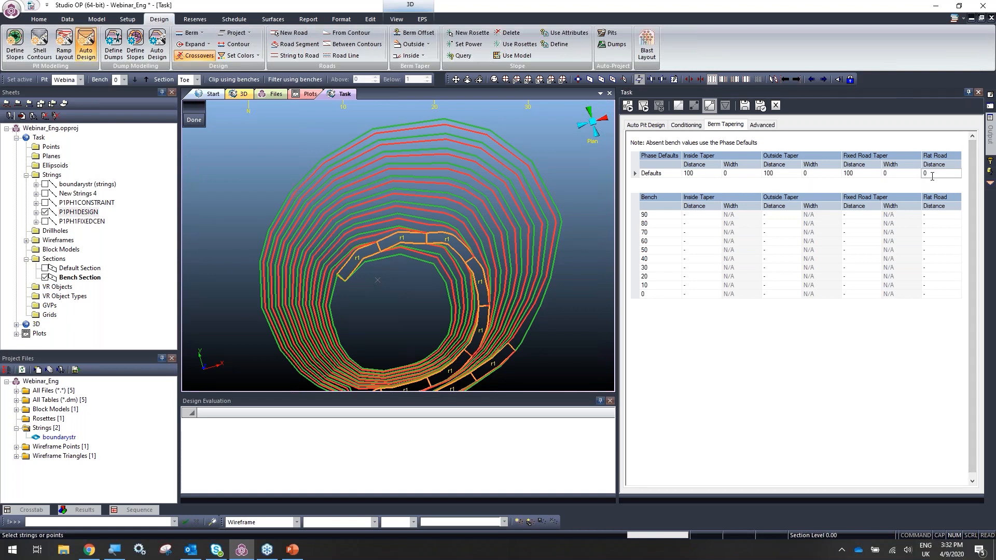
scroll(332, 252, "up", 2)
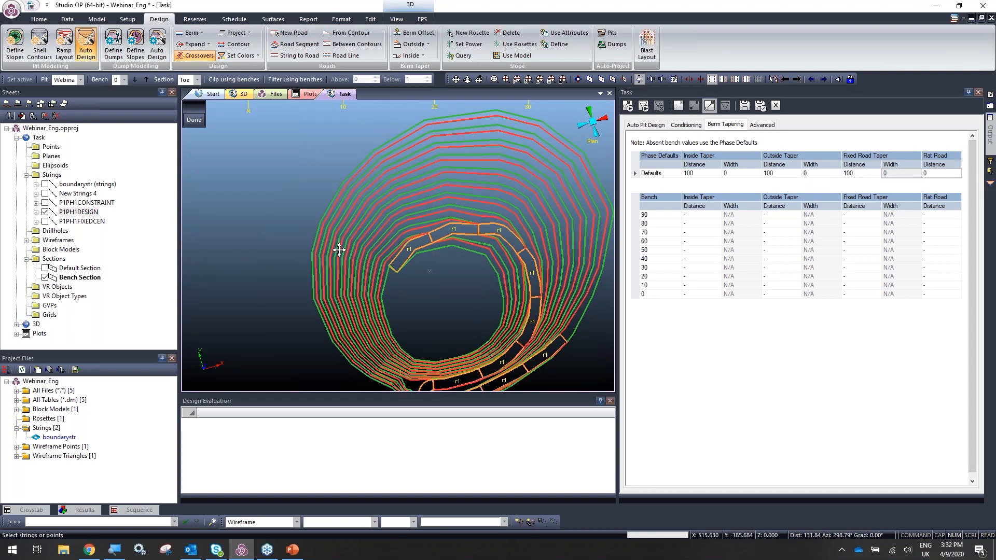
left_click(933, 172)
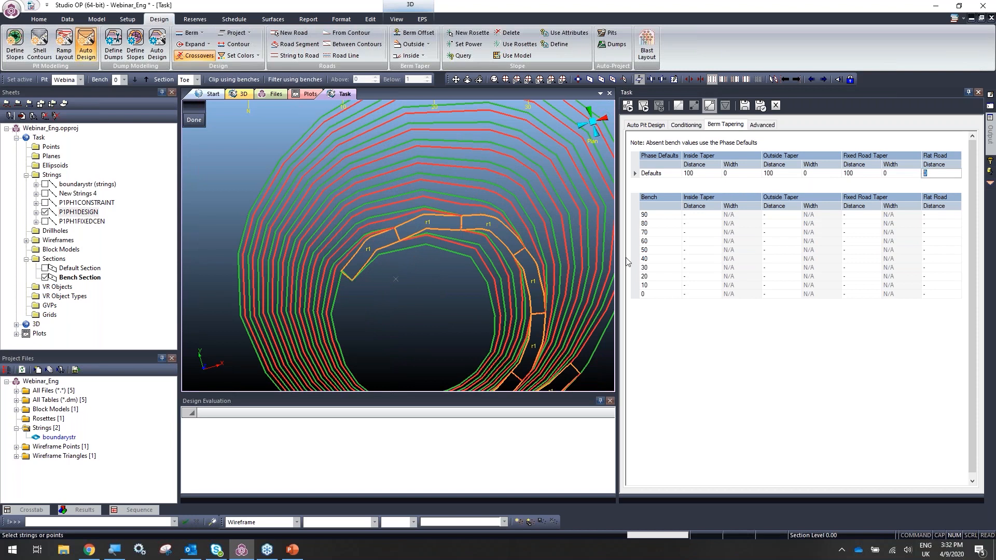
left_click_drag(476, 265, 369, 236, "shift")
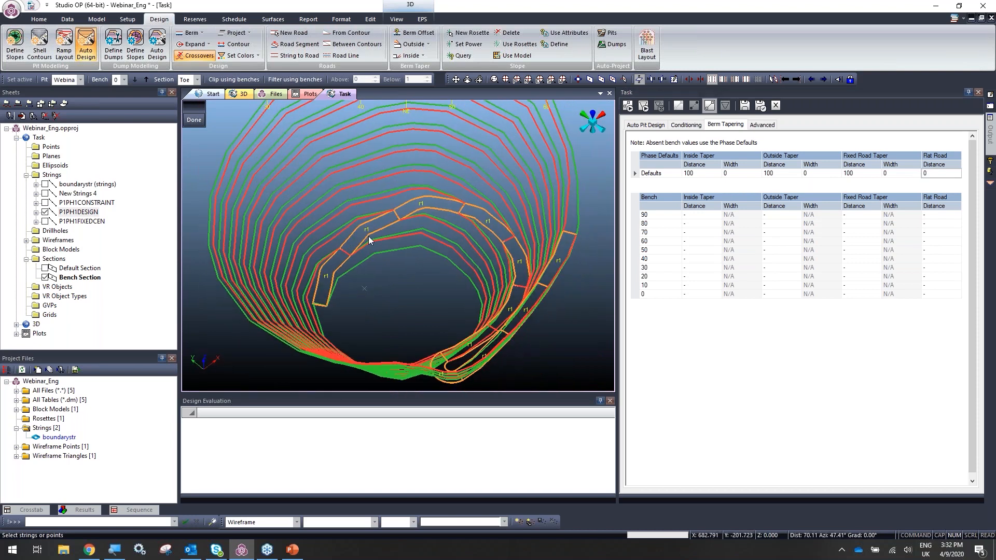
scroll(338, 267, "up", 3)
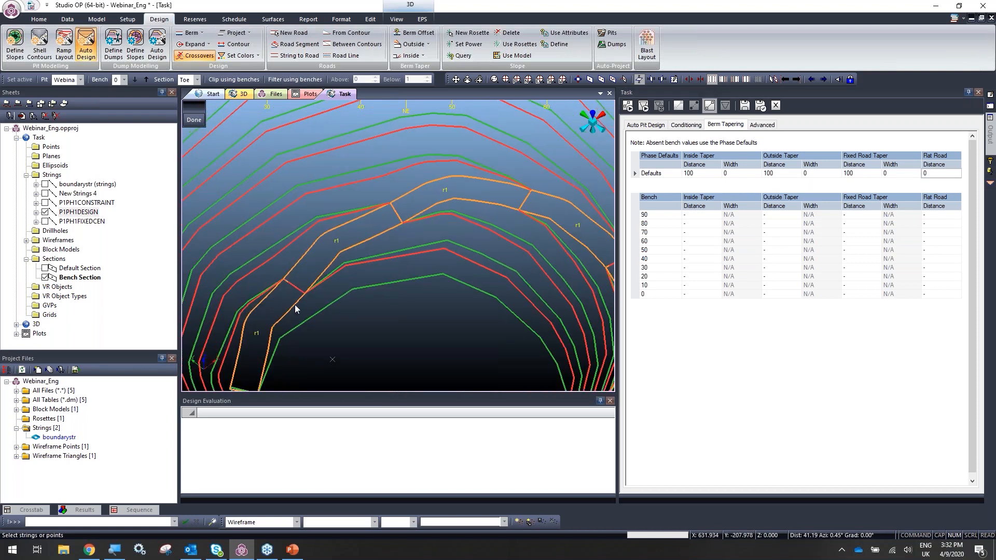
middle_click_drag(440, 242, 465, 259)
scroll(464, 260, "down", 3)
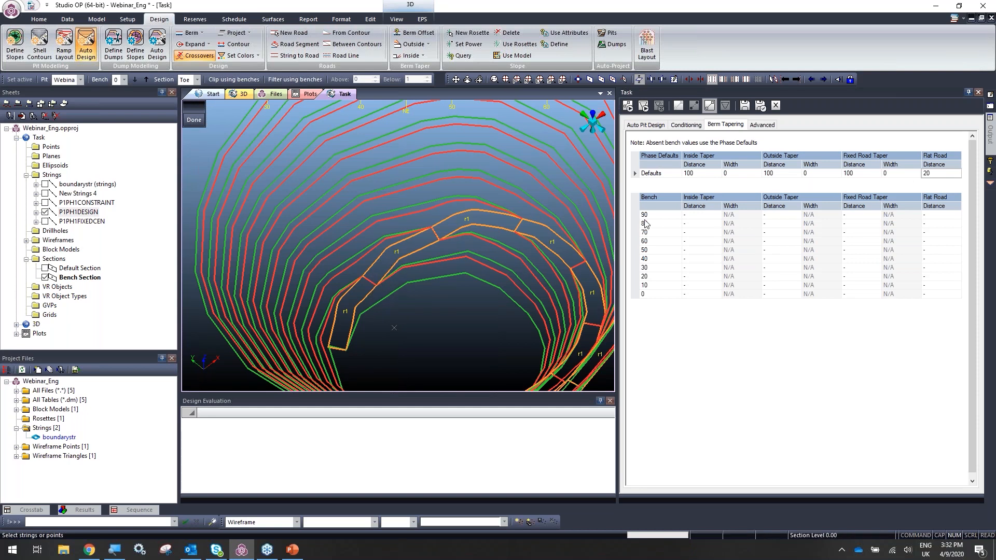
left_click(627, 107)
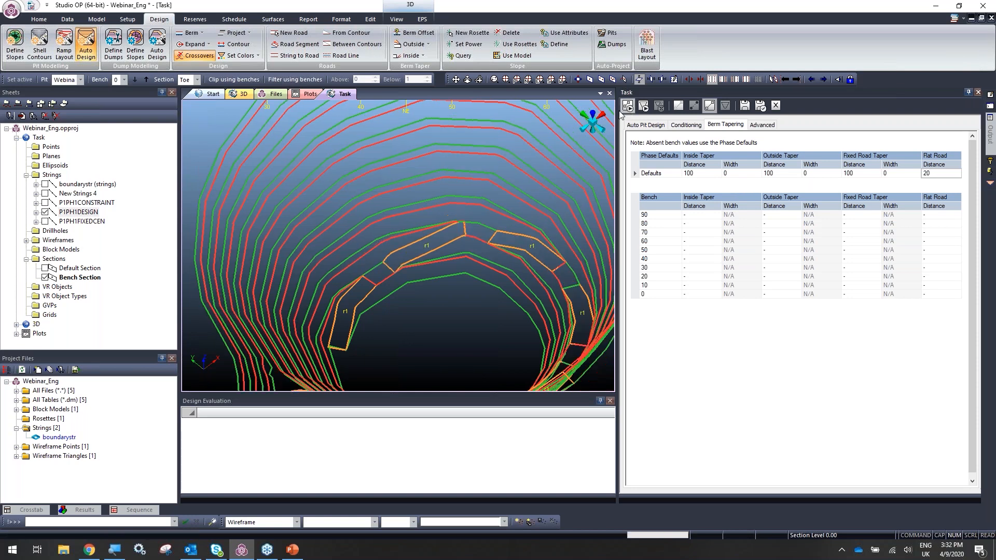
Generate the design surface for the pit and inspect the flat sections along road r1.
left_click(644, 106)
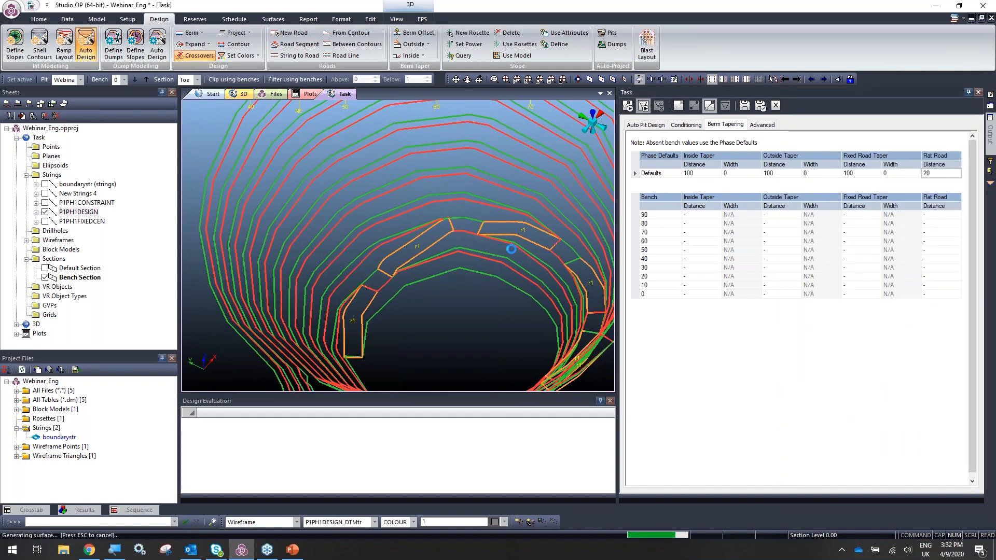
left_click_drag(371, 282, 420, 275, "shift")
scroll(372, 239, "up", 4)
Turn off the display of the design strings and design surface of the Webinar pit.
left_click(646, 125)
scroll(661, 442, "down", 5)
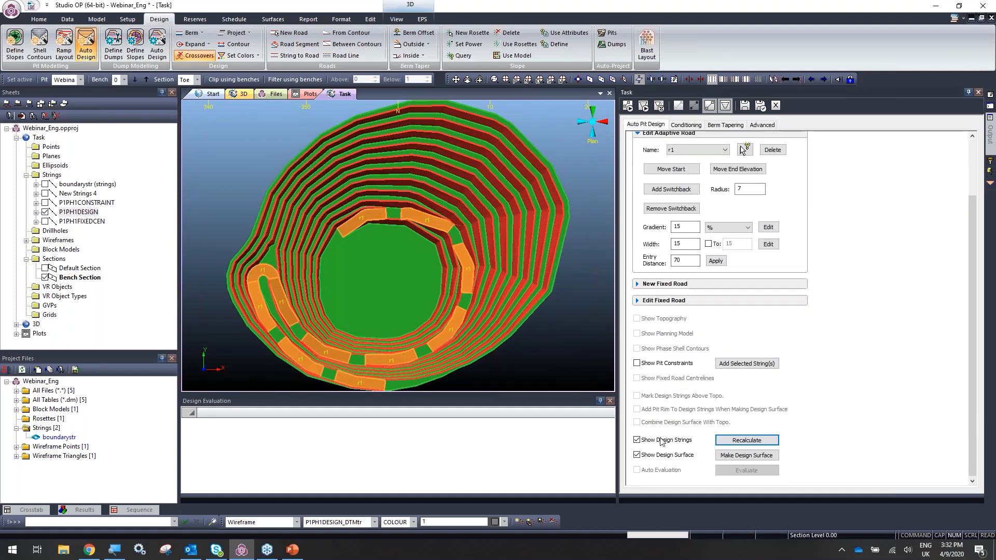
left_click(661, 441)
left_click(654, 455)
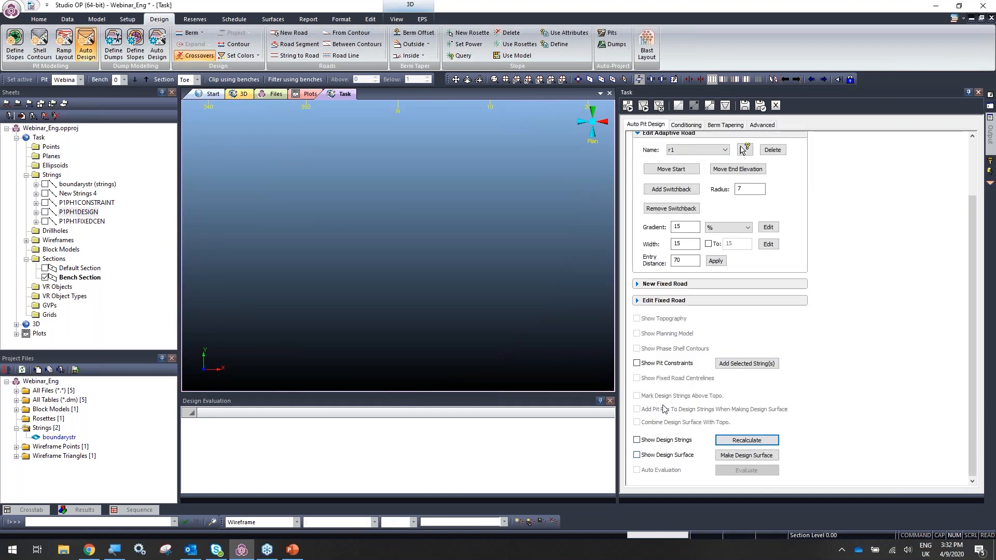
left_click(673, 441)
left_click(669, 363)
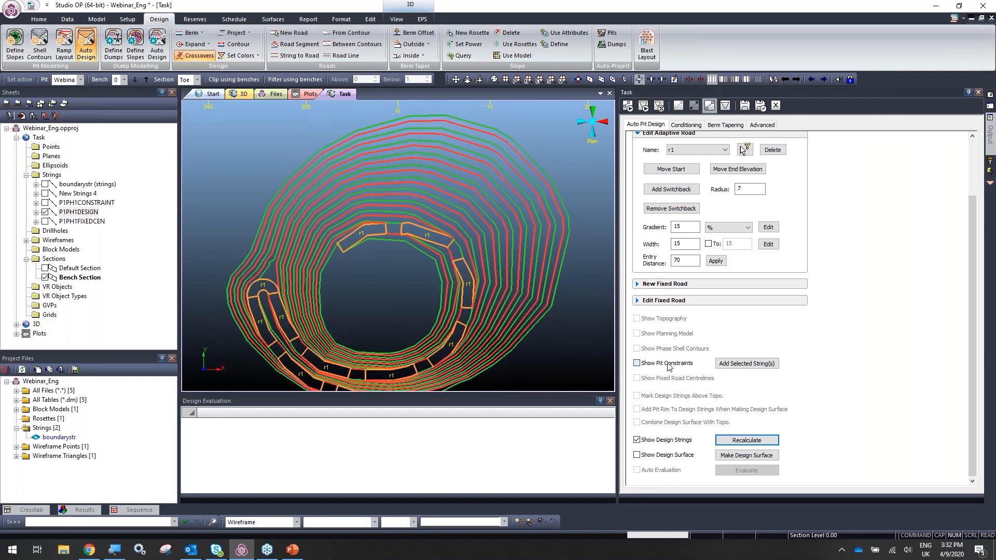
left_click(661, 441)
left_click_drag(378, 194, 511, 322)
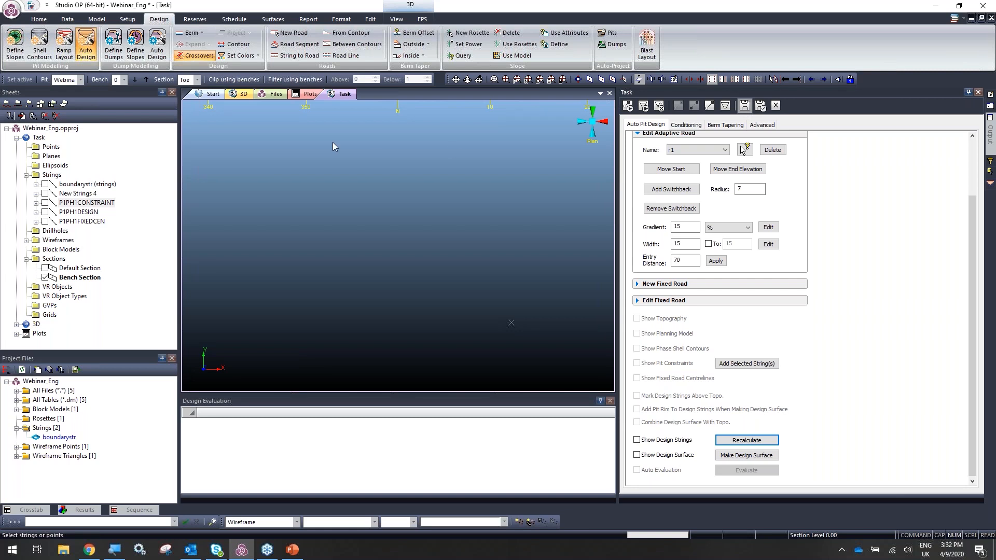
Save the outstanding design changes, then add a second pit named Webinar_2 to the project and save the pit list.
left_click(130, 21)
left_click(20, 44)
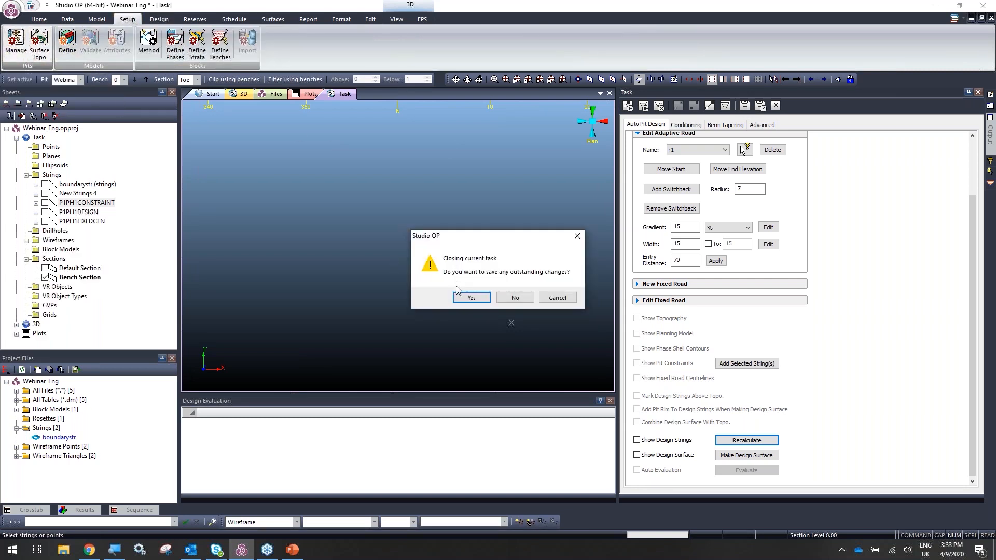
left_click(470, 297)
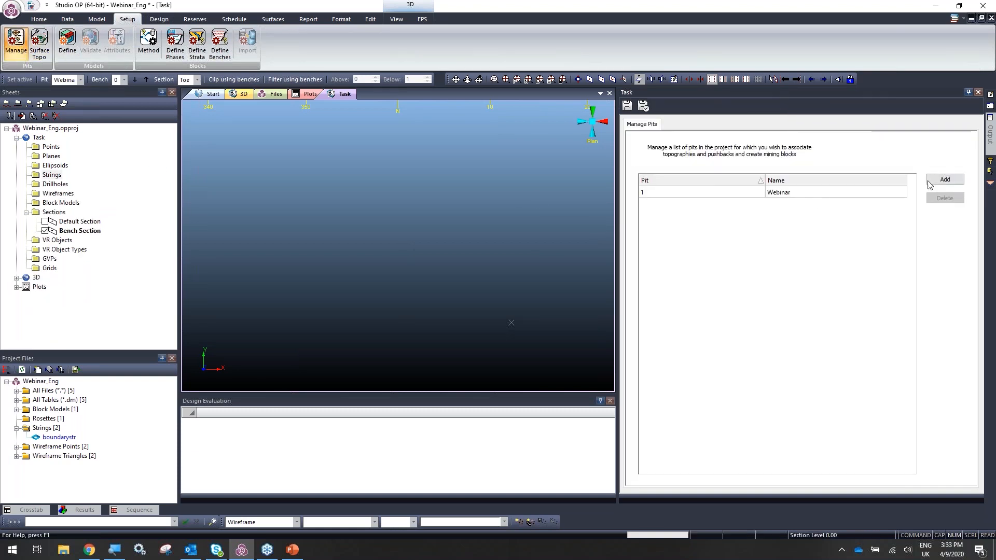
left_click(945, 180)
left_click(817, 205)
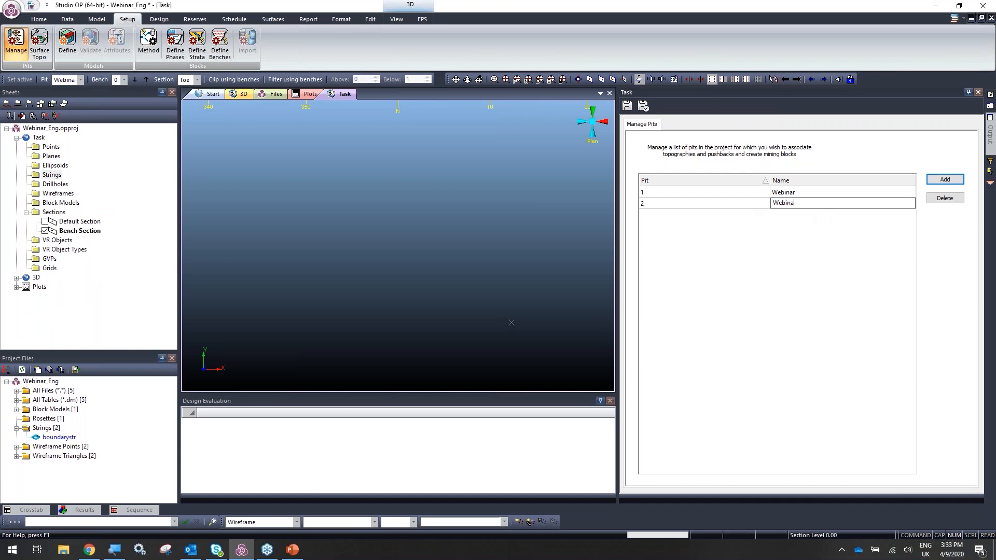
type("Webinar_2")
left_click(627, 108)
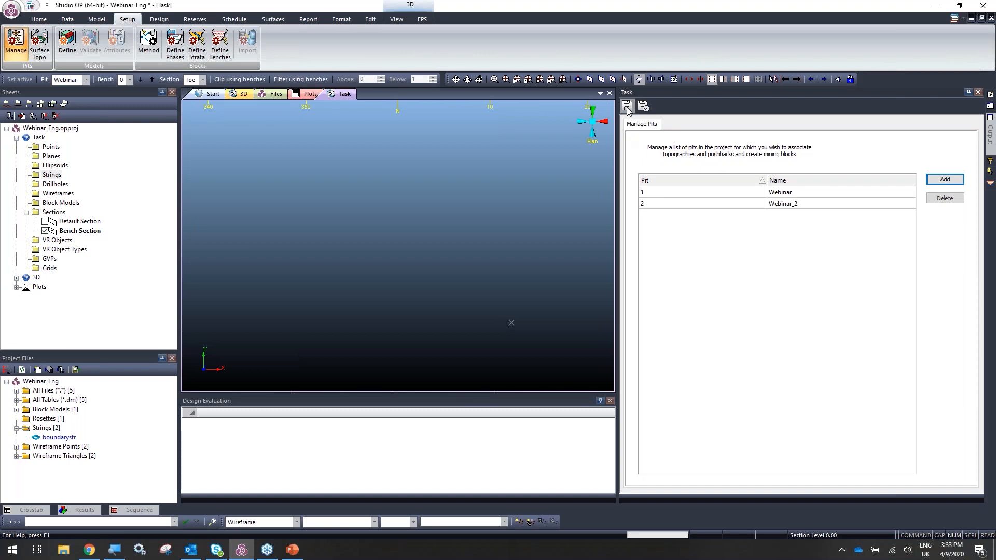
Link the large_topotr wireframe as a project topography and display it in the 3D view.
left_click(45, 48)
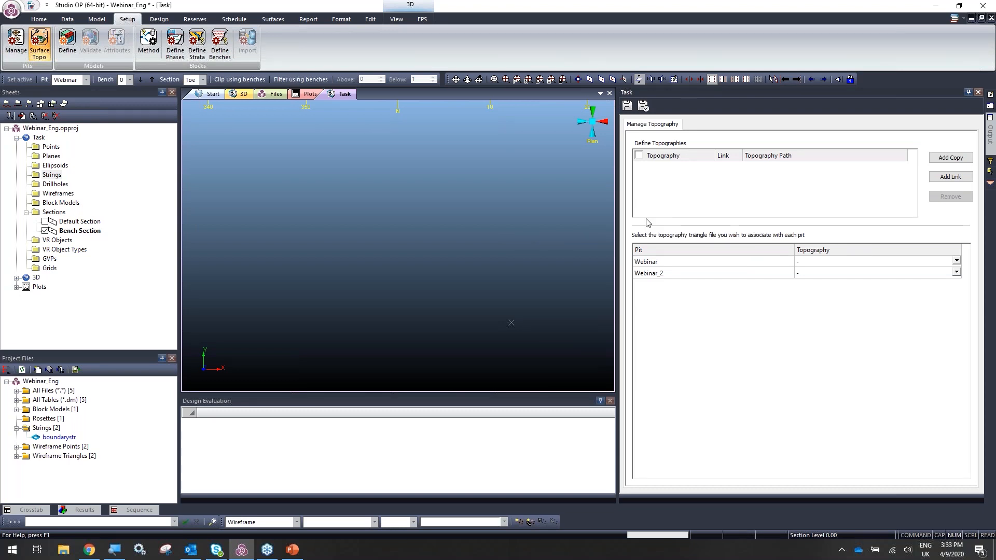
left_click(951, 176)
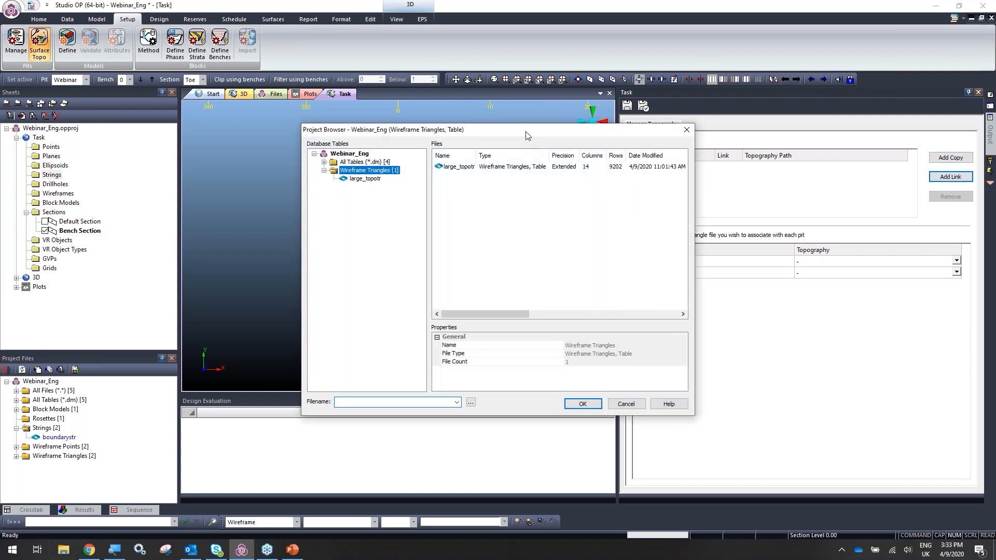
left_click_drag(527, 134, 527, 123)
left_click(466, 155)
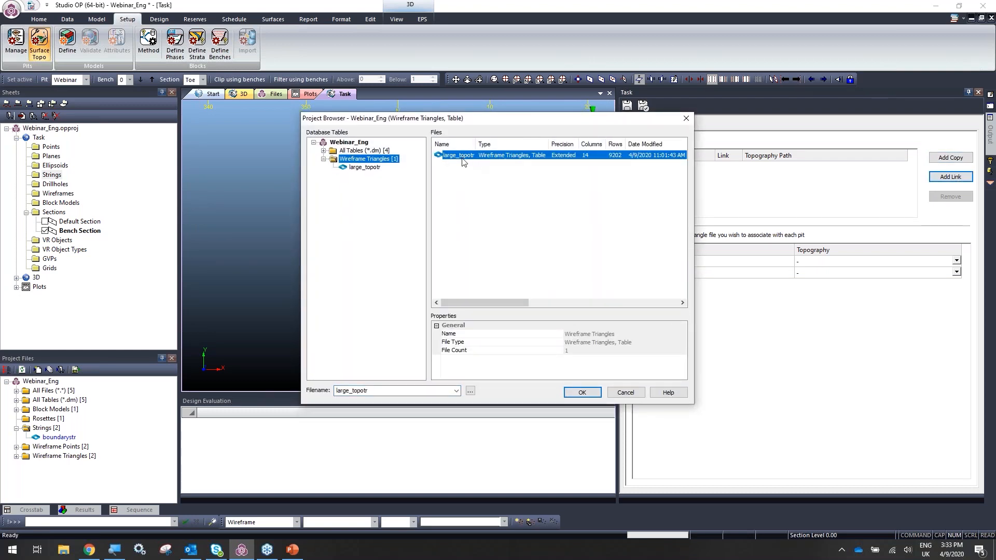
double_click(462, 157)
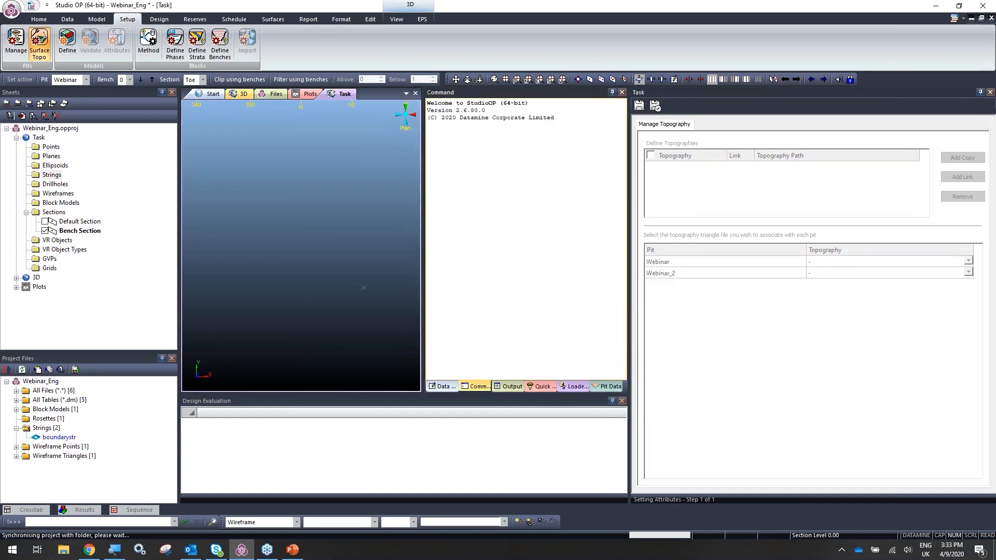
left_click(638, 168)
left_click_drag(431, 257, 339, 269, "shift")
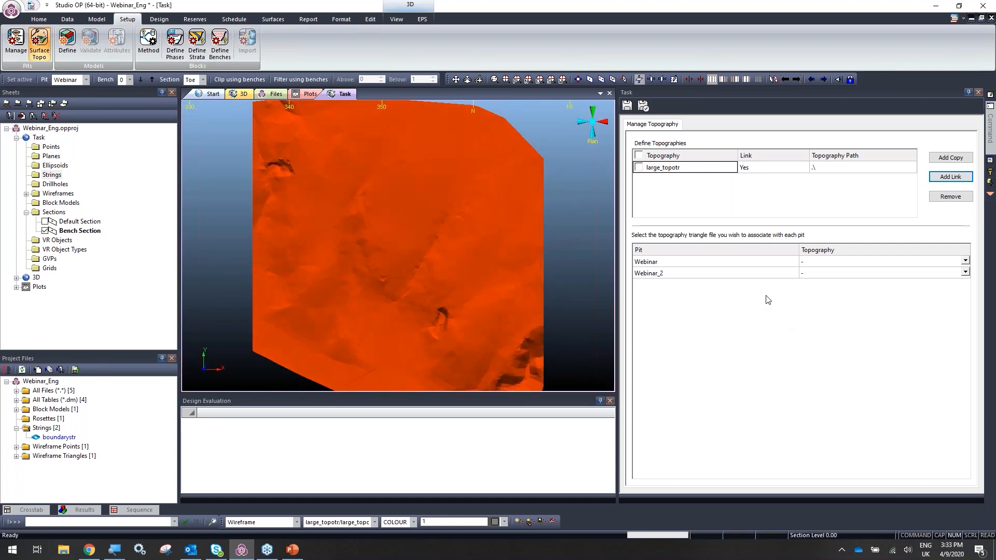
Associate the large_topotr topography with the Webinar_2 pit and save the topography settings.
left_click(754, 276)
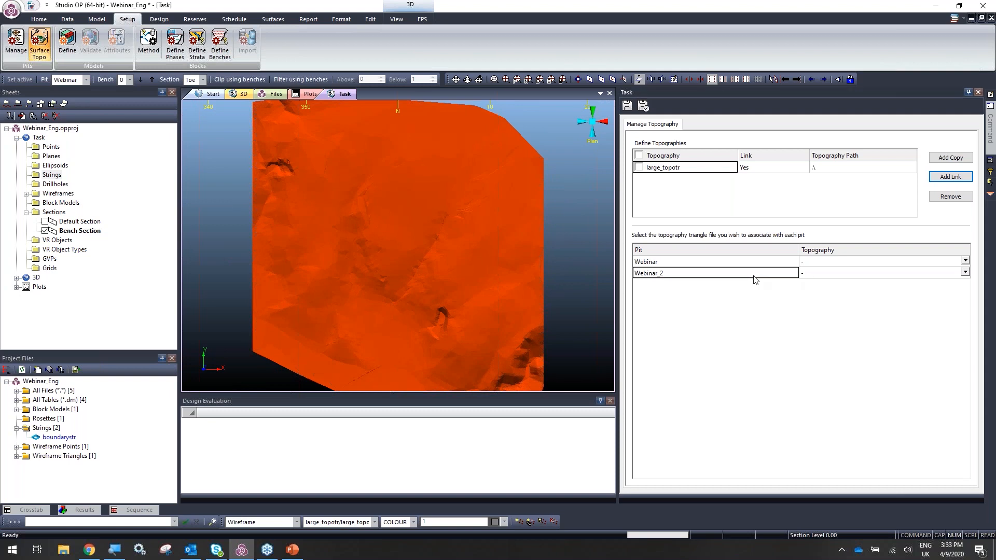
left_click(820, 275)
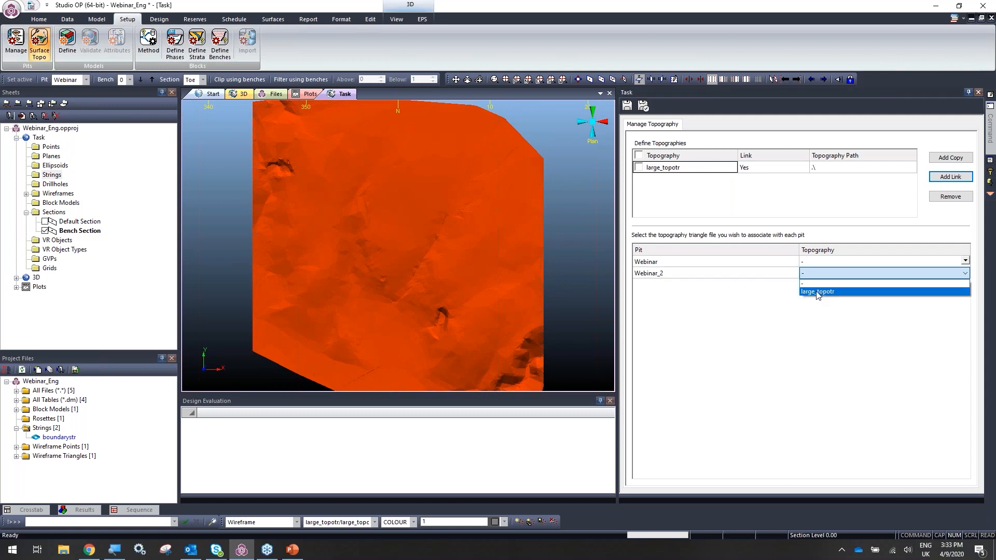
left_click(817, 293)
left_click(631, 111)
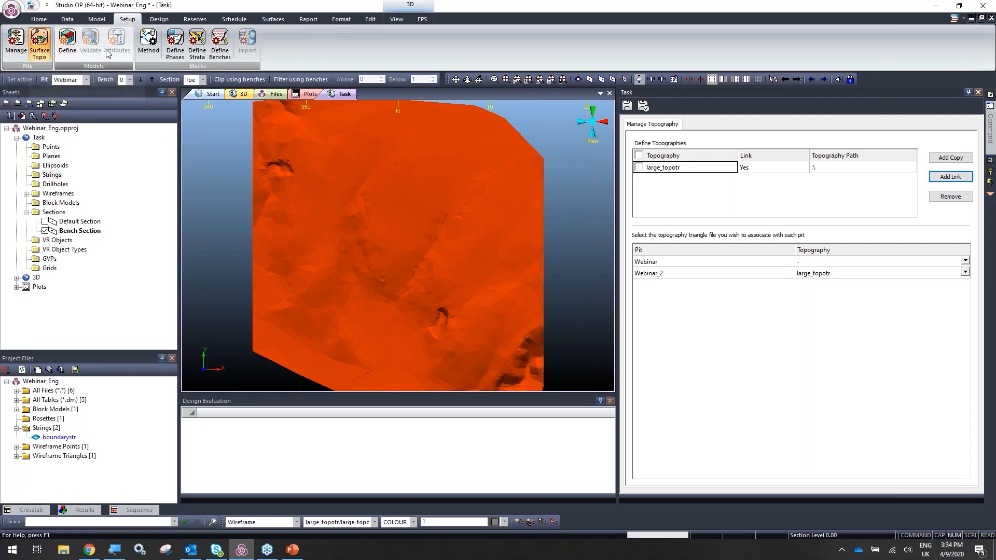
Link the wb_pitlimited_bm block model to the project as a planning model.
left_click(68, 42)
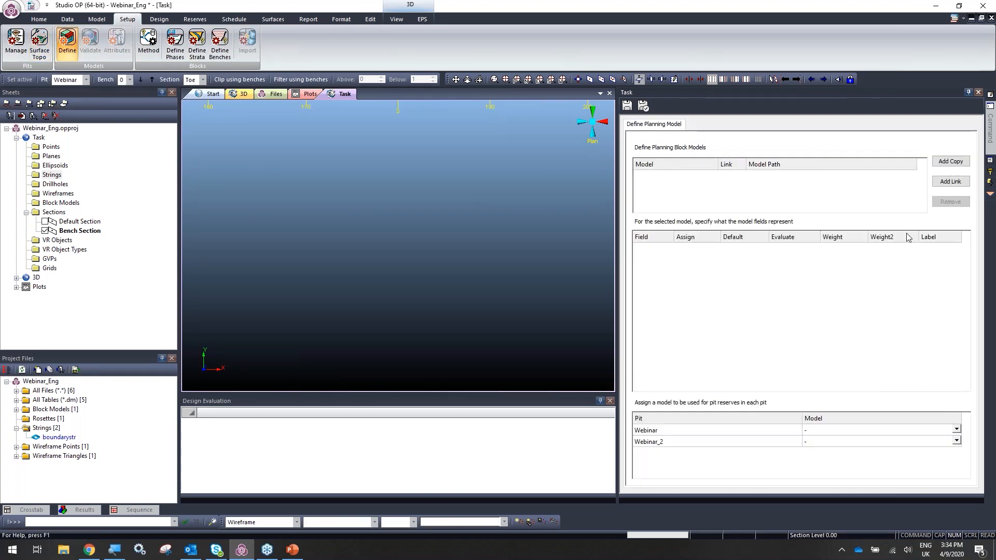
left_click(942, 185)
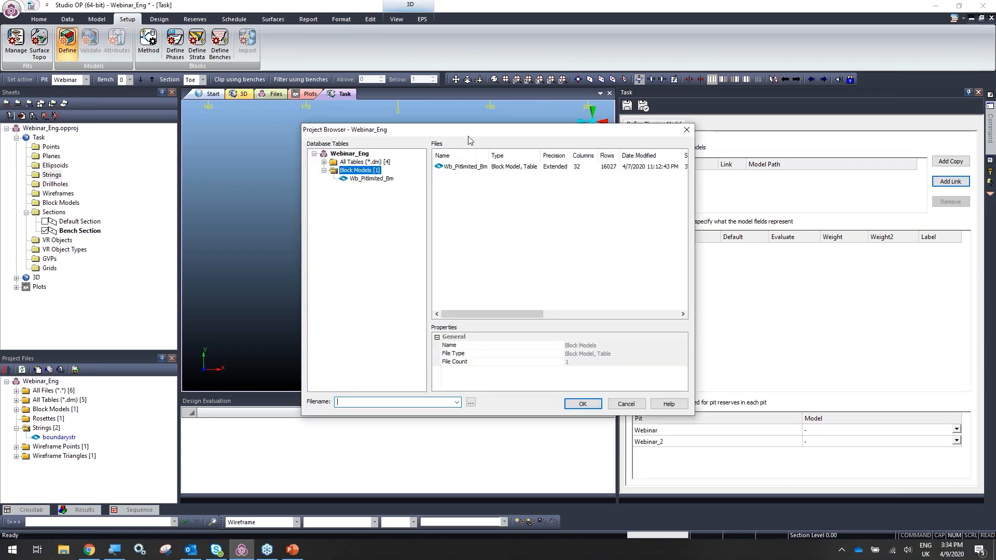
left_click(469, 157)
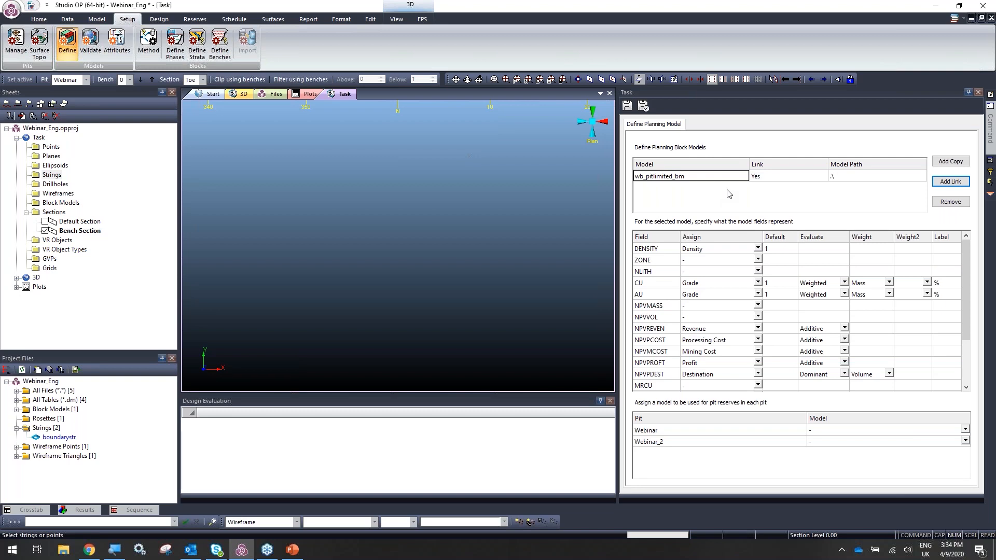
Examine how the planning model's density and grade fields are assigned, including their default values.
left_click(716, 253)
left_click(659, 252)
left_click(695, 252)
mouse_move(972, 262)
left_mouse_down()
mouse_move(970, 306)
mouse_move(965, 258)
left_mouse_up()
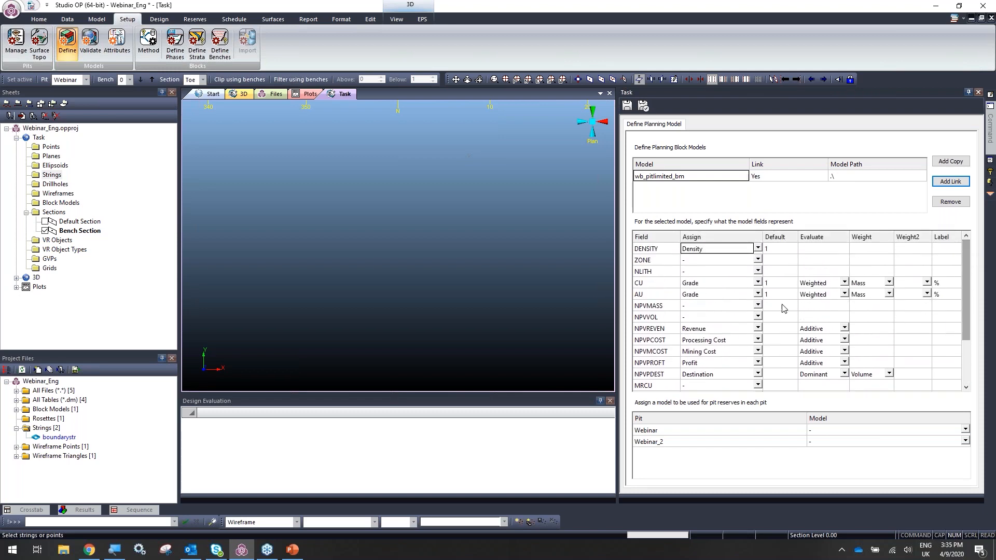
left_click(656, 294)
left_click(659, 251)
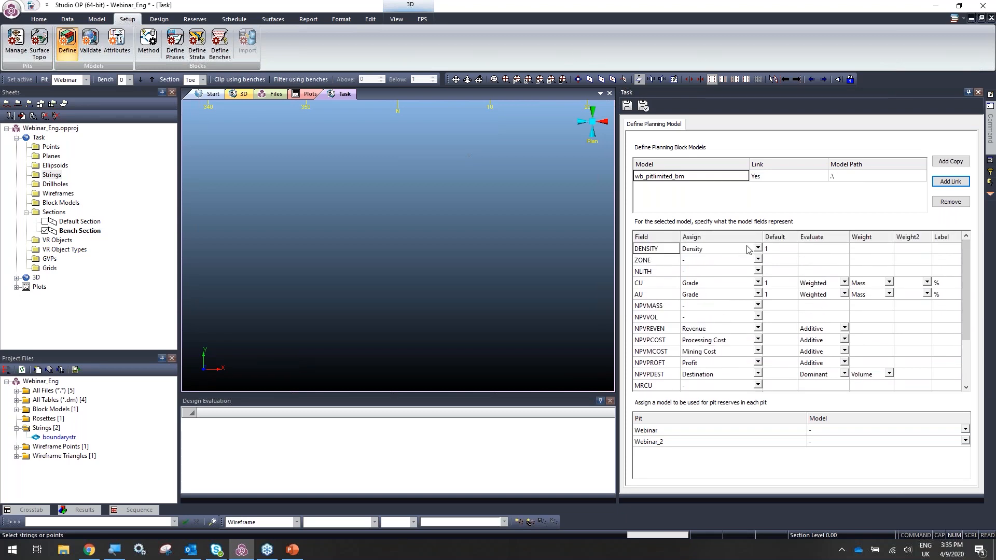
left_click(767, 250)
mouse_move(967, 256)
left_mouse_down()
mouse_move(970, 267)
mouse_move(965, 250)
left_mouse_up()
Give the AU grade field a default value of 0 and the label gpt.
left_click(781, 295)
type("0")
left_click(768, 284)
left_click(938, 294)
type("gpt")
Reassign the NPVPDEST field of the planning model as a Category.
left_click_drag(966, 263, 967, 292)
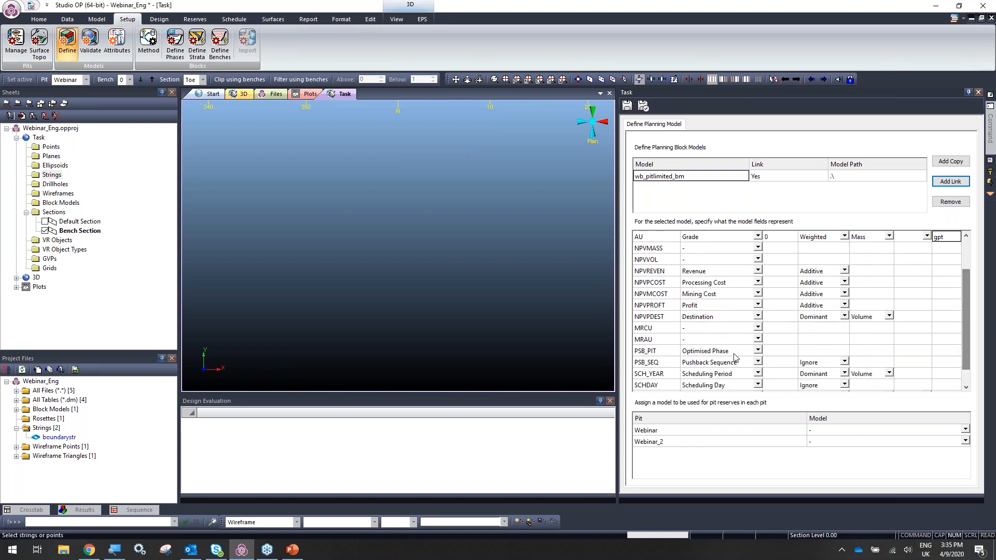
left_click(729, 317)
left_click(729, 317)
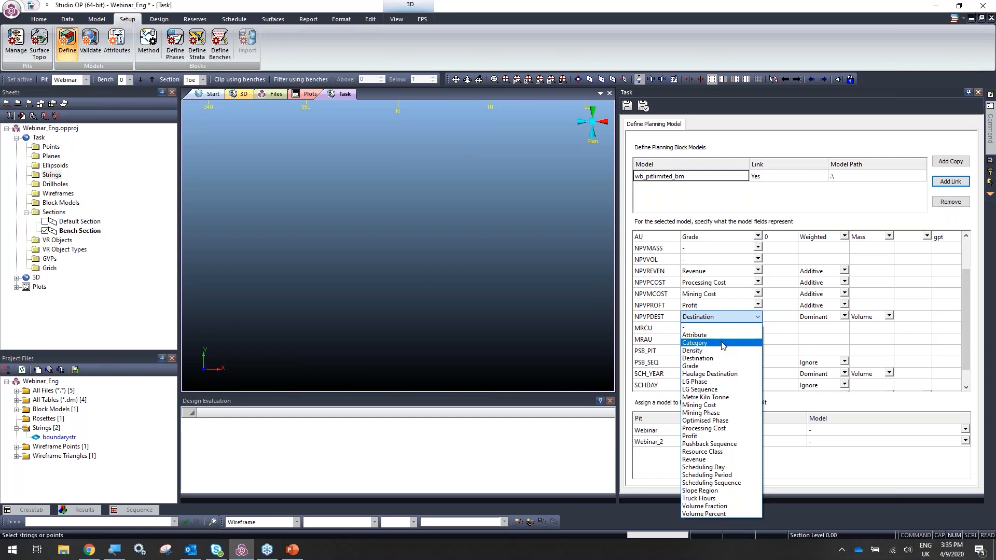
left_click(723, 344)
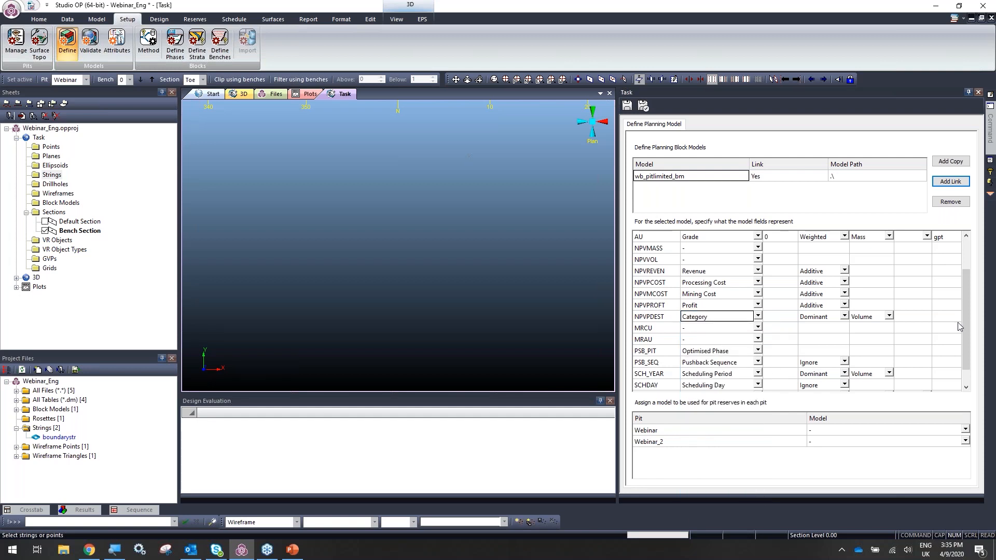
Check the PSB_PIT phase field, assign wb_pitlimited_bm as the reserves model for Webinar_2, and save the planning model definition.
left_click_drag(967, 306, 961, 330)
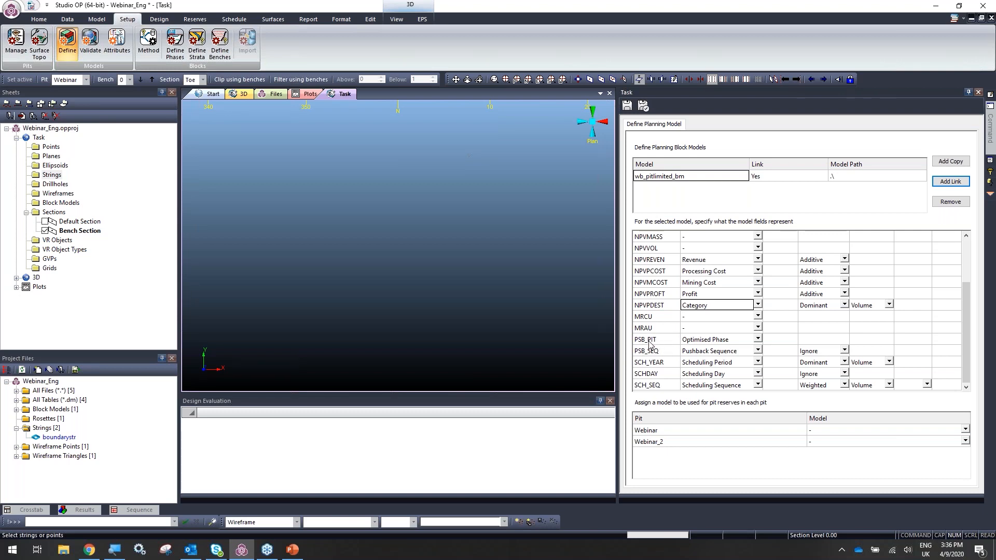
left_click(705, 344)
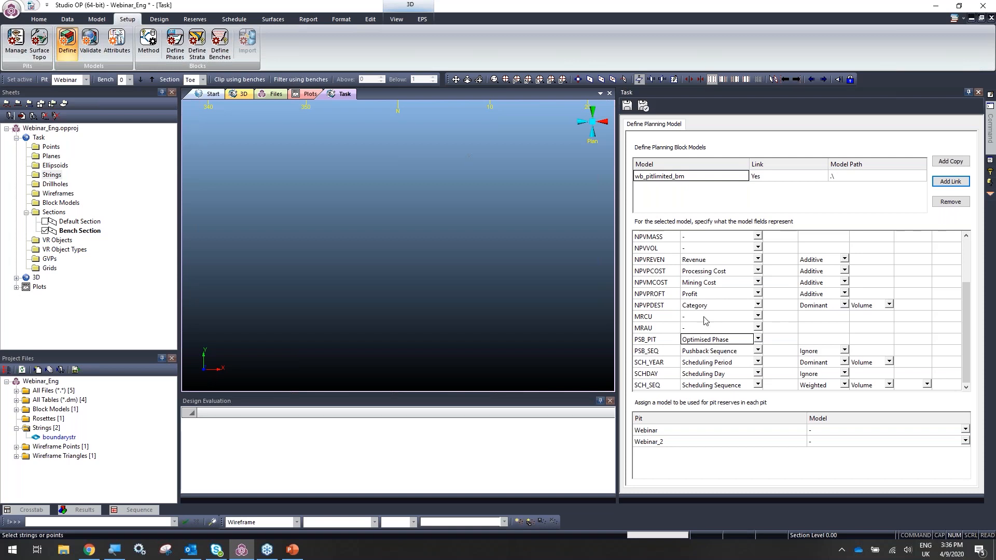
left_click(851, 444)
left_click(844, 440)
left_click(838, 456)
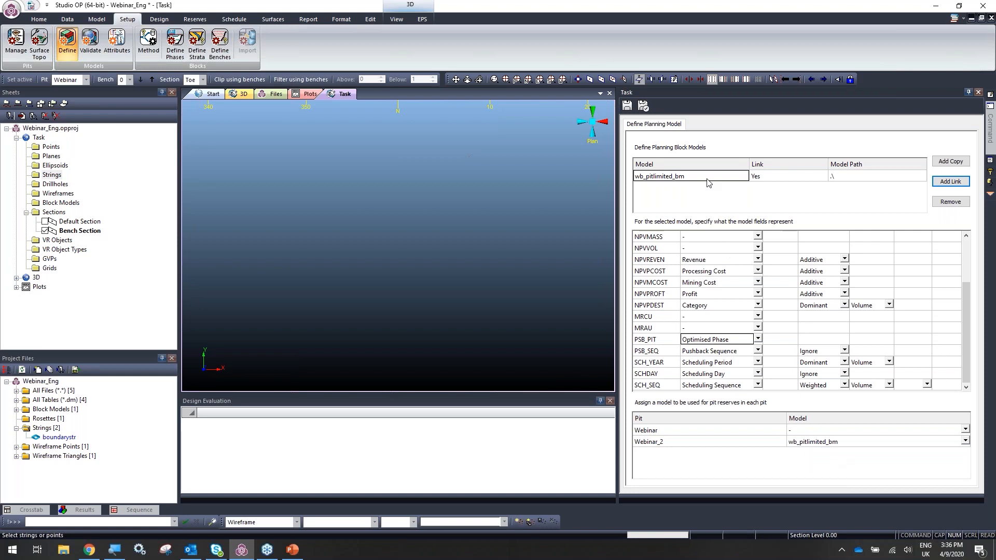
left_click(627, 107)
Replace the mining phases of the Webinar_2 pit with phases initialized from its planning model.
left_click(175, 52)
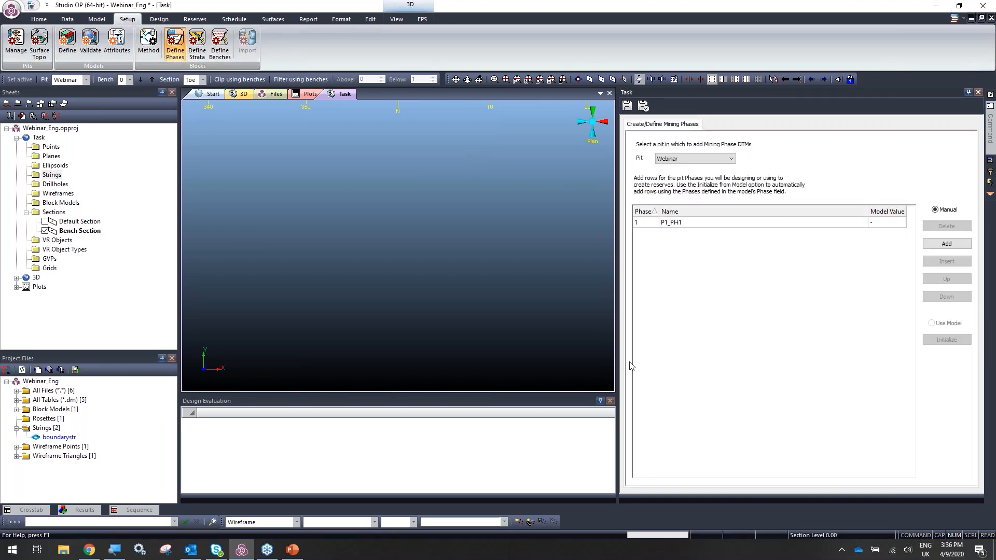
left_click(696, 159)
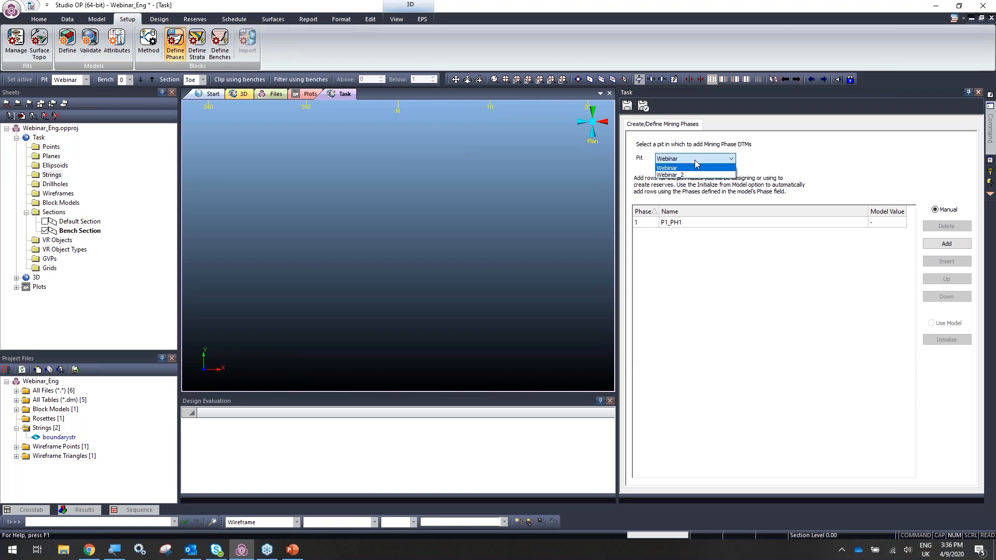
left_click(680, 175)
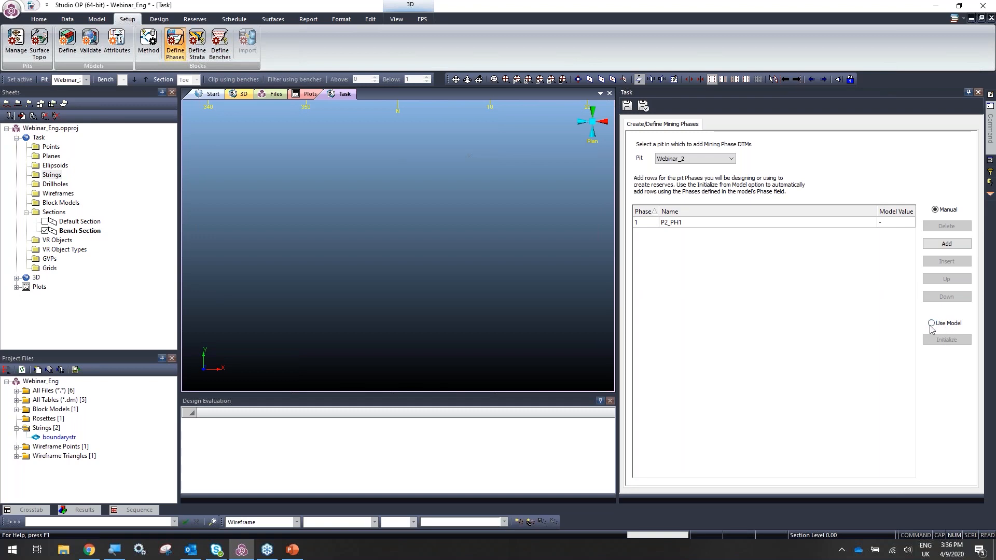
left_click(947, 327)
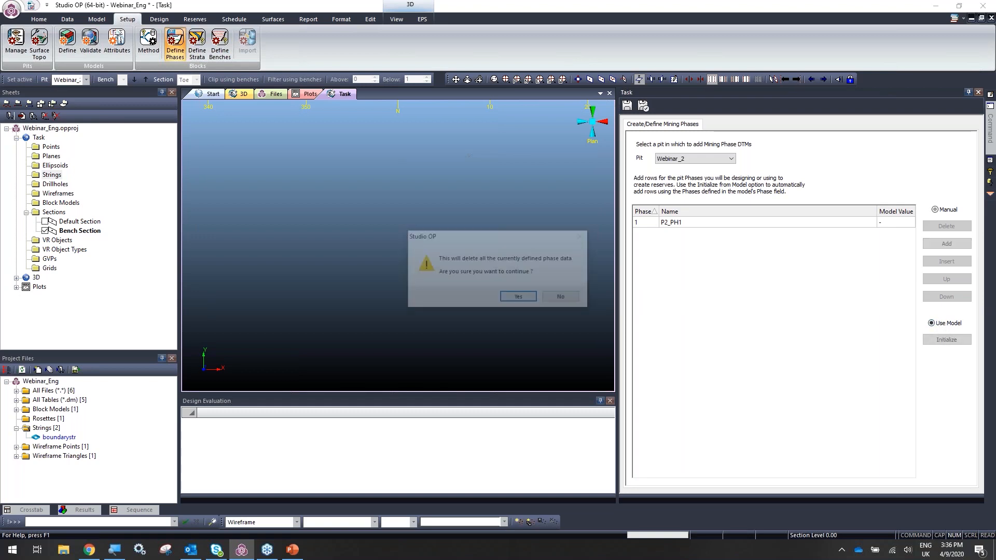
left_click(518, 298)
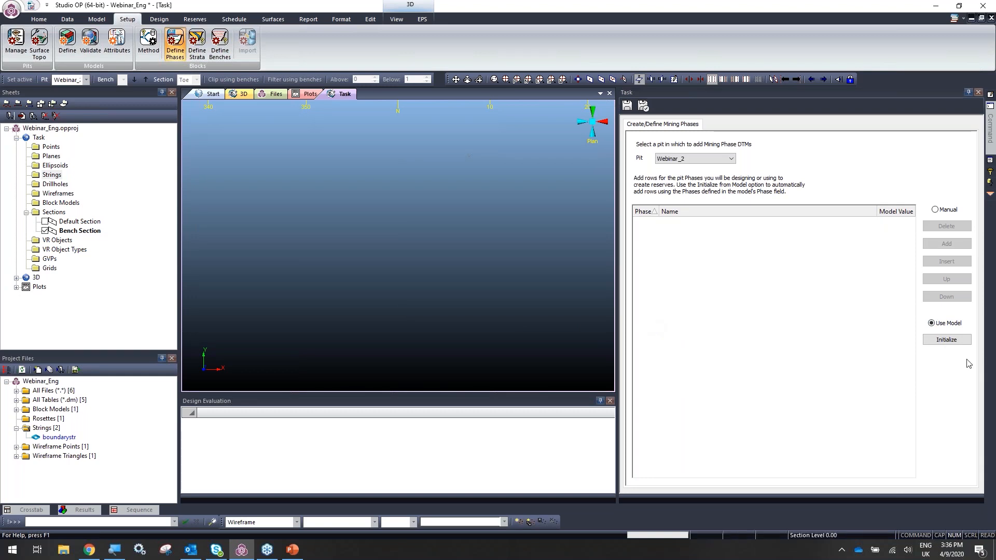
left_click(947, 341)
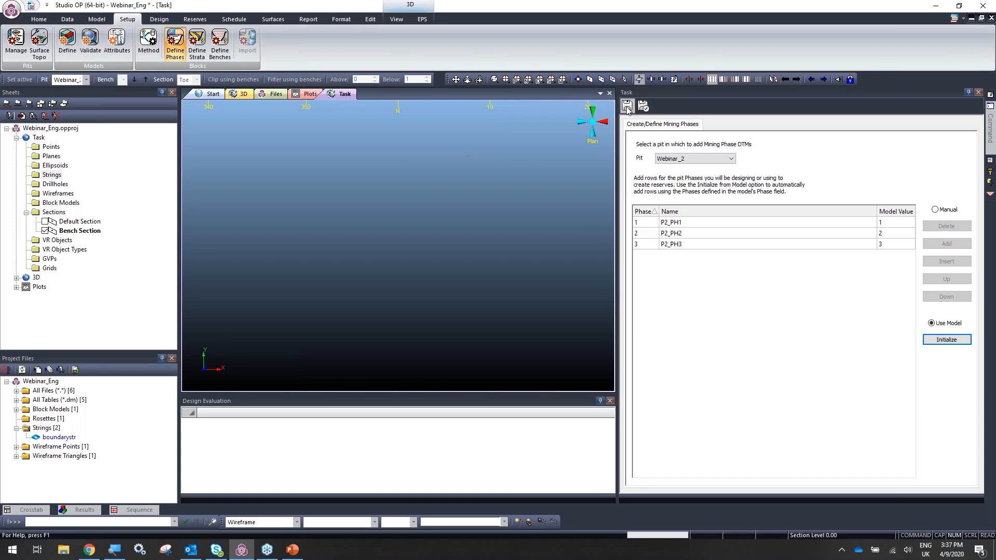
Define the Webinar_2 benches by elevation from the planning model wb_pitlimited_bm and save the bench definition.
left_click(230, 52)
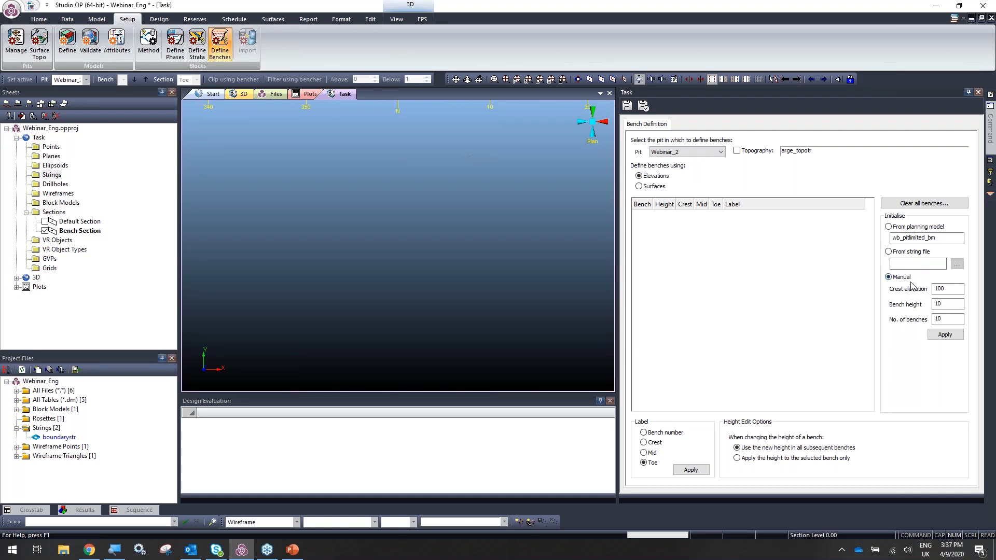
left_click(925, 228)
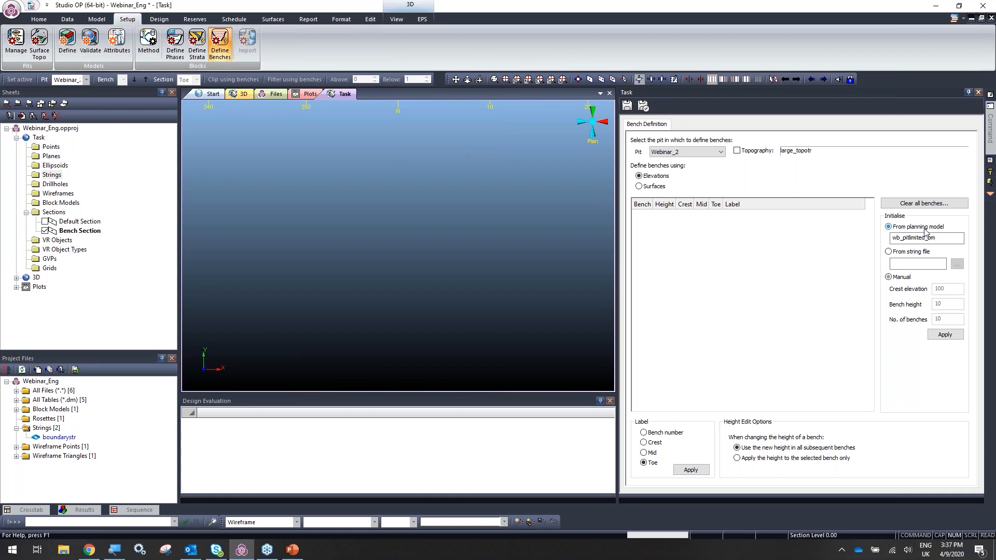
left_click(951, 335)
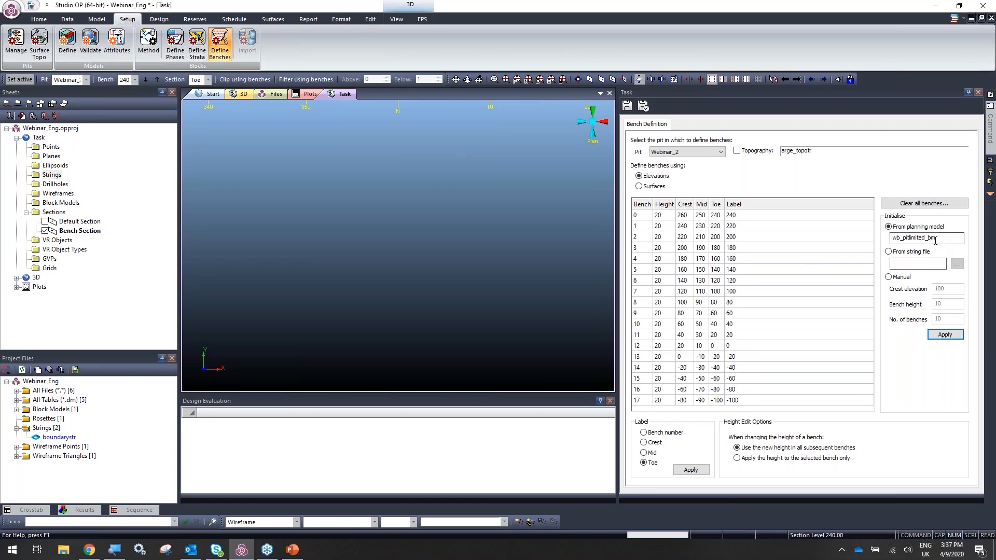
left_click_drag(942, 238, 875, 247)
left_click(656, 217)
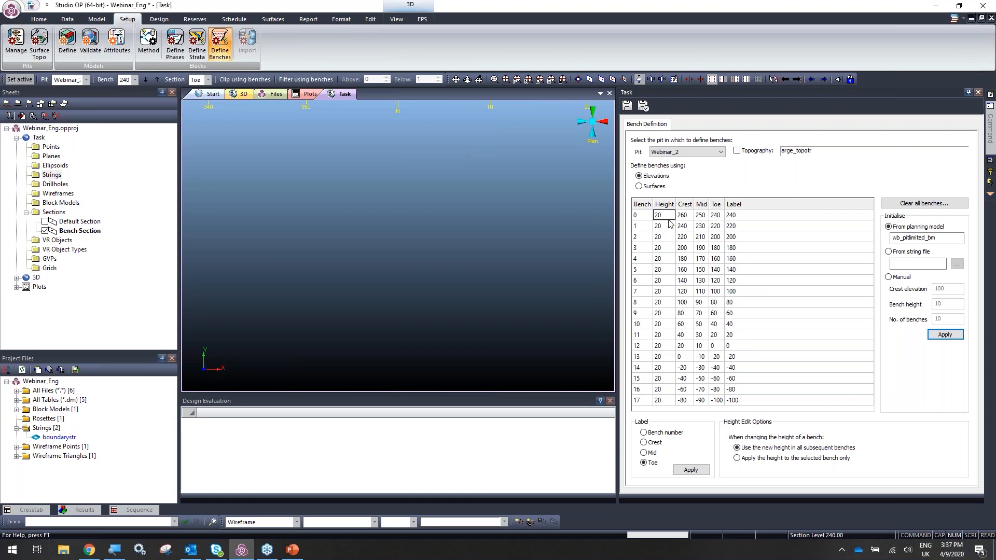
left_click(670, 238)
left_click(629, 107)
Define the Webinar_2 slope regions from the planning model, using NLITH as the region ID.
left_click(159, 19)
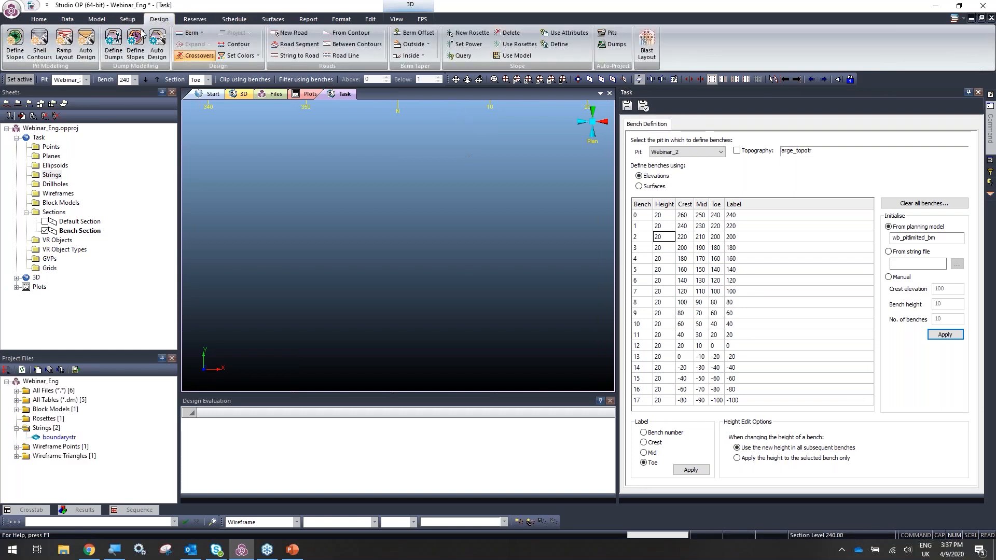
left_click(15, 46)
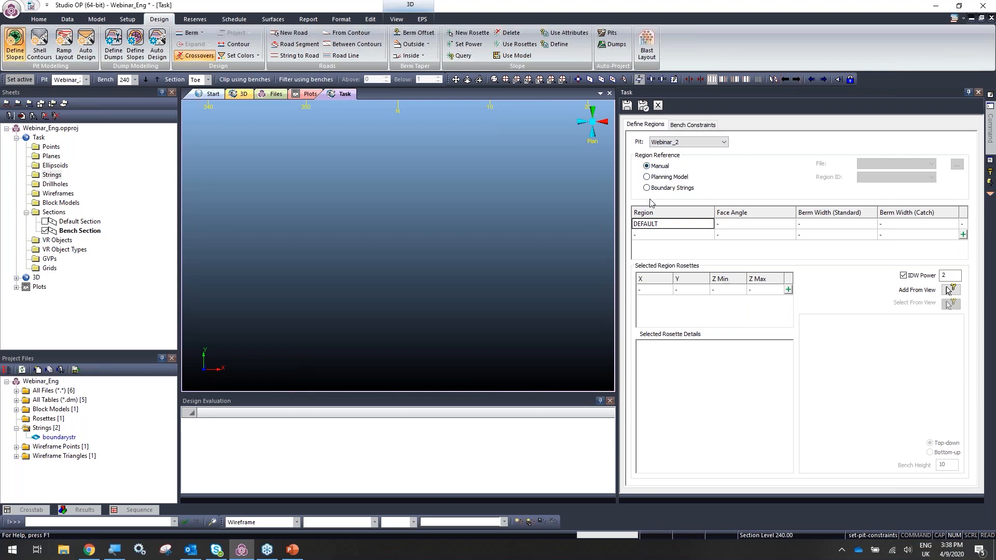
left_click(686, 179)
left_click(862, 180)
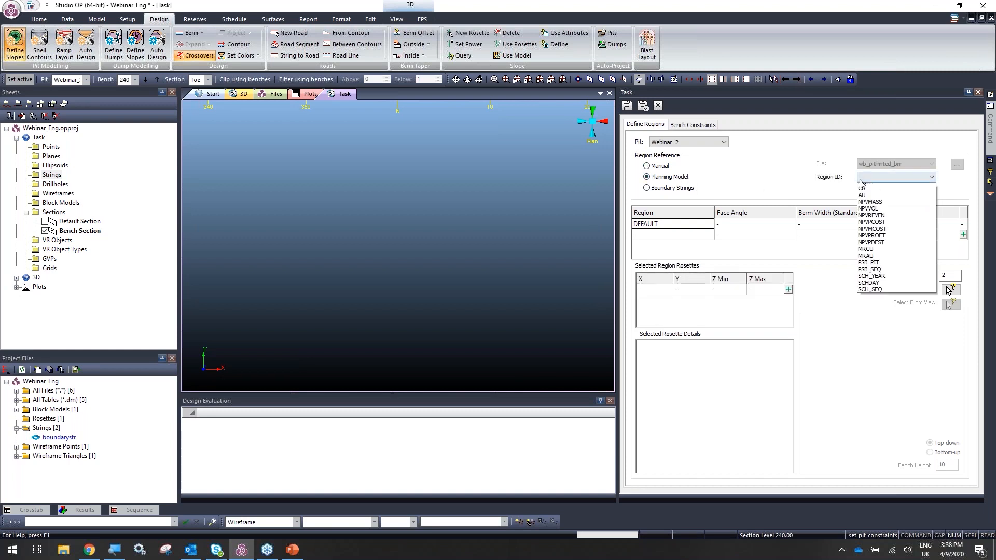
left_click(863, 183)
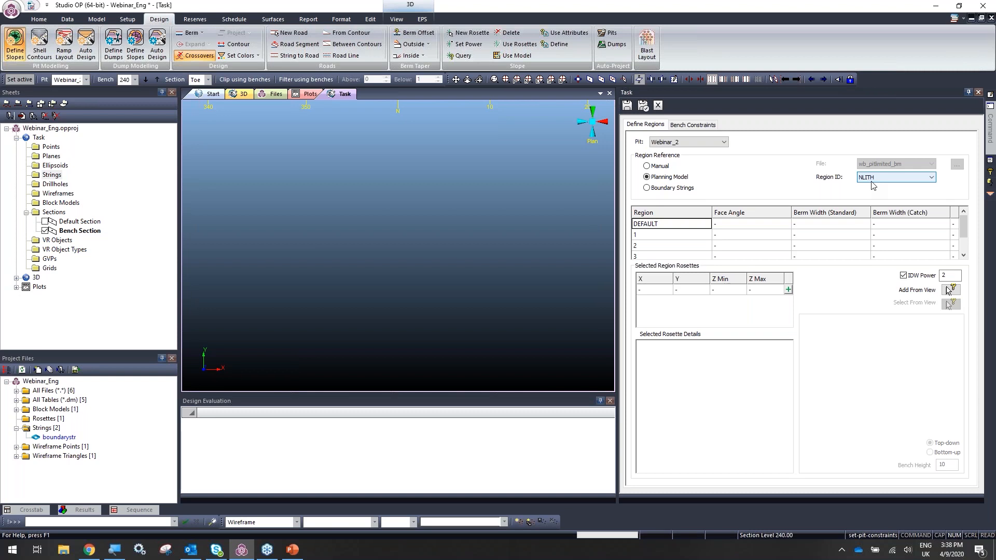
scroll(964, 226, "down", 1)
scroll(963, 226, "up", 1)
scroll(968, 228, "down", 1)
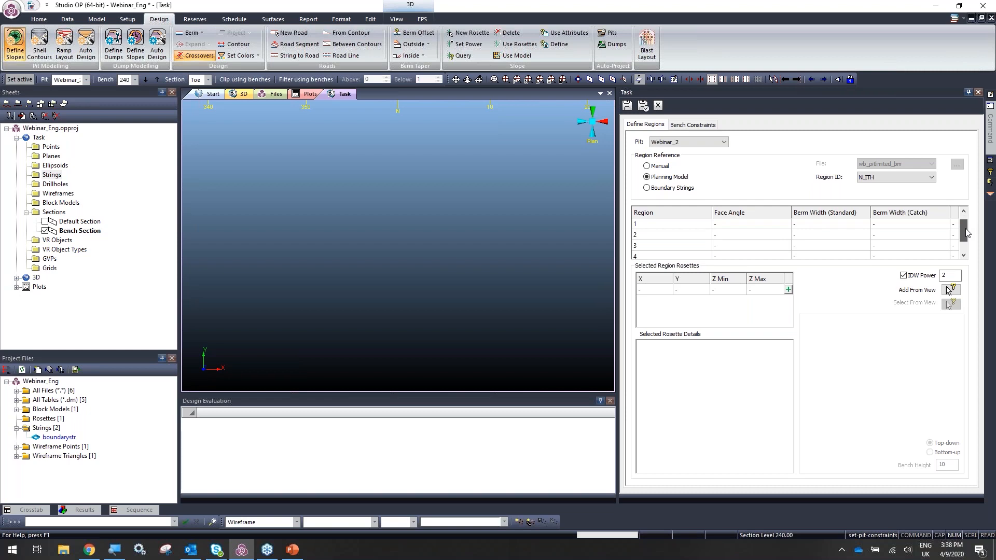
scroll(968, 233, "up", 1)
Set region 1 to face angle 38 and standard berm width 7, and region 2 to face angle 51 and berm width 6.
left_click(743, 228)
left_click(728, 238)
type("38")
key("Tab")
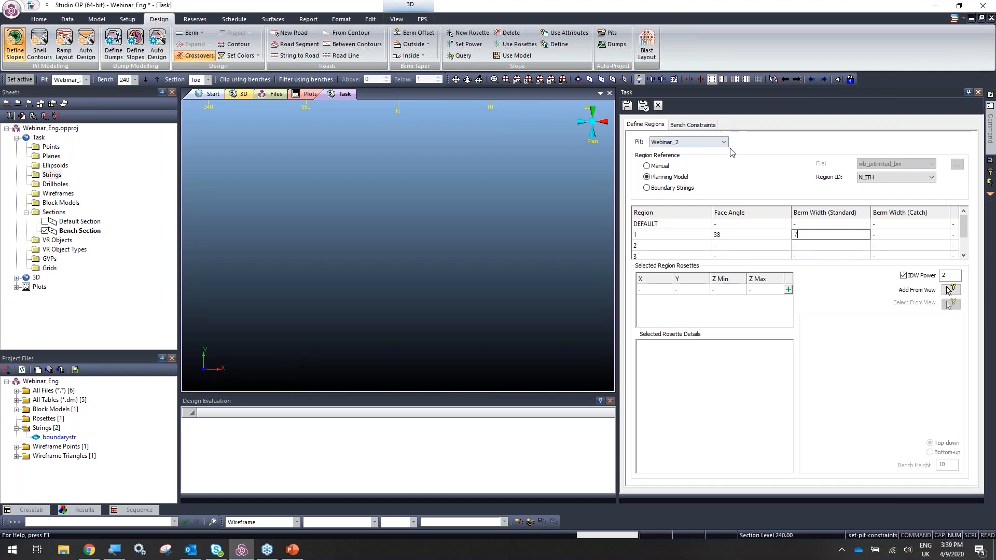
left_click(731, 247)
type("51")
key("Tab")
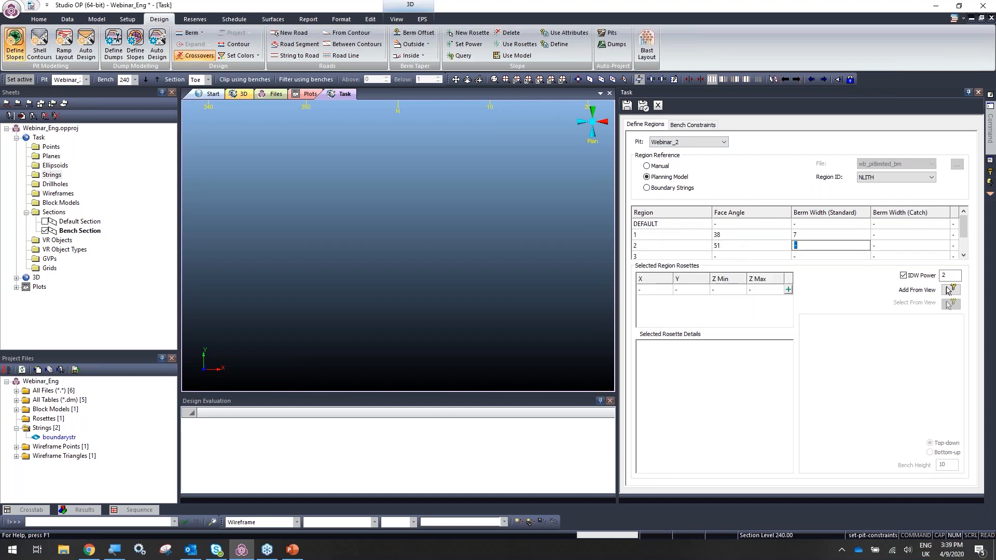
type("6")
Set region 3 to face angle 66 and standard berm width 5, and region 4 to face angle 70 and berm width 4.
left_click(727, 257)
type("66")
key("Tab")
type("5")
left_click(725, 256)
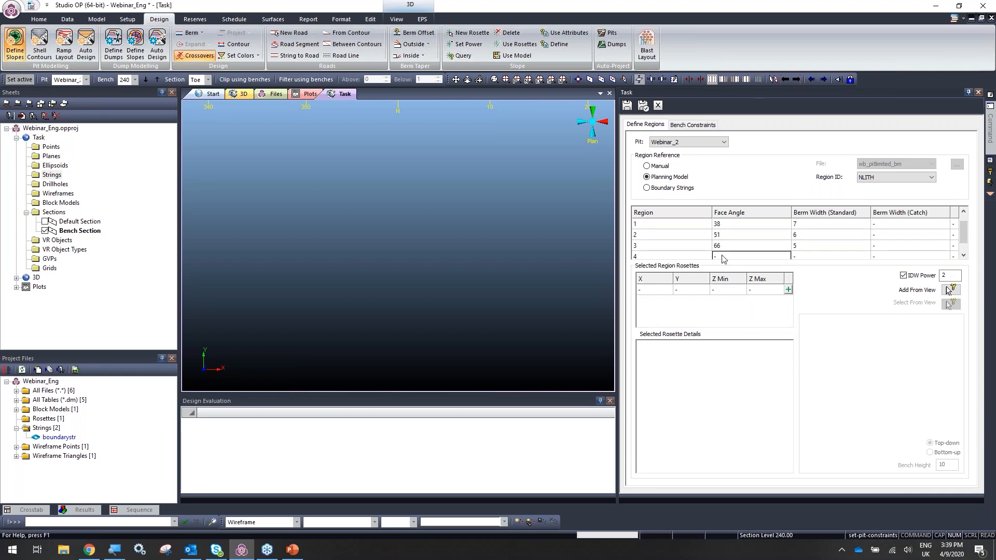
type("70")
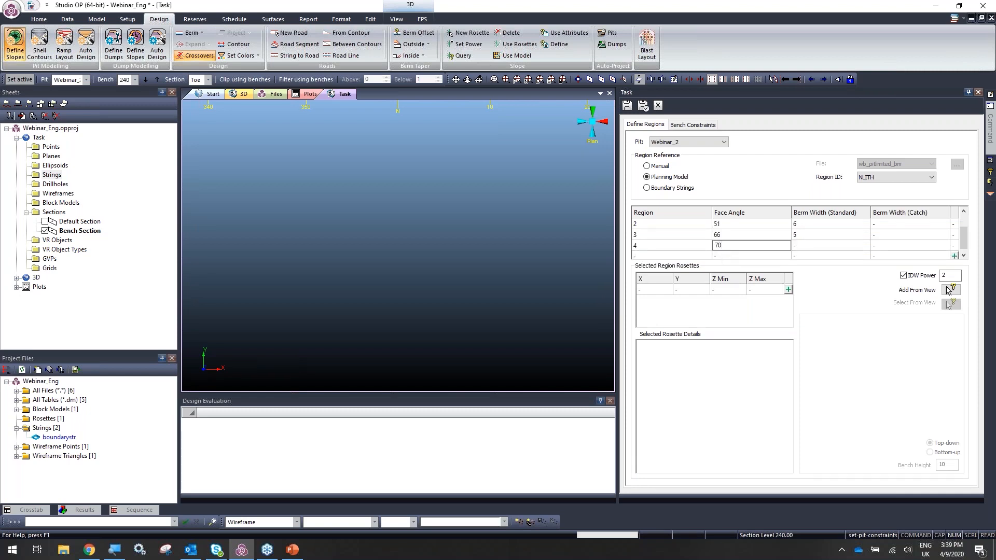
left_click(805, 248)
type("4")
Set the DEFAULT slope region to face angle 70 and standard berm width 4.
left_click_drag(965, 234, 972, 212)
left_click(727, 225)
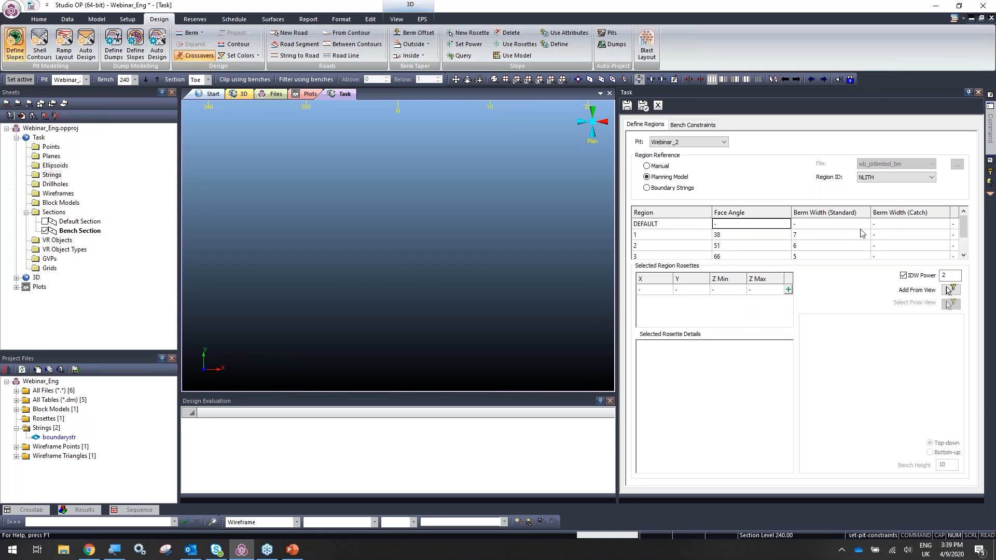
mouse_move(963, 228)
left_mouse_down()
mouse_move(959, 243)
mouse_move(963, 220)
left_mouse_up()
type("70")
left_click(818, 224)
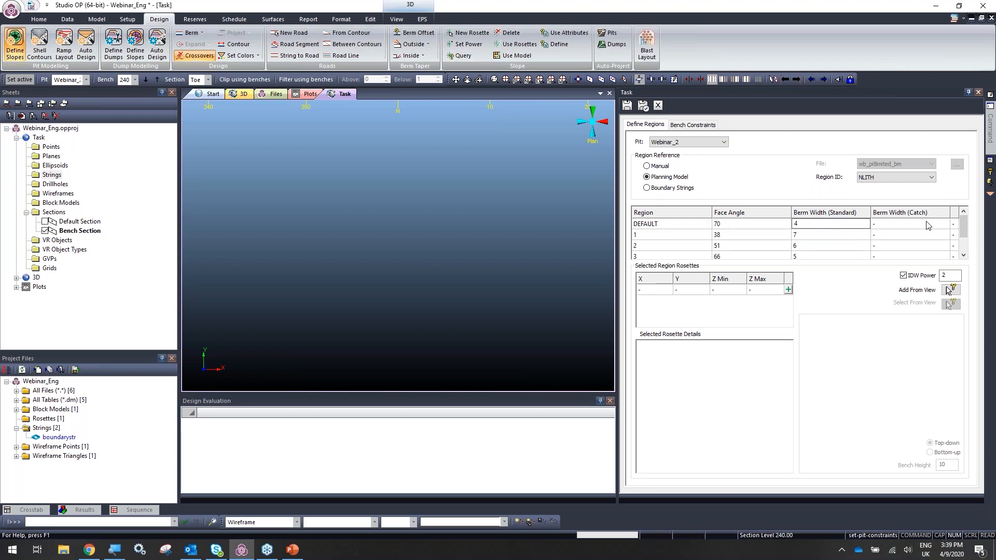
Generate the shell surface of Webinar_2 phase P2_PH3 from the model, with subsample 1 and smoothing 2.
mouse_move(962, 229)
left_mouse_down()
mouse_move(960, 239)
mouse_move(963, 220)
left_mouse_up()
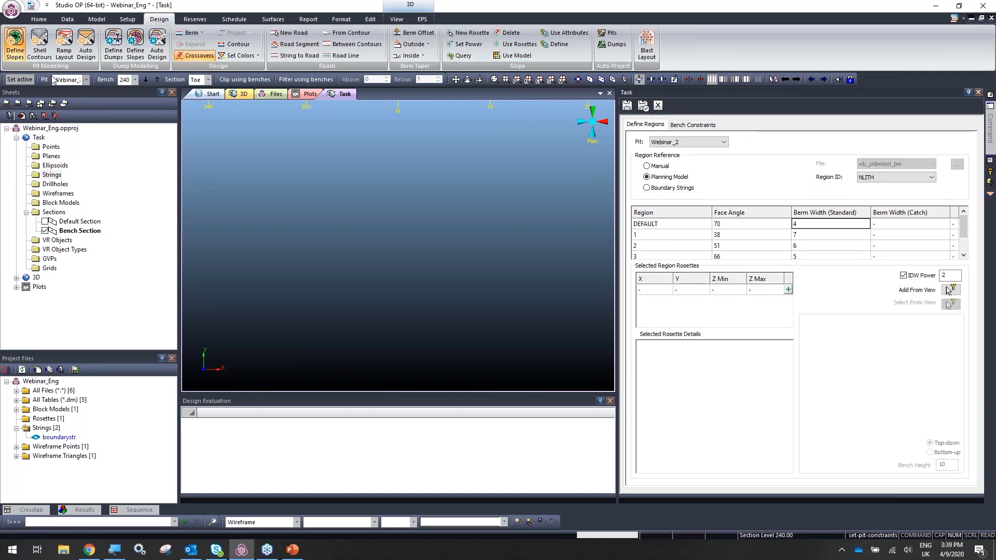
left_click(40, 48)
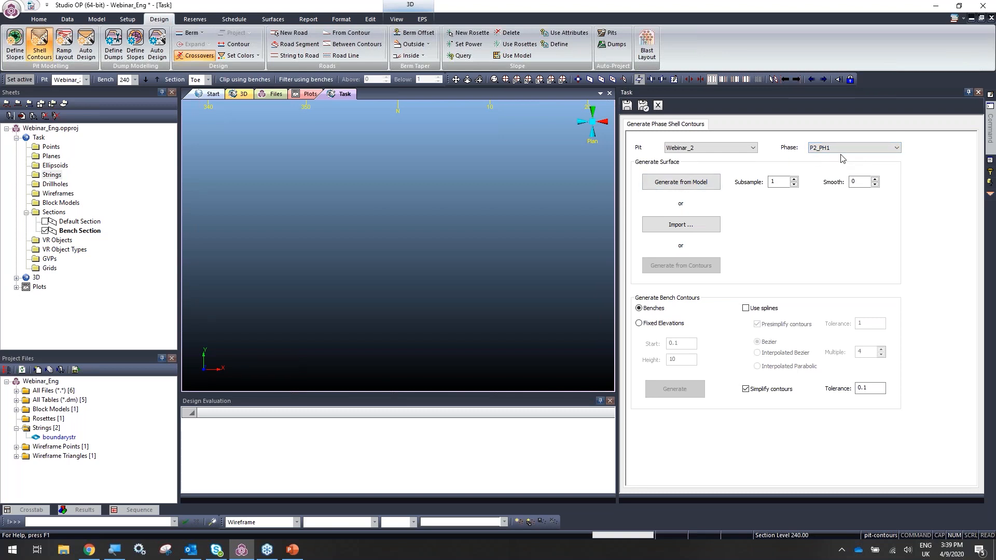
left_click(842, 149)
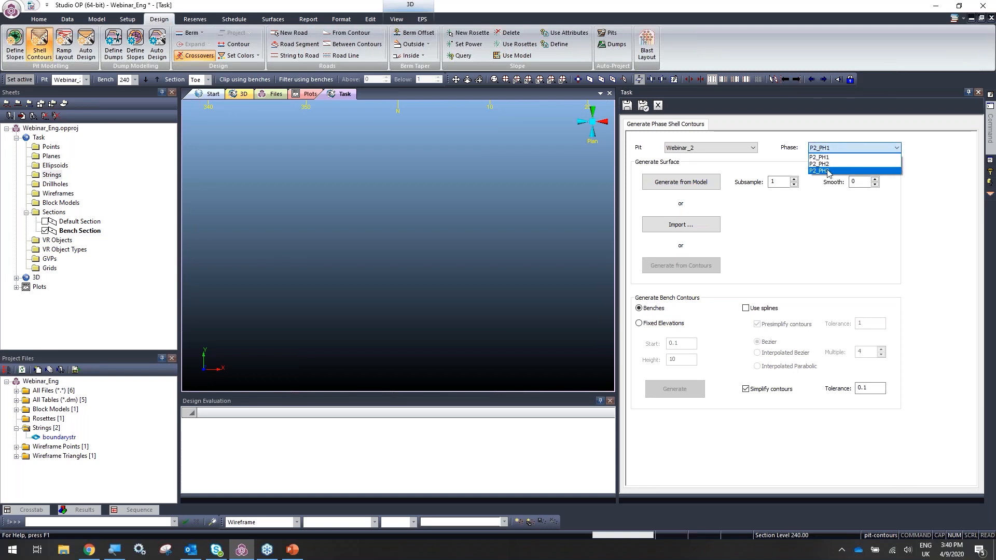
left_click(828, 171)
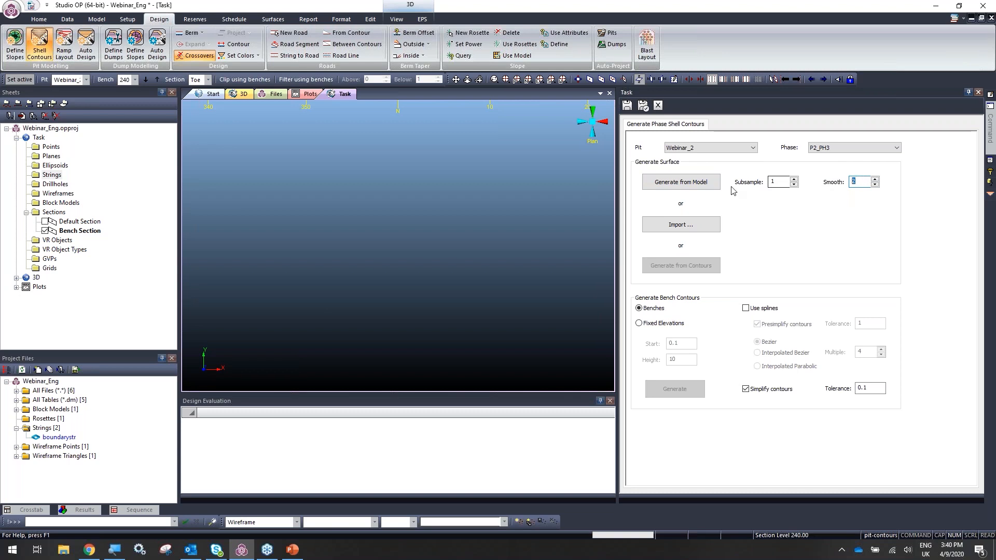
left_click(695, 185)
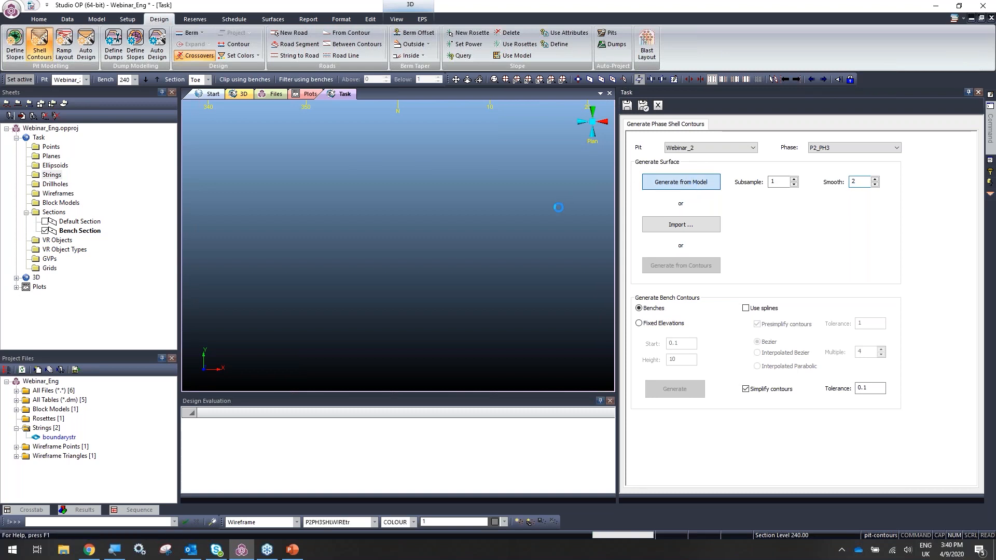
left_click_drag(367, 260, 531, 214)
left_click_drag(469, 260, 458, 260)
Load the wb_pitlimited_bm block model into the 3D view with the TIME PERIOD - Animated by Schedule OES overlay.
left_click(16, 410)
left_click_drag(67, 419, 322, 327)
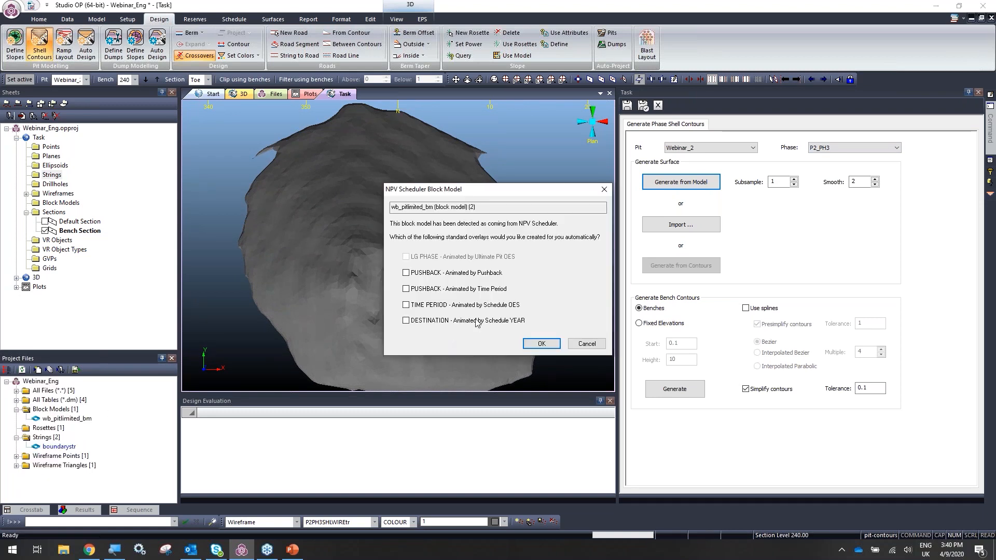
left_click(557, 345)
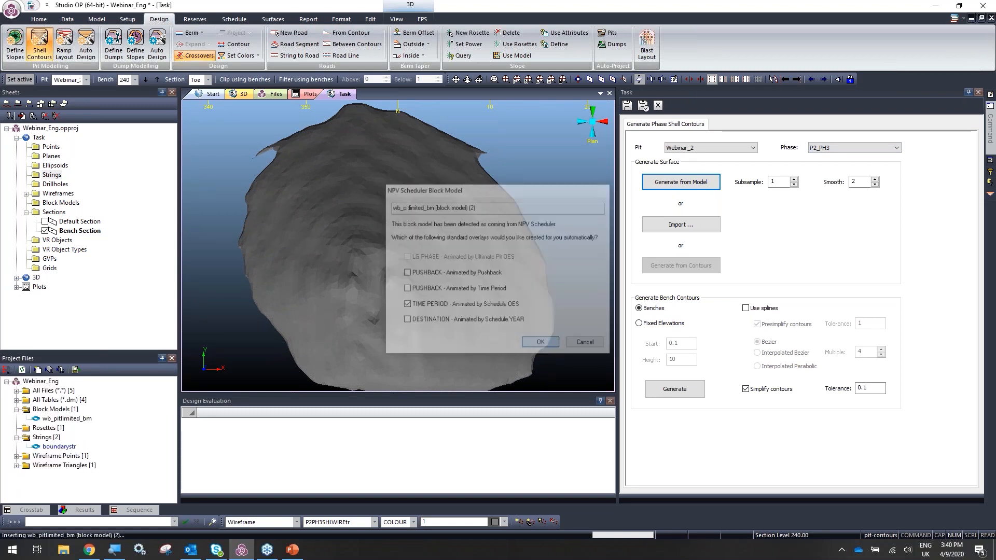
left_click_drag(419, 278, 334, 251)
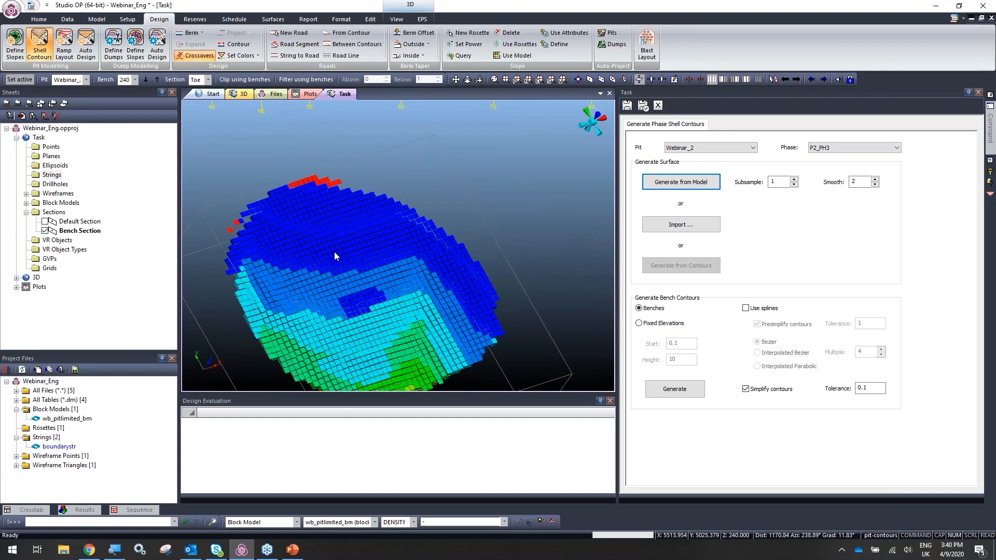
Hide the TIME PERIOD block model overlay and examine the phase shell surface on its own.
left_click(26, 203)
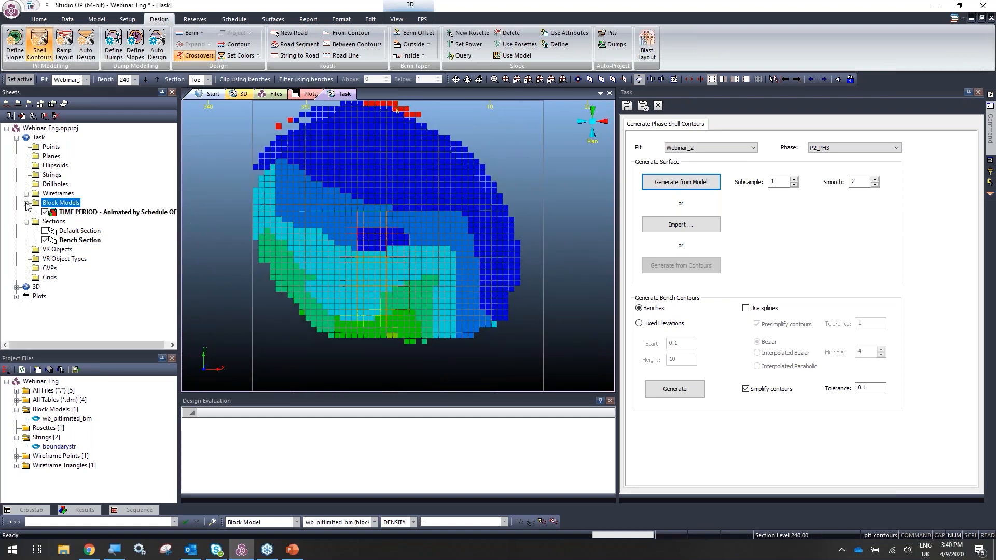
left_click(45, 212)
scroll(341, 250, "up", 5)
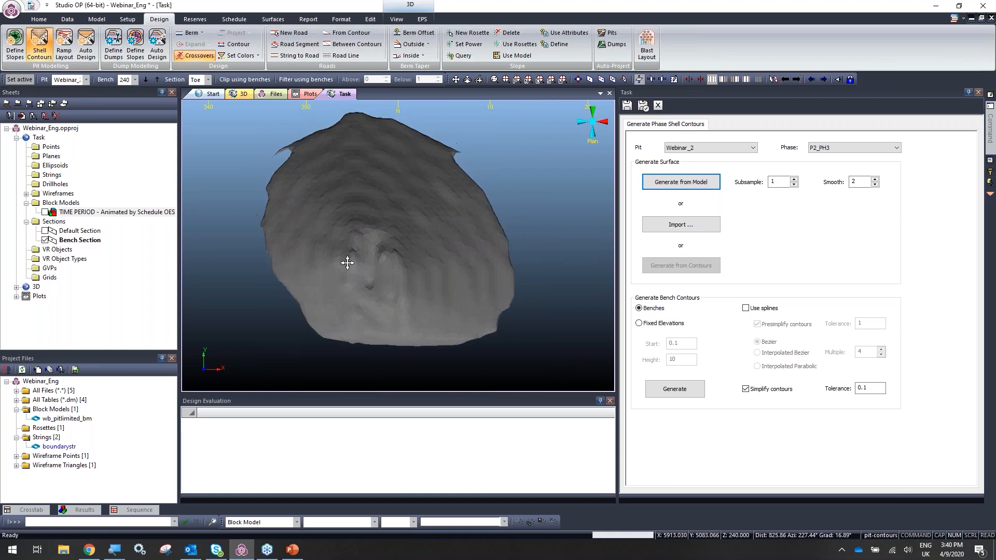
scroll(330, 282, "down", 3)
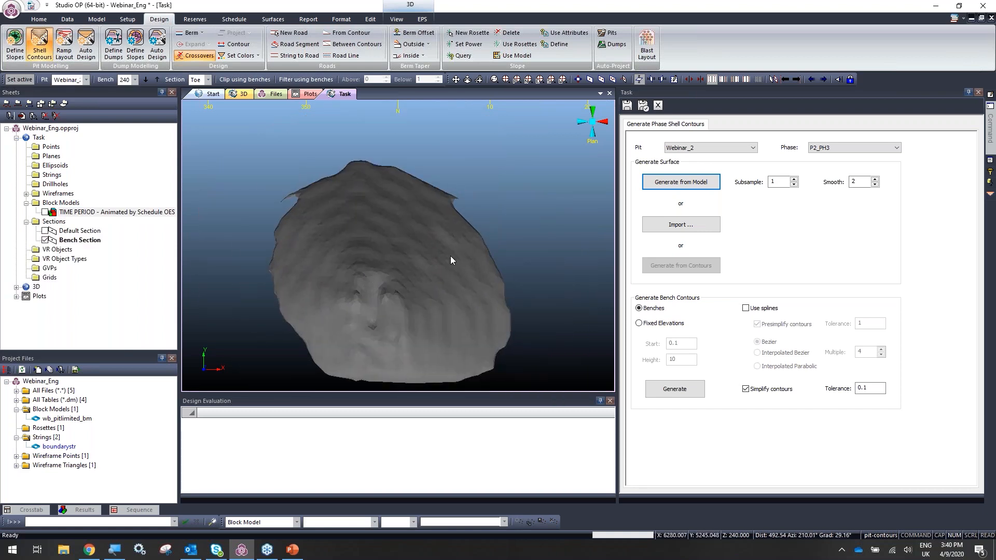
middle_click_drag(384, 262, 394, 242)
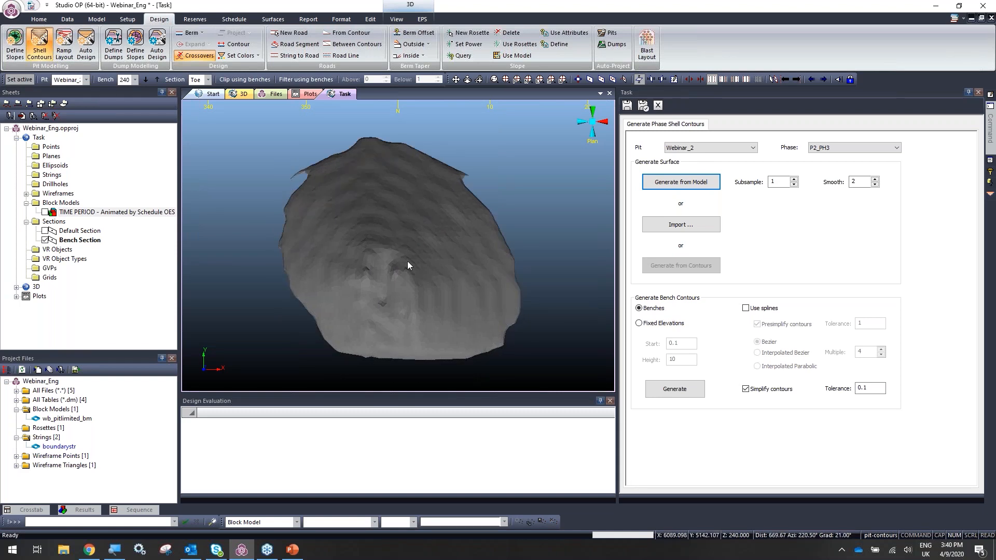
middle_click_drag(431, 272, 429, 281)
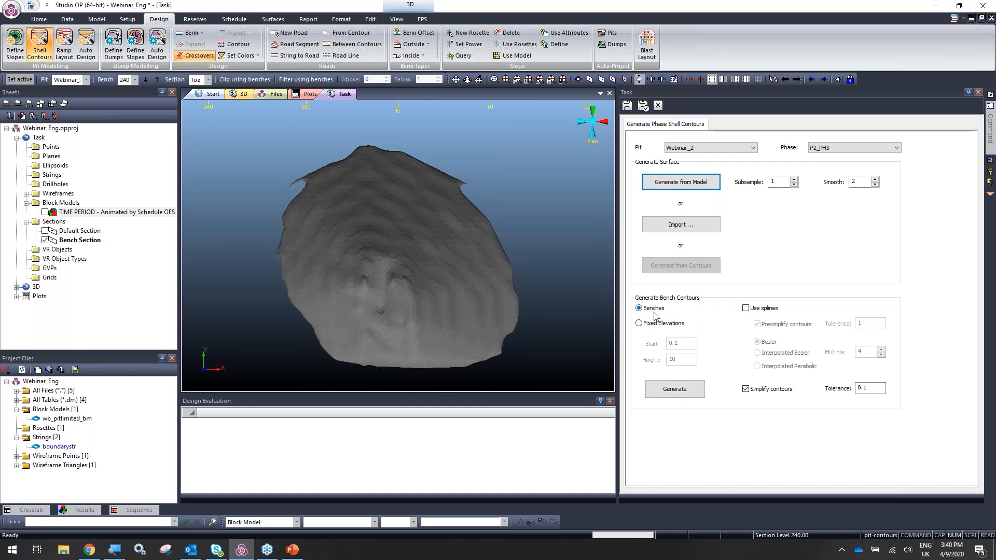
Generate the P2_PH3 shell contours at the bench elevations without splines, simplified with tolerance 0.1.
left_click(672, 398)
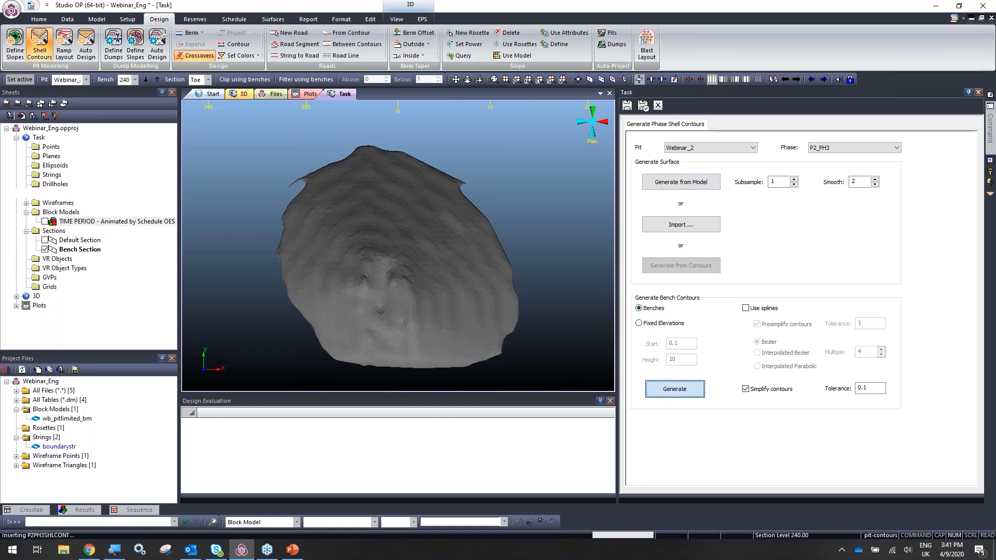
left_click_drag(296, 306, 395, 280, "shift")
scroll(343, 248, "up", 3)
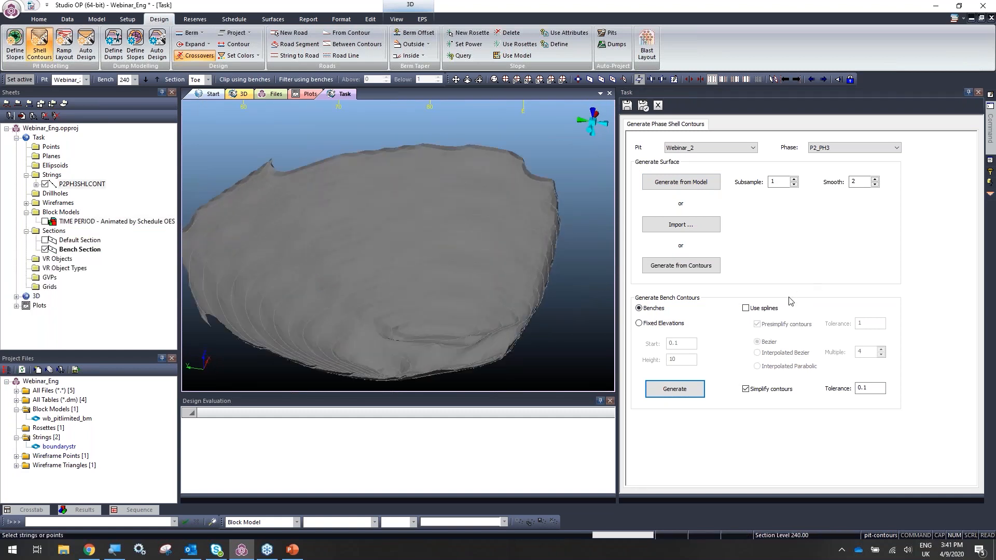
Regenerate the P2_PH3 bench contours using Interpolated Bezier splines and save the contour task.
left_click(746, 308)
left_click_drag(439, 210, 419, 216, "shift")
left_click(785, 353)
left_click_drag(502, 287, 482, 221, "shift")
left_click(675, 389)
left_click_drag(542, 324, 363, 317, "shift")
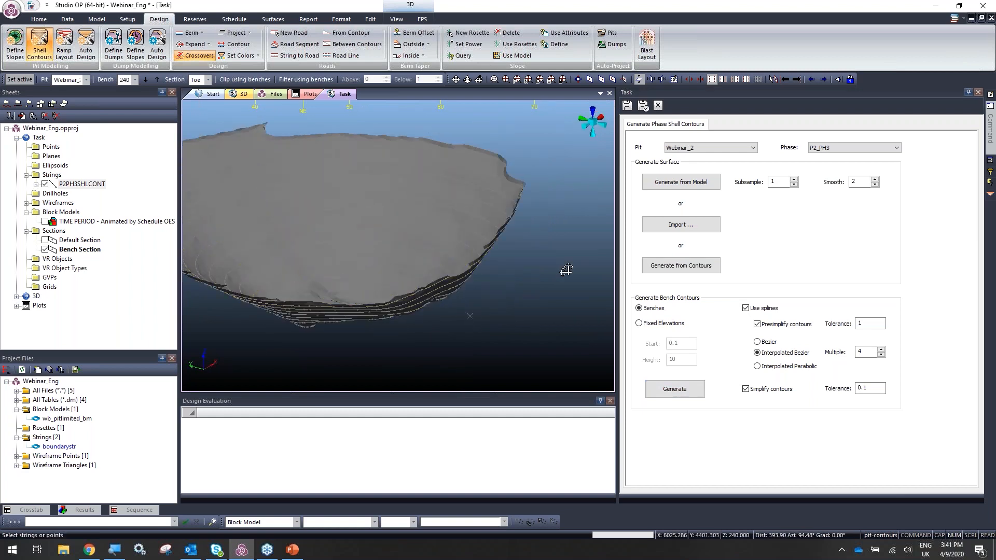
key("p")
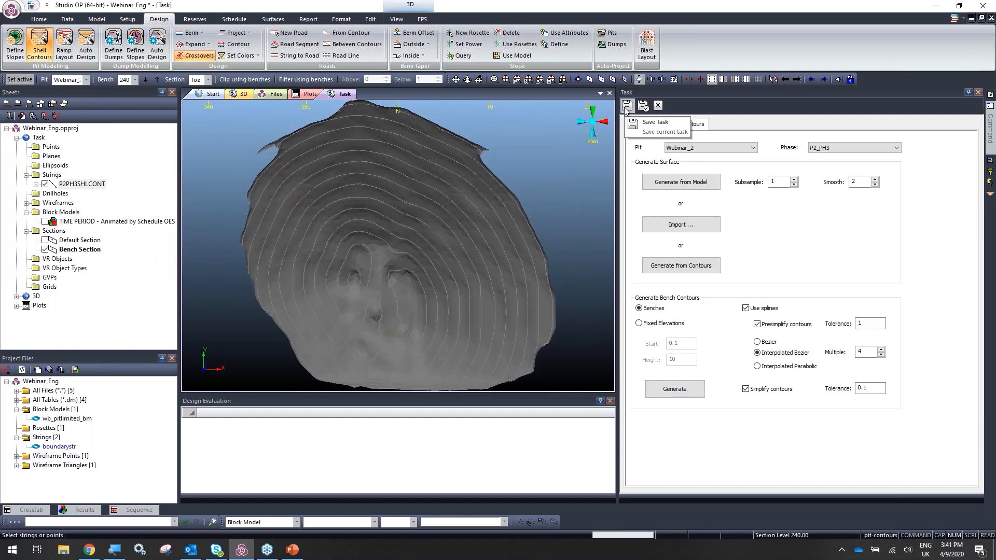
left_click(626, 107)
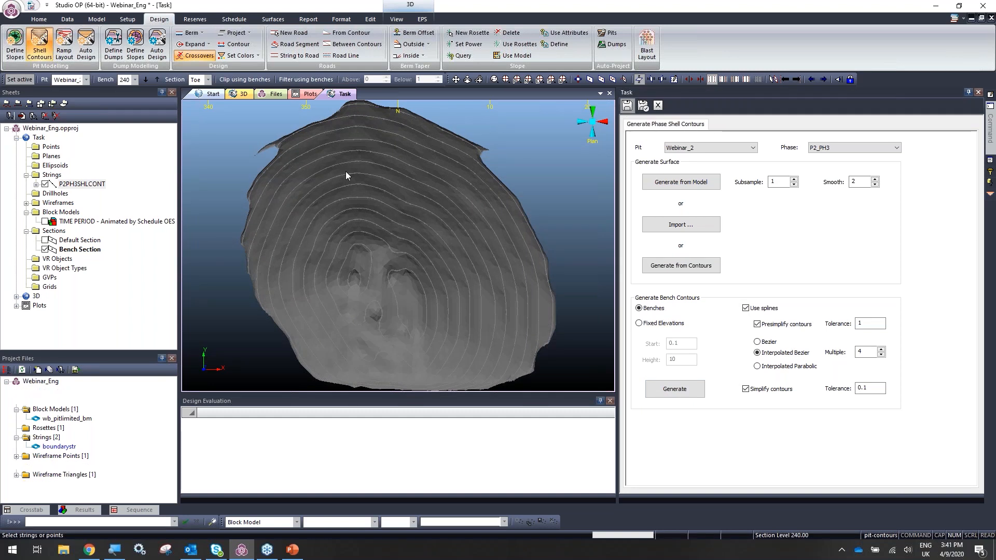
Start the automatic pit design for phase P2_PH3 of Webinar_2 with its shell contours shown.
left_click(86, 47)
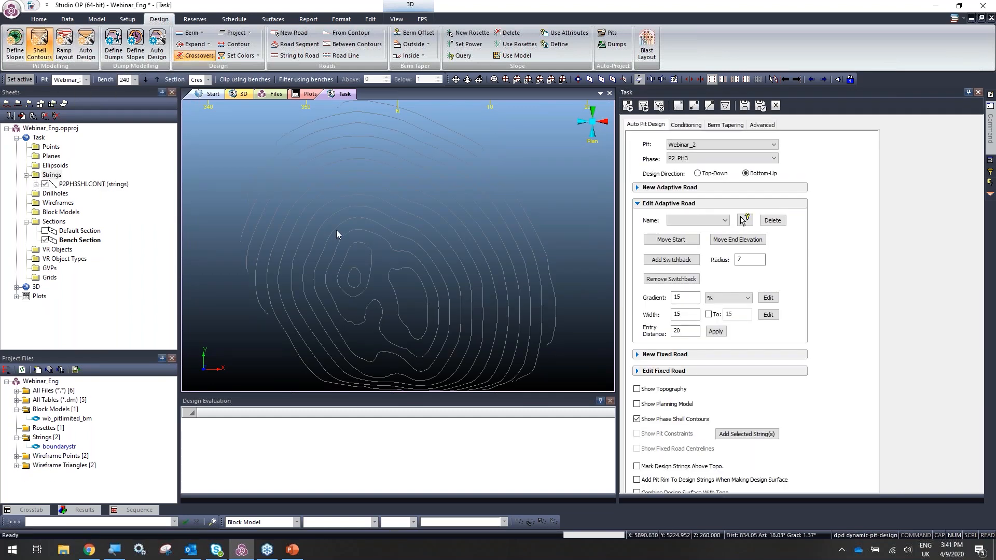
left_click_drag(363, 250, 363, 224)
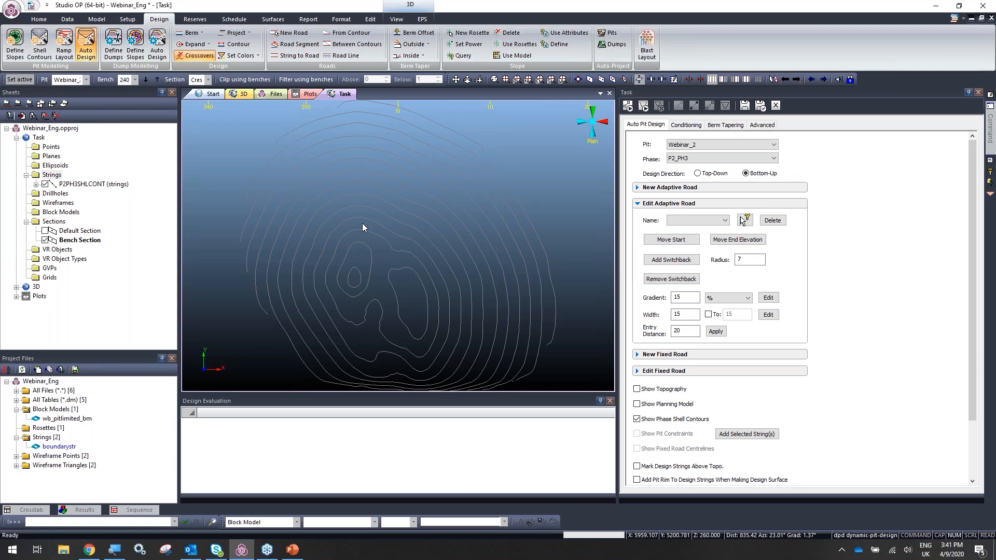
scroll(362, 226, "down", 5)
left_click_drag(426, 303, 473, 260)
left_click(465, 271)
key("z")
key("p")
Select all P2_PH3 shell contour strings and close the open ones.
key("s")
key("a")
key("s")
left_click_drag(537, 231, 449, 228, "shift")
scroll(449, 227, "up", 4)
scroll(448, 227, "down", 1)
scroll(448, 227, "down", 2)
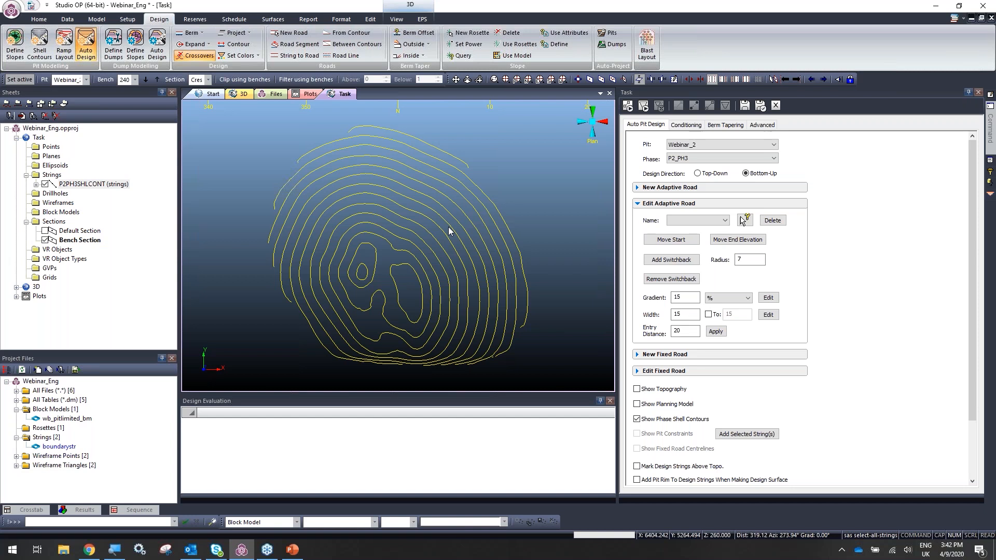
key("c")
key("l")
key("o")
left_click_drag(449, 226, 472, 188, "shift")
scroll(749, 417, "down", 3)
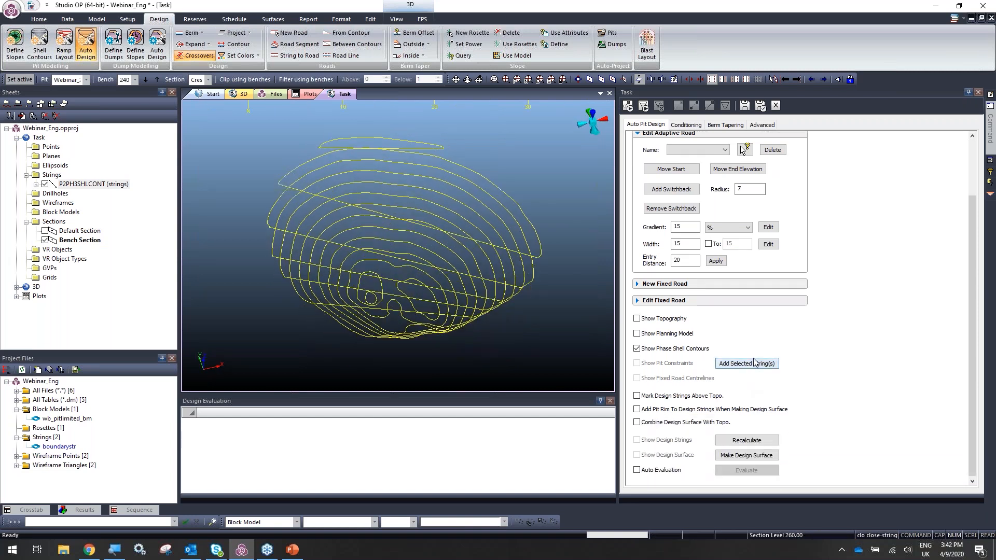
Add the selected closed contours to the pit constraints and hide the phase shell contours.
left_click(753, 366)
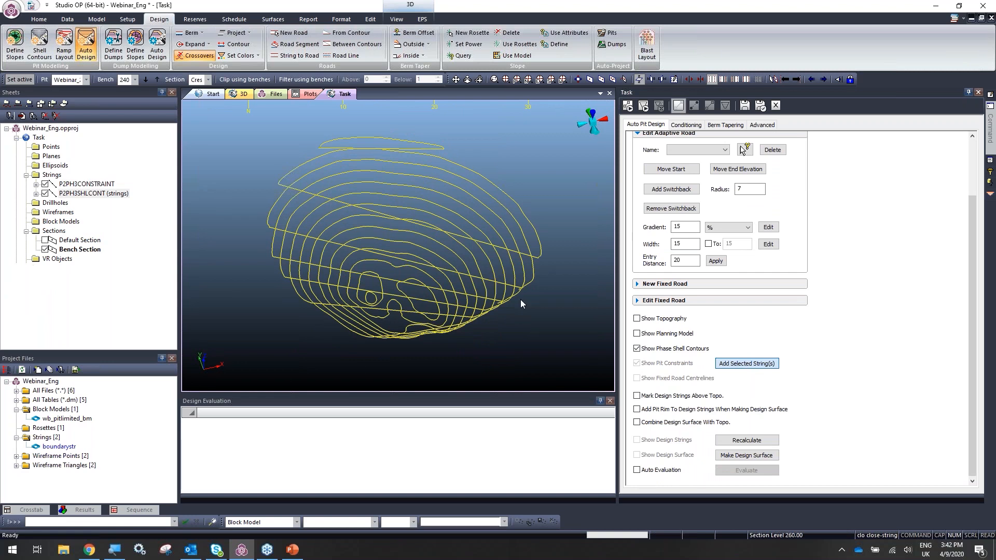
left_click_drag(328, 256, 364, 251, "shift")
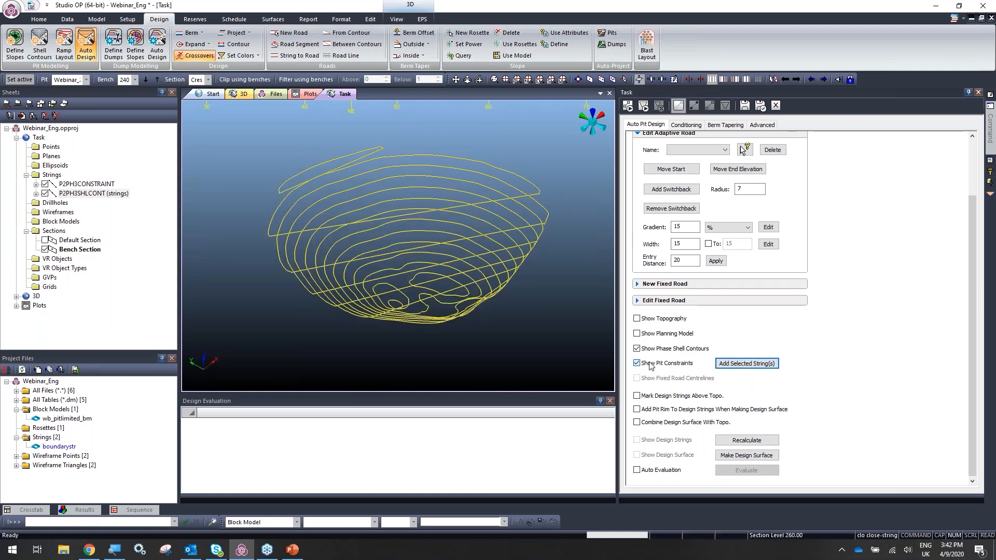
left_click(637, 348)
left_click_drag(447, 281, 420, 218, "shift")
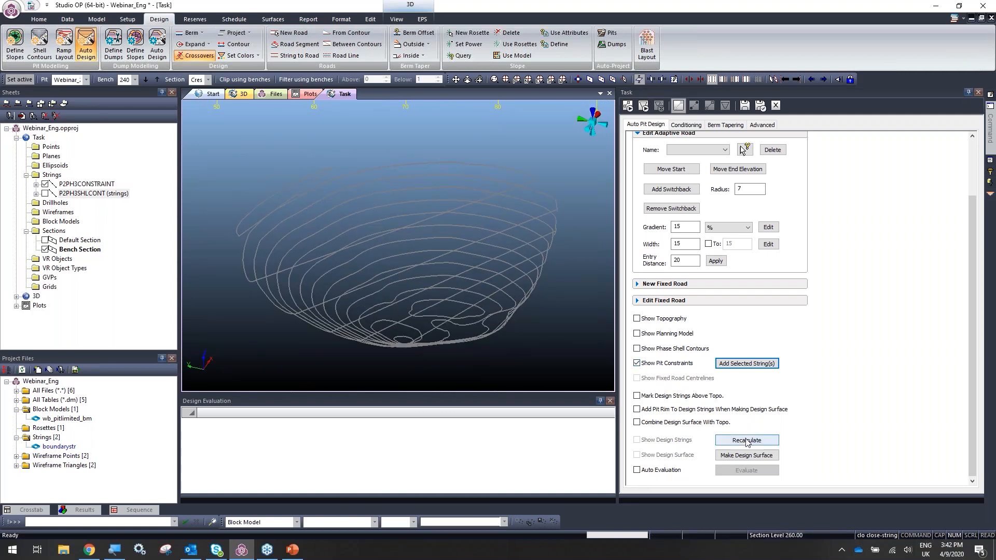
Recalculate the P2_PH3 pit design strings from the constraints and hide the pit constraints.
left_click(747, 441)
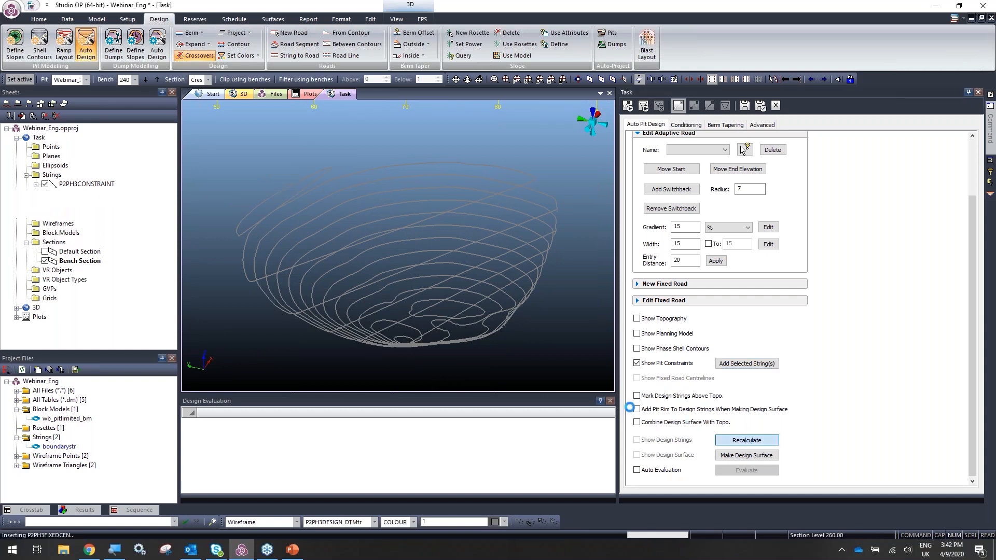
left_click_drag(407, 245, 359, 266, "shift")
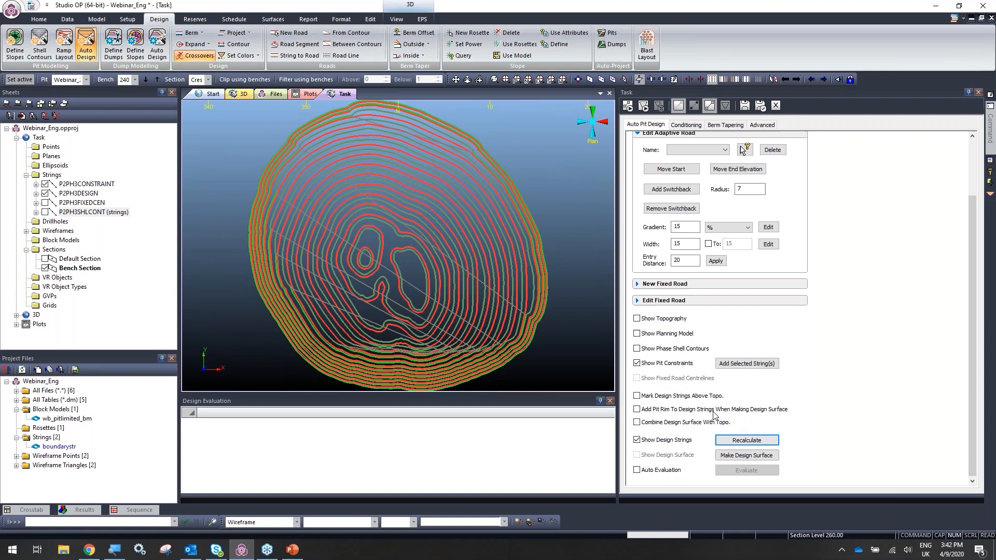
left_click(674, 363)
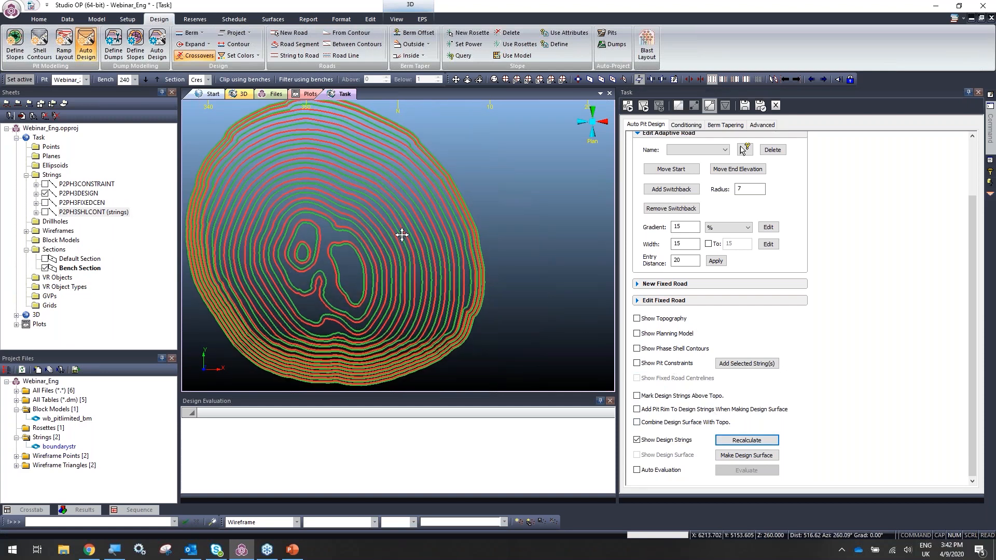
Examine the generated toe and crest strings of the P2_PH3 design in plan view.
scroll(438, 248, "down", 2)
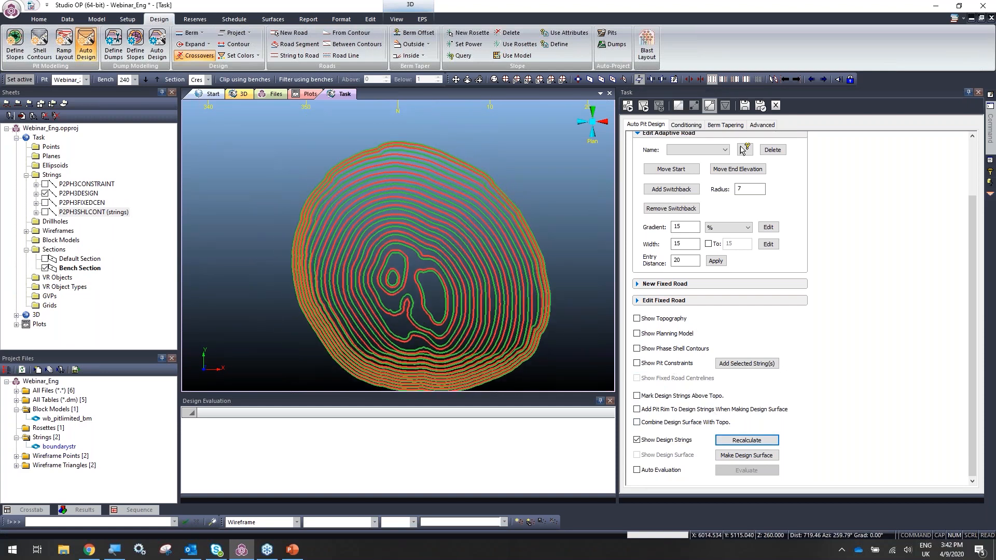
left_click_drag(415, 262, 393, 242, "shift")
scroll(423, 245, "up", 1)
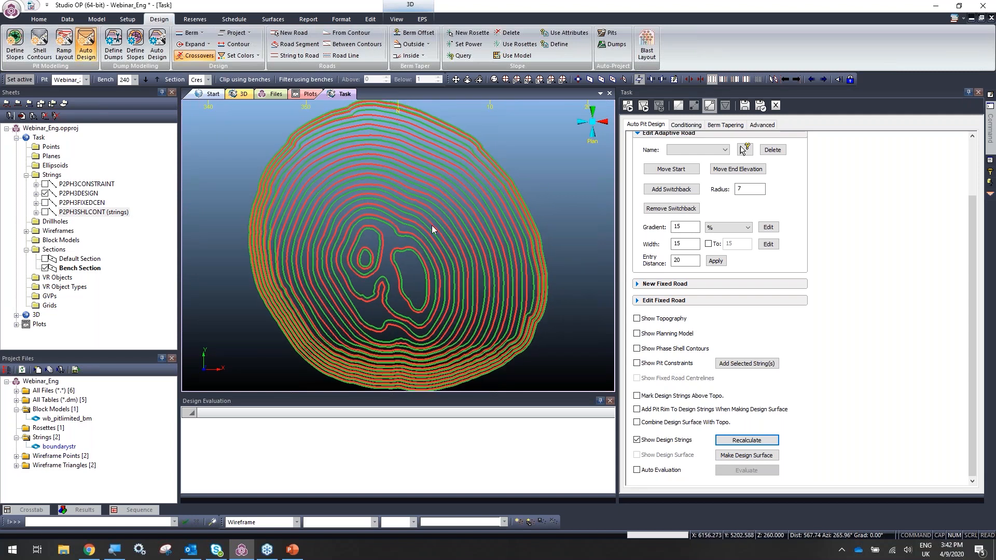
middle_click_drag(393, 243, 390, 258)
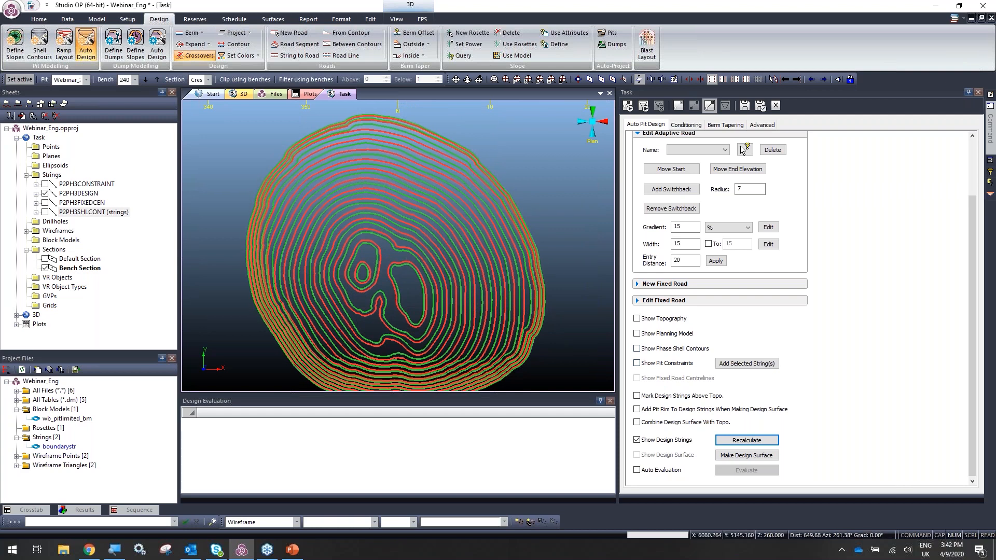
scroll(412, 235, "down", 4)
scroll(384, 229, "up", 7)
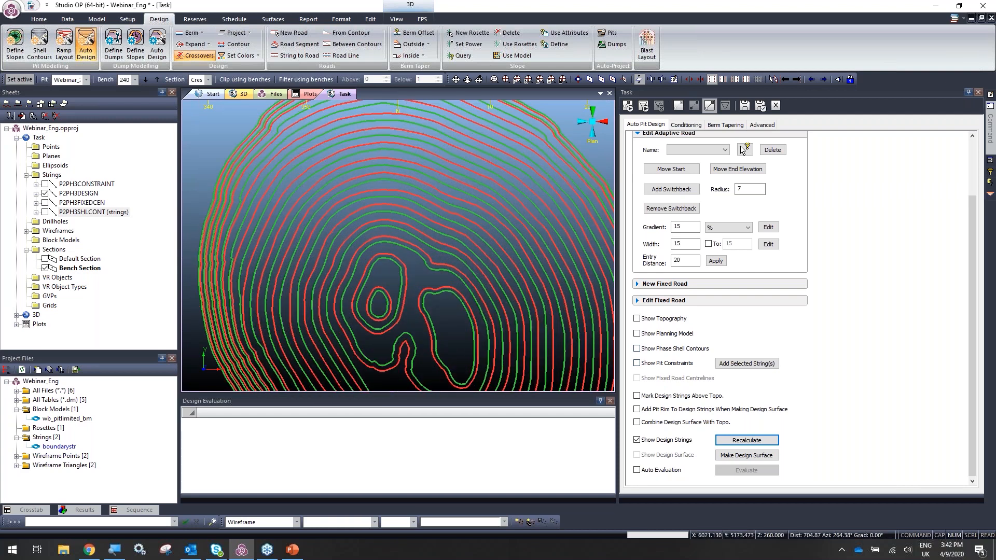
scroll(400, 233, "down", 5)
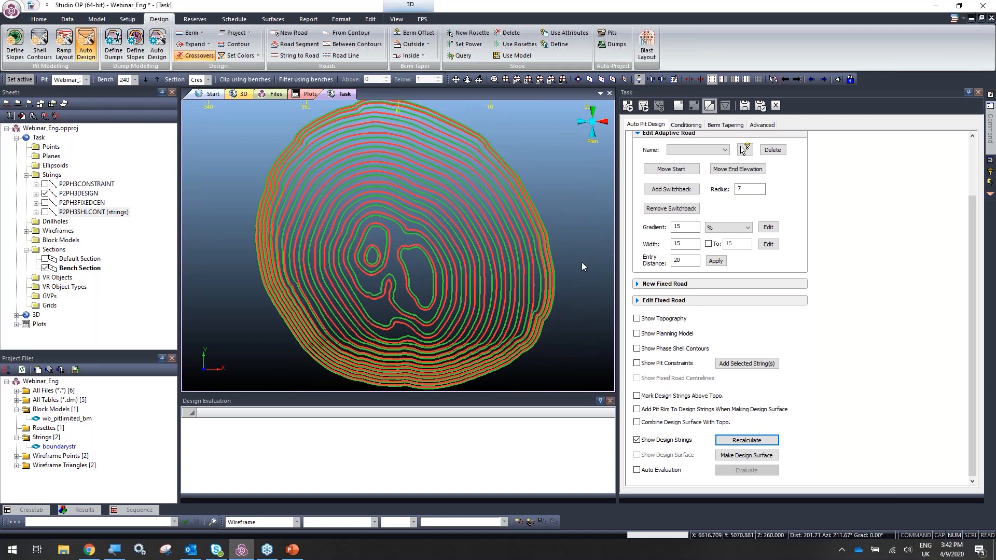
Query the small innermost toe string to read its projected area and look at the phase's conditioning defaults.
scroll(363, 244, "up", 6)
middle_click_drag(382, 252, 375, 273)
scroll(385, 267, "up", 3)
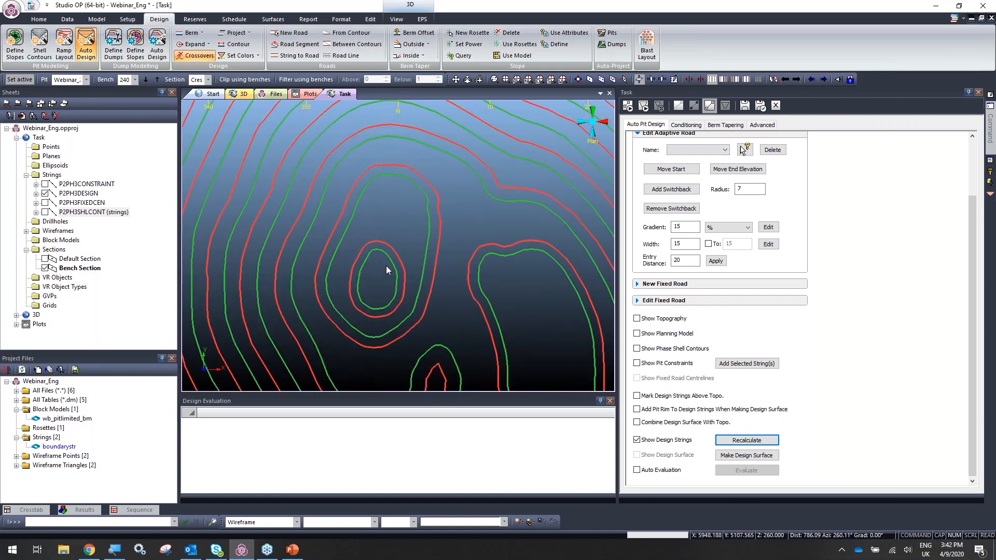
middle_click_drag(373, 260, 373, 267)
left_click(382, 267)
scroll(382, 286, "down", 3)
middle_click_drag(382, 285, 371, 247)
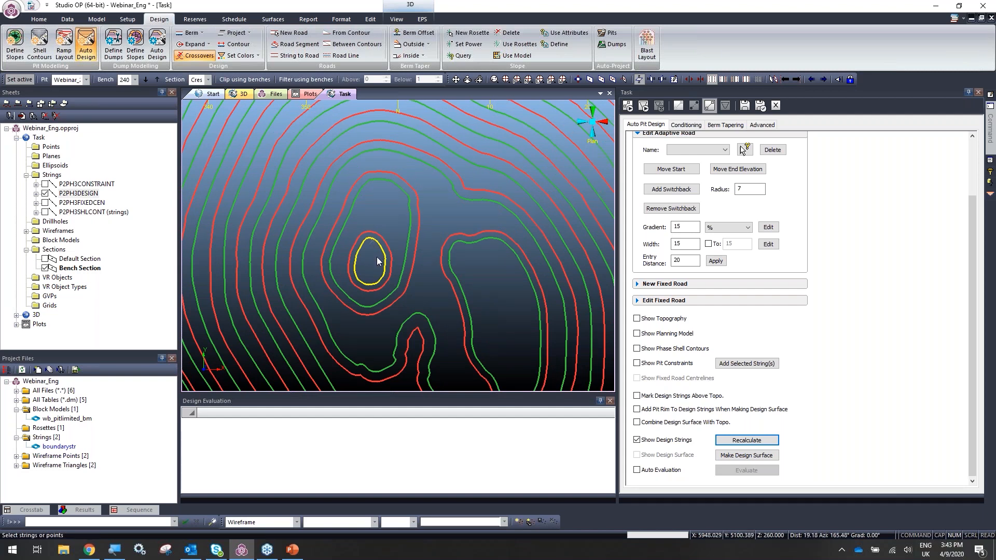
type("qst")
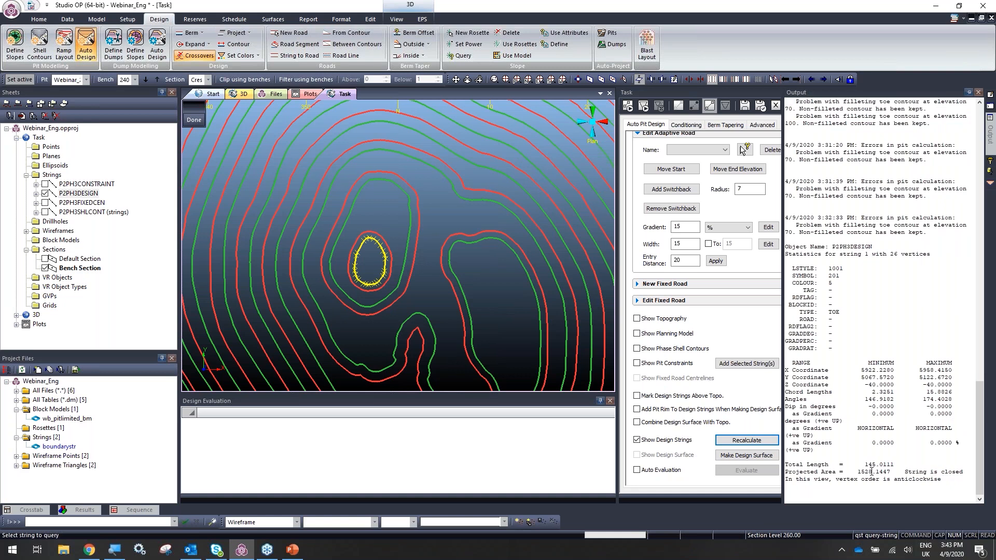
left_click(688, 126)
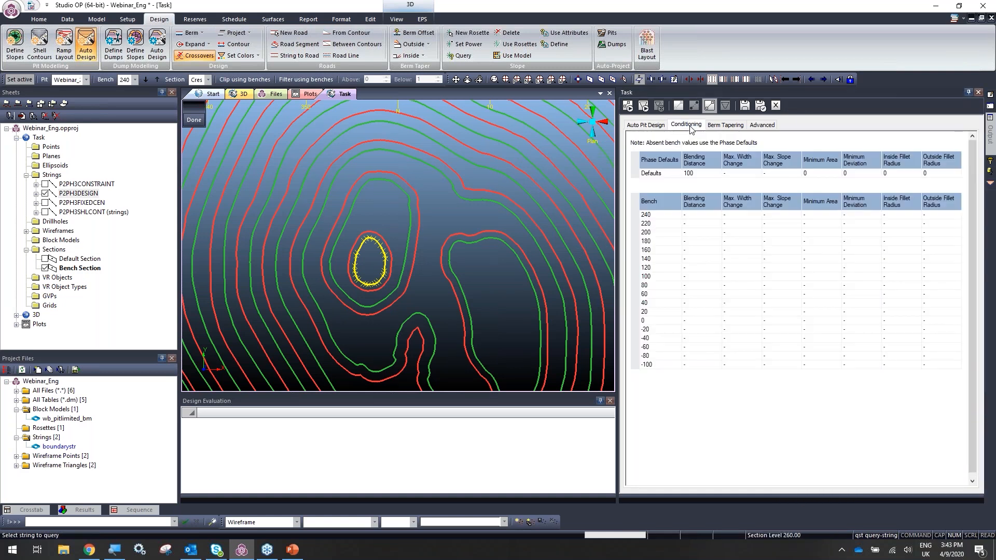
left_click(408, 191)
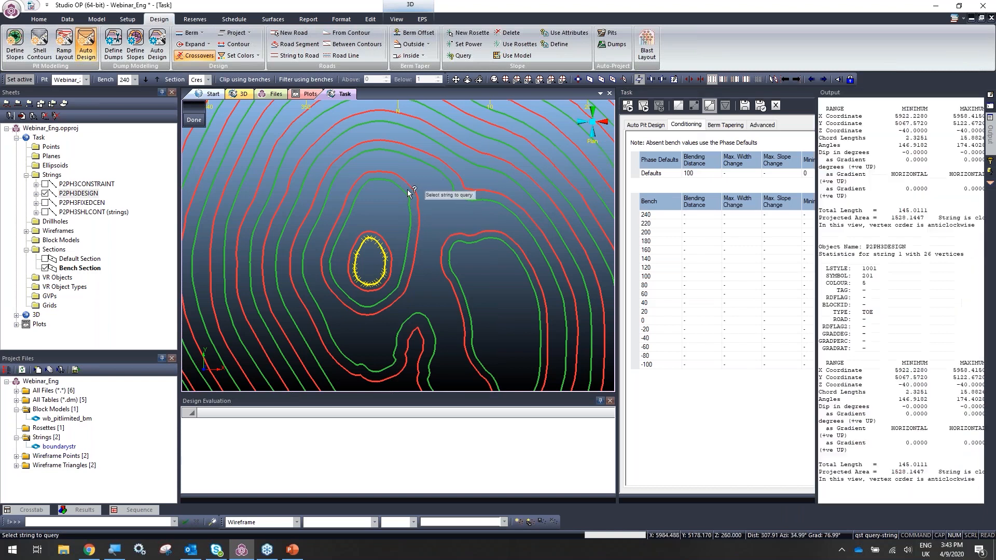
scroll(388, 194, "down", 4)
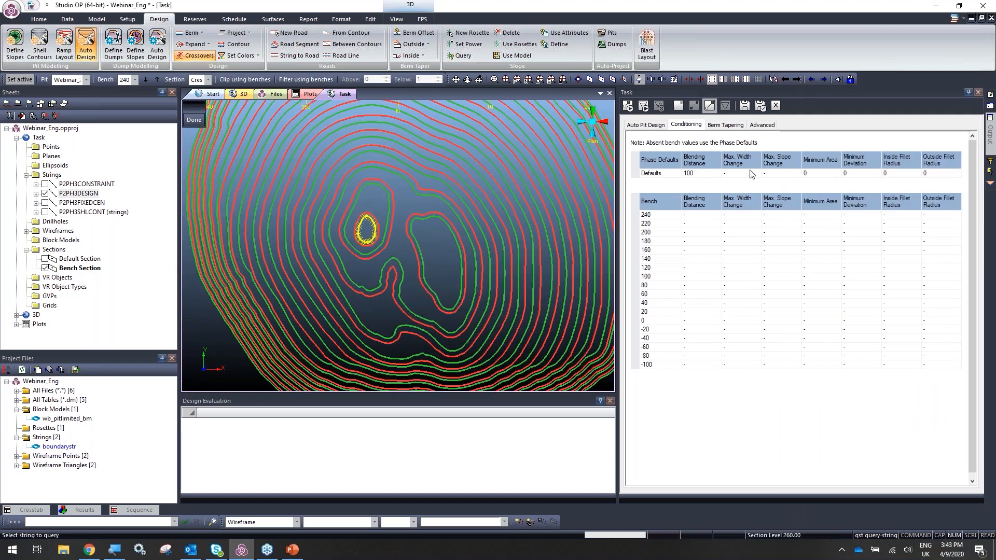
key("Escape")
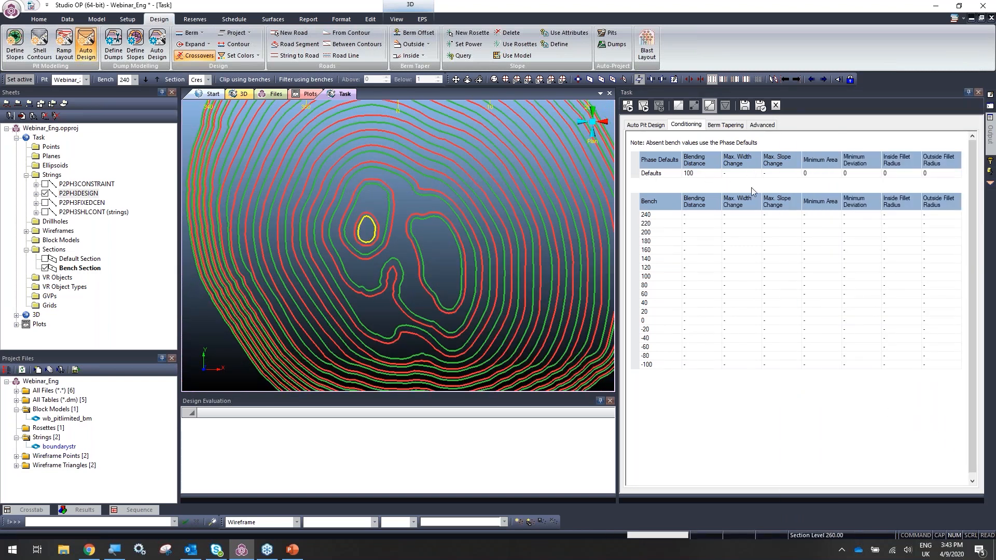
Set the phase default minimum area to 2000 and recalculate the design strings to drop the small pit bottom.
left_click(812, 176)
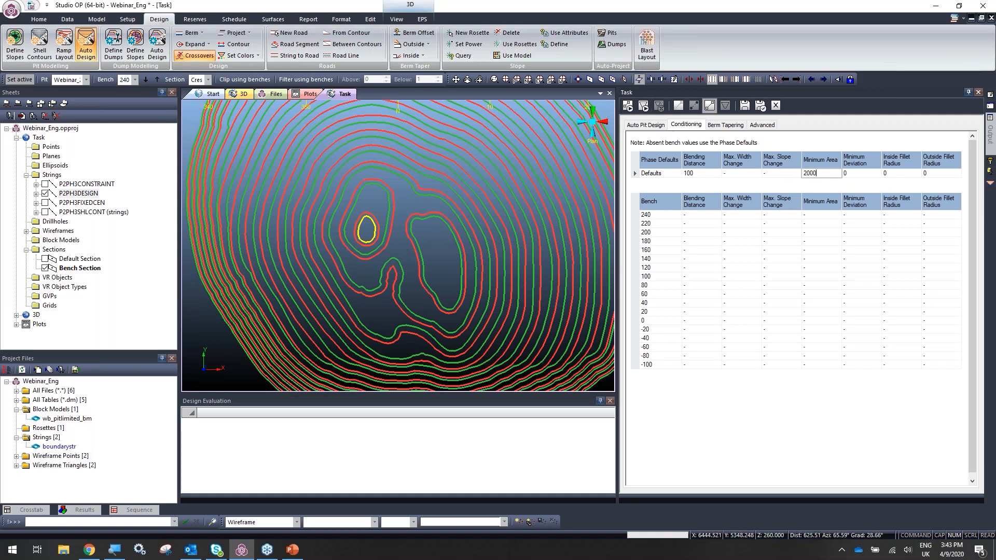
left_click(629, 108)
scroll(371, 220, "up", 4)
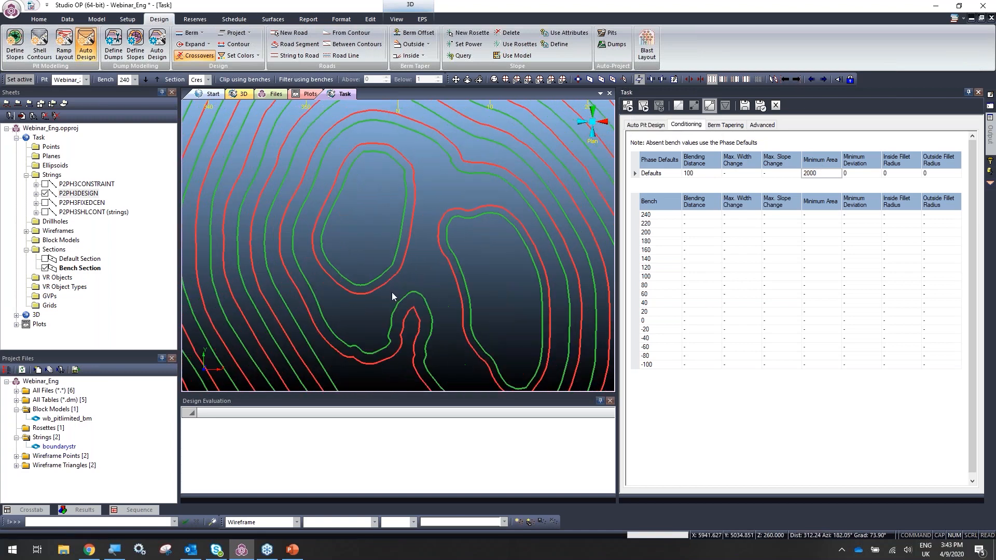
left_click_drag(391, 250, 386, 239, "shift")
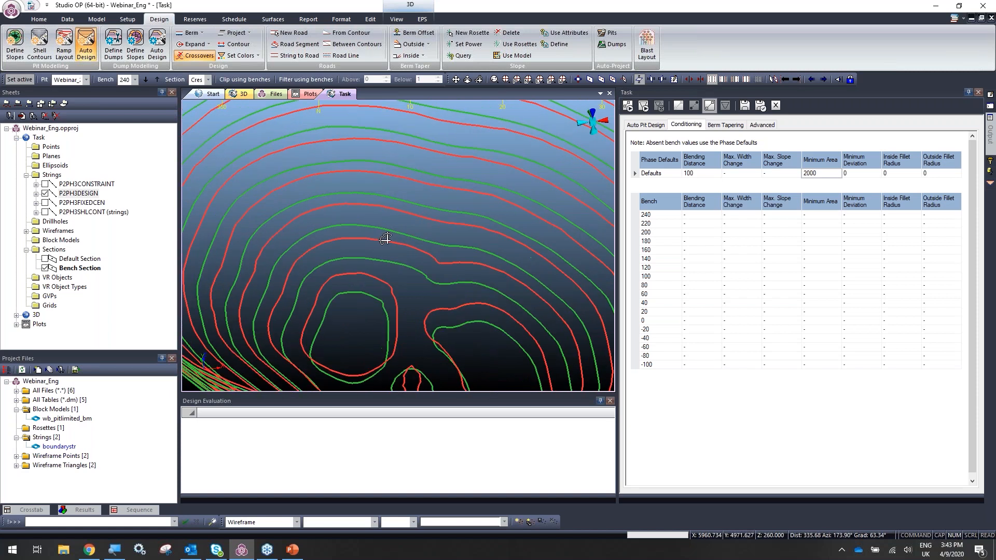
scroll(379, 280, "down", 5)
key("p")
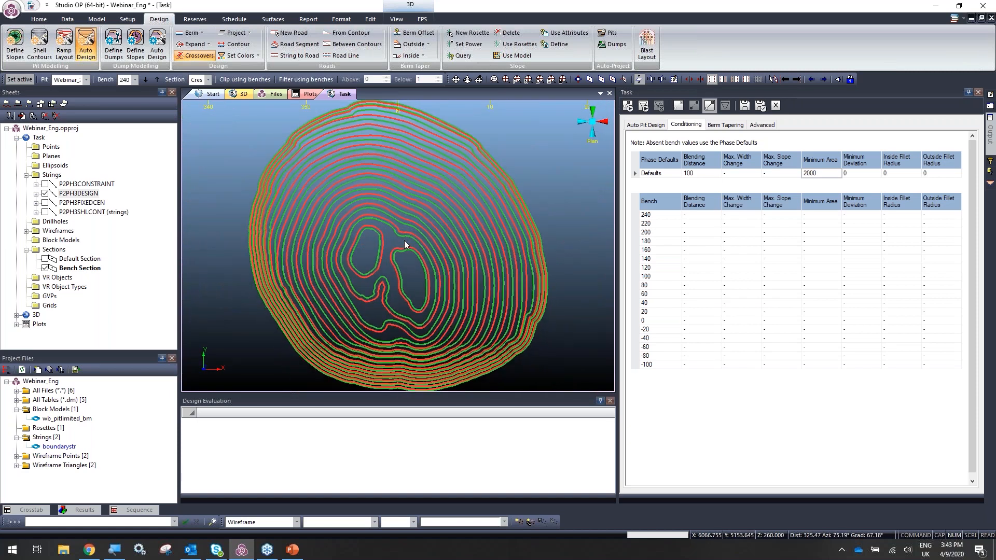
Show the topography, mark design strings above it, and recalculate the P2_PH3 design.
left_click(645, 125)
middle_click_drag(446, 262, 470, 262)
left_click(637, 318)
middle_click_drag(594, 309, 349, 289)
scroll(422, 227, "down", 3)
scroll(412, 185, "up", 3)
scroll(400, 228, "up", 3)
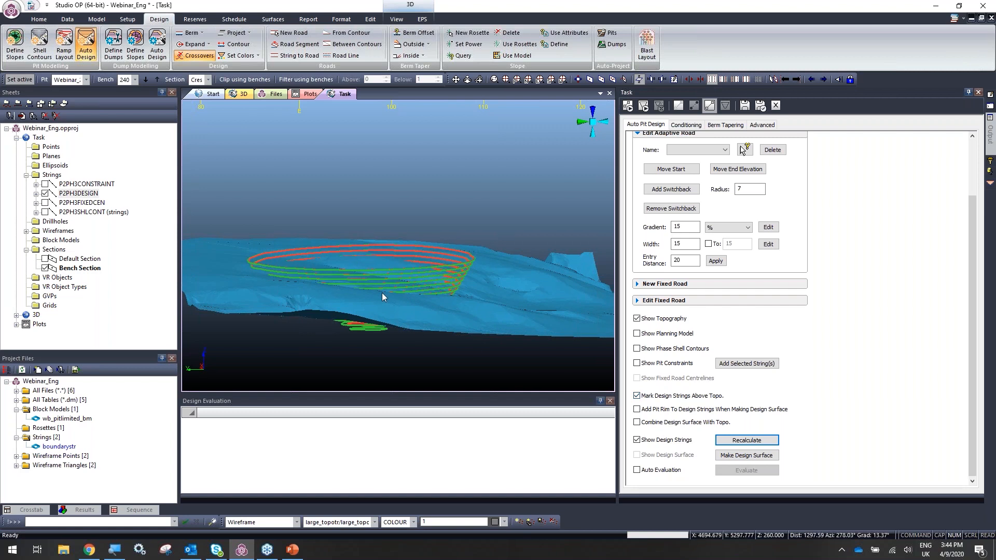
middle_click_drag(382, 293, 380, 303)
left_click(754, 445)
scroll(403, 290, "up", 3)
middle_click_drag(406, 291, 432, 240)
left_click_drag(445, 223, 295, 192, "shift")
scroll(434, 260, "down", 5)
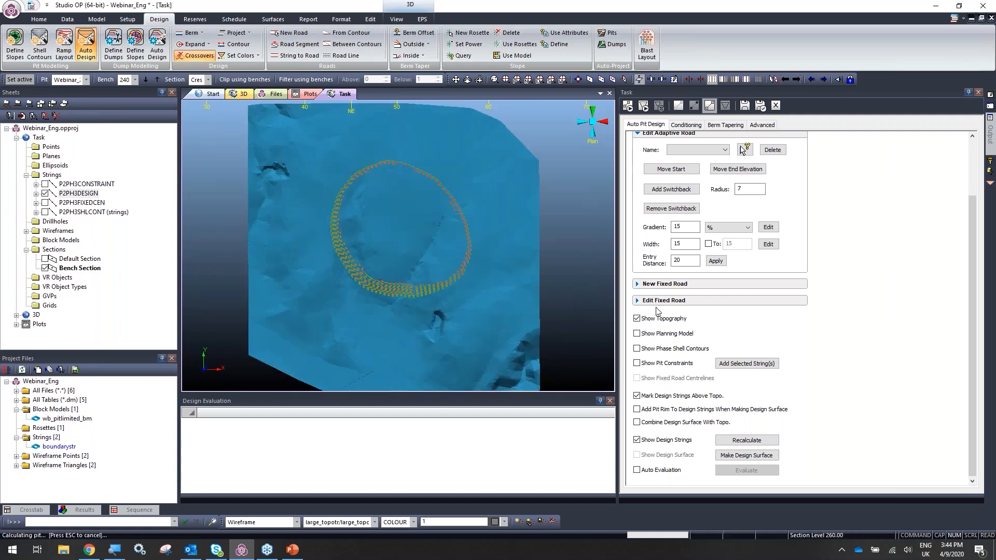
Hide the topography and examine the design strings marked as above topo in plan view.
left_click(638, 319)
scroll(435, 231, "up", 5)
middle_click_drag(395, 213, 436, 301)
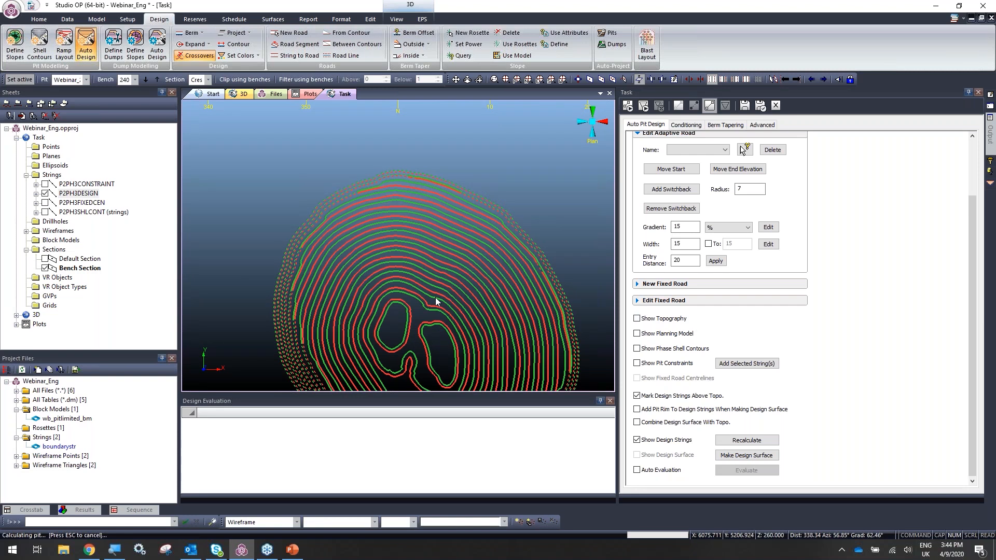
scroll(437, 296, "down", 1)
scroll(438, 293, "up", 2)
scroll(437, 291, "down", 1)
middle_click_drag(437, 291, 396, 214)
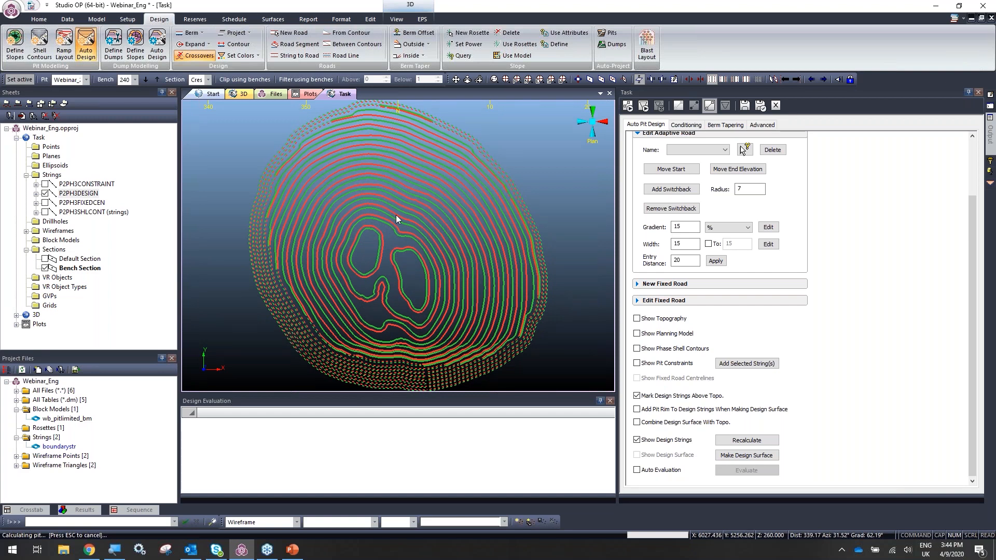
middle_click_drag(396, 215, 403, 241)
scroll(699, 214, "up", 3)
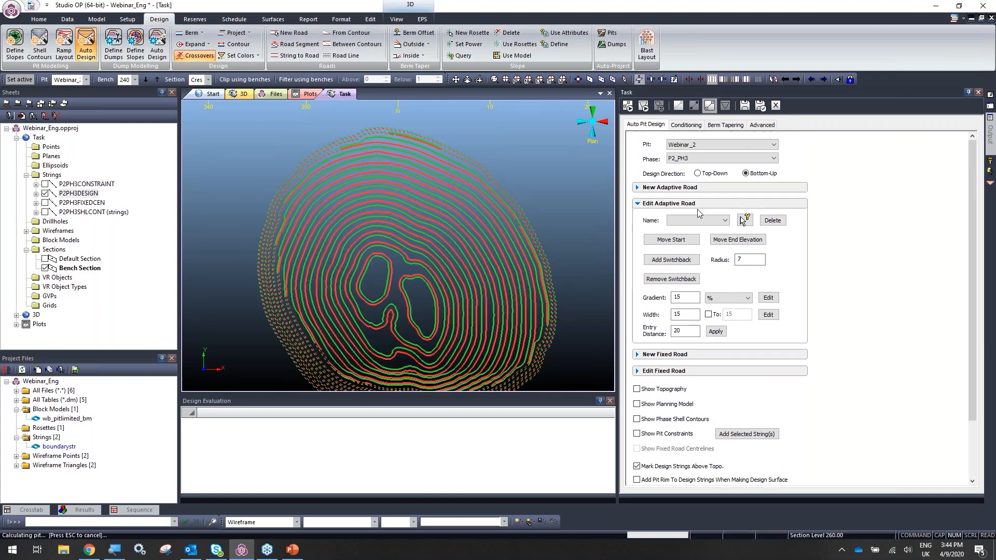
Create clockwise adaptive road r1 with 10% gradient, width 15 and entry distance 20, starting on the western pit-bottom toe's west side.
left_click(697, 204)
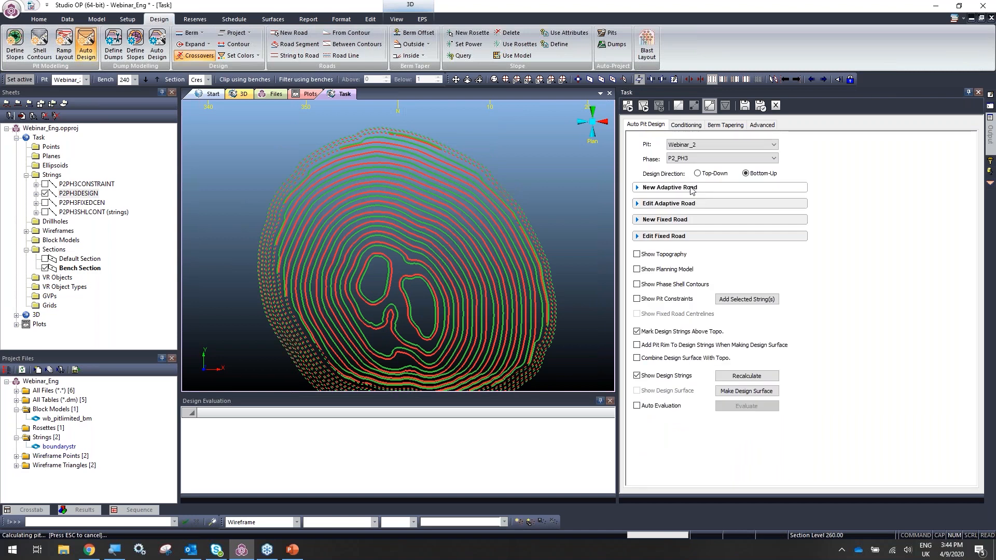
left_click(691, 188)
left_click(691, 209)
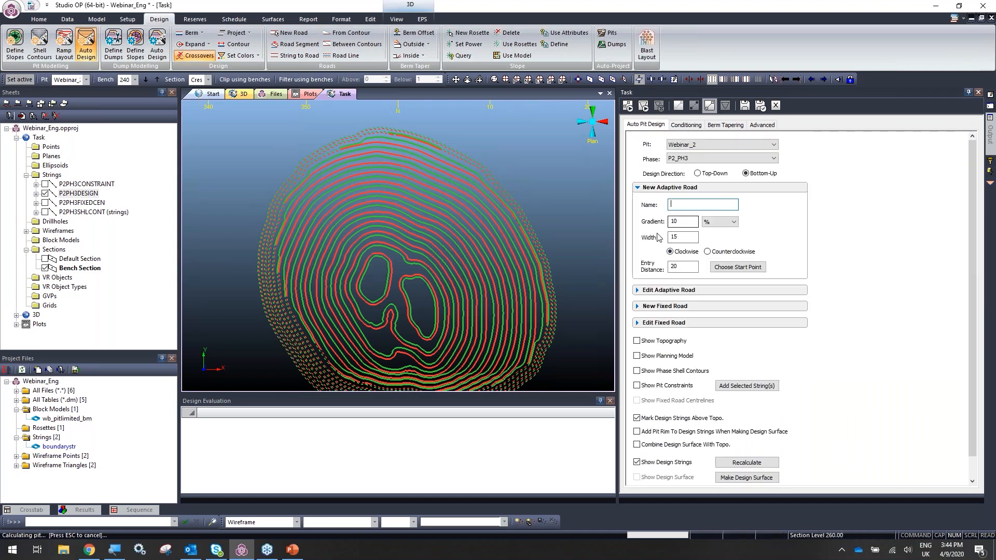
scroll(459, 240, "up", 3)
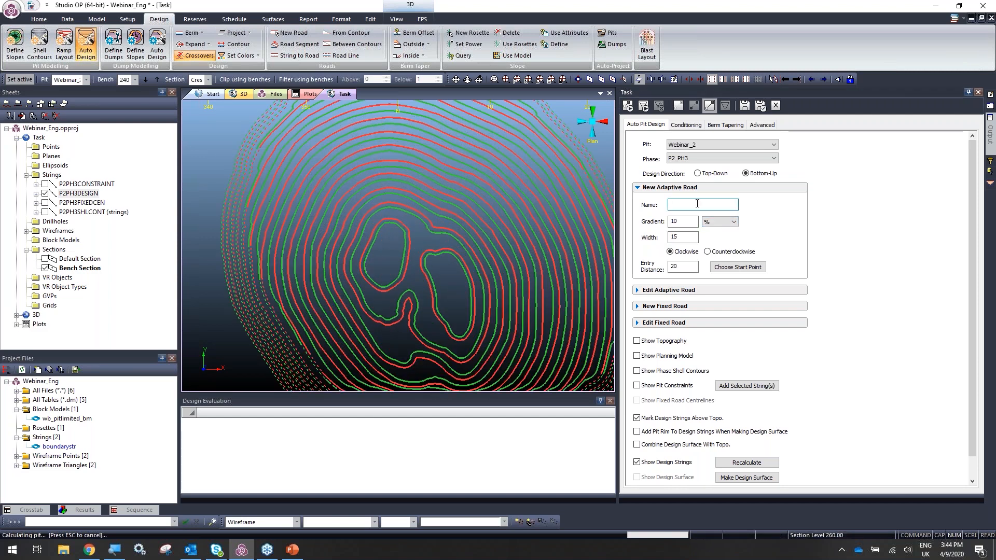
left_click(729, 267)
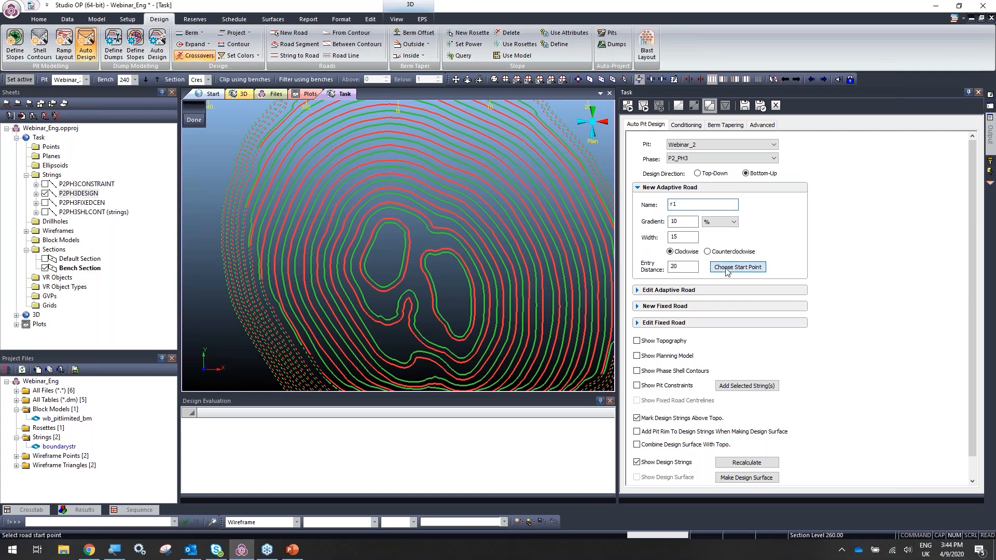
scroll(381, 262, "up", 2)
scroll(379, 259, "up", 1)
left_click(372, 234)
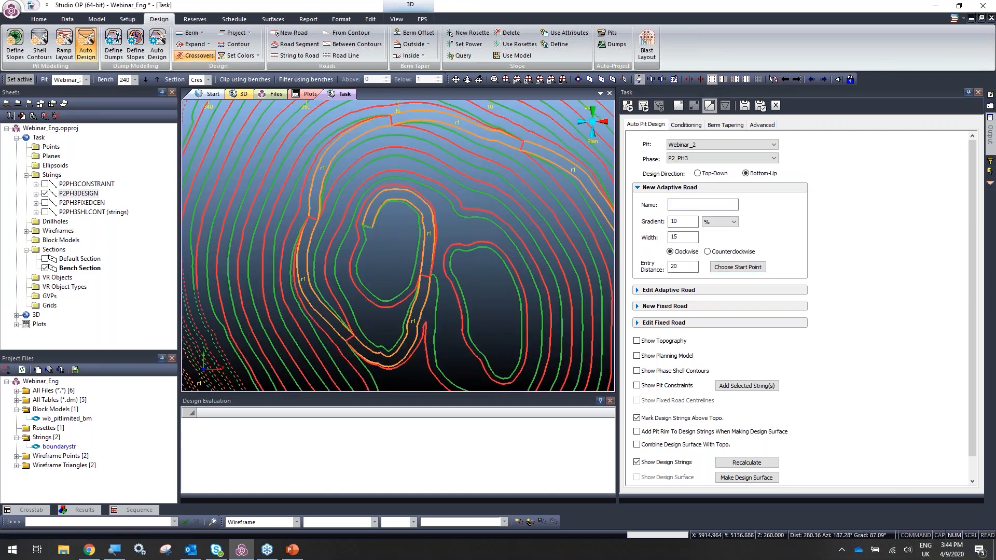
scroll(565, 245, "down", 2)
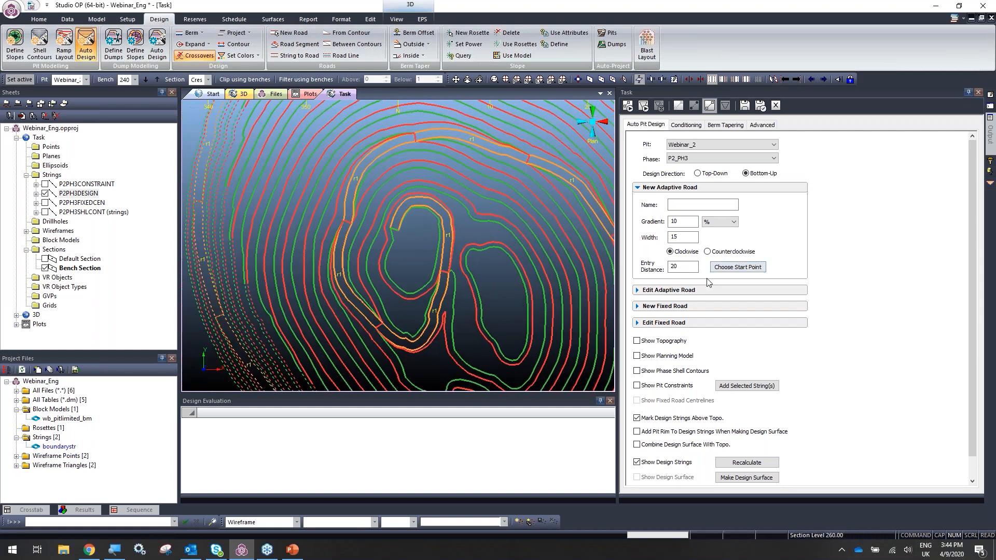
Shorten road r1 by moving its end elevation to the top of the lowest bench.
left_click(669, 290)
middle_click_drag(416, 255, 406, 233)
left_click(721, 243)
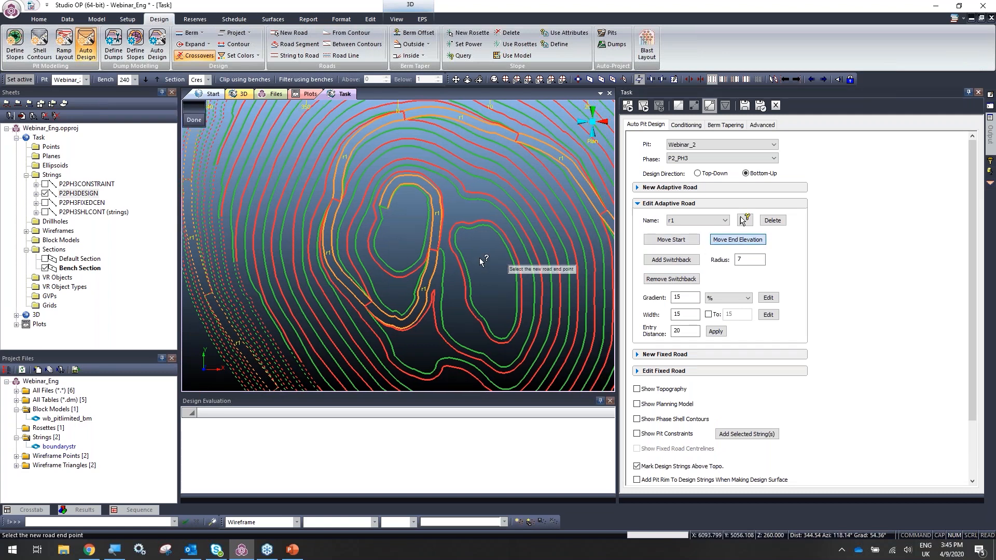
left_click(436, 251)
Move the start point of road r1 farther south along the west side of the pit-bottom toe.
left_click(671, 239)
left_click(385, 223)
scroll(386, 236, "up", 3)
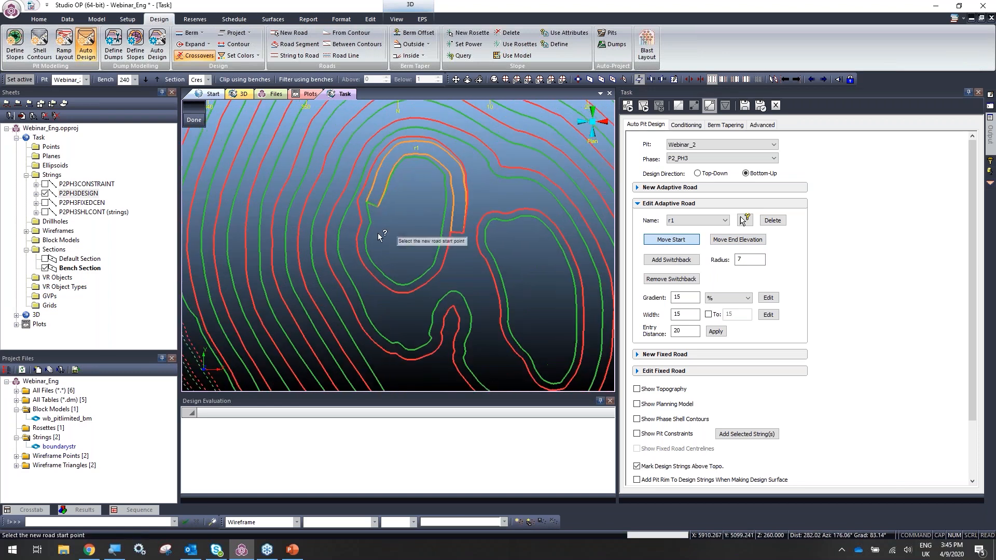
middle_click_drag(432, 227, 408, 224)
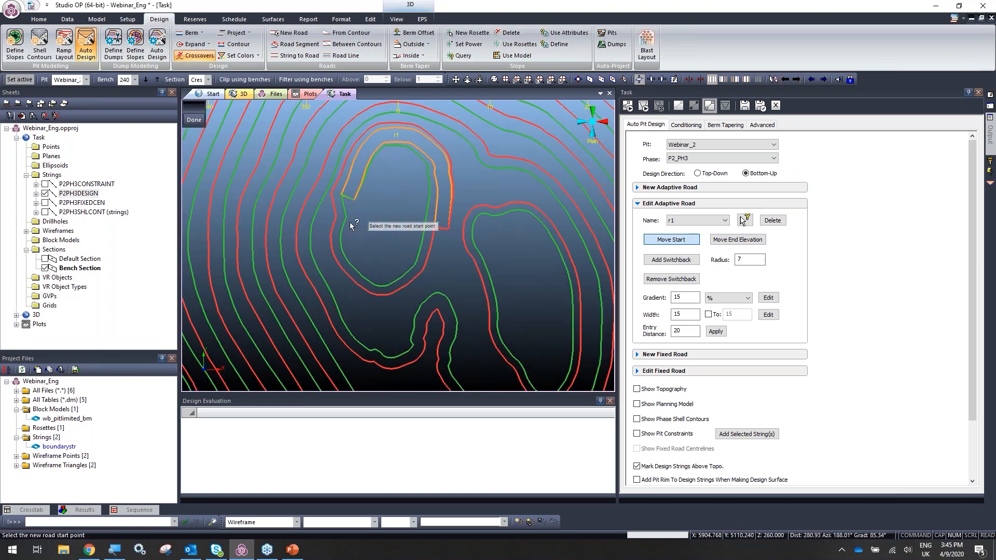
left_click(342, 231)
Set road r1's entry distance to 70, apply it and check the smoothed toe transition at the road start.
scroll(389, 239, "down", 1)
scroll(352, 243, "up", 3)
scroll(347, 244, "up", 3)
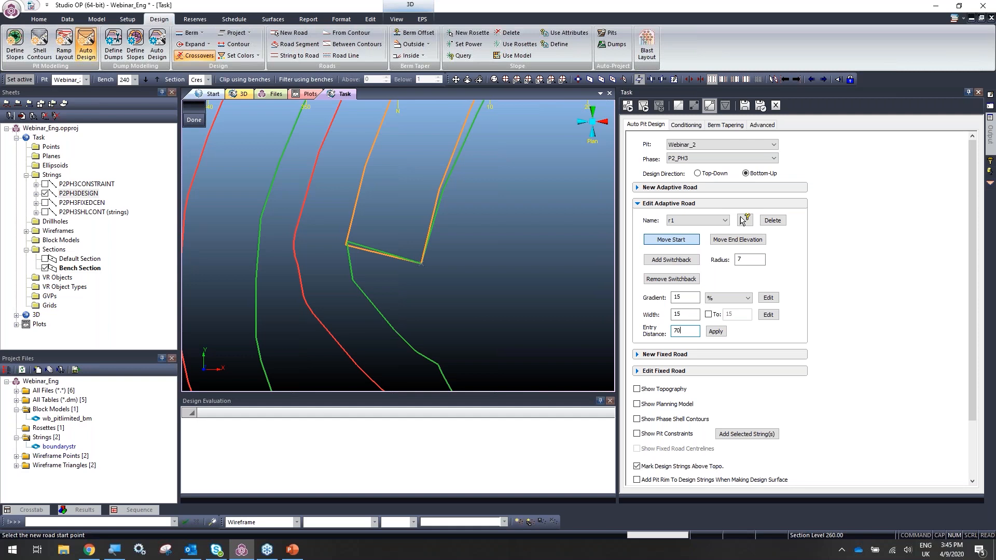
left_click(716, 331)
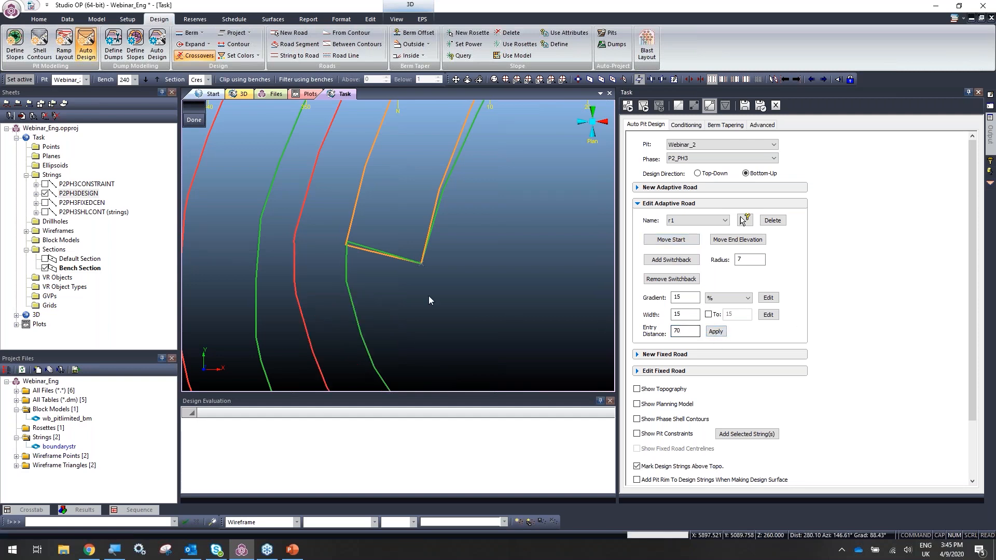
scroll(416, 294, "down", 5)
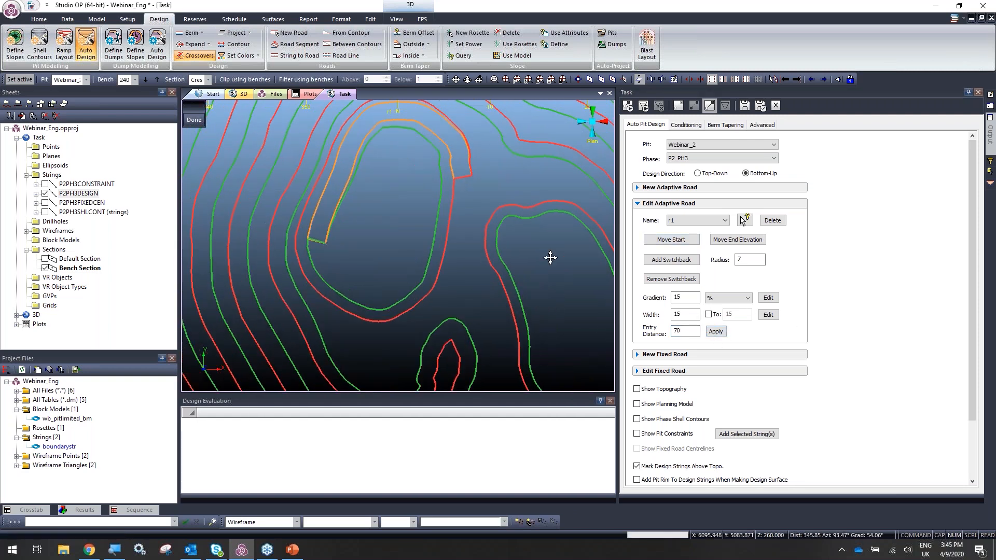
scroll(434, 249, "down", 3)
scroll(417, 265, "up", 3)
scroll(410, 280, "up", 2)
scroll(404, 274, "down", 4)
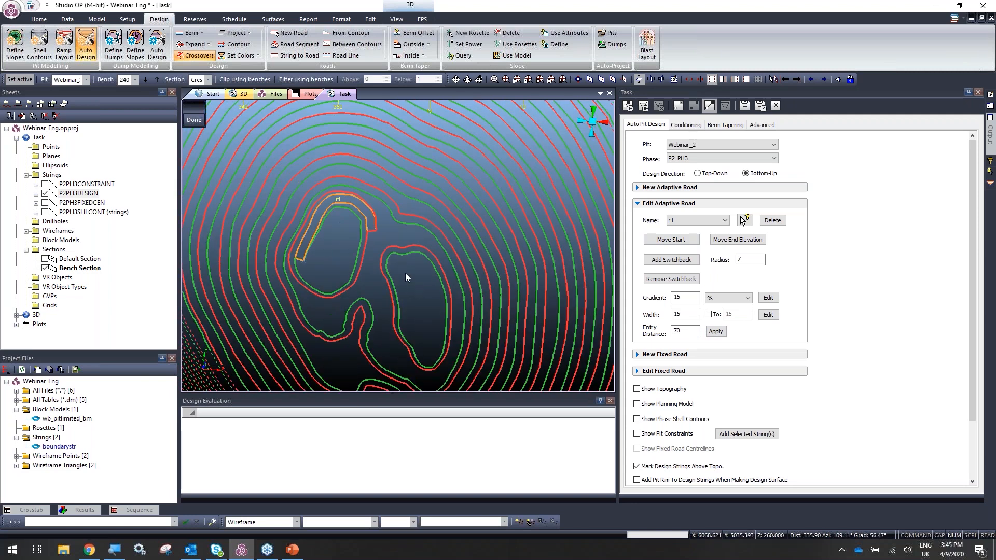
Create clockwise adaptive road r2 with 10% gradient, width 15 and entry distance 20, starting on the eastern pit-bottom toe's southwest side.
left_click(669, 187)
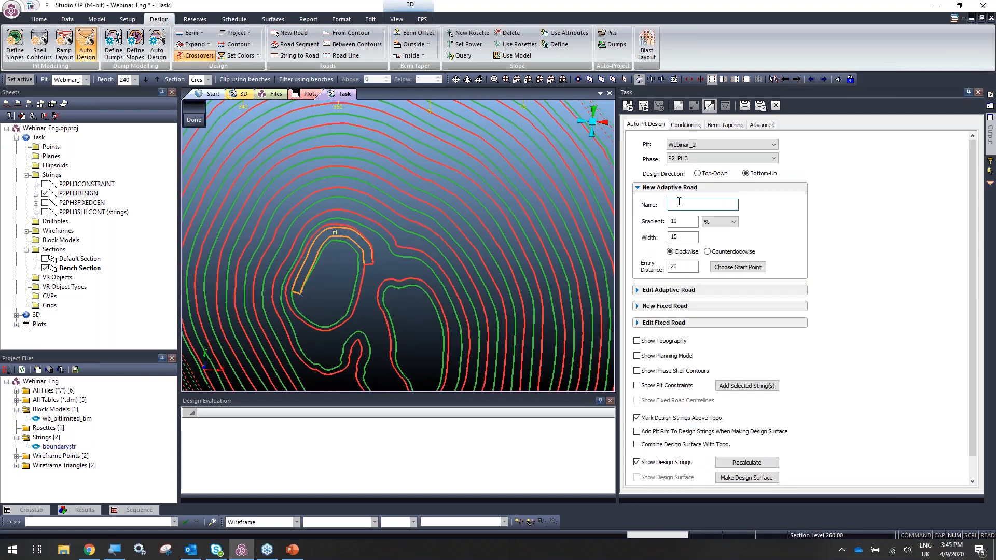
middle_click_drag(331, 309, 361, 275)
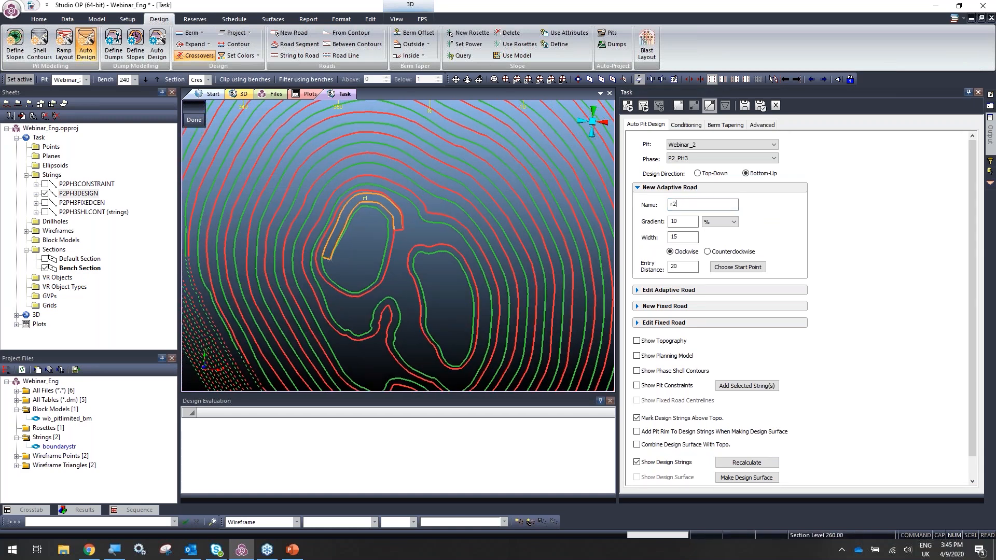
middle_click_drag(394, 291, 400, 271)
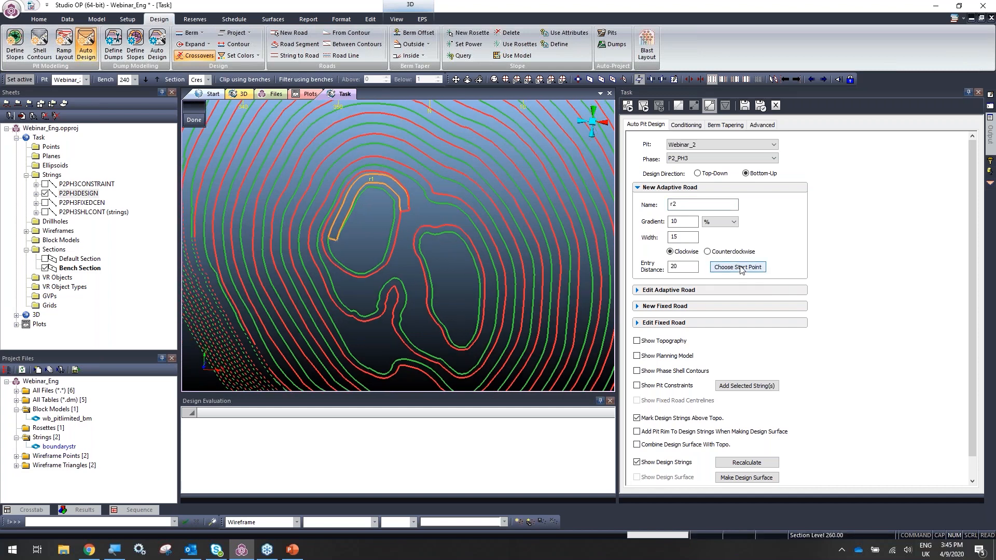
left_click(740, 267)
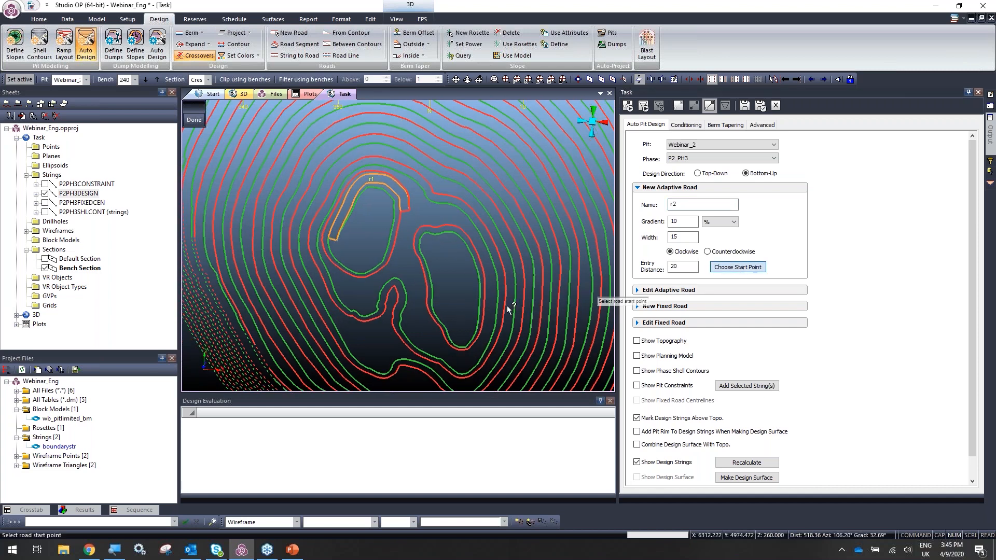
left_click(456, 322)
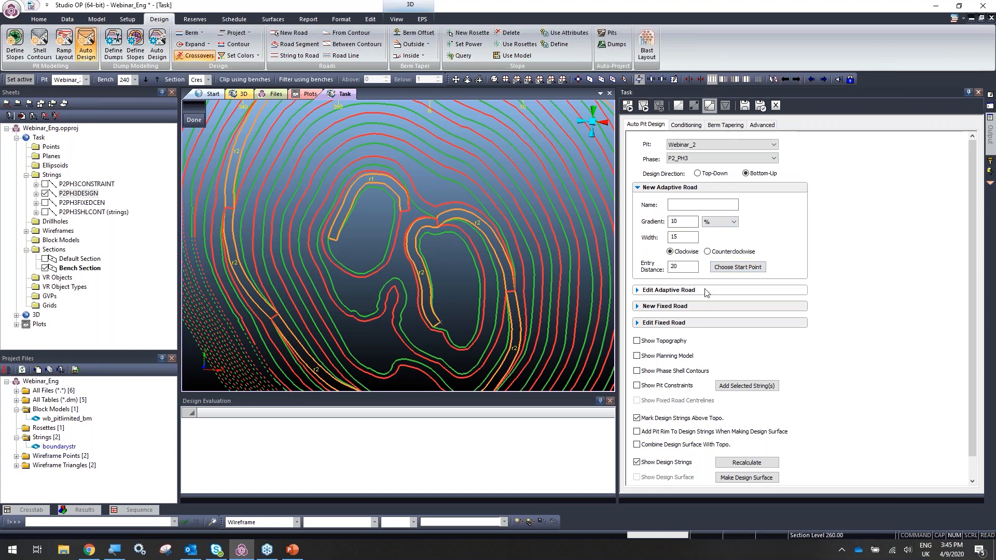
Shorten road r2 to end at the top of the lowest bench and move its start farther southeast along the eastern pit-bottom toe.
left_click(728, 241)
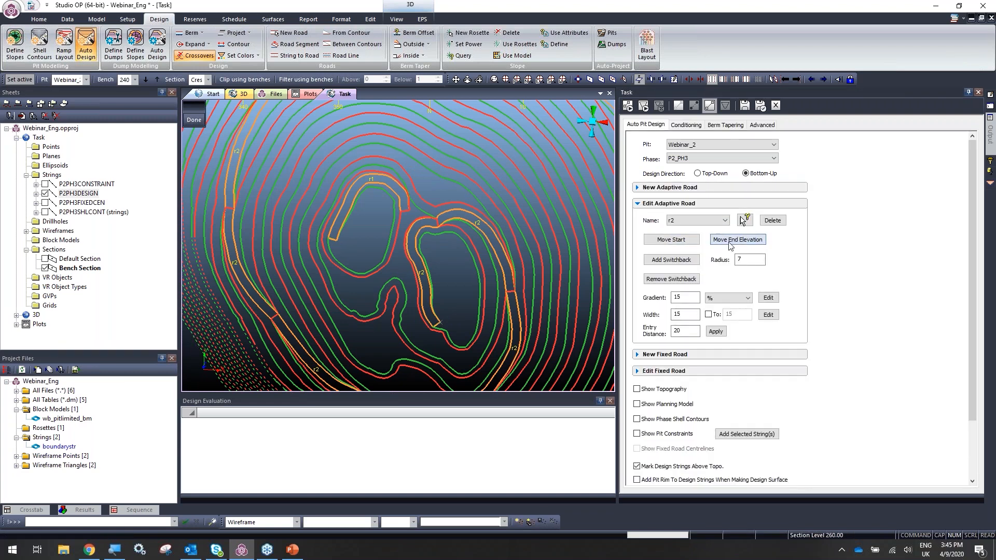
left_click(435, 227)
left_click(671, 240)
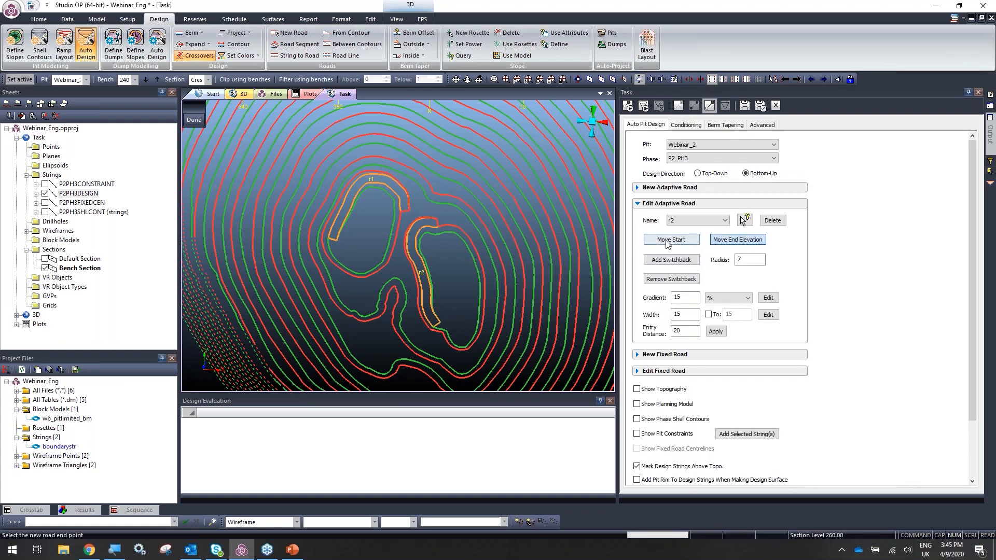
left_click(450, 337)
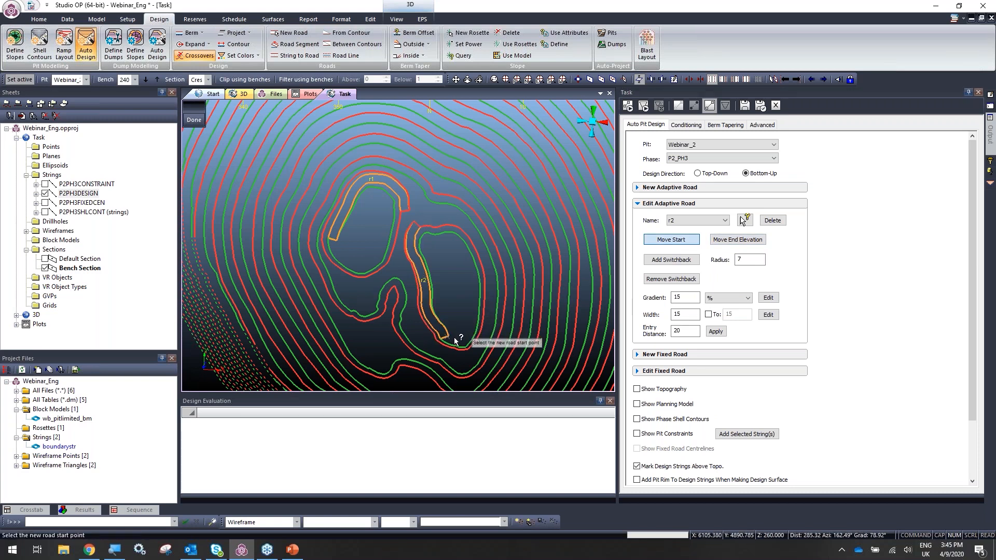
scroll(440, 335, "up", 5)
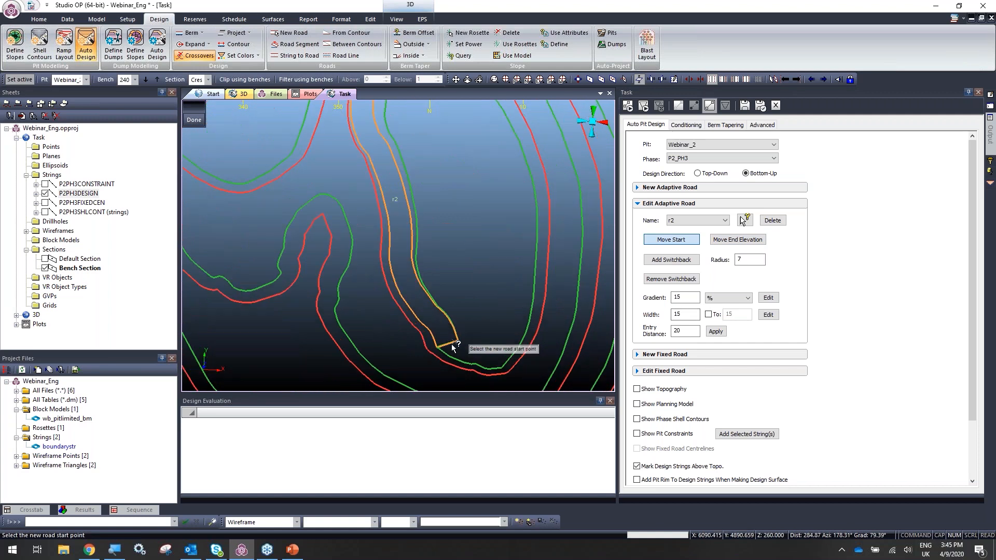
left_click(456, 352)
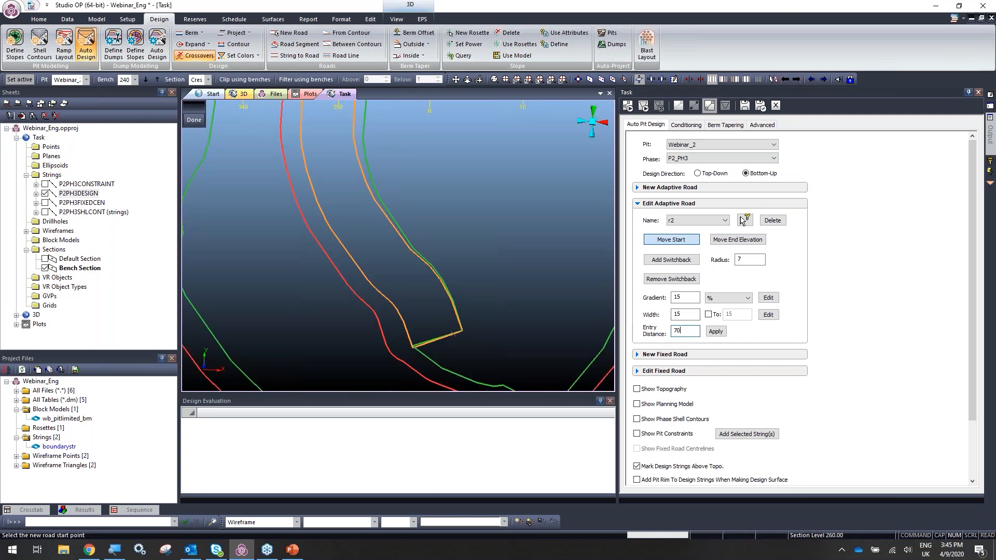
Set road r2's entry distance to 70 and apply it.
left_click(715, 331)
scroll(436, 326, "down", 5)
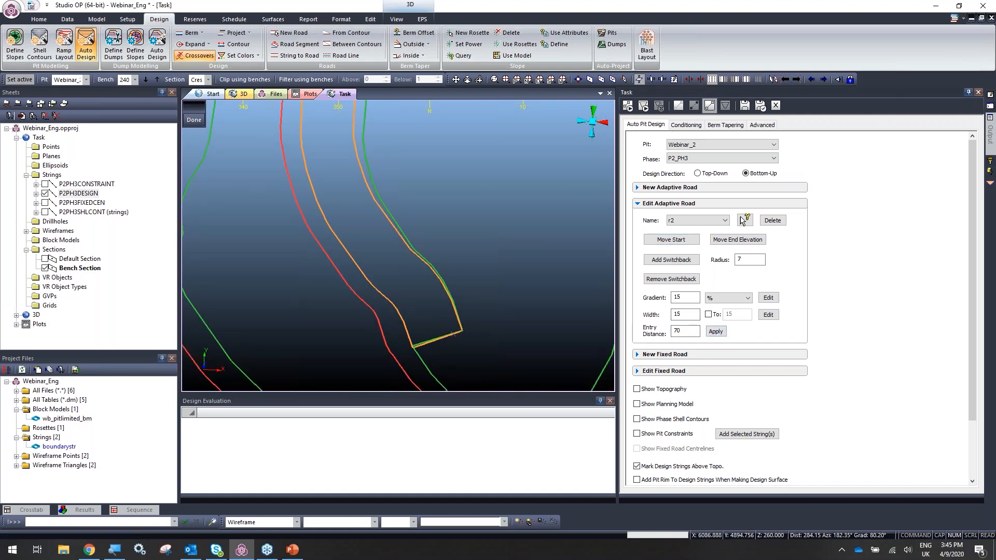
scroll(437, 329, "down", 10)
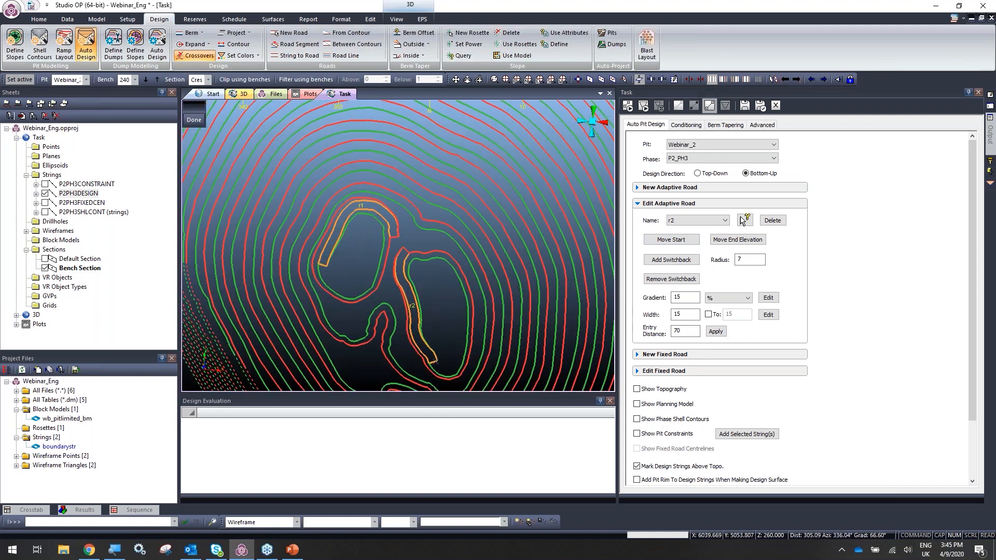
Create clockwise adaptive road r3 with 10% gradient, width 15 and entry distance 20, starting on the bench just north of r2's upper end.
left_click(672, 188)
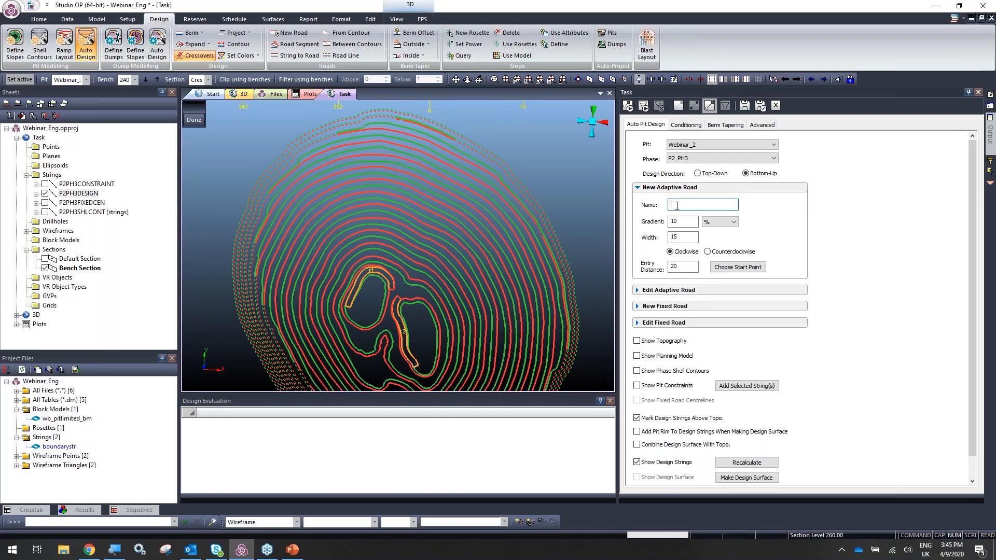
left_click(738, 266)
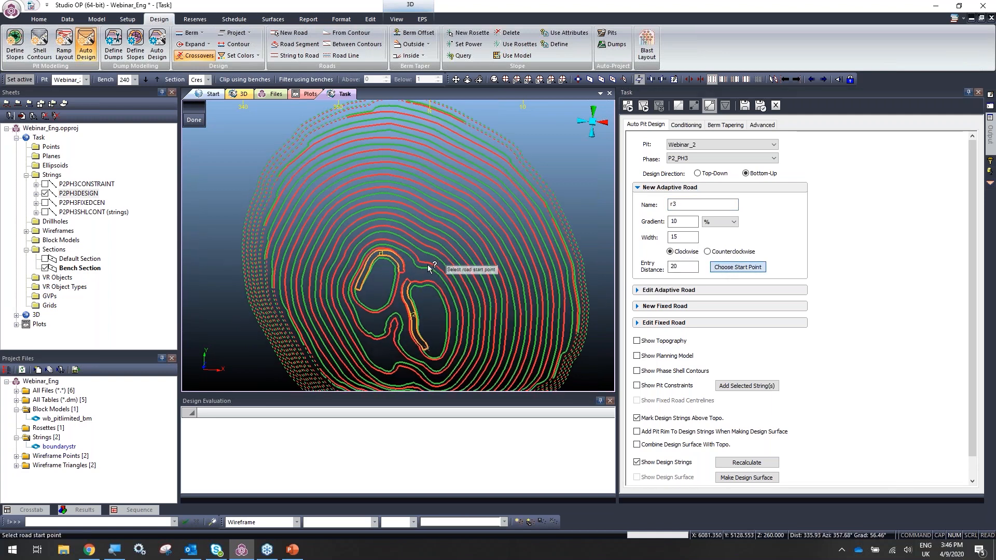
left_click(419, 268)
left_click_drag(454, 265, 580, 278, "shift")
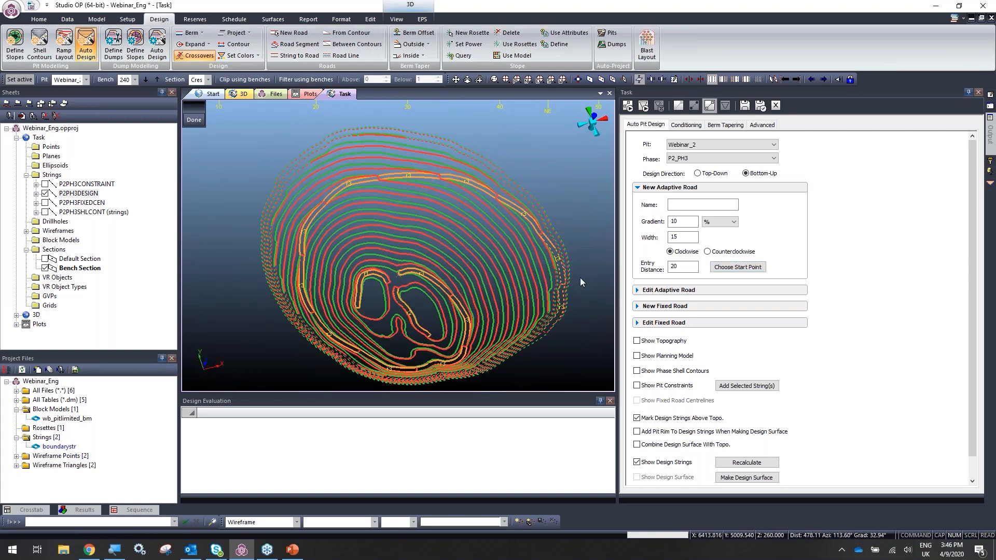
Move road r3's end elevation to the first dashed bench level above topography on the pit's eastern rim.
left_click(706, 290)
left_click(736, 242)
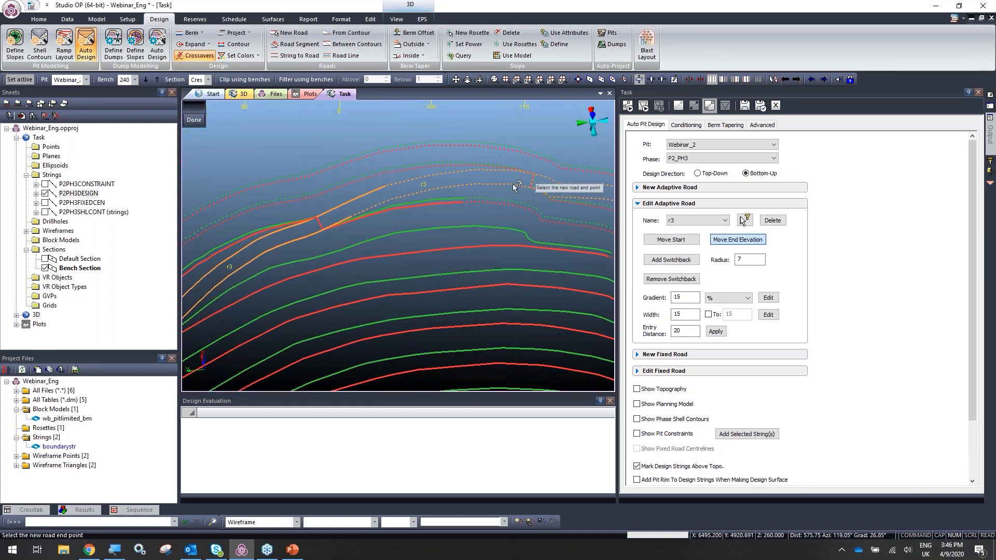
left_click(532, 185)
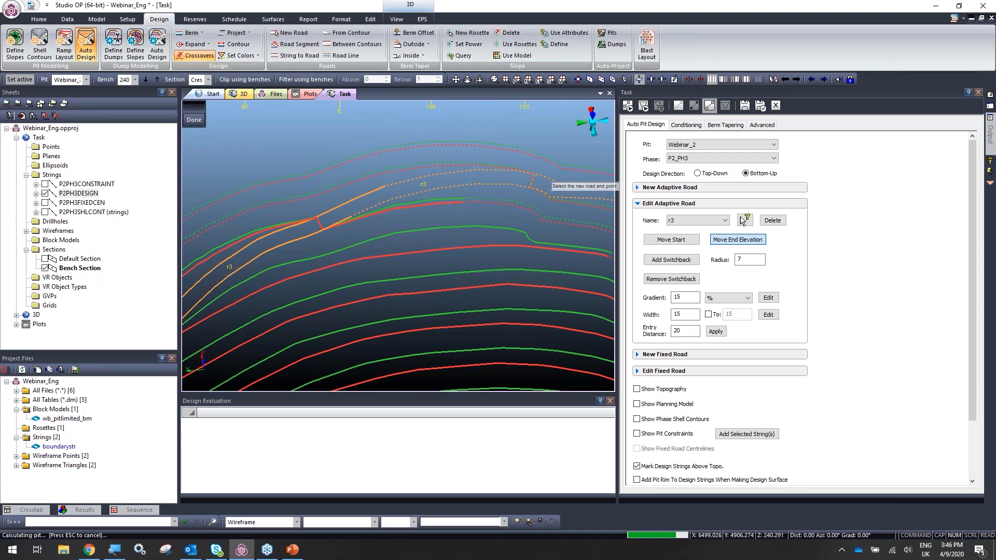
scroll(529, 188, "down", 5)
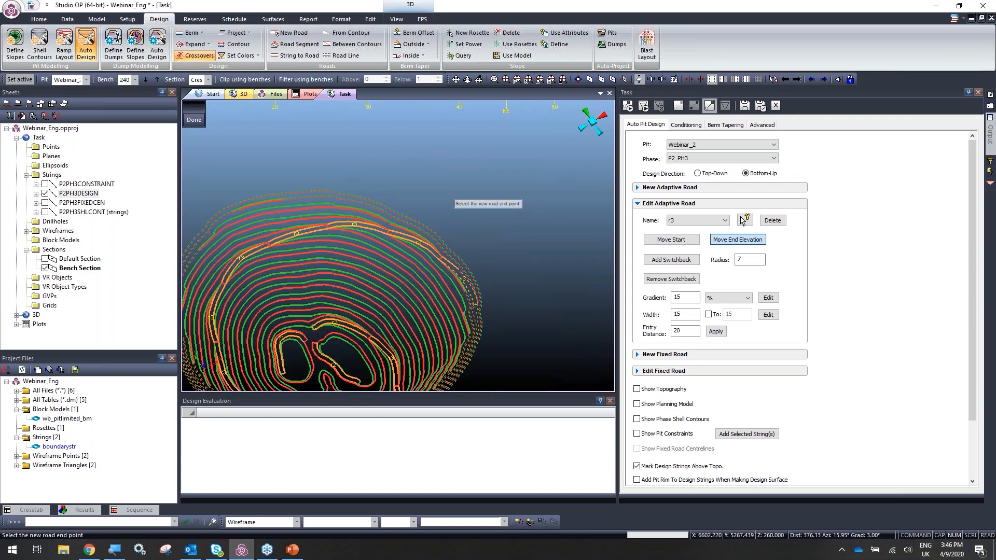
left_click(196, 122)
mouse_move(390, 260)
left_mouse_down("shift")
mouse_move(381, 238)
mouse_move(390, 253)
left_mouse_up("shift")
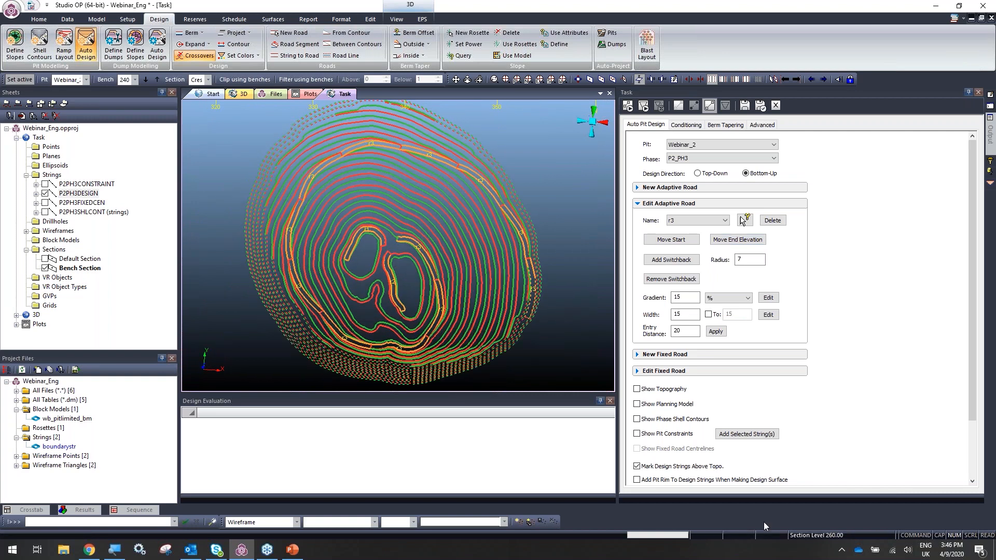
Make the design surface from the pit design strings.
scroll(751, 434, "down", 3)
left_click(758, 456)
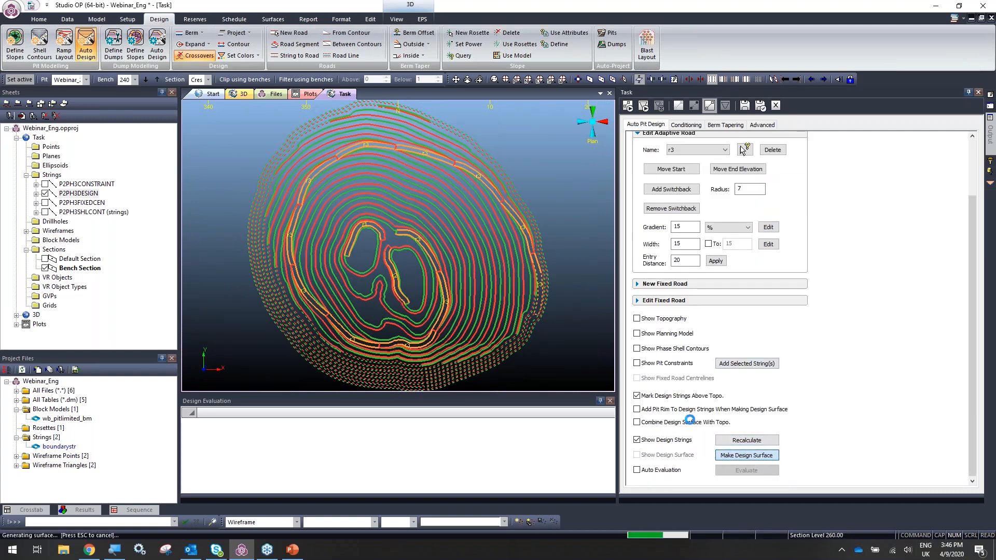
left_click_drag(414, 260, 284, 199, "shift")
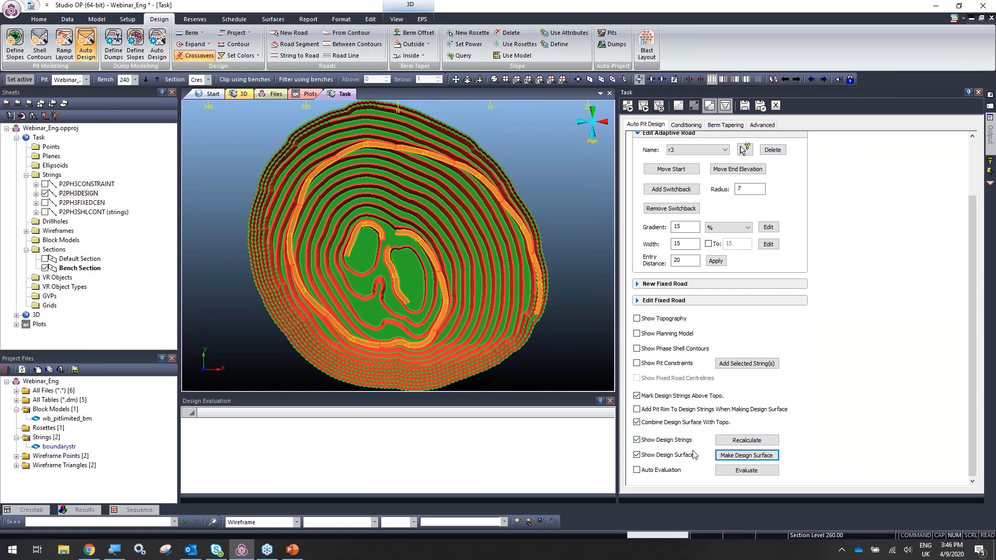
Enable combining the design surface with topography, make the surface again and inspect the pit within the terrain.
left_click(759, 459)
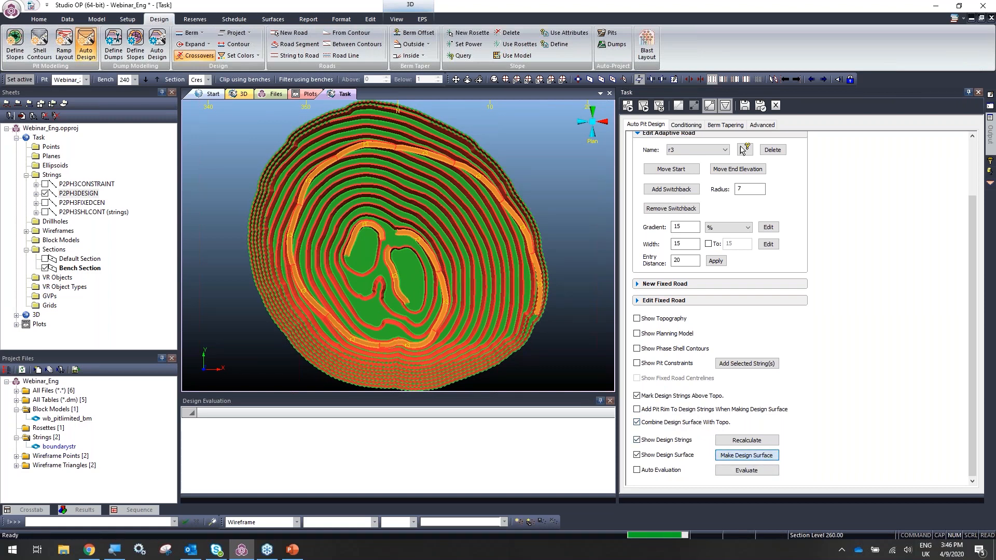
left_click_drag(422, 258, 375, 228, "shift")
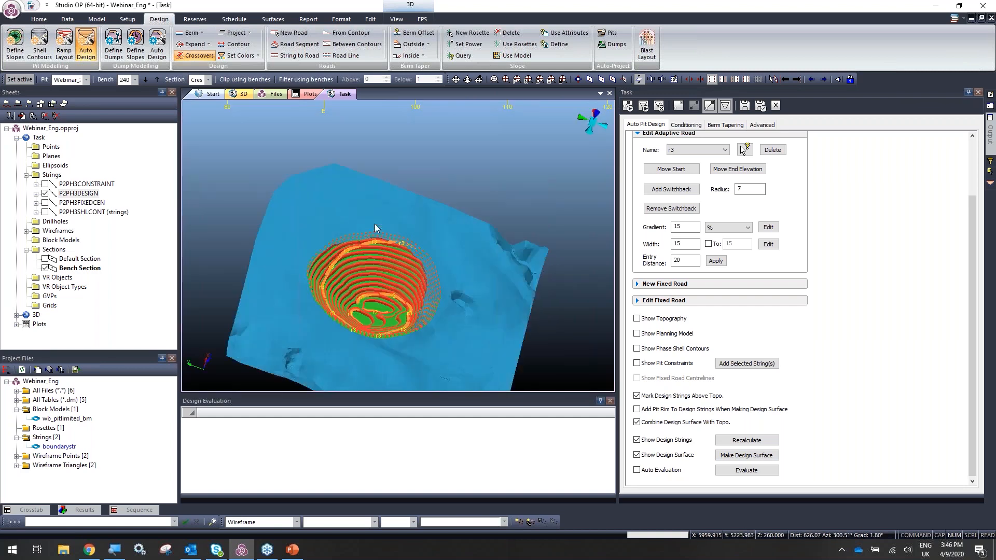
key("F7")
middle_click_drag(426, 271, 406, 309)
scroll(429, 274, "up", 5)
middle_click_drag(514, 247, 539, 203)
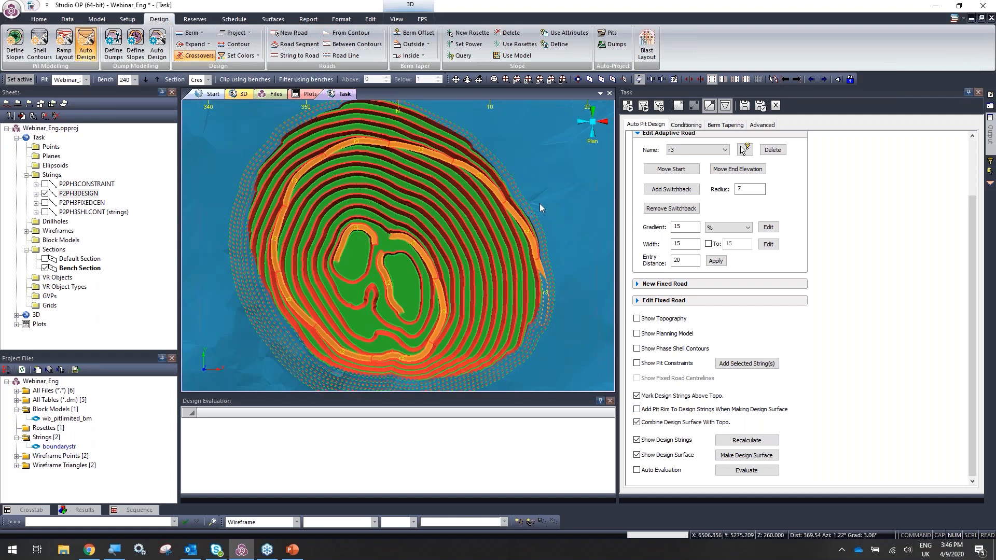
Enable adding the pit rim to the design strings, remake the design surface and select the rim string to check it.
middle_click_drag(388, 183, 390, 202)
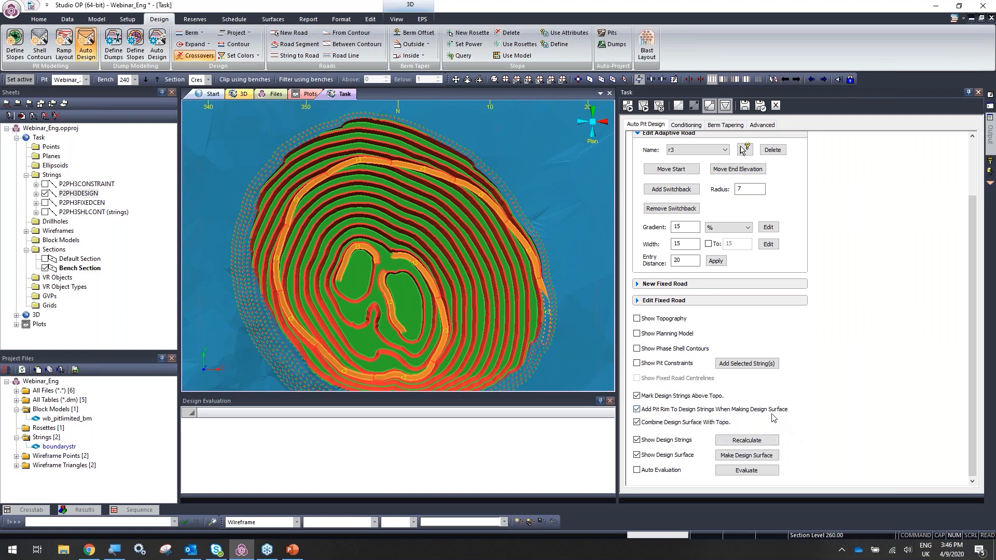
left_click(747, 441)
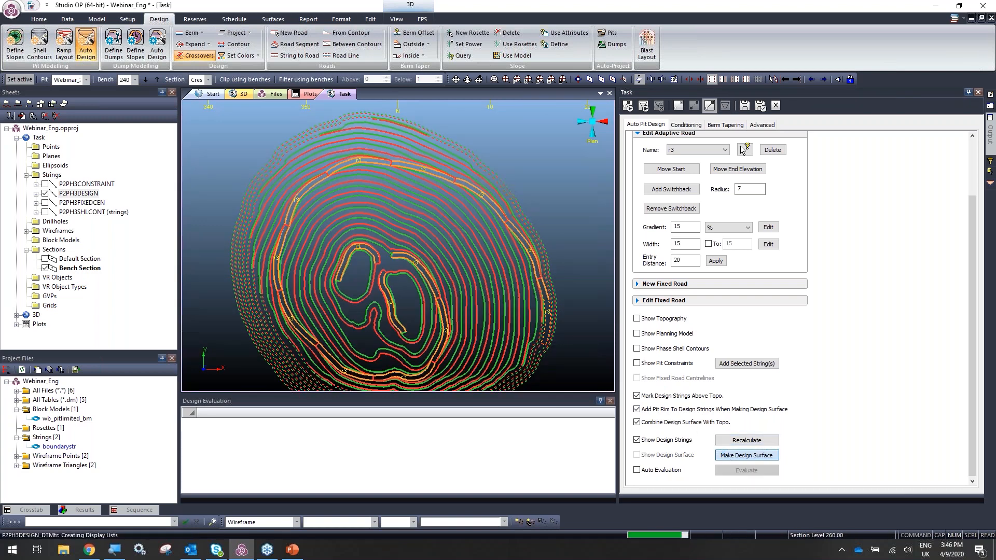
scroll(425, 166, "up", 5)
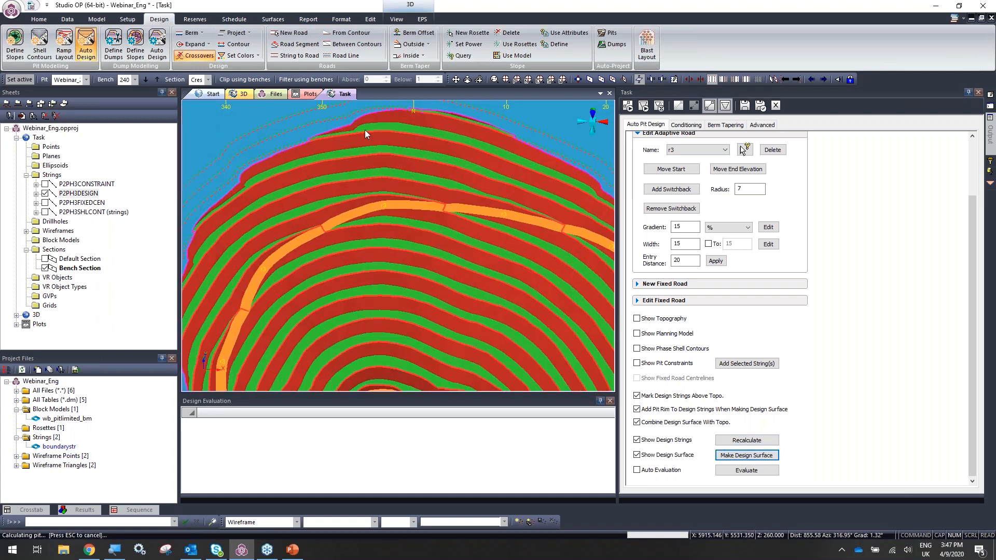
middle_click_drag(333, 190, 358, 231)
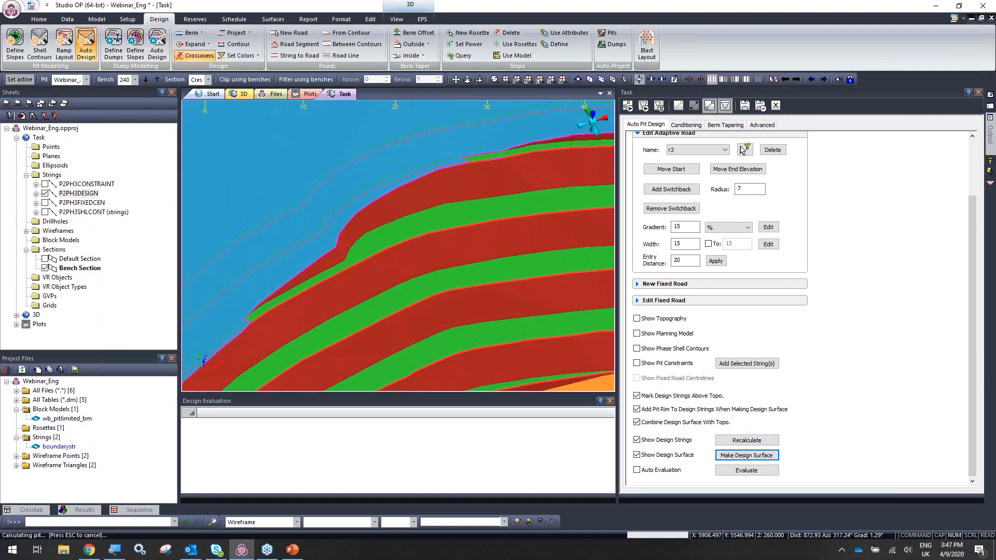
scroll(363, 236, "up", 3)
left_click(364, 239)
scroll(369, 242, "down", 6)
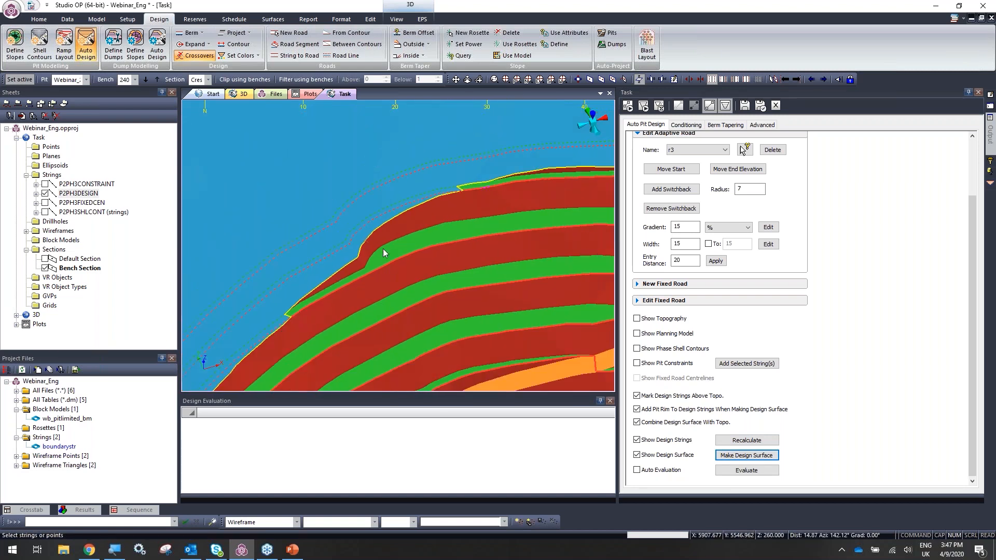
Evaluate the combined pit design to report its tonnes, grades and values by category.
scroll(588, 158, "down", 2)
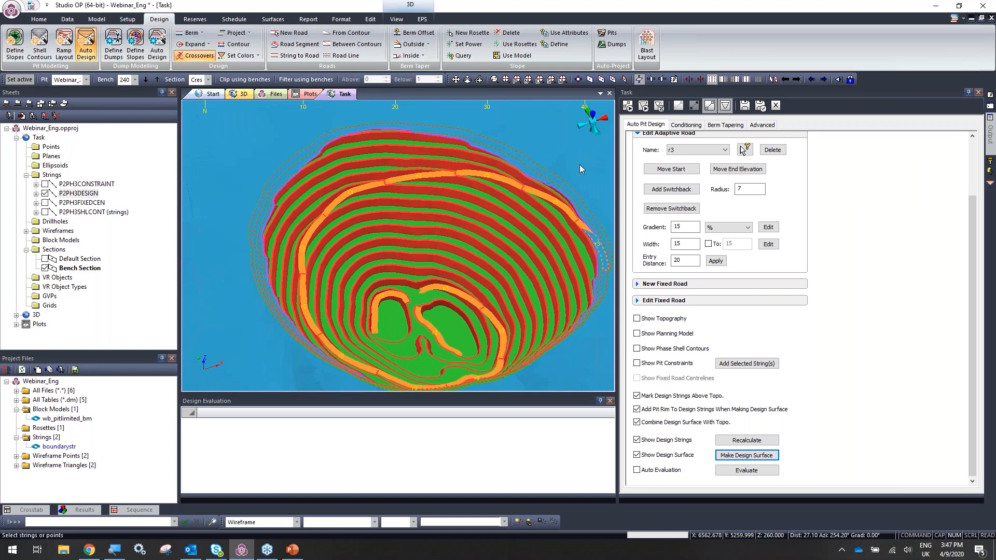
scroll(569, 167, "down", 4)
middle_click_drag(547, 172, 448, 220)
scroll(425, 236, "up", 3)
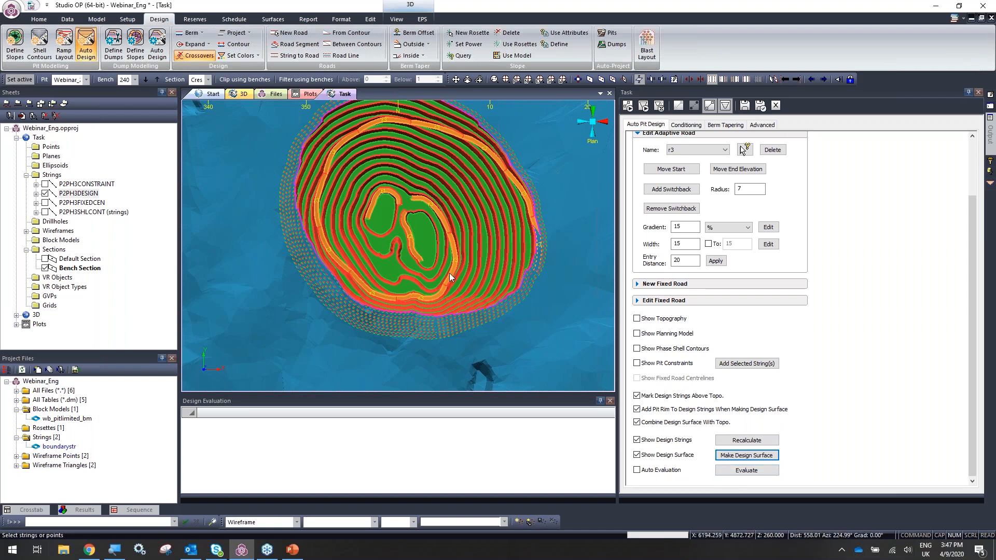
left_click(756, 471)
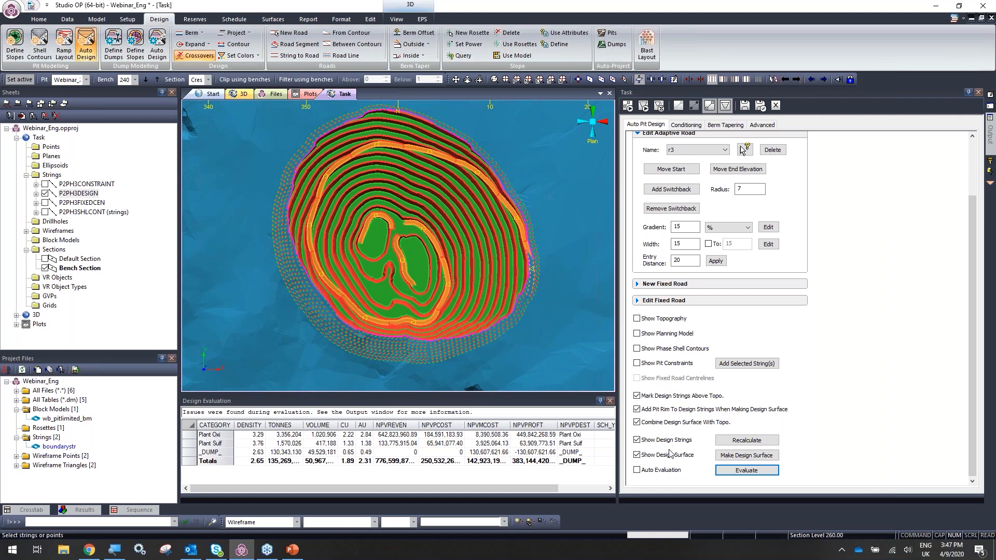
Hide the design surface and clip the view to the toe section of bench 80.
left_click(637, 455)
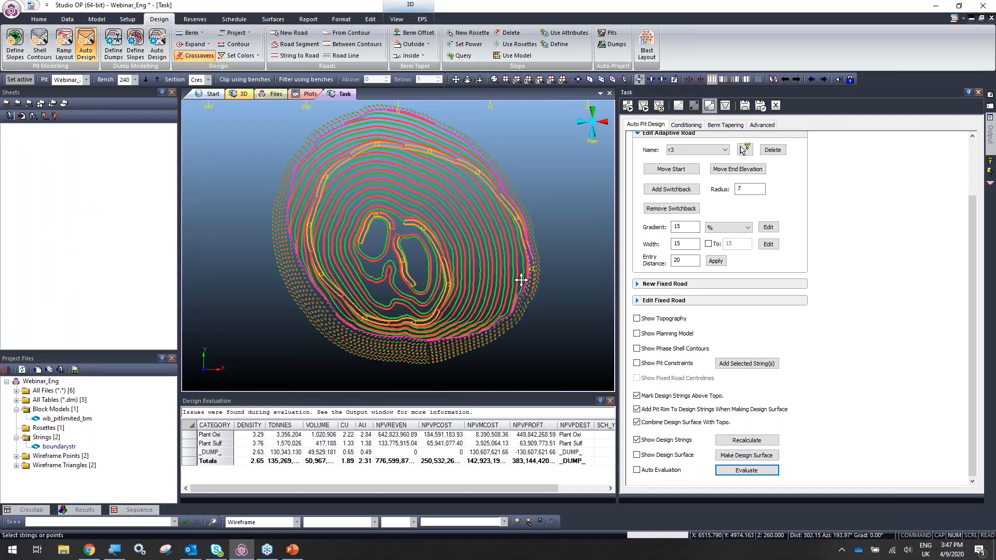
left_click(208, 80)
left_click(193, 104)
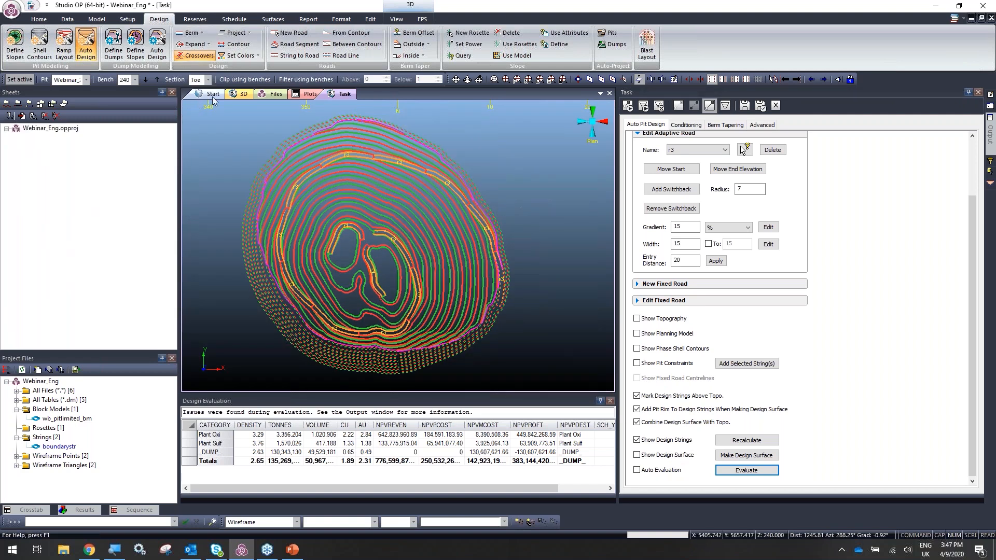
left_click(146, 81)
left_click(146, 81)
left_click(146, 81)
left_click(146, 81)
left_click(146, 81)
left_click(146, 80)
left_click(146, 81)
left_click(146, 80)
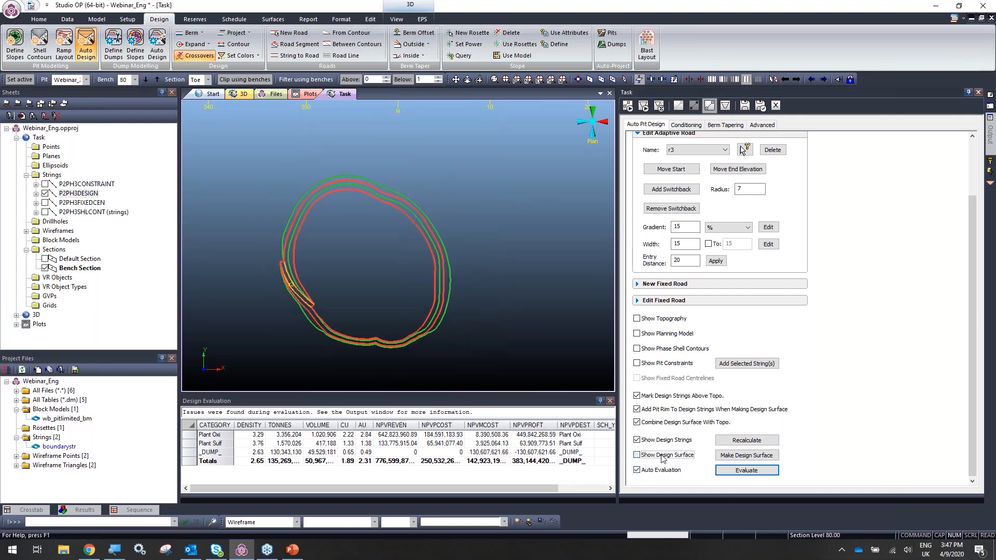
Turn on automatic evaluation and limit the bench clipping to 0 benches above and 0 below.
left_click(663, 457)
left_click(676, 456)
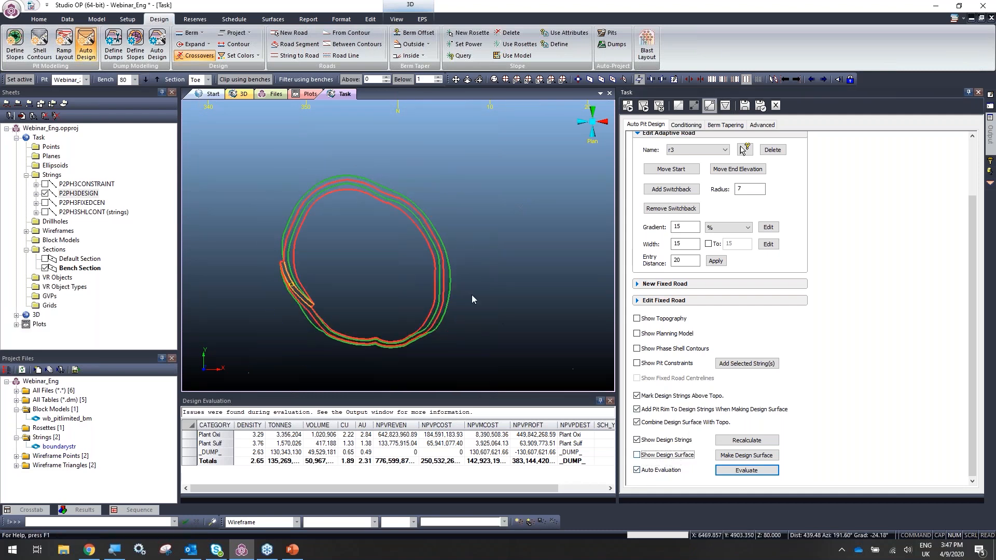
left_click(437, 82)
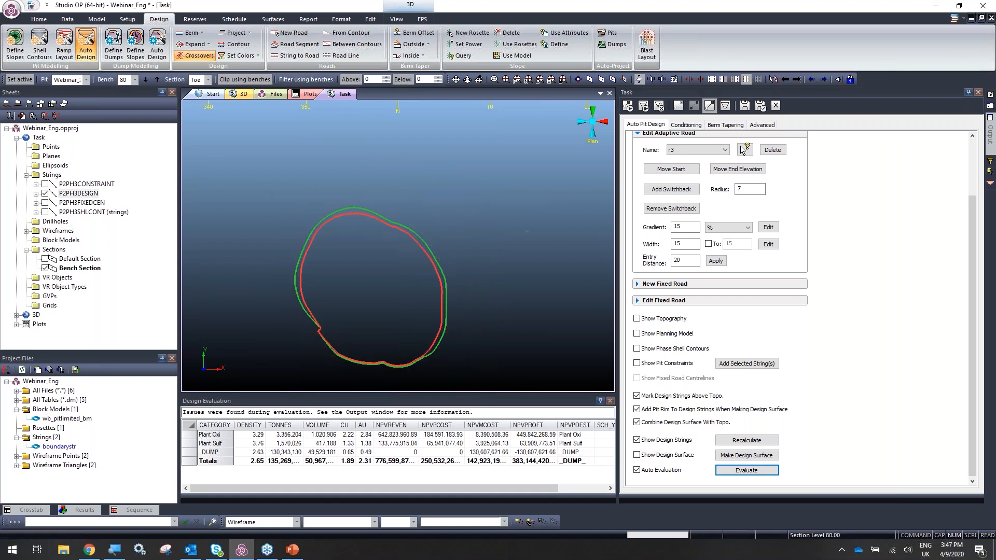
Digitise a new closed string bulging outward from the northeast side of bench 80, between its eastern and northern edges.
scroll(418, 278, "up", 2)
middle_click_drag(413, 278, 393, 259)
scroll(393, 278, "up", 3)
type("ns")
scroll(445, 293, "down", 4)
left_click(463, 262)
left_click(473, 240)
left_click(474, 221)
left_click(471, 203)
left_click(454, 183)
left_click(433, 170)
left_click(397, 157)
left_click(362, 150)
left_click(342, 150)
left_click(315, 149)
left_click(299, 153)
type("clo")
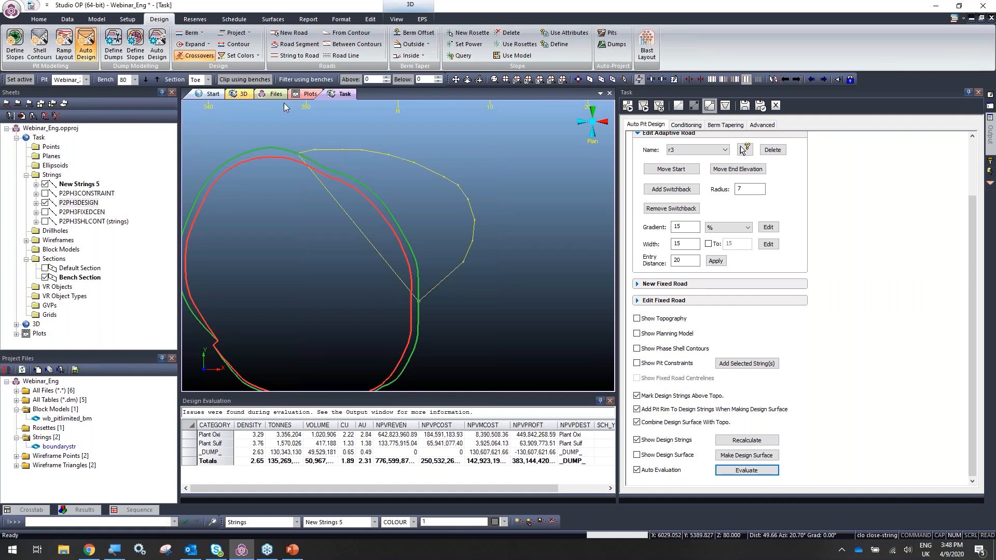
Turn off bench clipping, add the closed string to the pit constraints, and recalculate the design with its surface.
left_click(232, 80)
left_click_drag(397, 205, 487, 306, "shift")
left_click(773, 367)
left_click(732, 438)
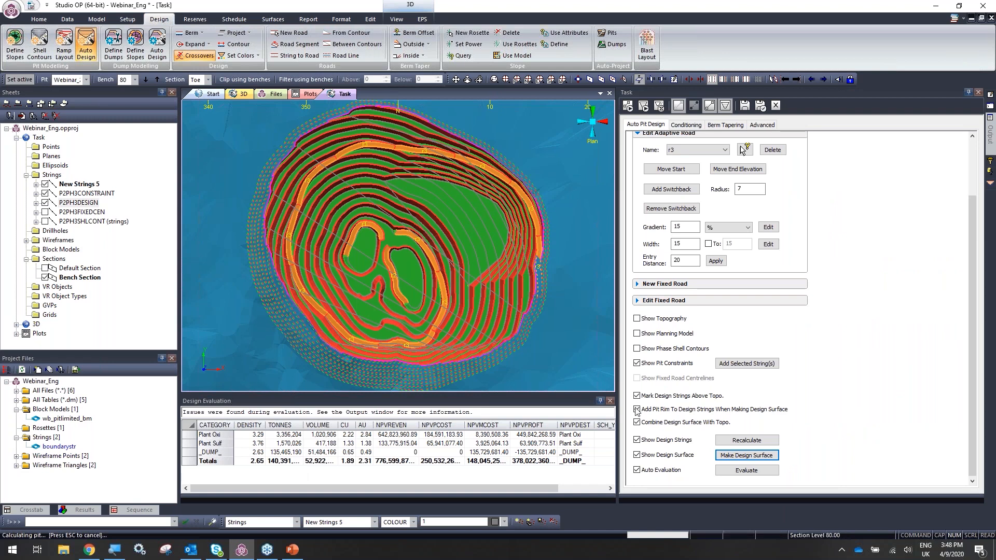
Hide the design strings and pit constraints so only the widened pit's design surface is displayed.
left_click(667, 455)
left_click(666, 441)
left_click(671, 364)
left_click(667, 456)
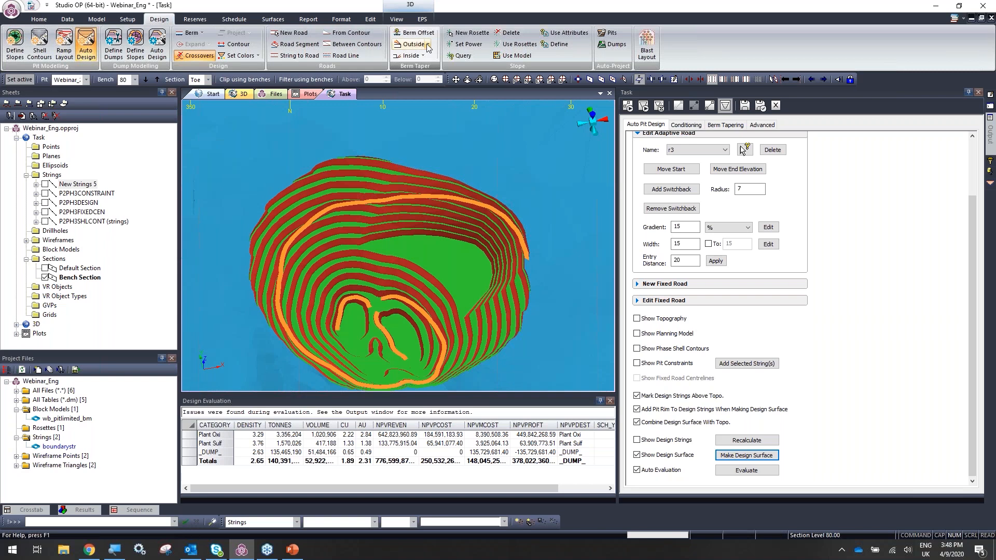
Override the default evaluation legend with the AU_TRANING legend and apply it to the AU column.
left_click(764, 126)
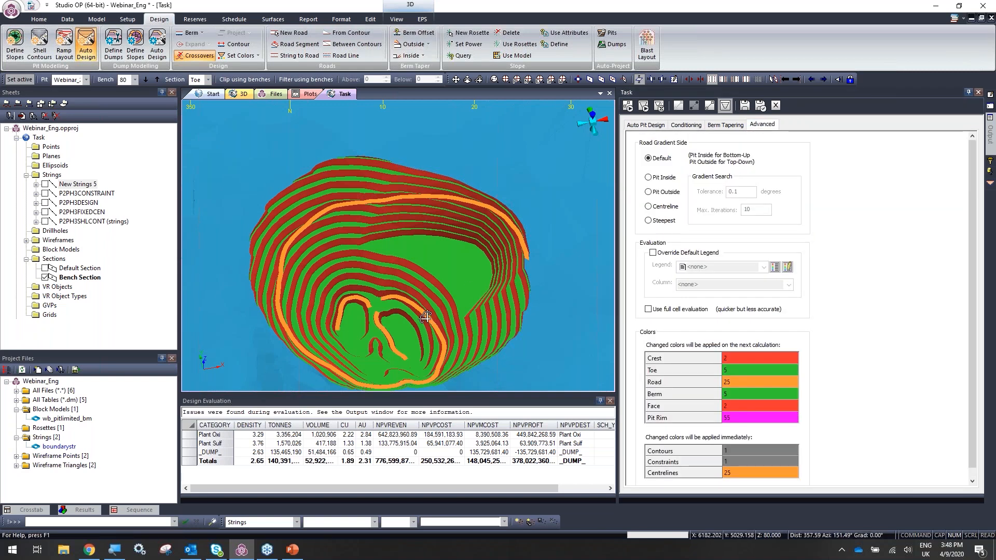
scroll(426, 318, "down", 5)
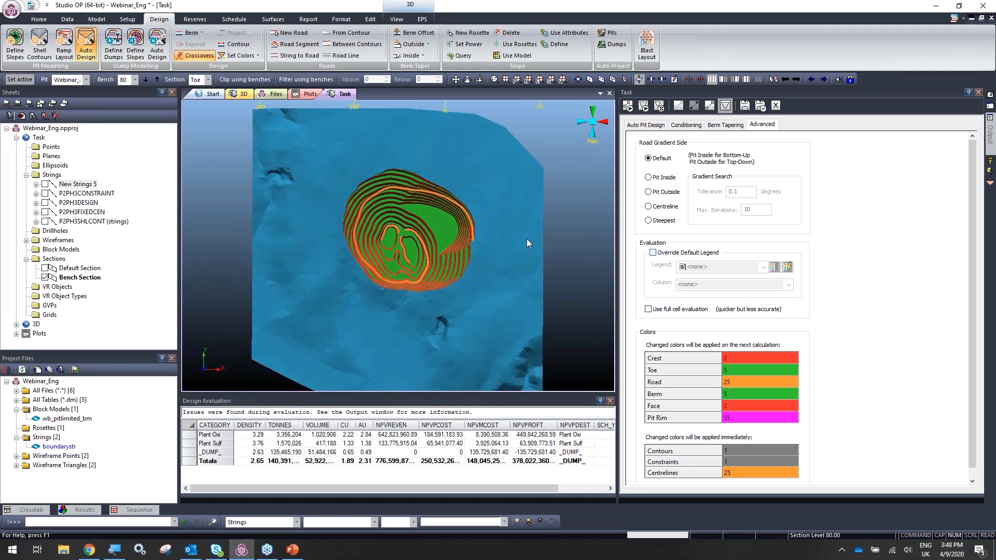
scroll(459, 256, "up", 3)
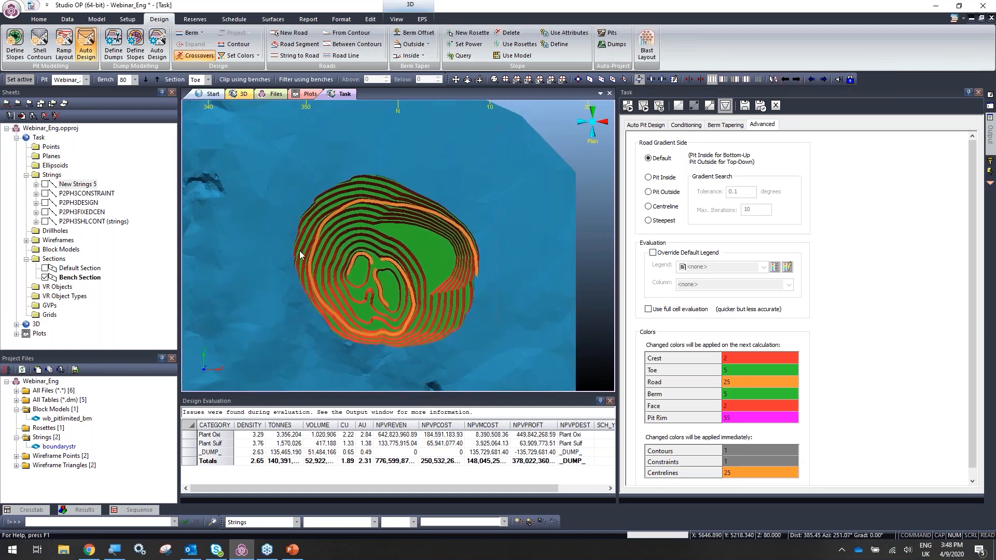
scroll(300, 251, "up", 2)
middle_click_drag(300, 250, 345, 264)
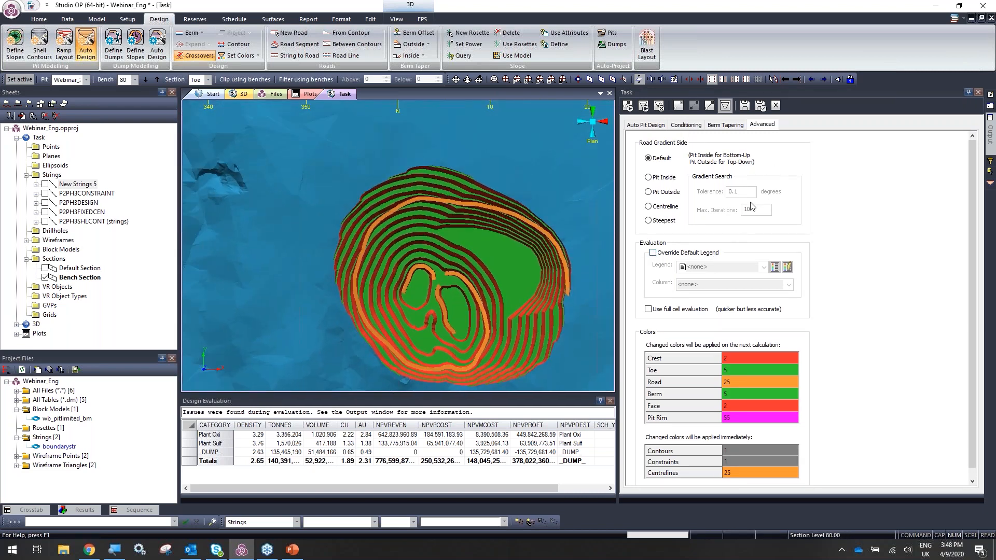
left_click(695, 254)
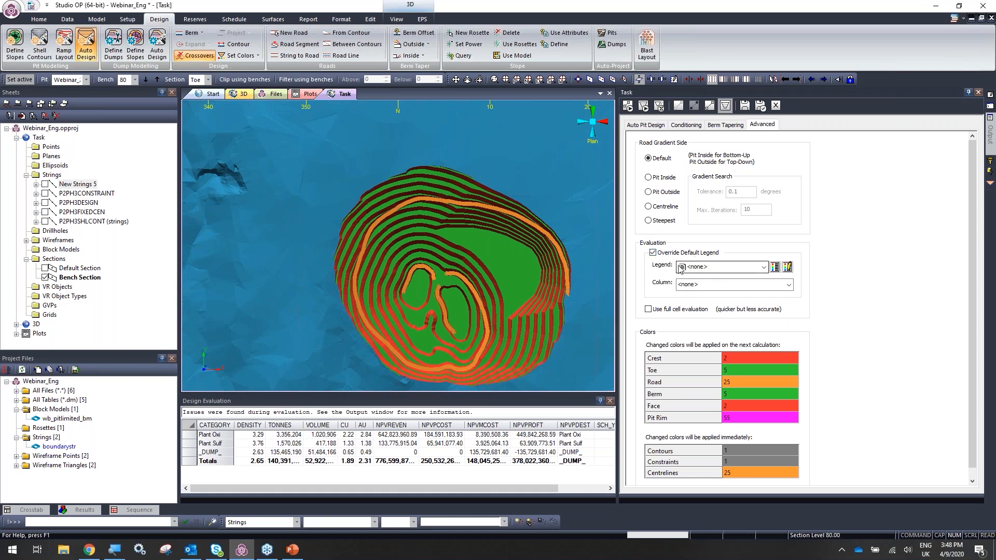
left_click(758, 270)
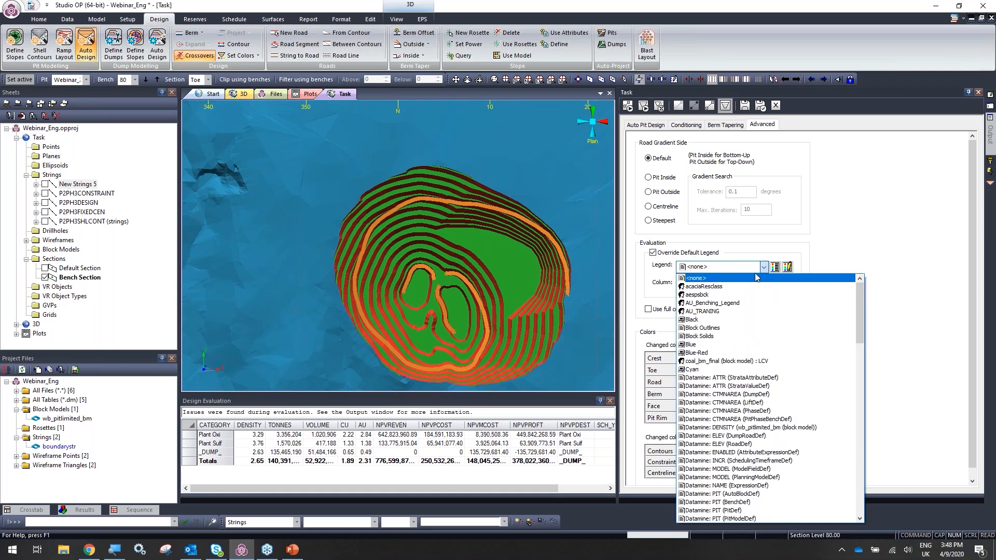
left_click(739, 311)
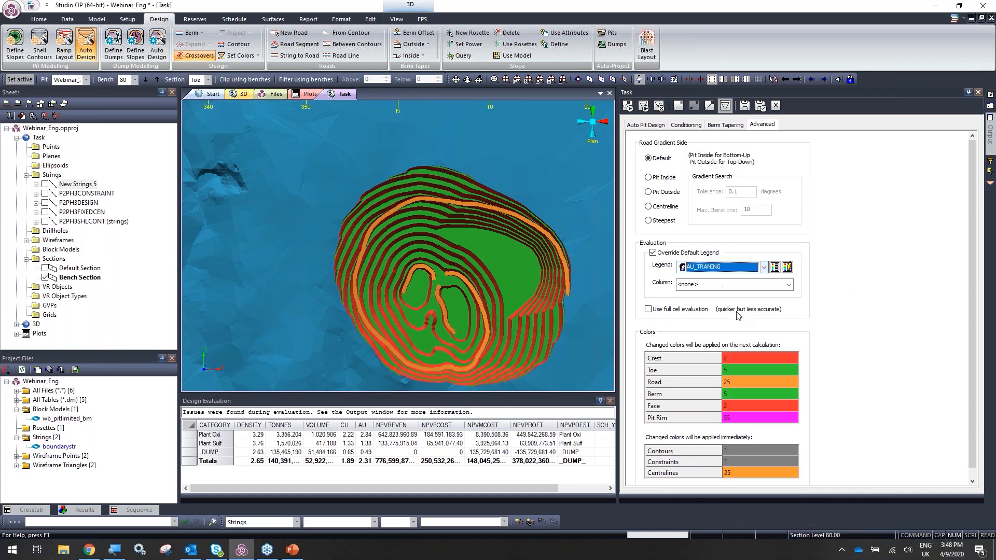
left_click(745, 285)
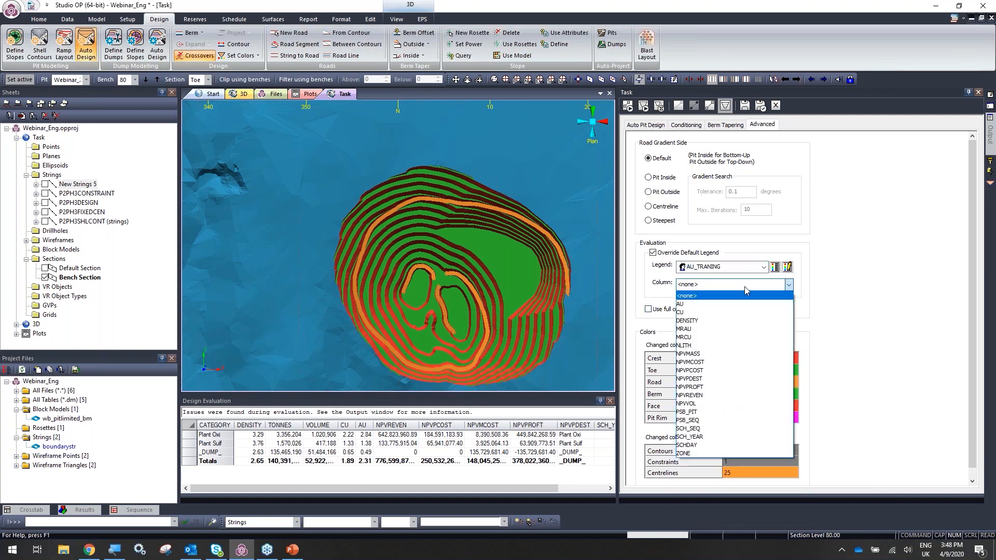
left_click(724, 305)
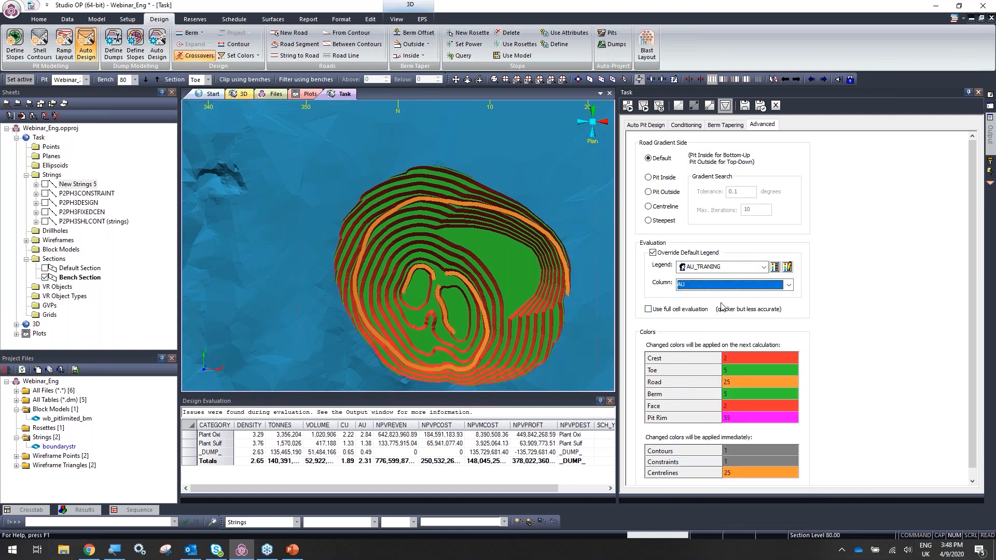
Recalculate the pit design with the overridden legend and review the evaluation rows by grade category.
left_click(633, 110)
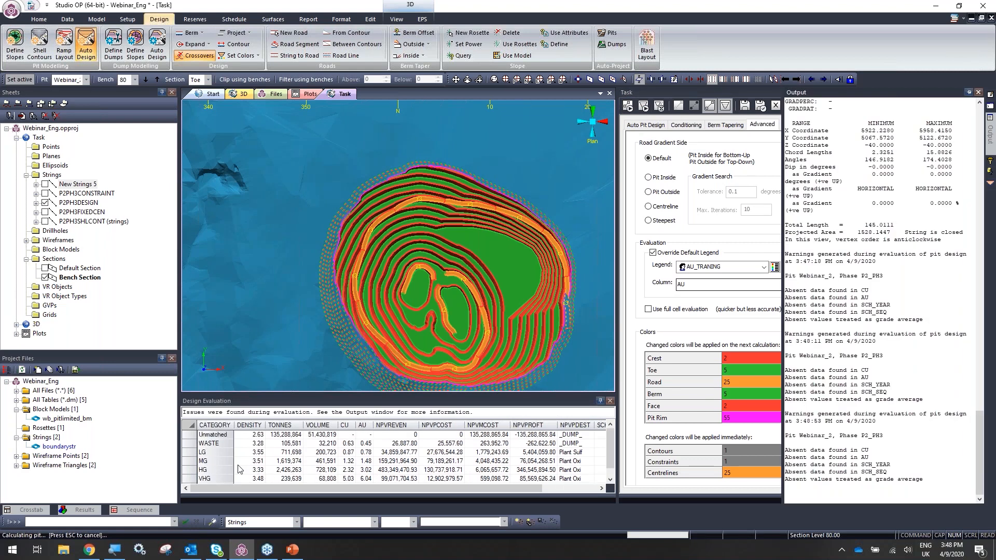
key("alt")
scroll(239, 470, "down", 1)
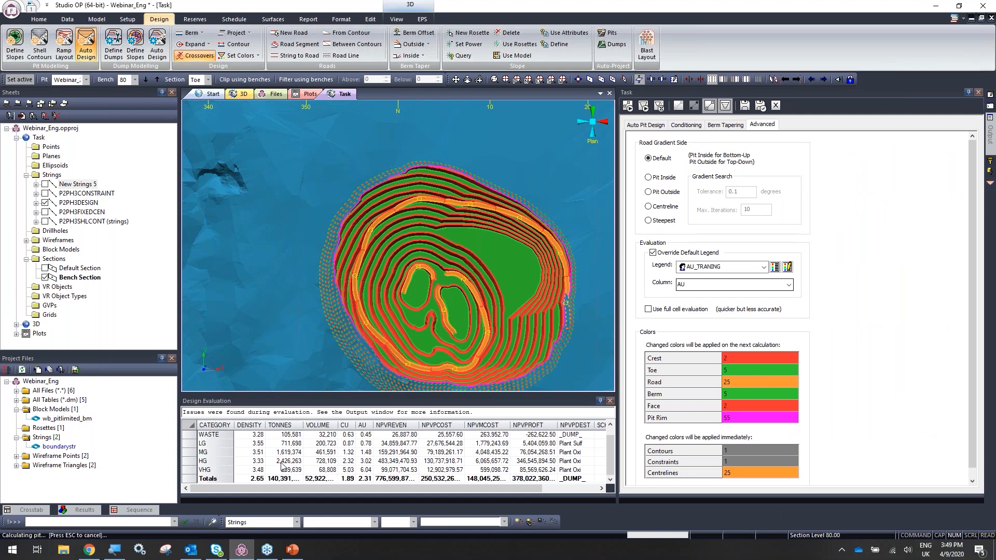
middle_click_drag(423, 283, 369, 275)
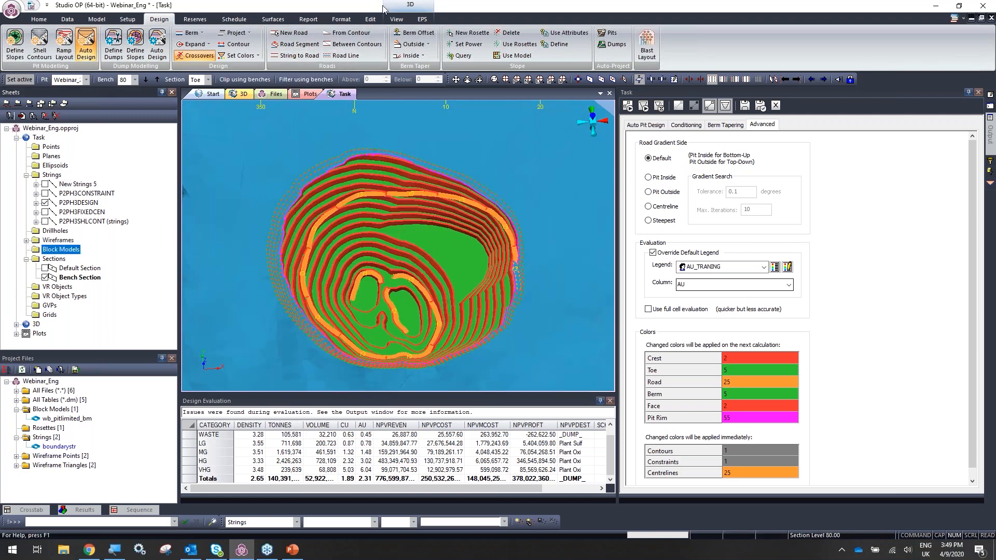
Hide the design strings and load the wb_pitlimited_bm block model with the TIME PERIOD overlay animated by Schedule OES.
left_click(396, 19)
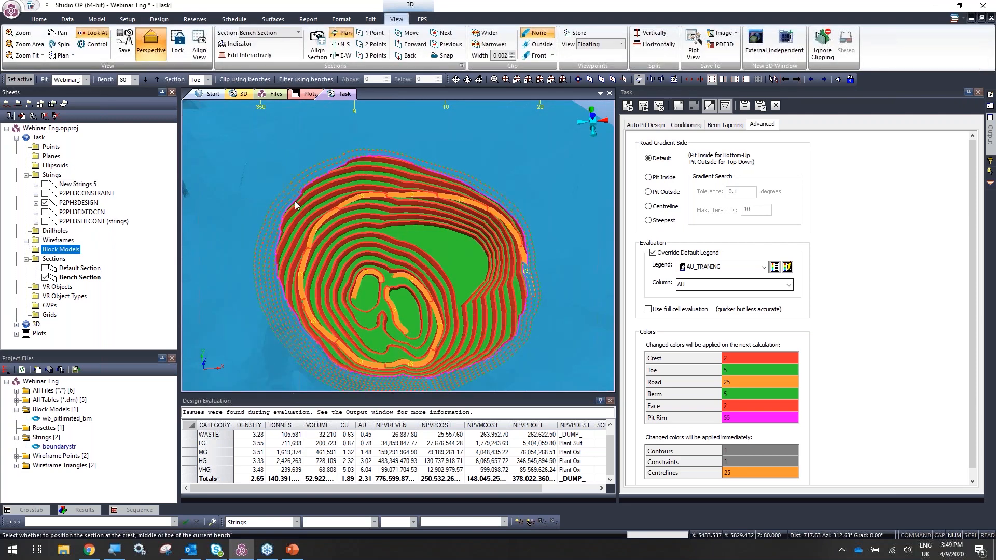
left_click(646, 125)
left_click(674, 440)
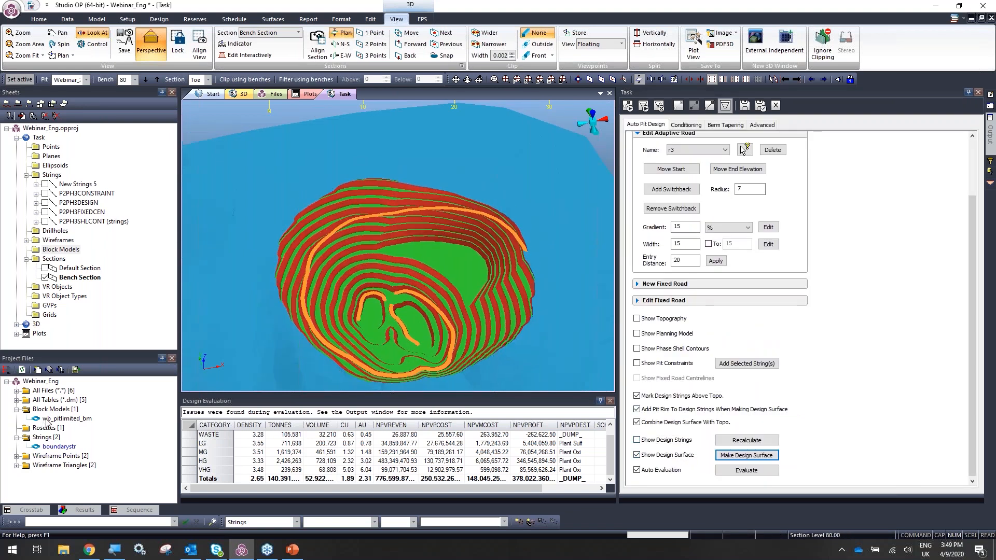
left_click_drag(60, 423, 404, 340)
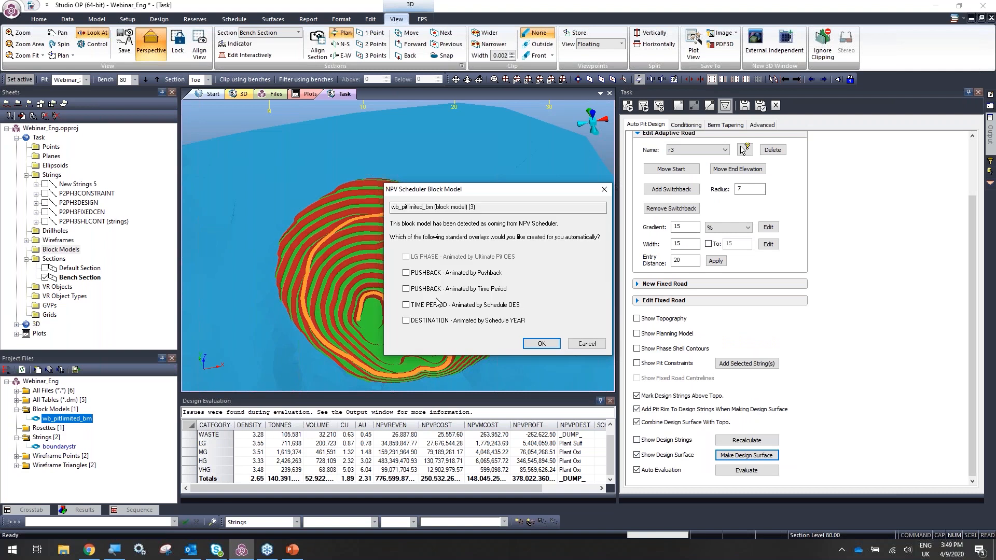
left_click(536, 342)
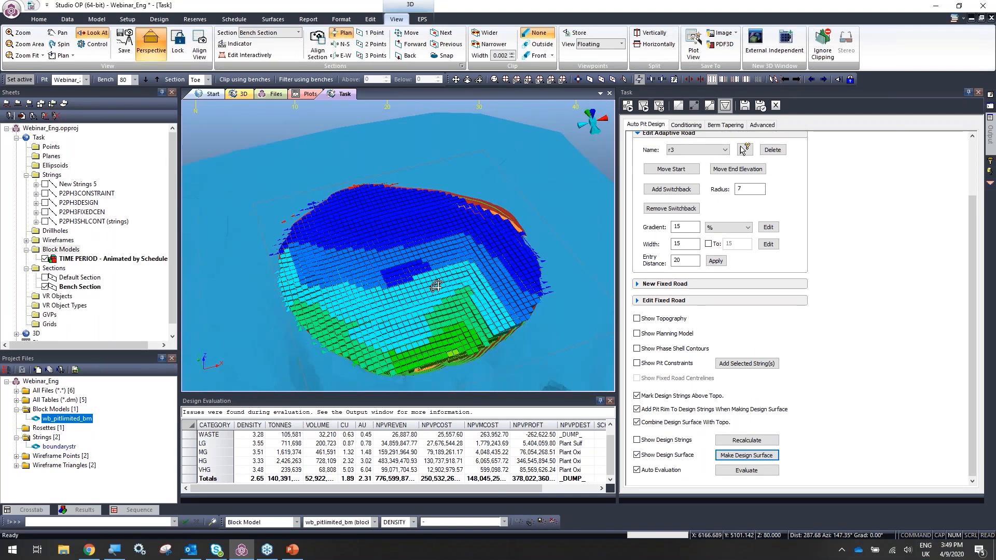
Hide the TIME PERIOD block model overlay and inspect the pit's design surface and roads up close.
left_click(46, 258)
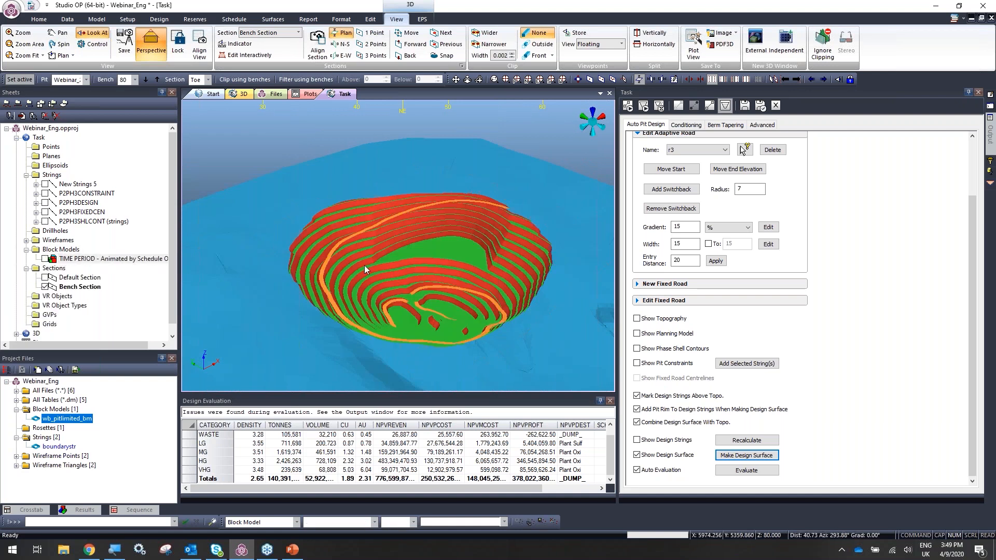
scroll(364, 266, "up", 3)
left_click_drag(365, 263, 360, 288, "shift")
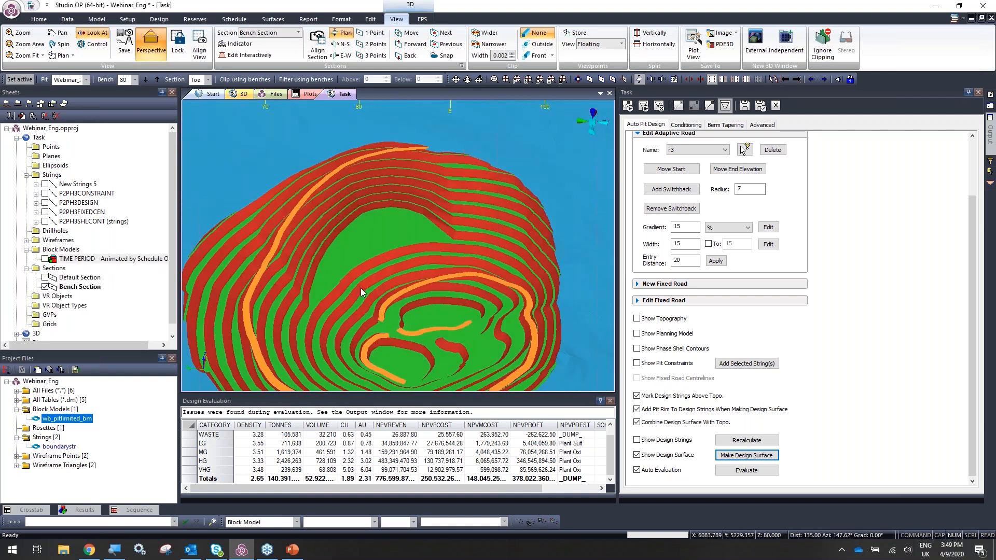